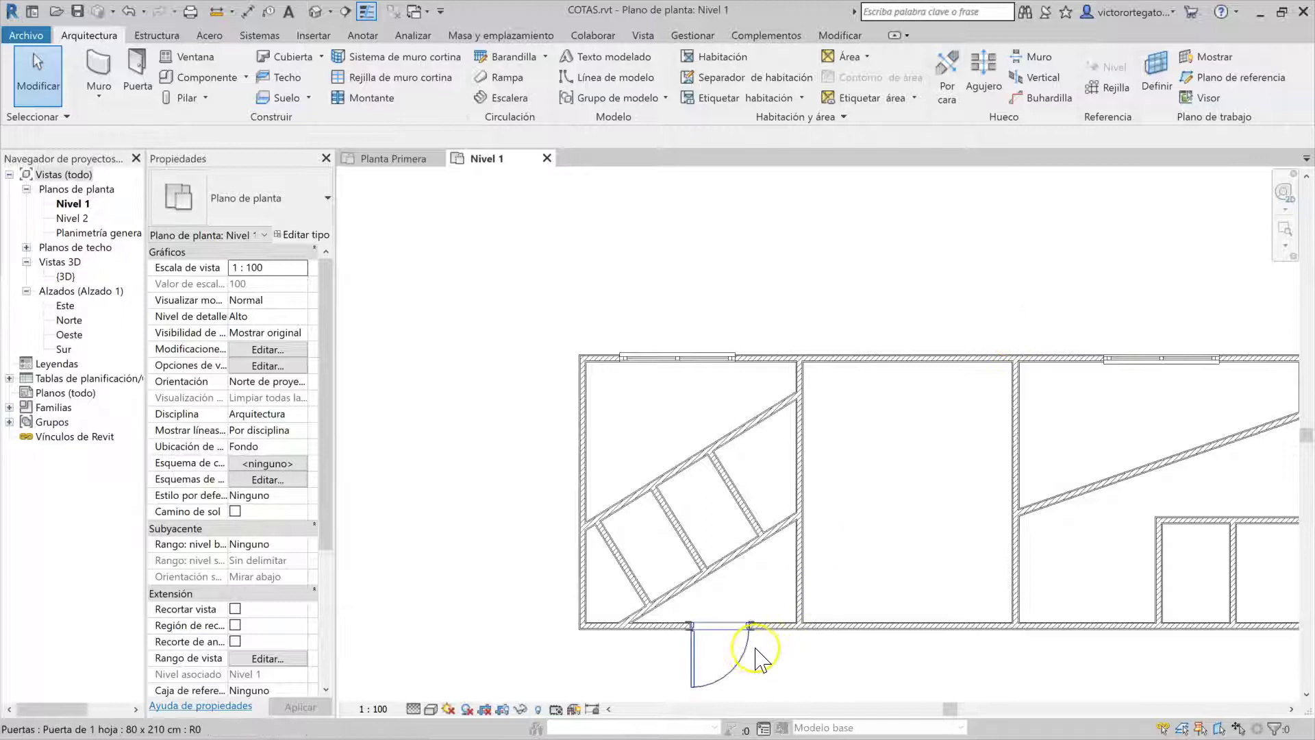
Create another door like the existing 80 x 210 cm single-leaf door, centred in the middle room's upper wall.
click(750, 652)
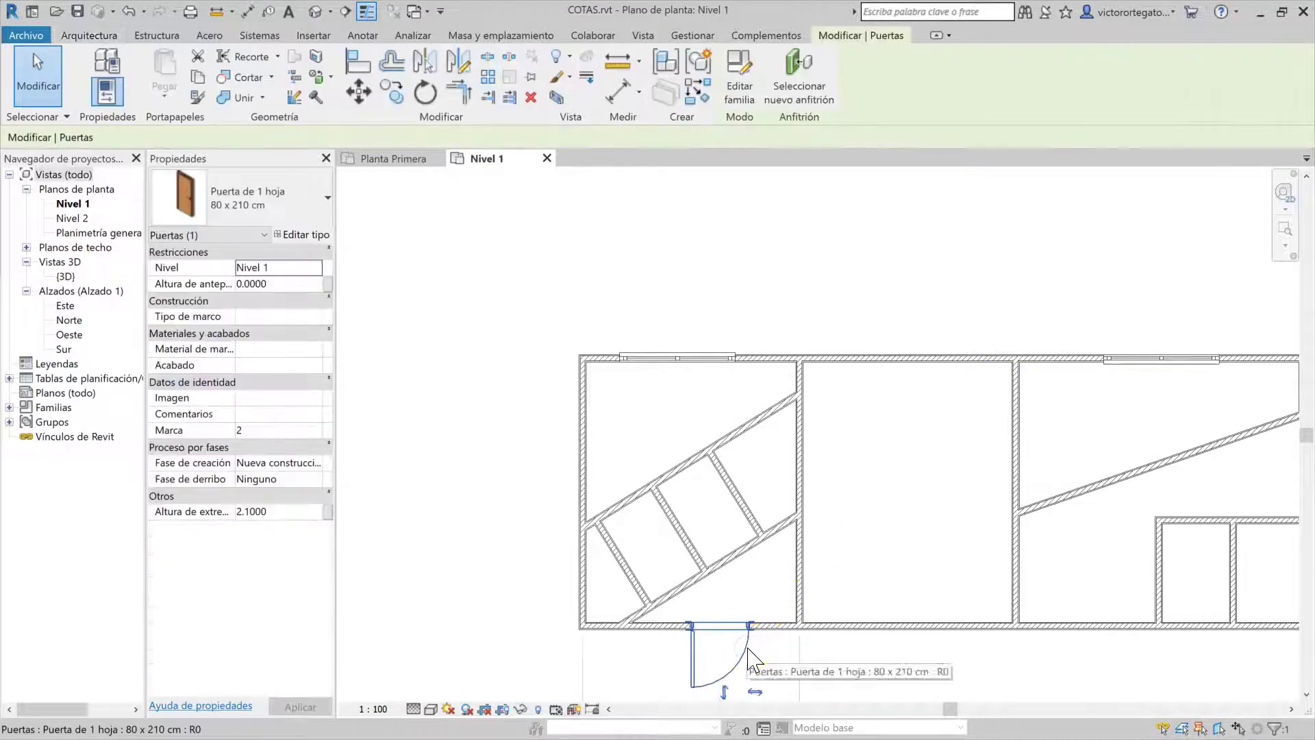
key(c)
key(s)
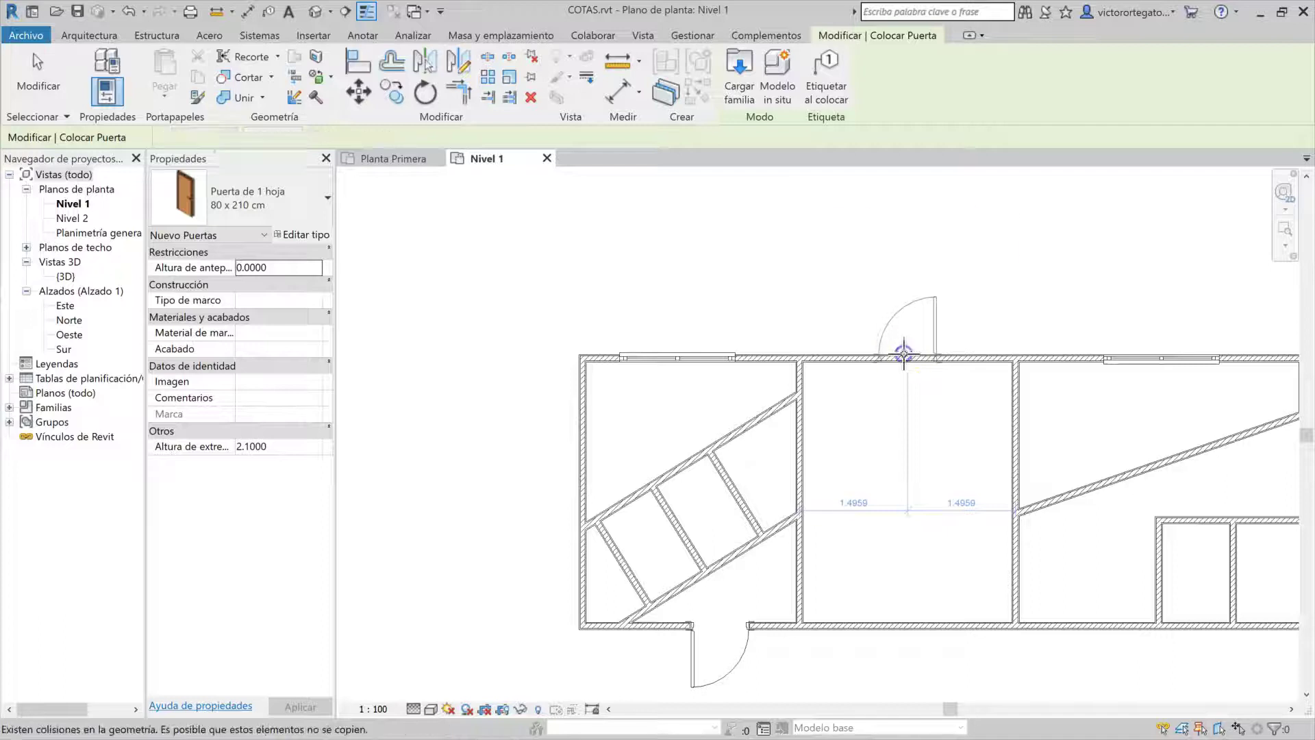
click(904, 354)
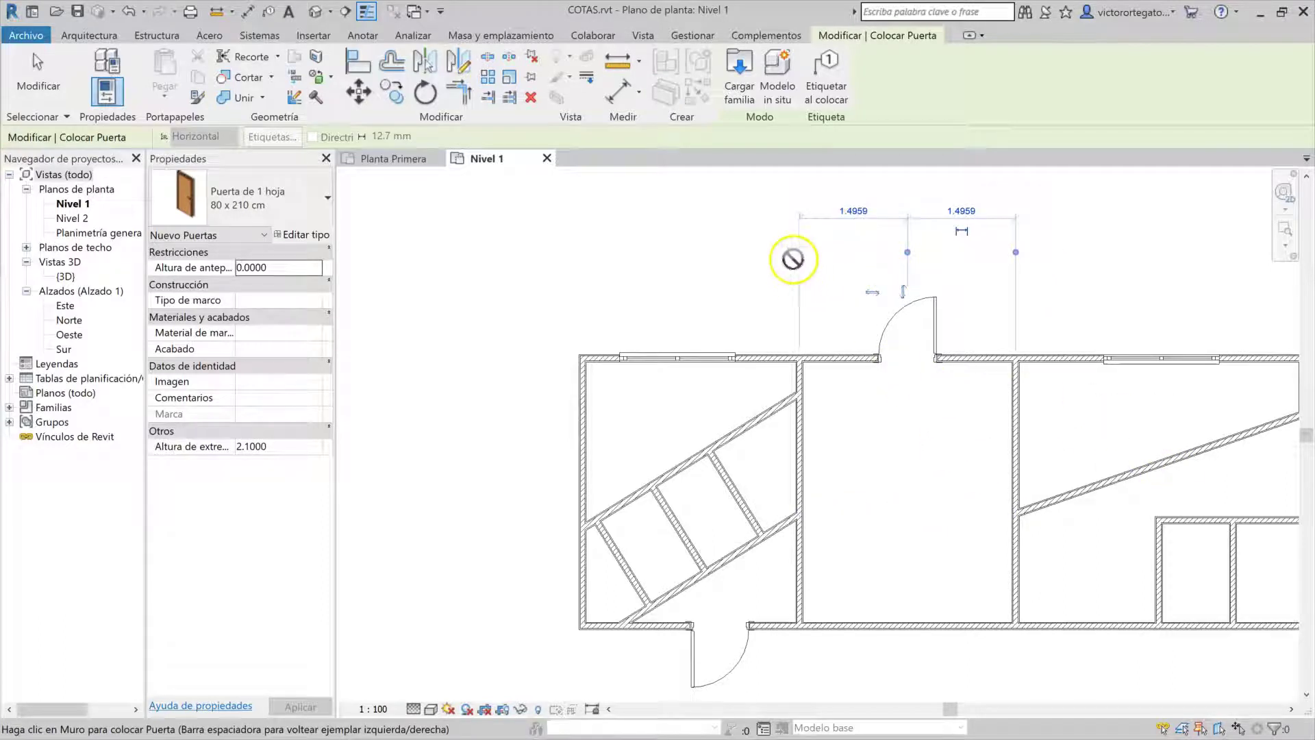
middle_drag(1003, 258, 842, 259)
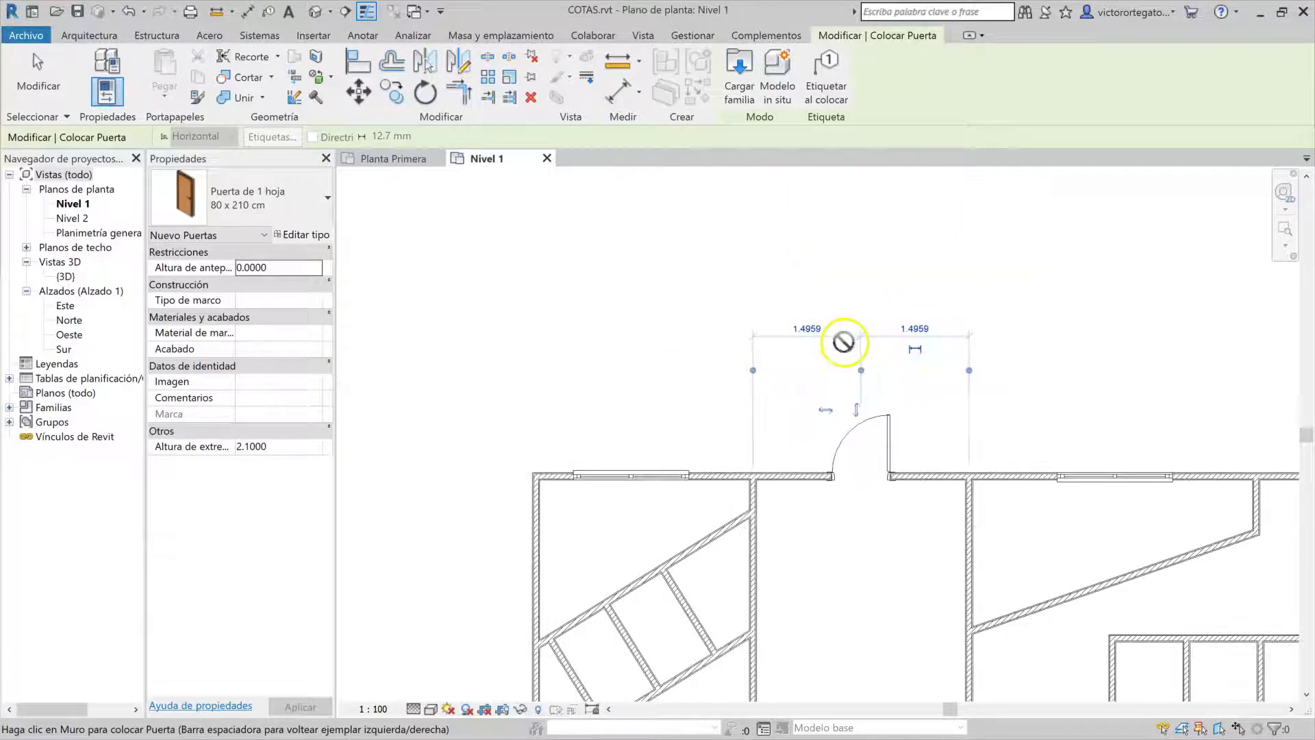
key(Escape)
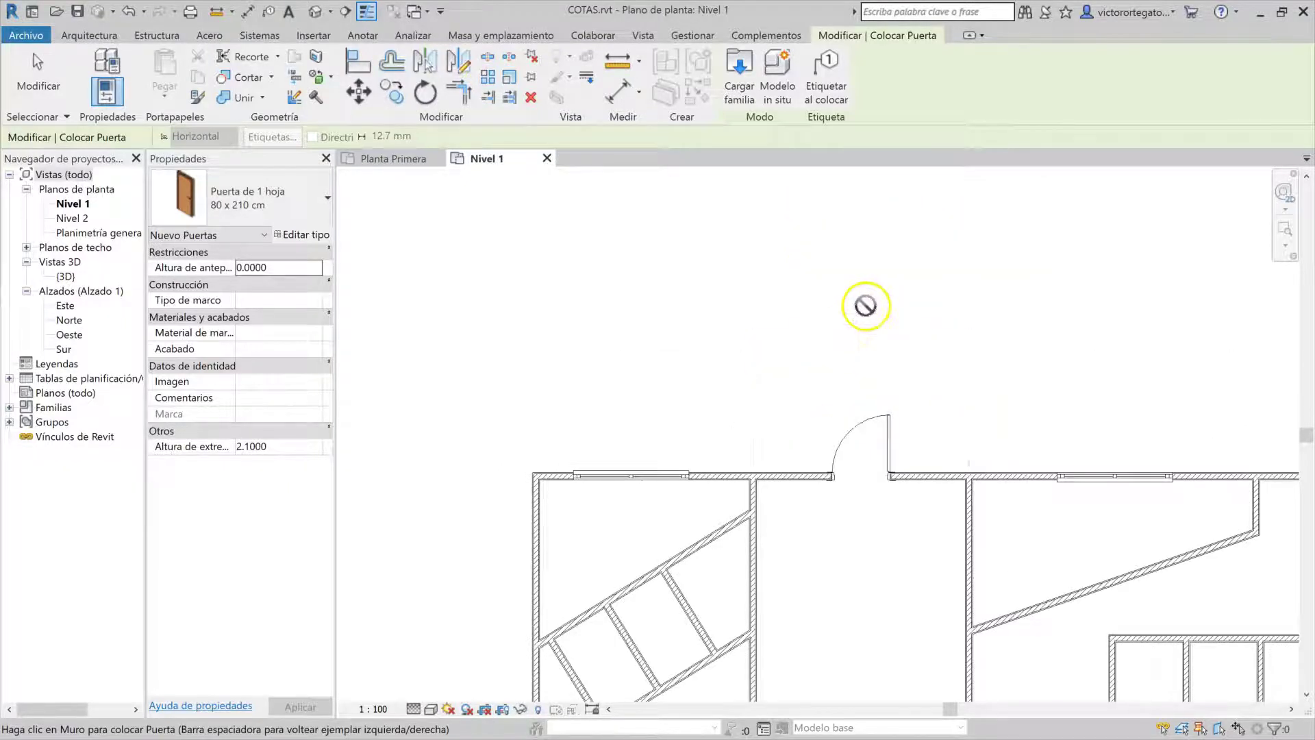
key(Escape)
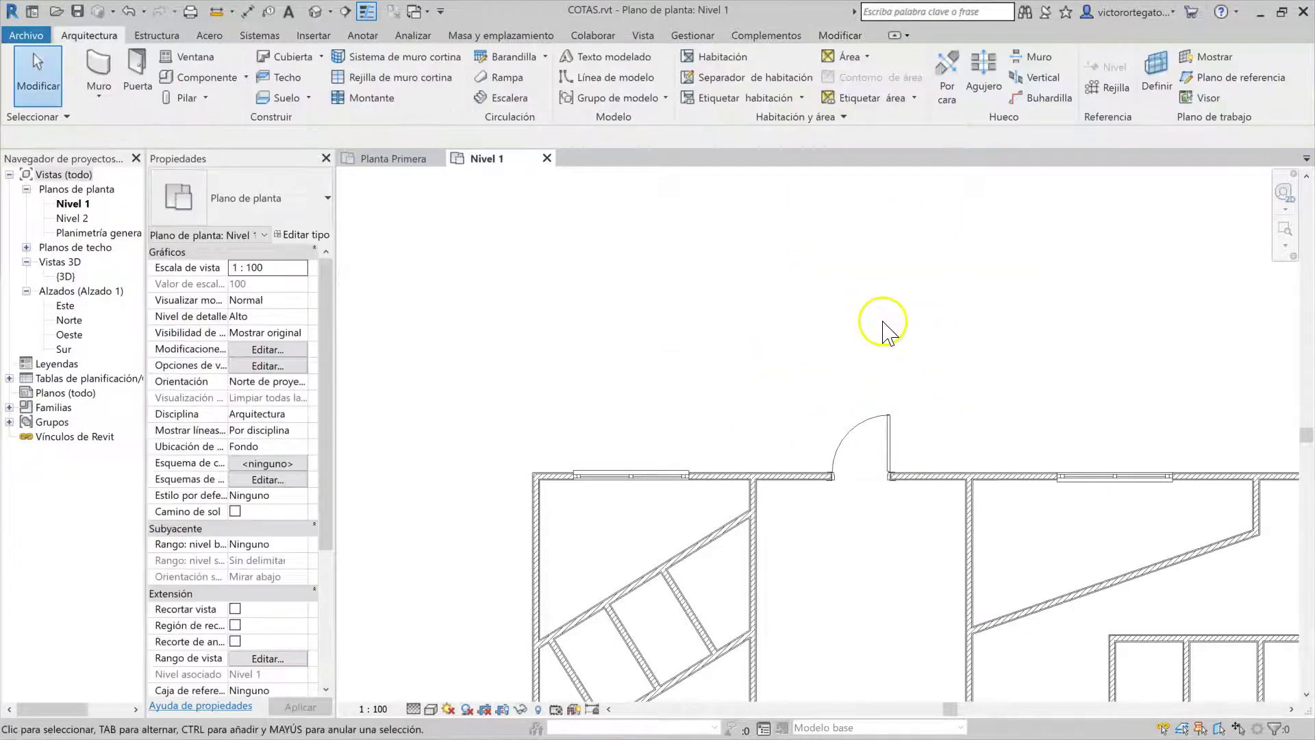
Set the temporary dimension between the new door's axis and the wall on its left to 1.
click(849, 442)
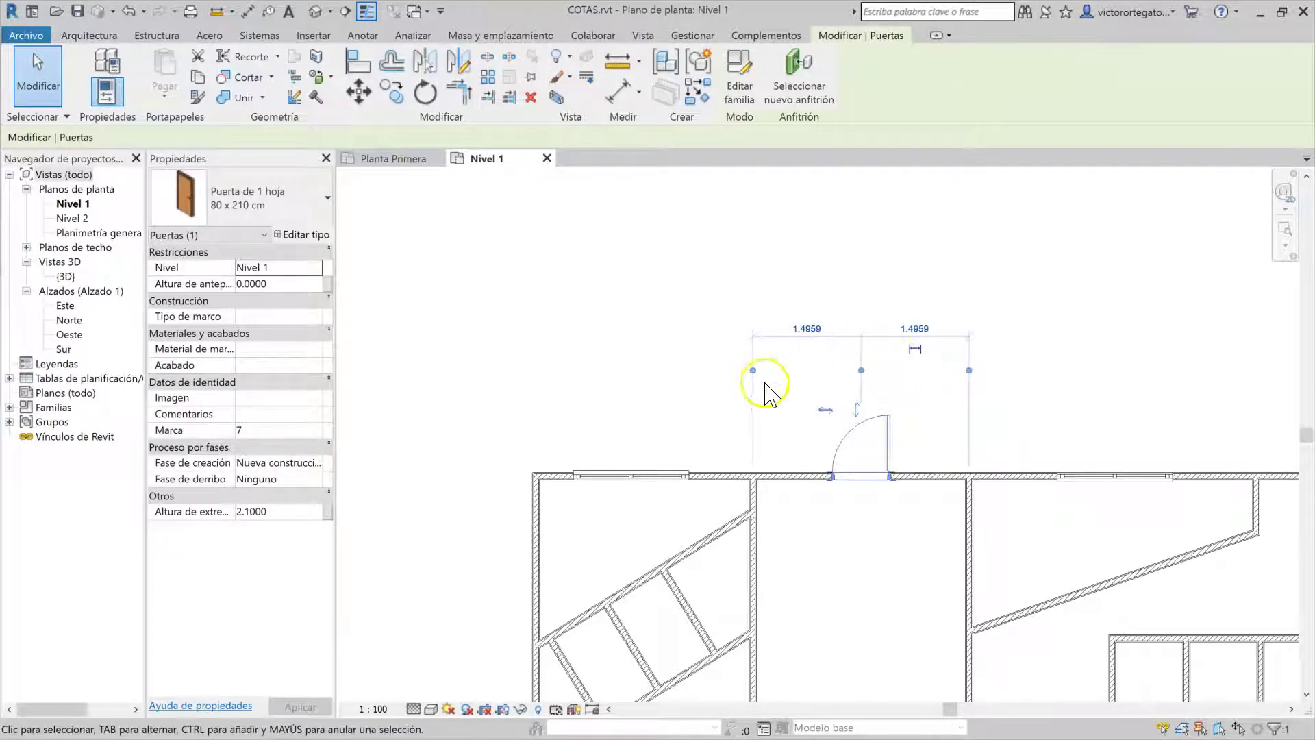
scroll(862, 355, up, 2)
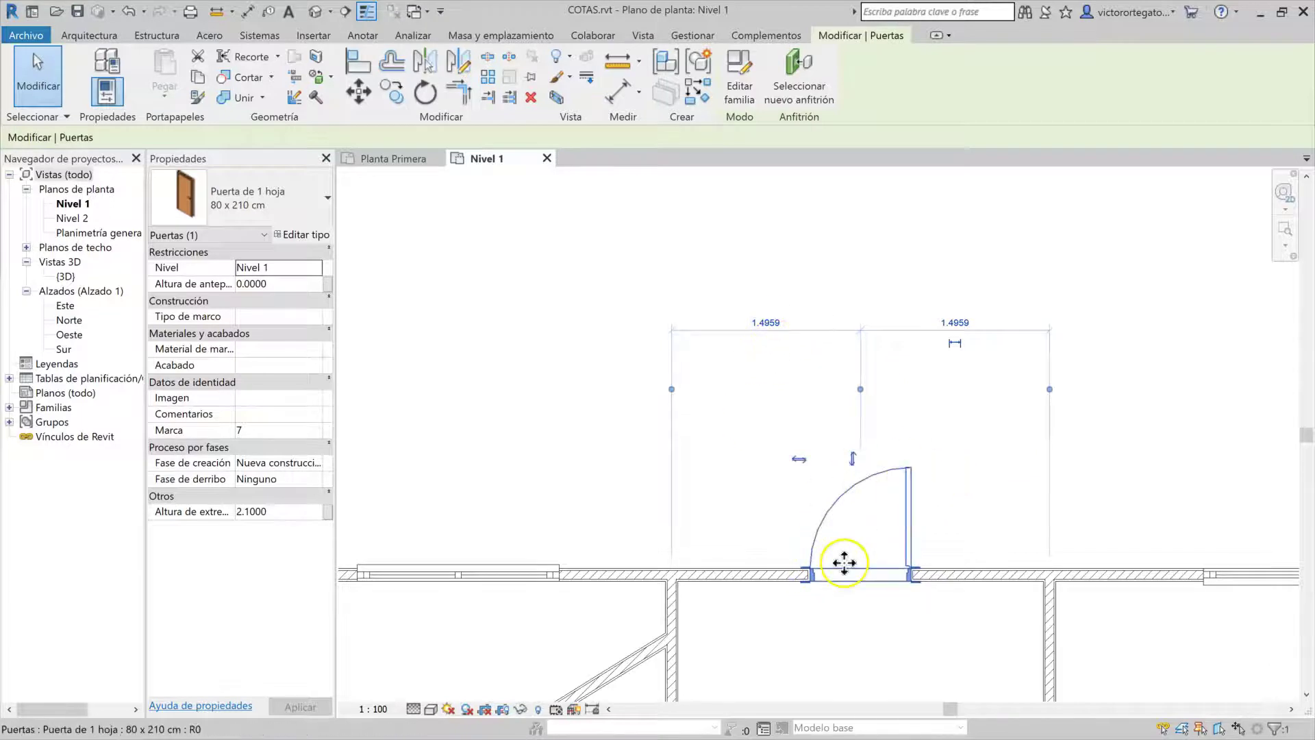
click(763, 323)
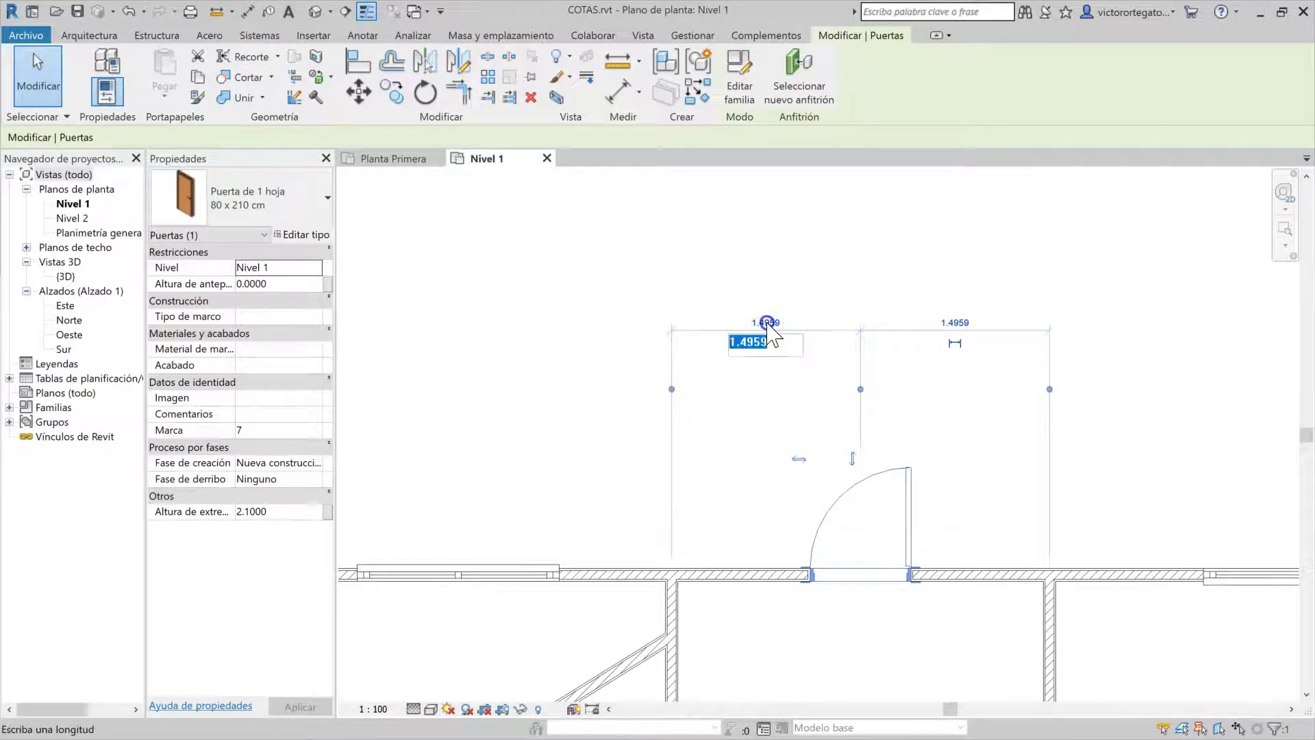
text(1)
key(Return)
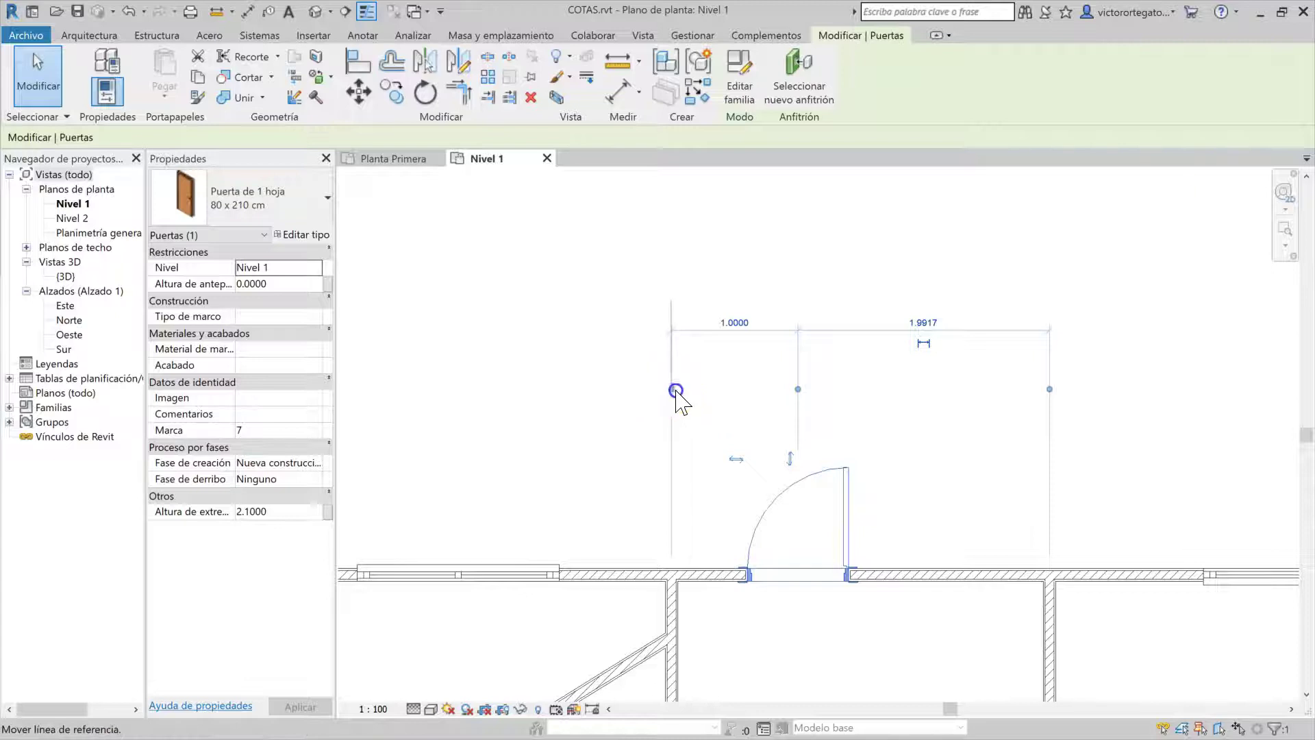
Move the left temporary dimension's references to the partition wall's inner face and the door opening's near edge.
drag(711, 416, 684, 620)
click(815, 620)
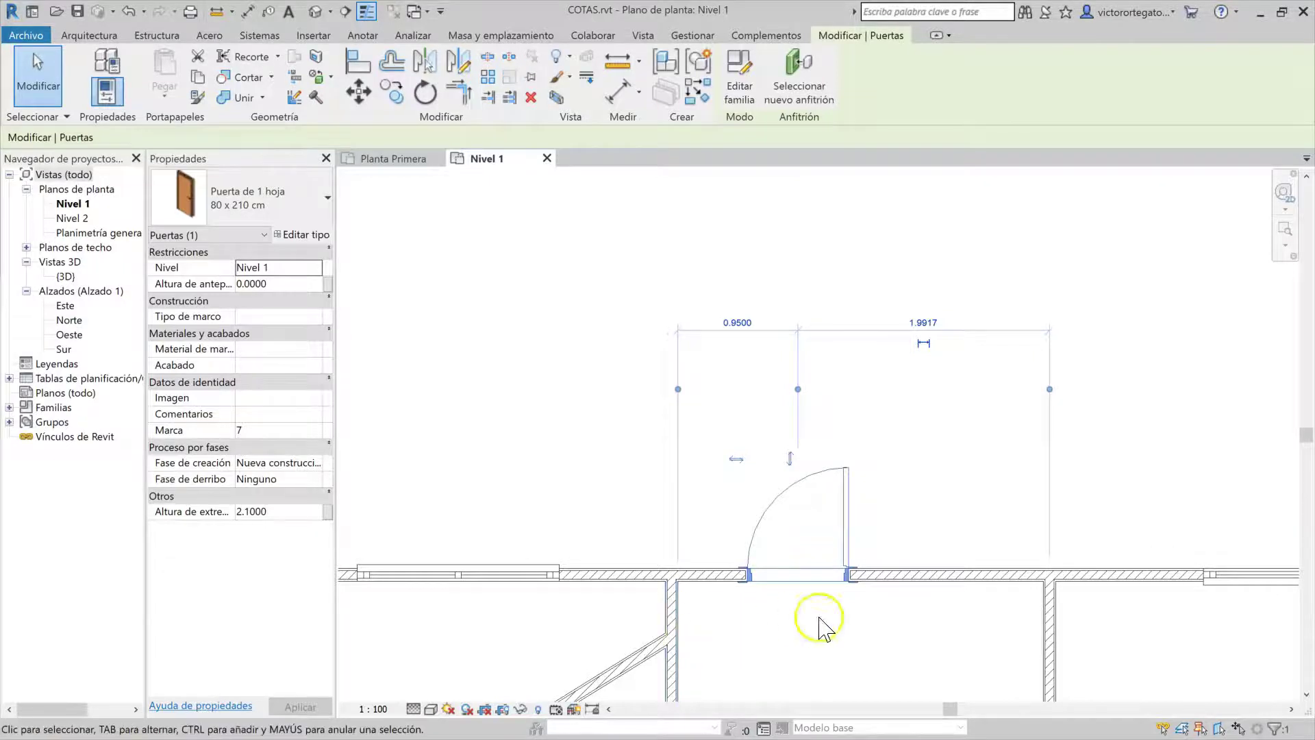
click(808, 483)
mouse_move(809, 399)
mouse_down()
mouse_move(799, 391)
mouse_move(813, 391)
mouse_move(842, 454)
mouse_move(861, 528)
mouse_move(752, 532)
mouse_up()
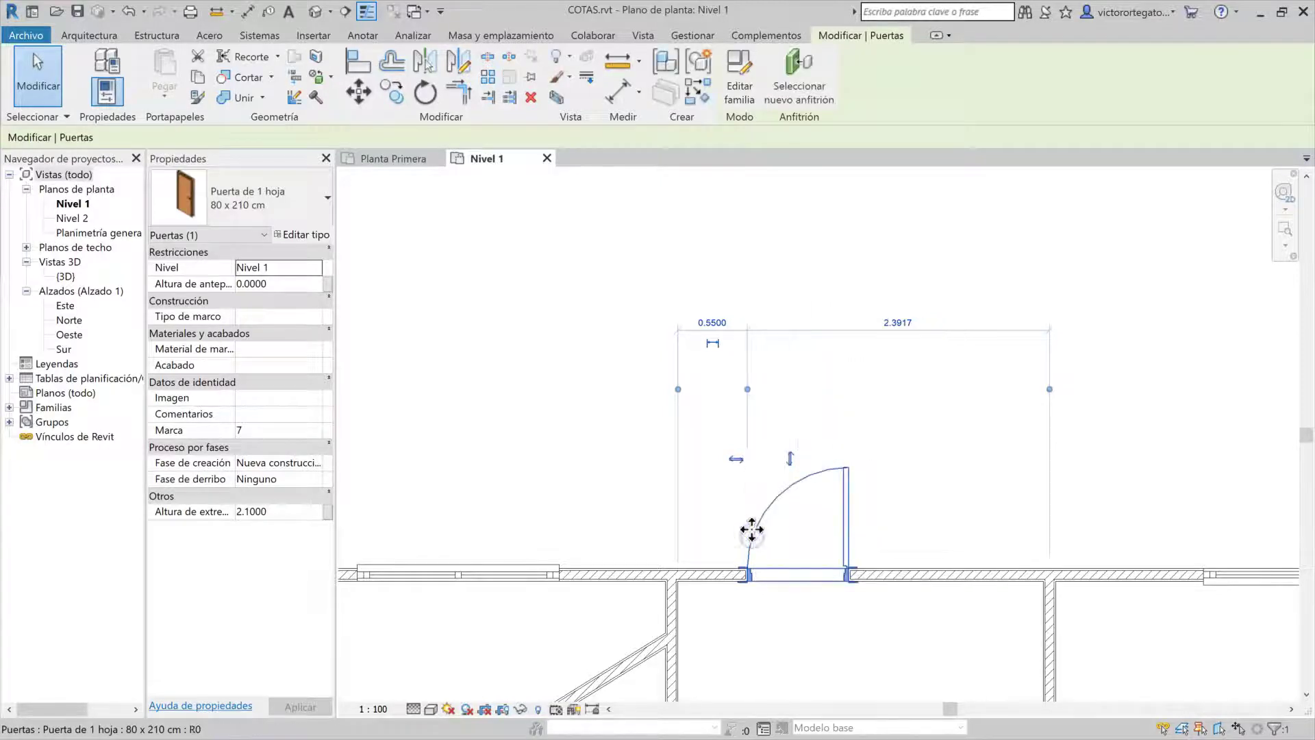
Set the distance from the wall's inner face to the door opening's near edge to 1.
click(716, 316)
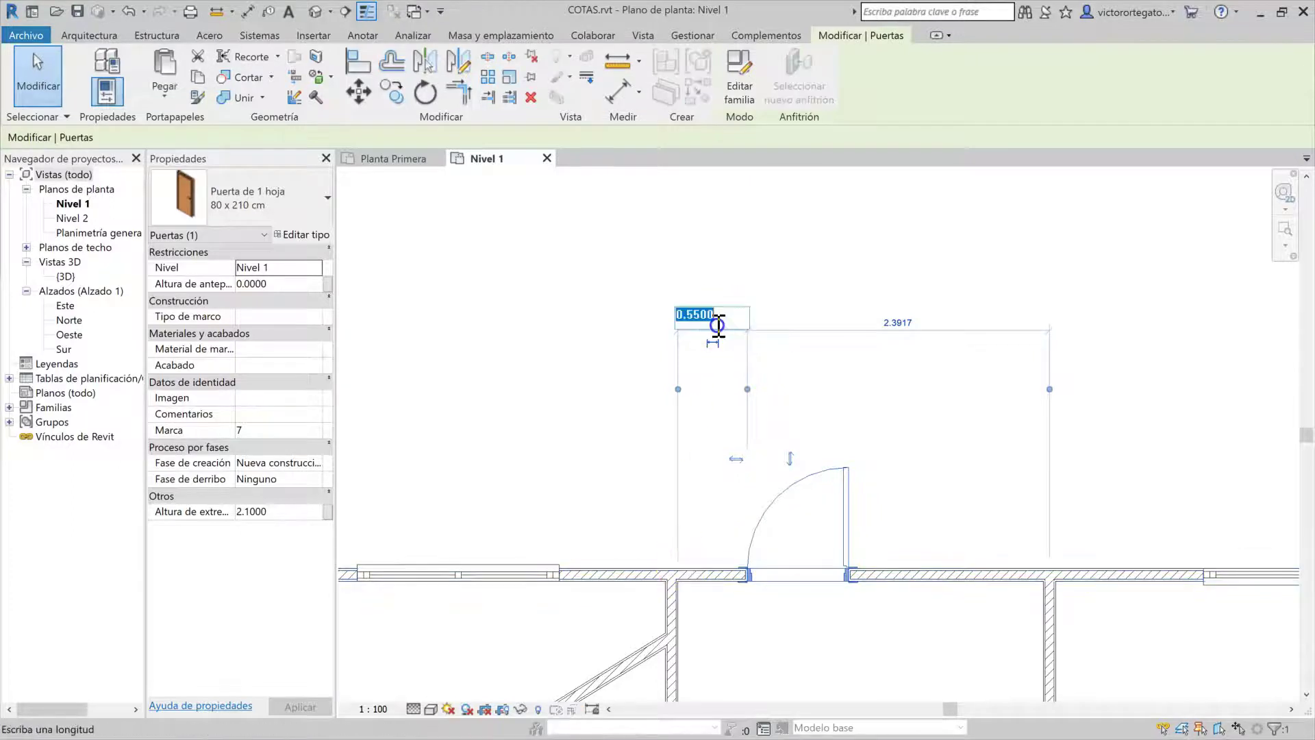
text(1)
key(Return)
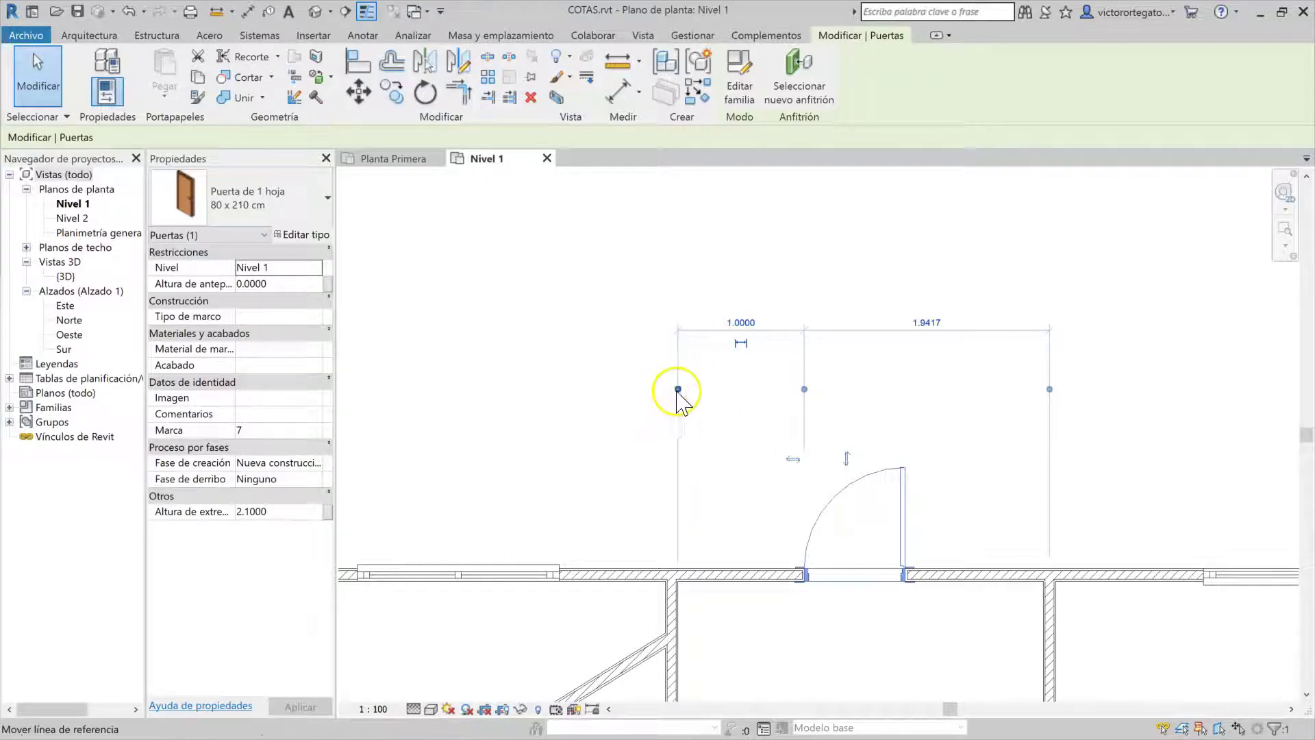
Cycle the temporary dimension's wall reference to the centreline and back to the inner face, and its door reference to the far edge and the axis.
drag(678, 389, 671, 389)
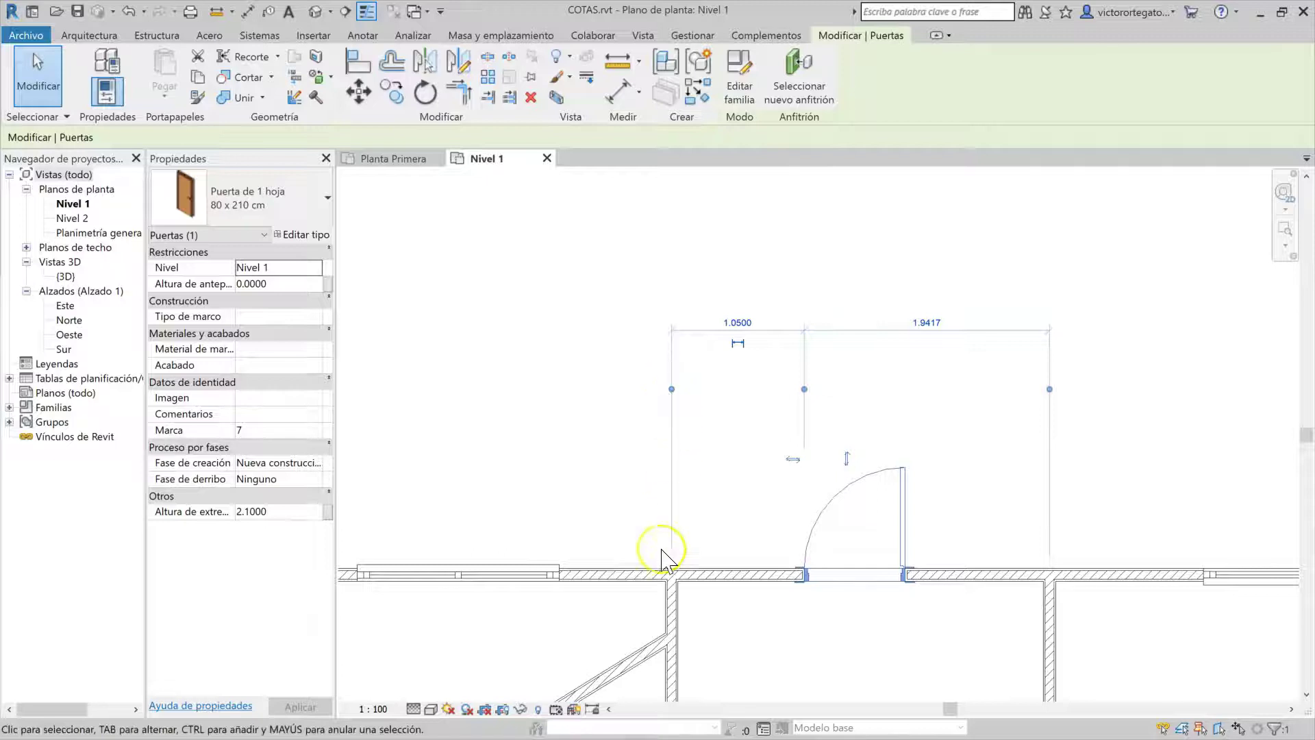
drag(672, 389, 678, 389)
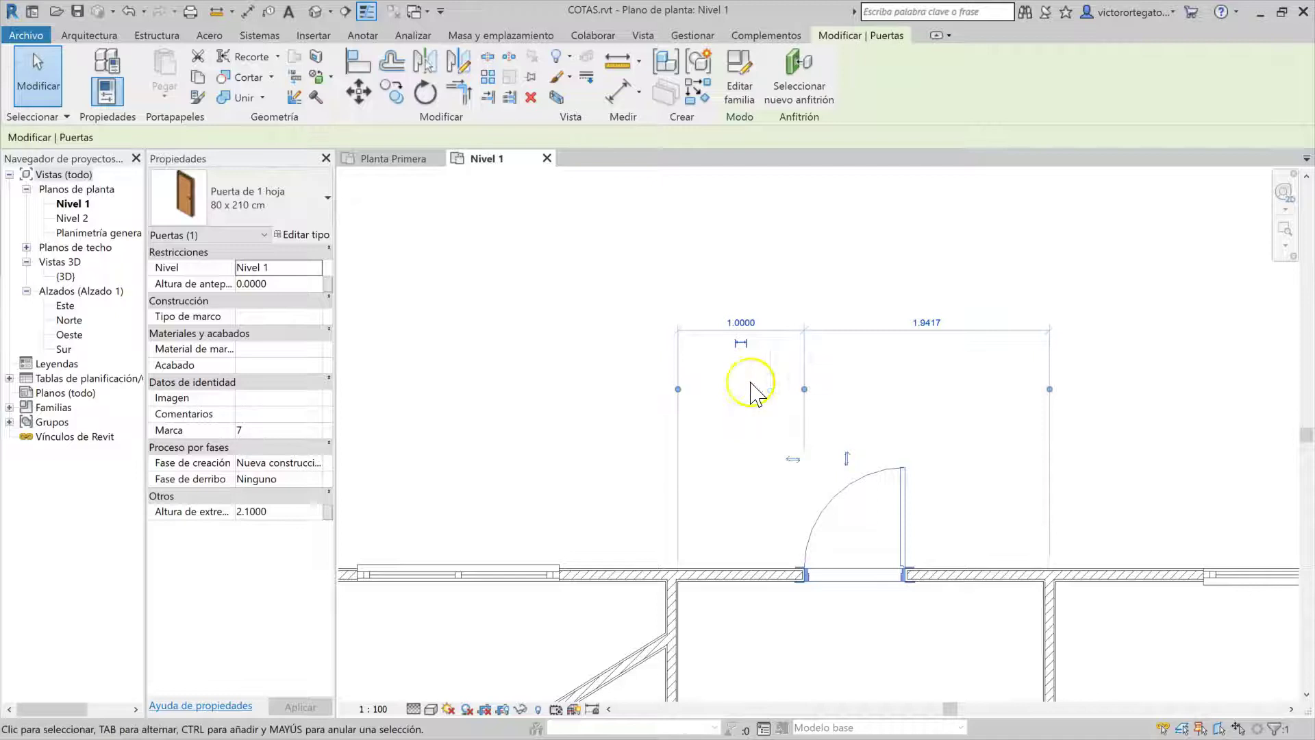
drag(804, 389, 907, 390)
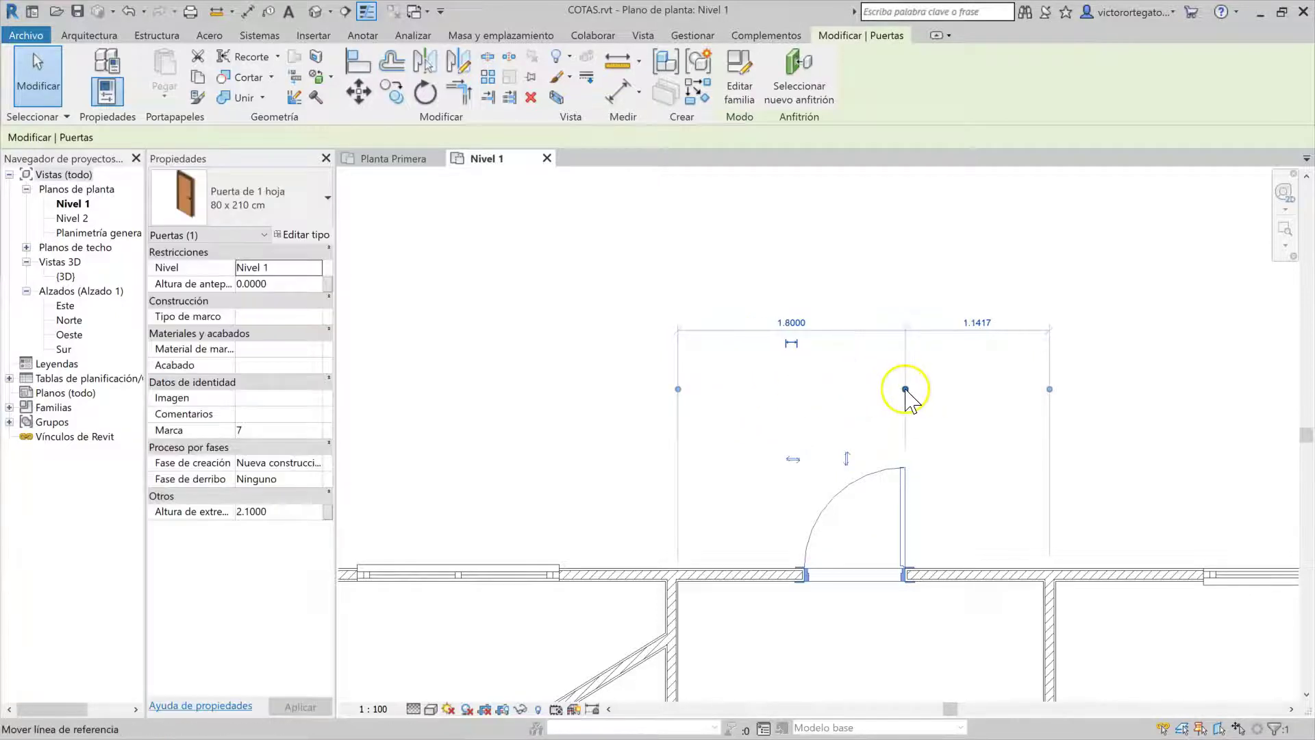
key(Escape)
click(804, 389)
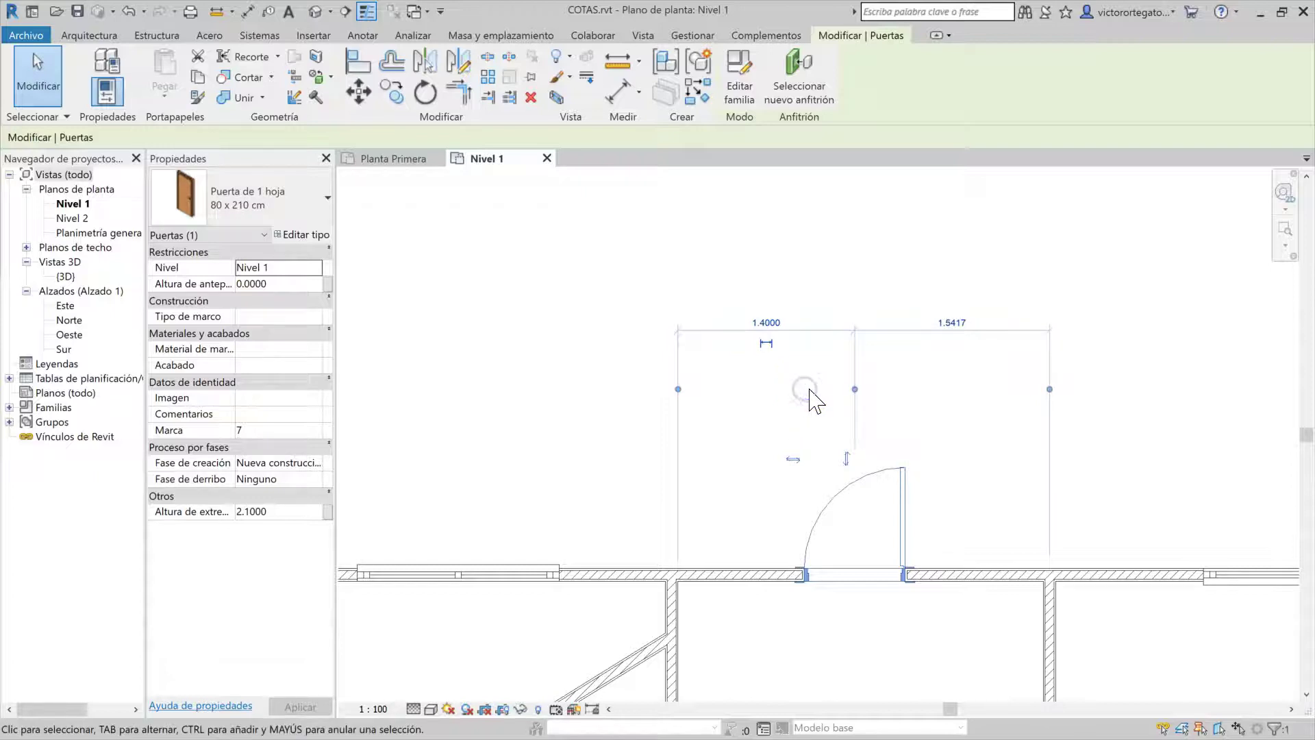
key(Escape)
scroll(878, 452, down, 1)
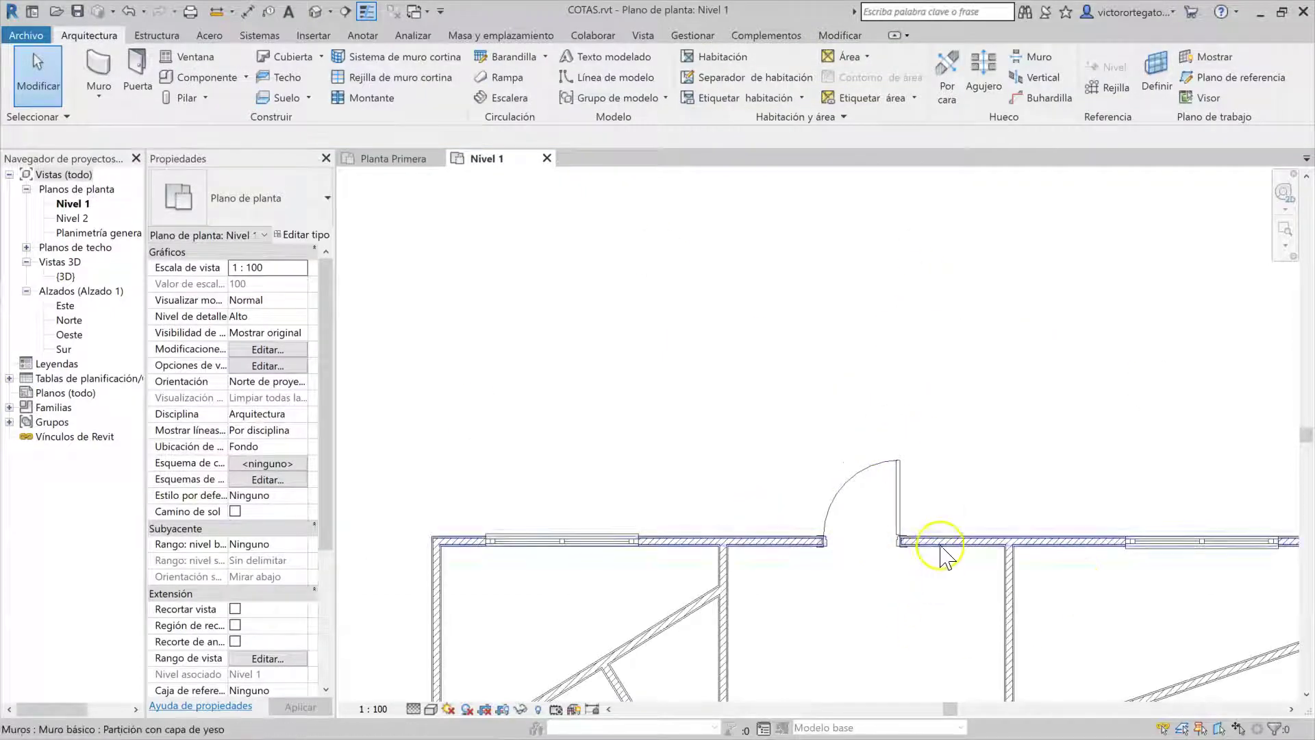
Configure temporary dimensions to measure walls from faces (Caras) and doors and windows from openings (Huecos).
click(885, 463)
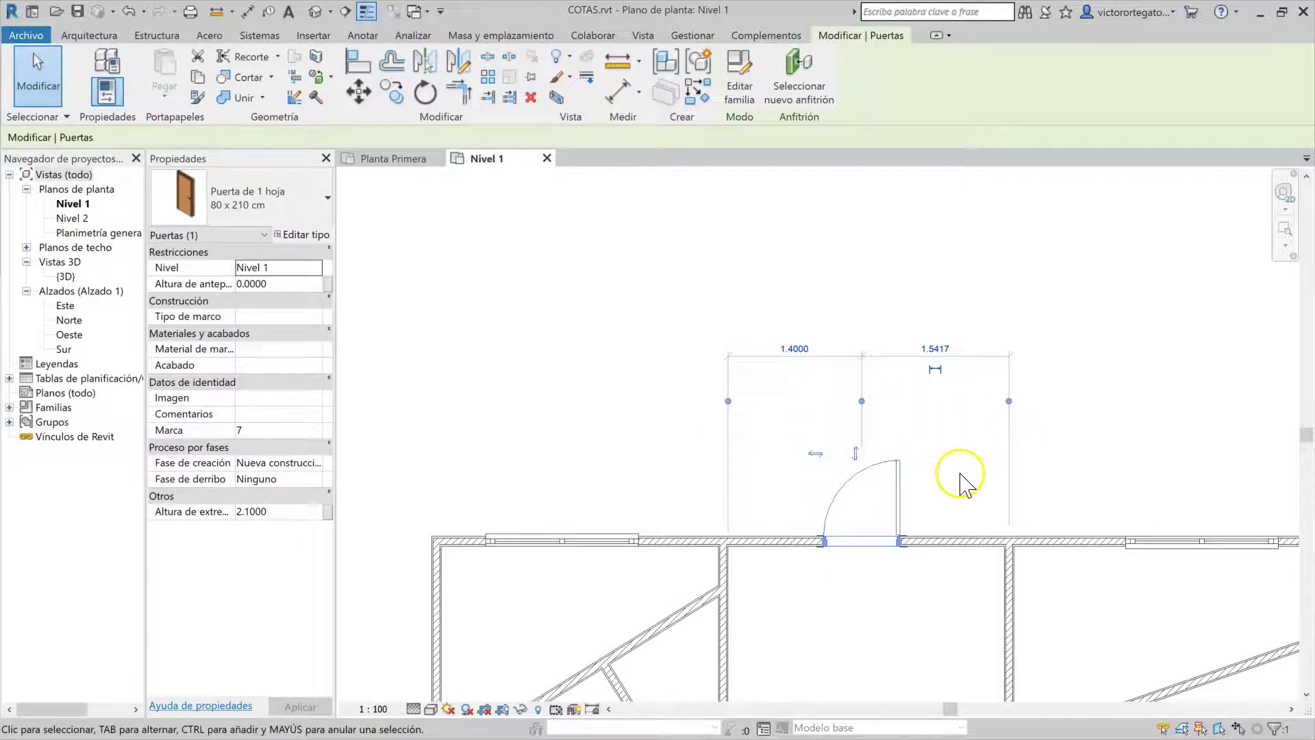
click(693, 36)
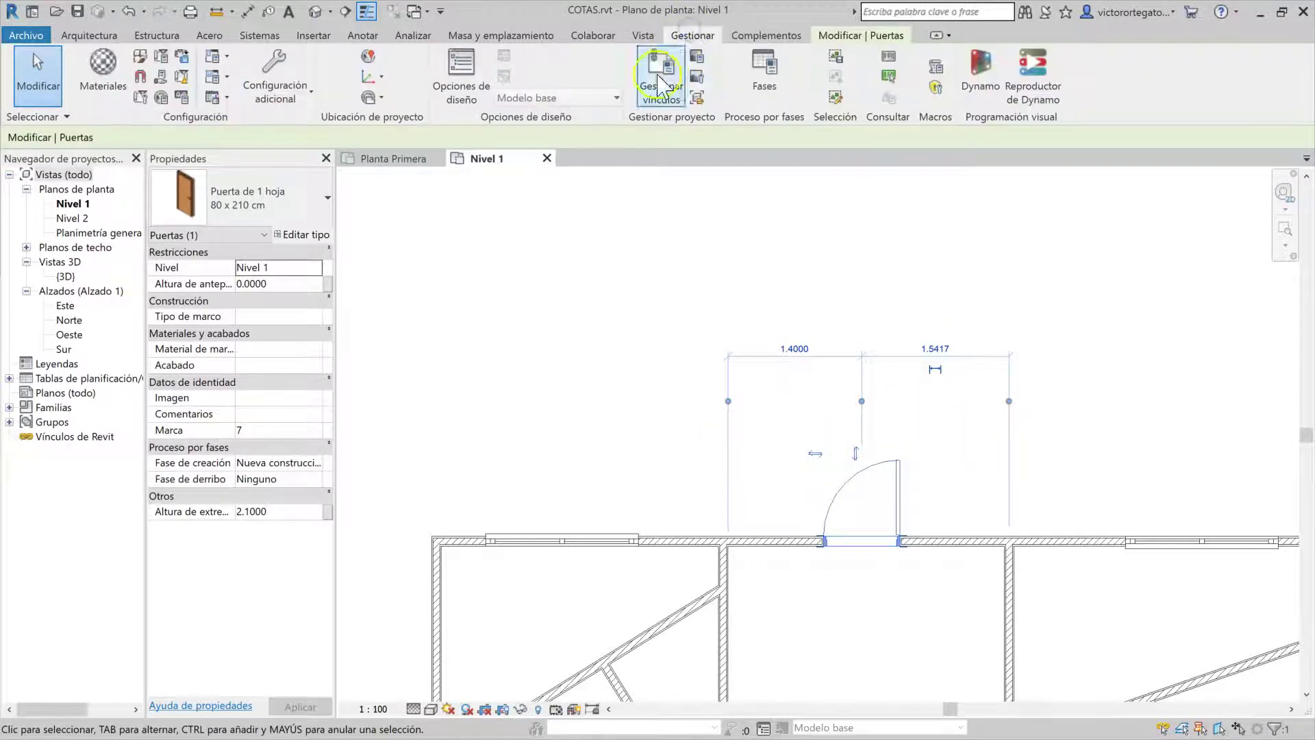
click(274, 76)
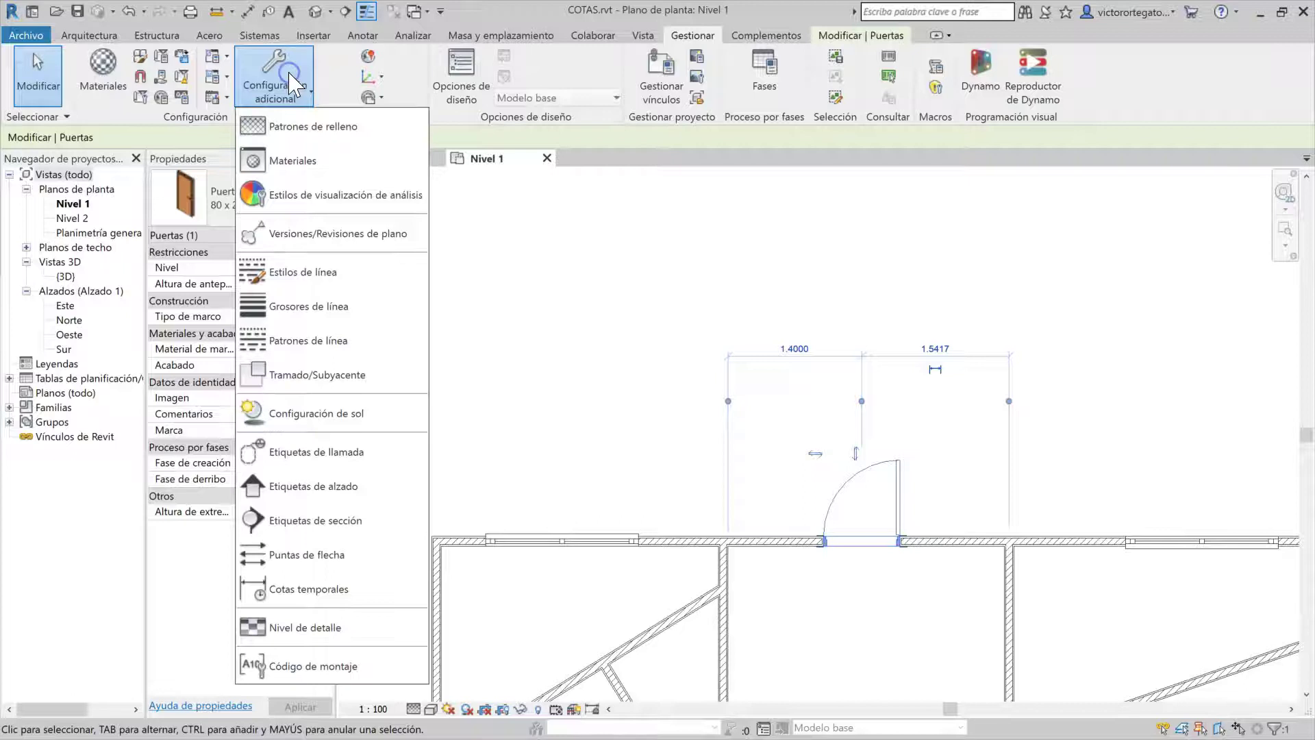
click(310, 590)
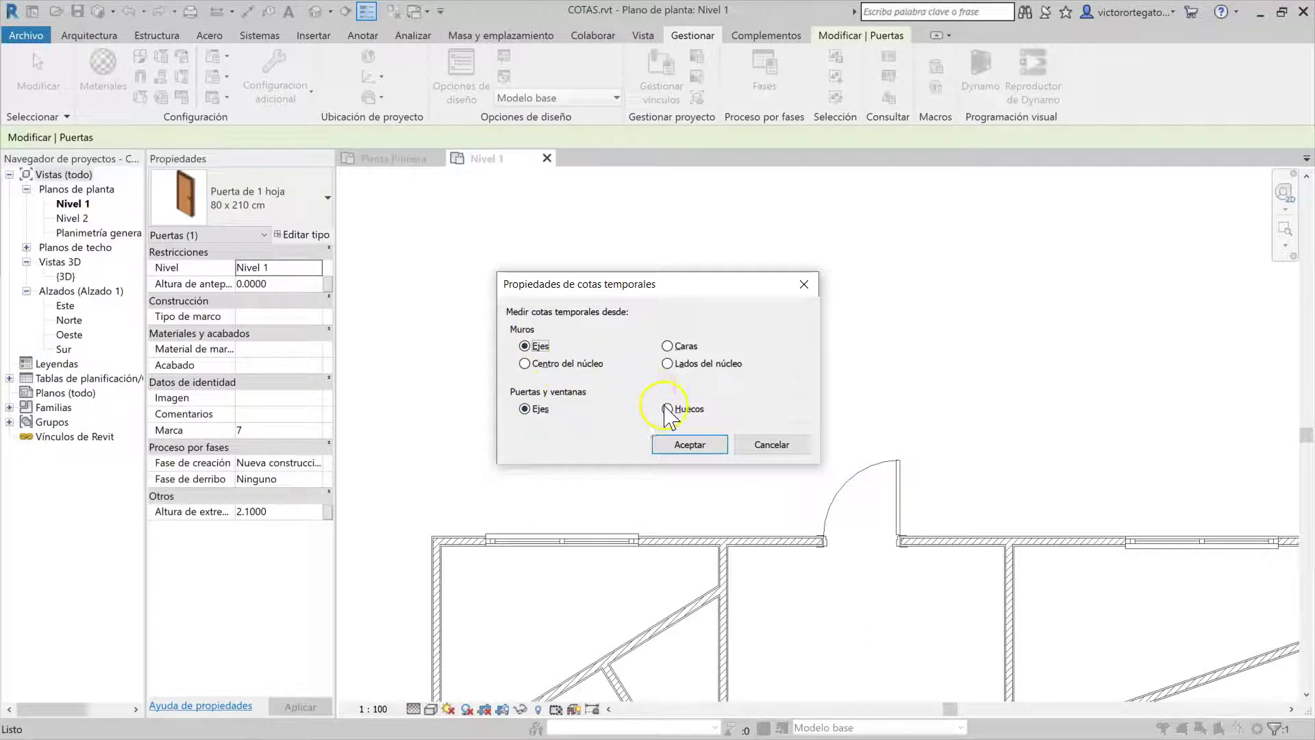
click(688, 445)
key(Escape)
Inspect the temporary dimensions between the left room's lower door and its adjacent walls.
scroll(634, 353, down, 2)
middle_drag(837, 582, 831, 391)
middle_drag(604, 625, 678, 562)
scroll(696, 572, up, 2)
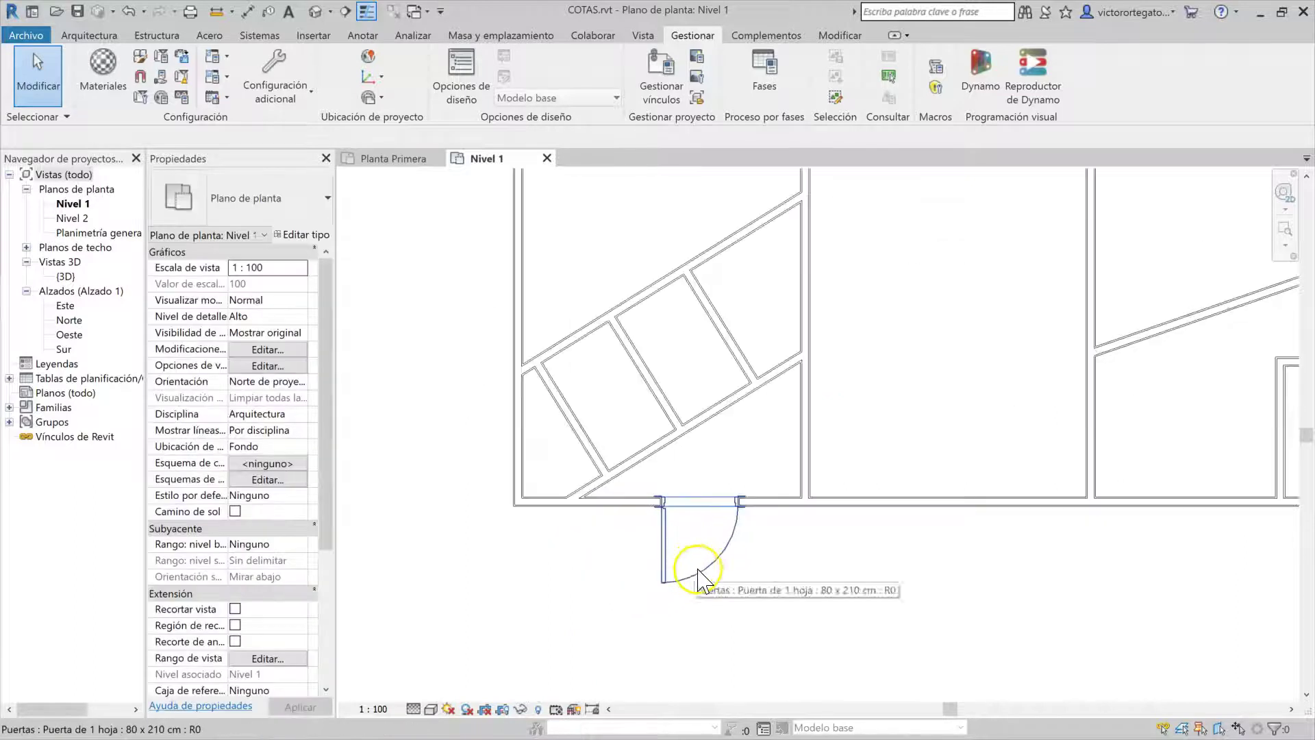
click(697, 572)
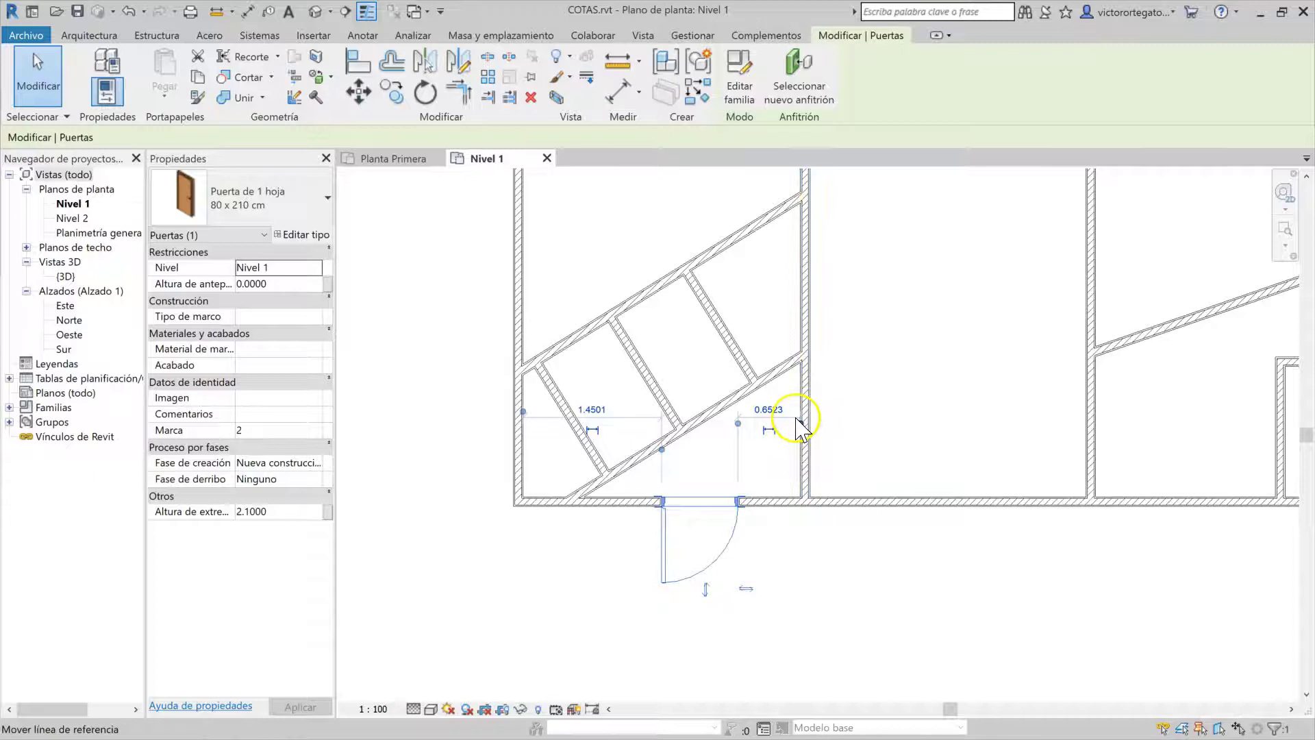
scroll(801, 444, up, 3)
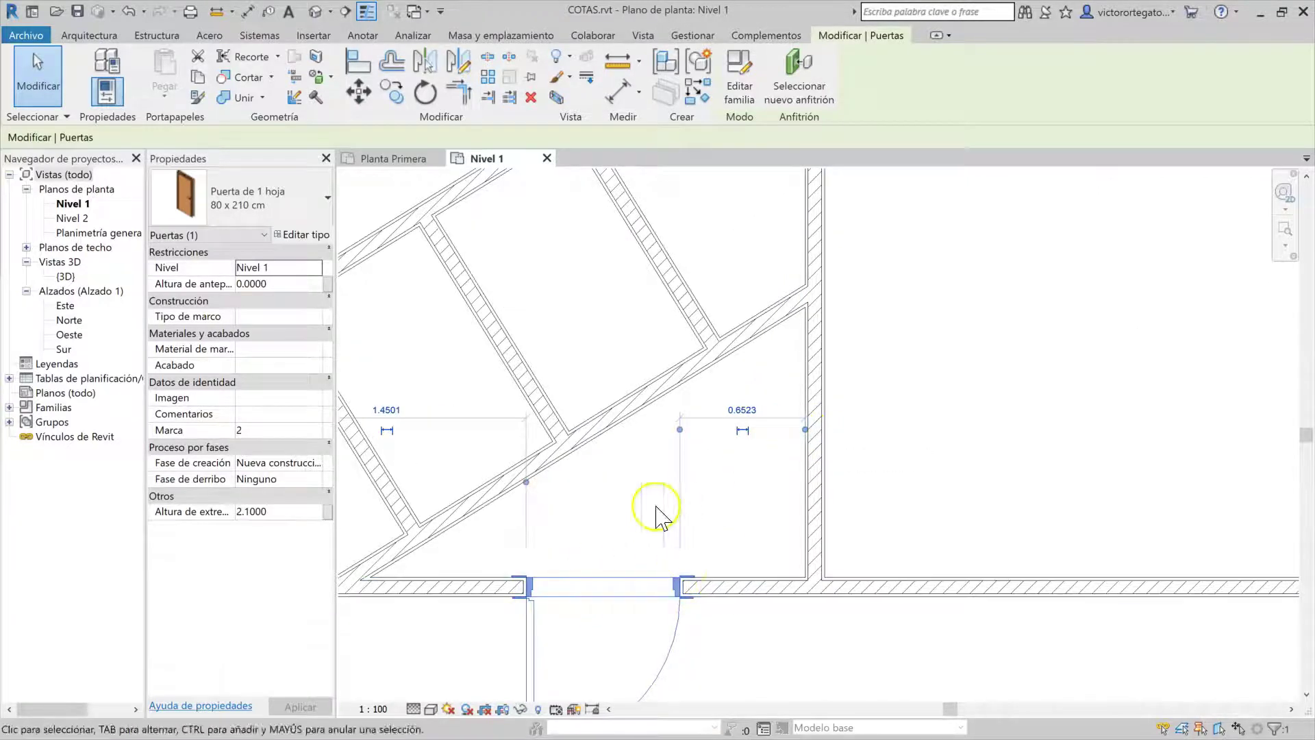
scroll(701, 552, down, 1)
scroll(847, 613, down, 3)
scroll(845, 420, up, 1)
click(842, 610)
scroll(758, 536, up, 3)
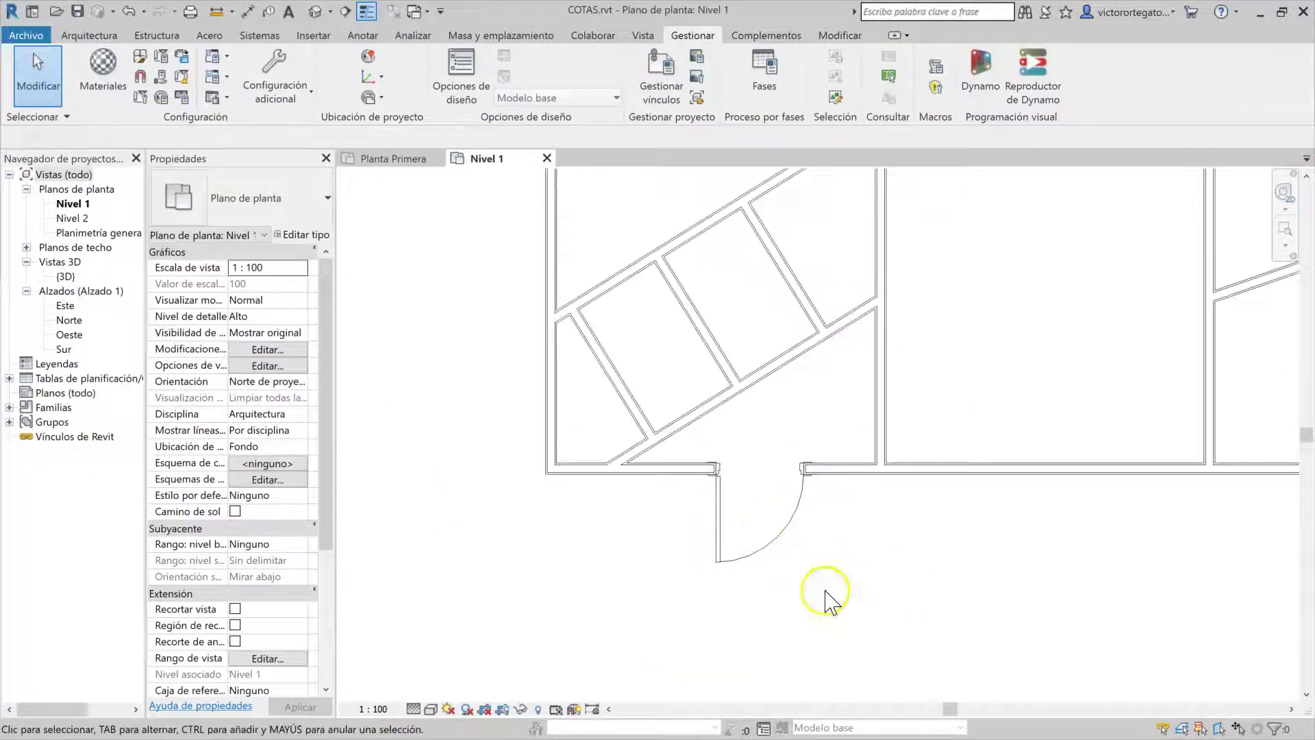
Make the temporary dimension between the lower door and the wall on its right permanent, and place it below the exterior wall.
click(778, 540)
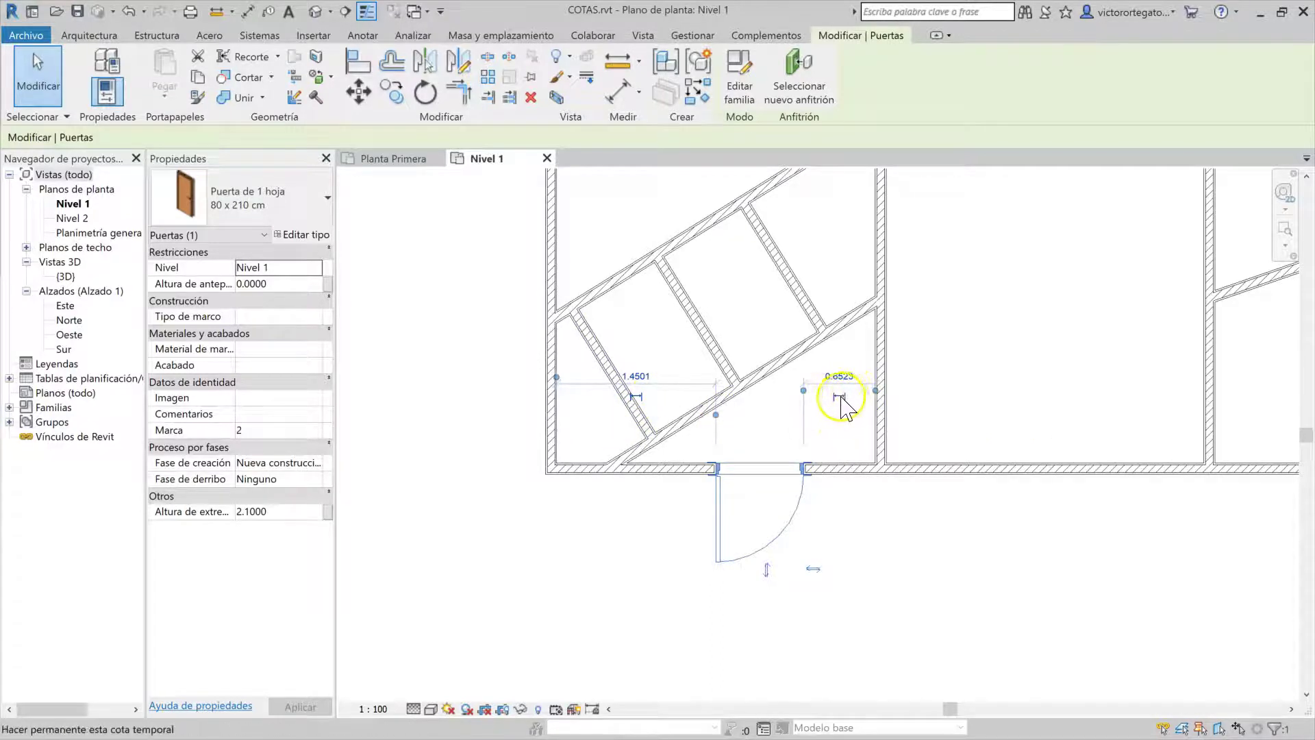
click(840, 397)
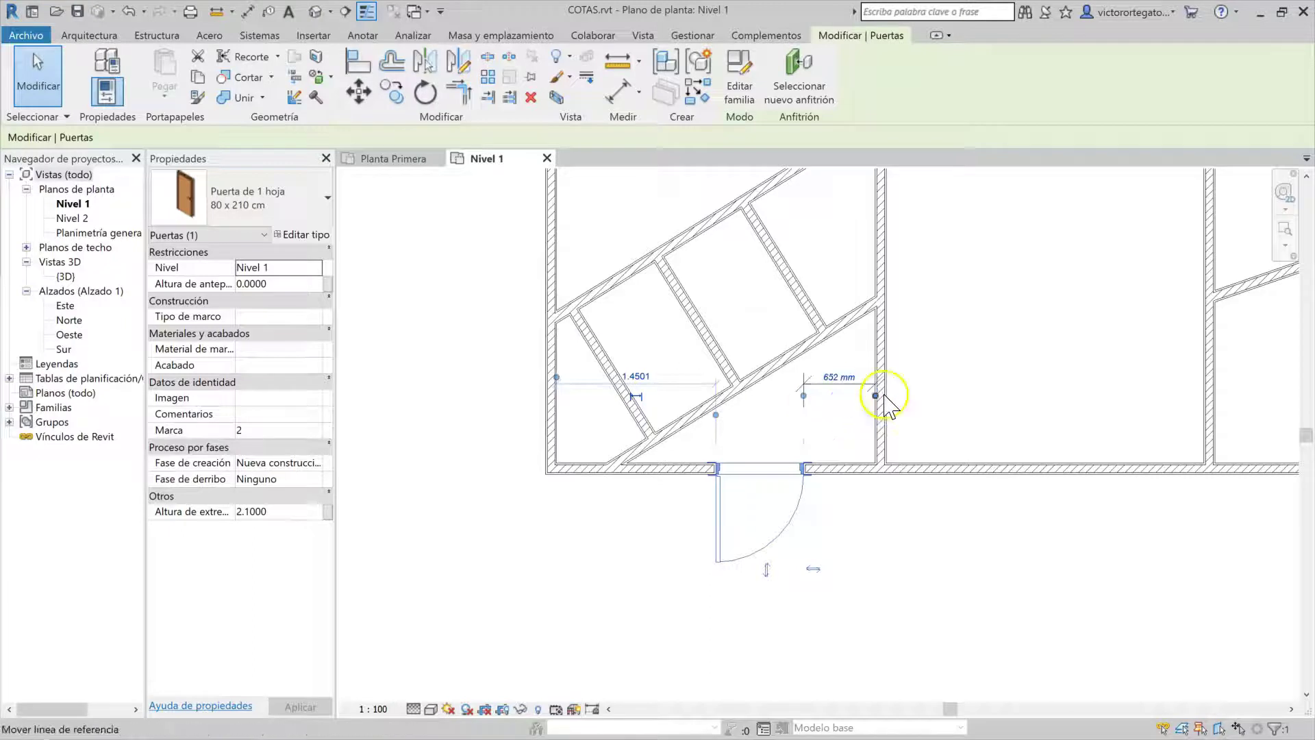
click(910, 521)
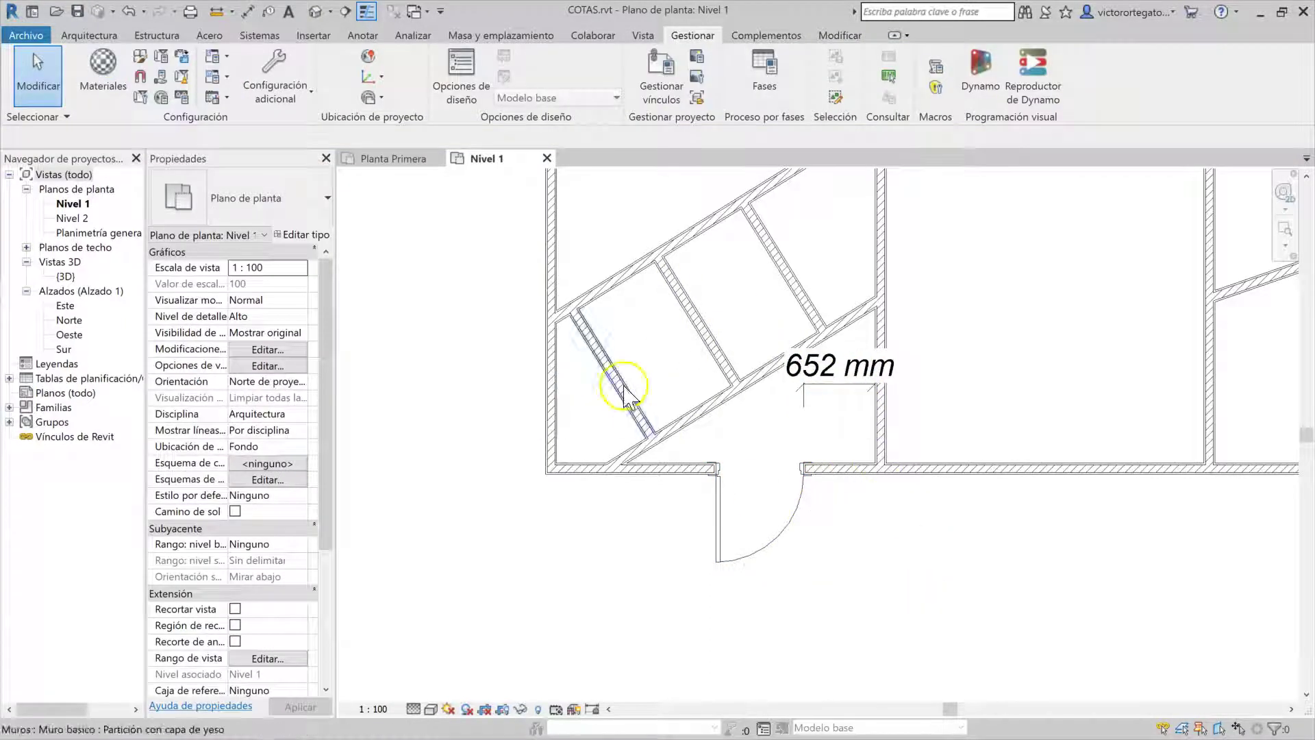
drag(830, 401, 856, 606)
click(903, 534)
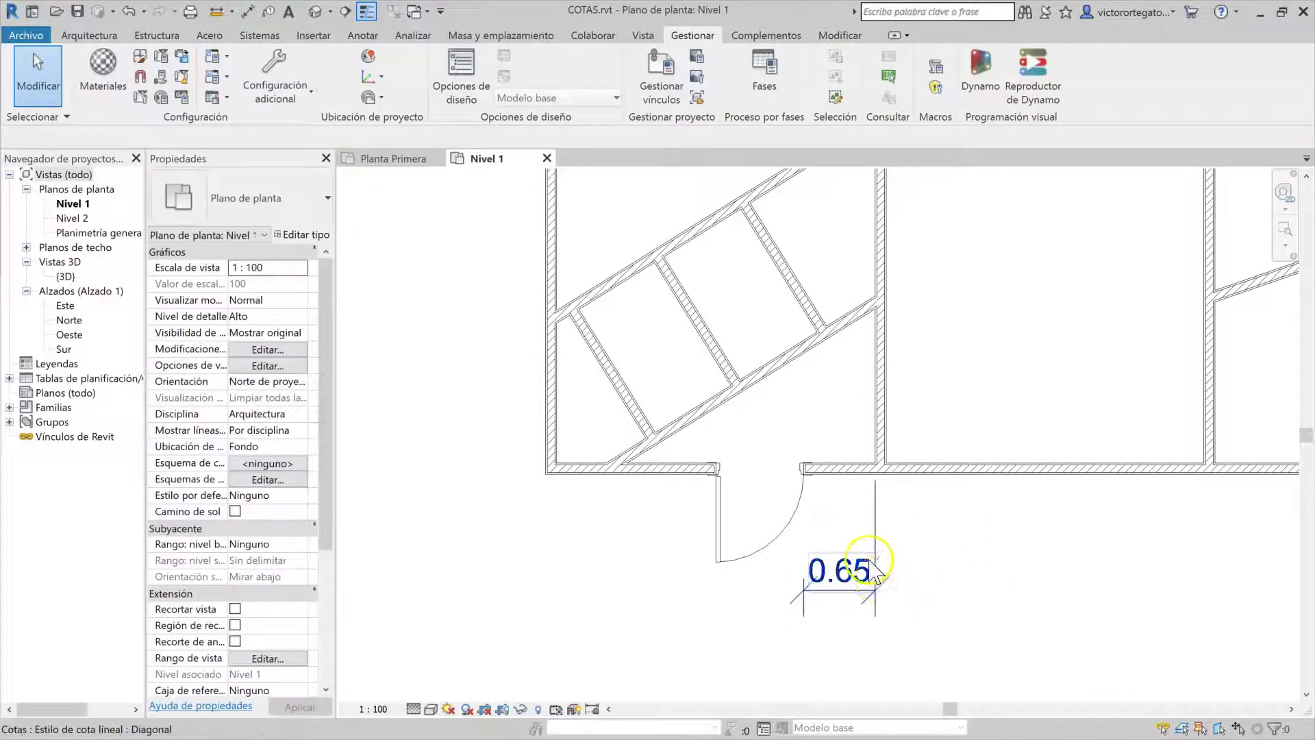
Make the temporary dimension between the lower door and the left exterior wall permanent, and place it below the building.
click(760, 546)
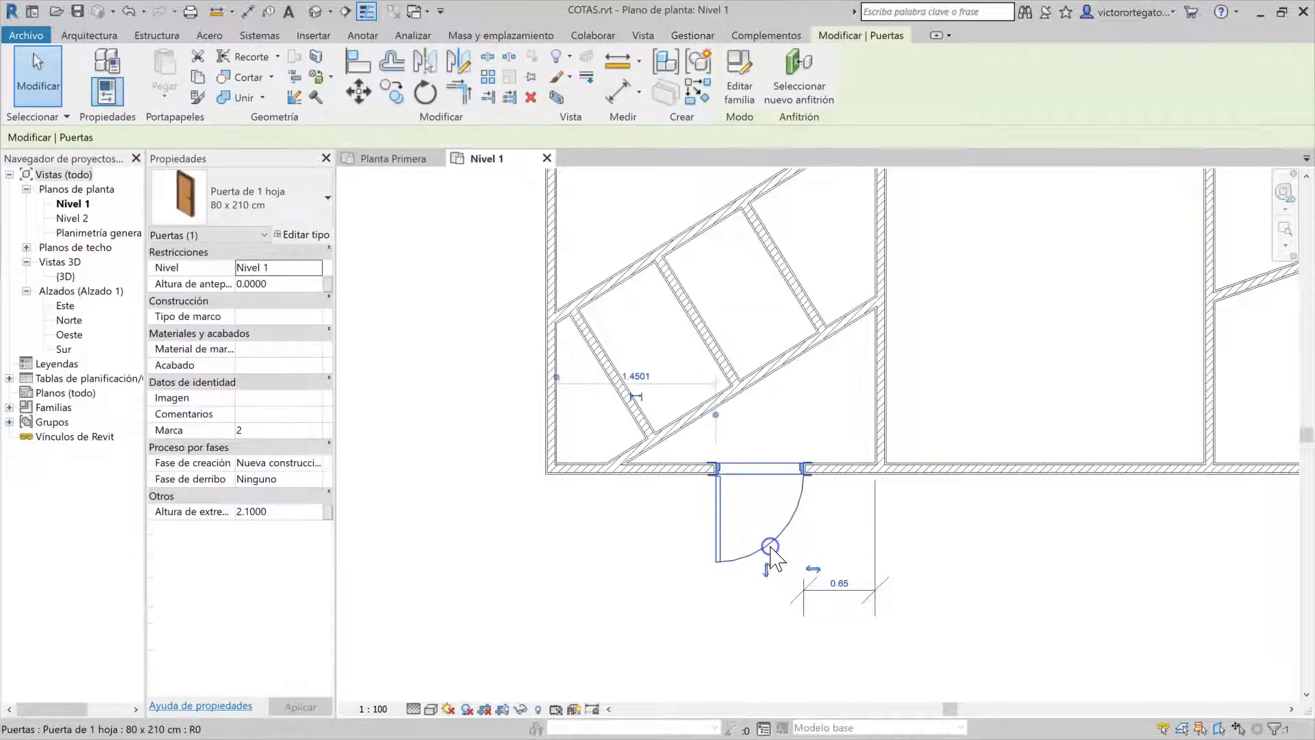
click(635, 397)
drag(672, 378, 670, 596)
click(435, 558)
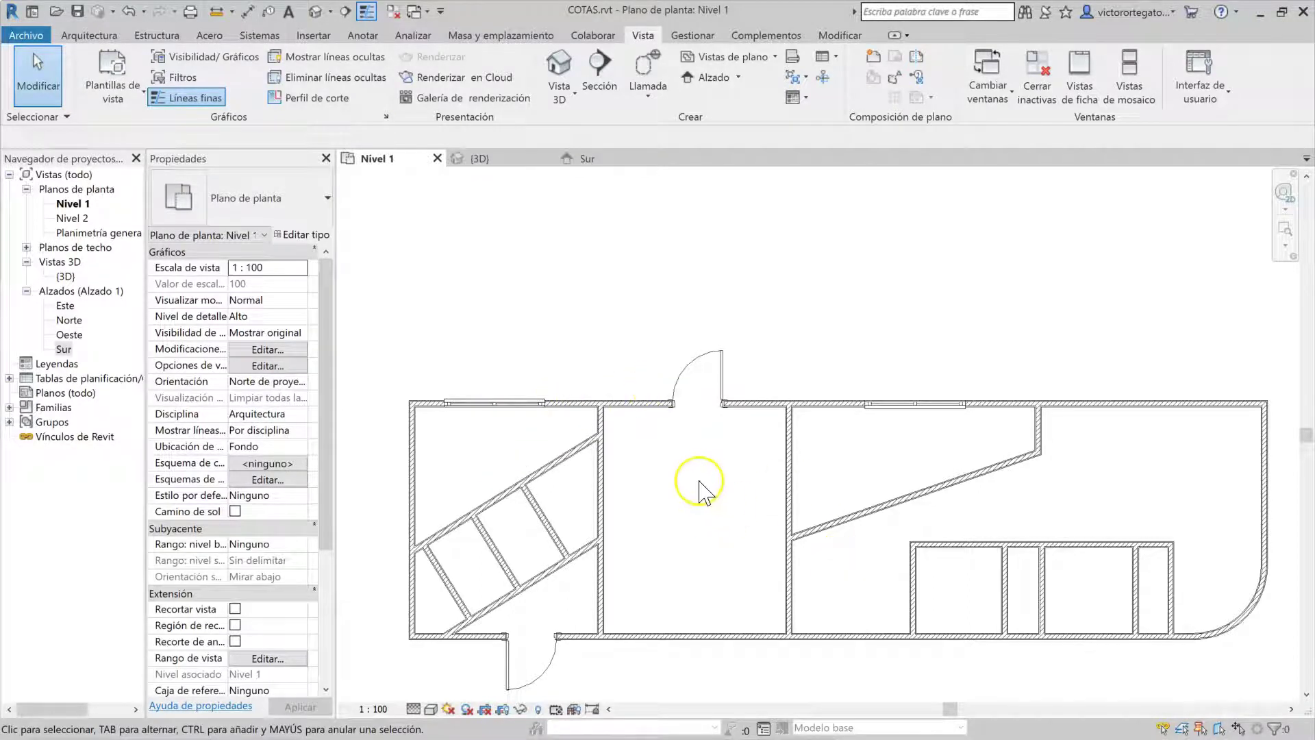
Make the temporary dimension between the middle room's upper door and the wall on its right permanent.
click(723, 373)
scroll(750, 397, up, 2)
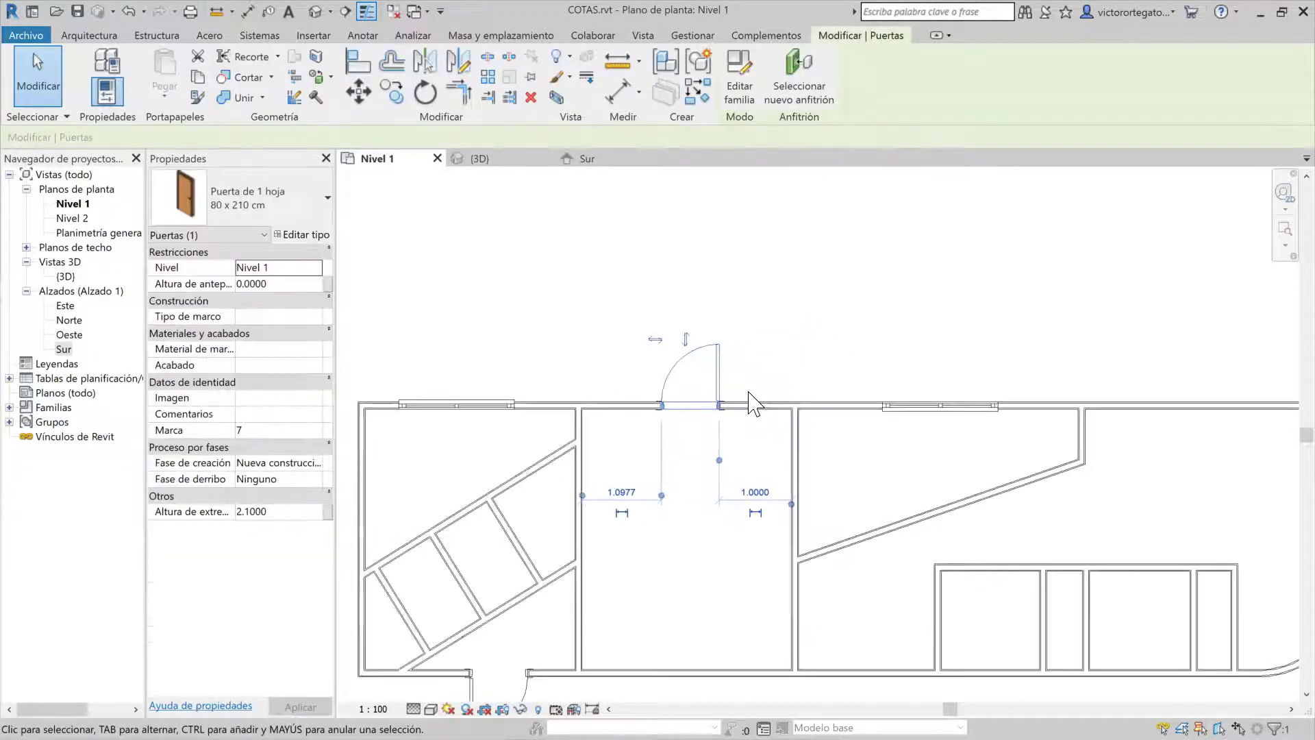
click(755, 512)
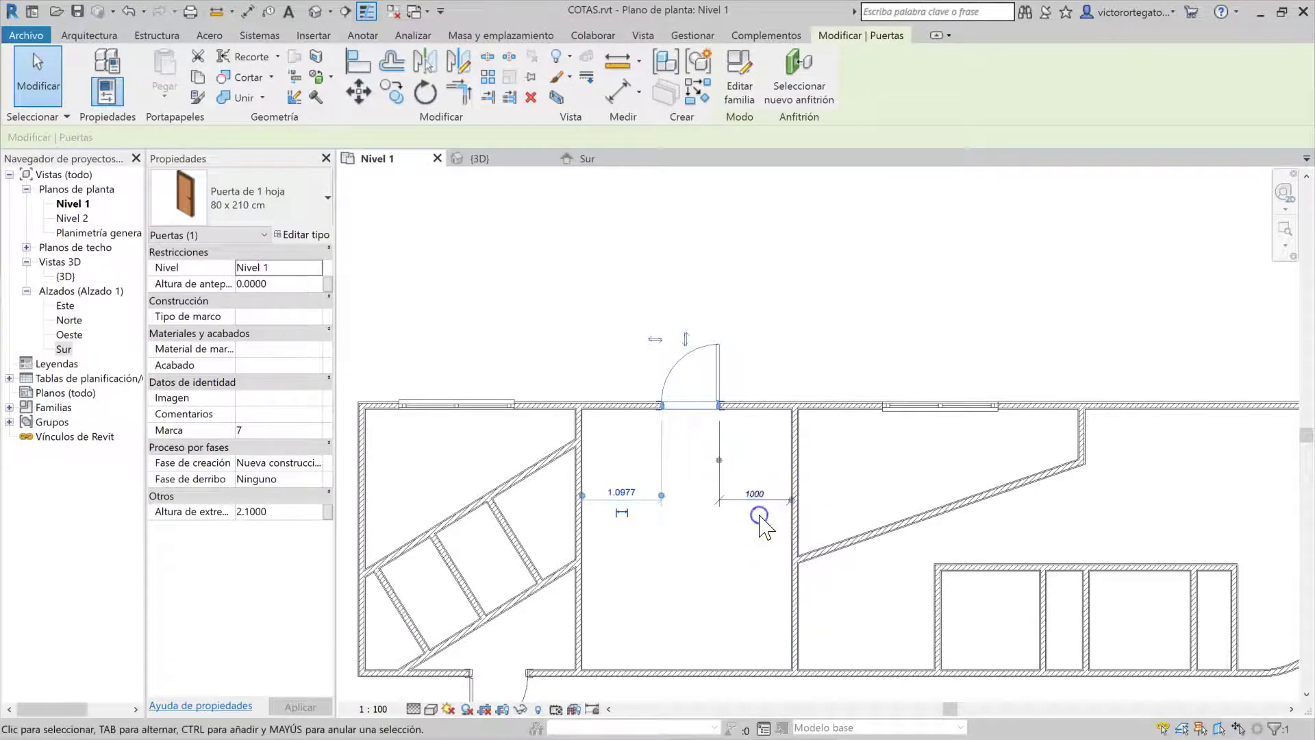
Lock the permanent dimension between the middle room's upper door and the wall on its right, and inspect the door's constraint.
key(Escape)
click(763, 511)
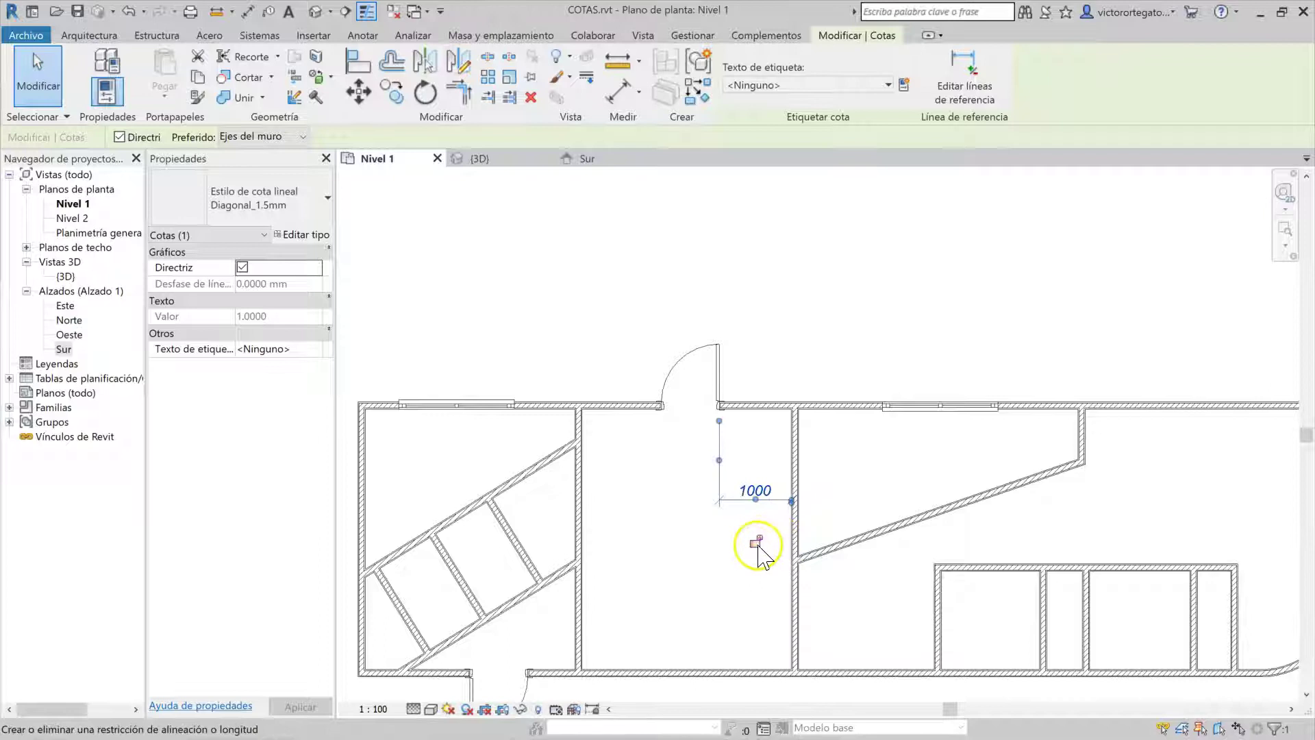
click(756, 543)
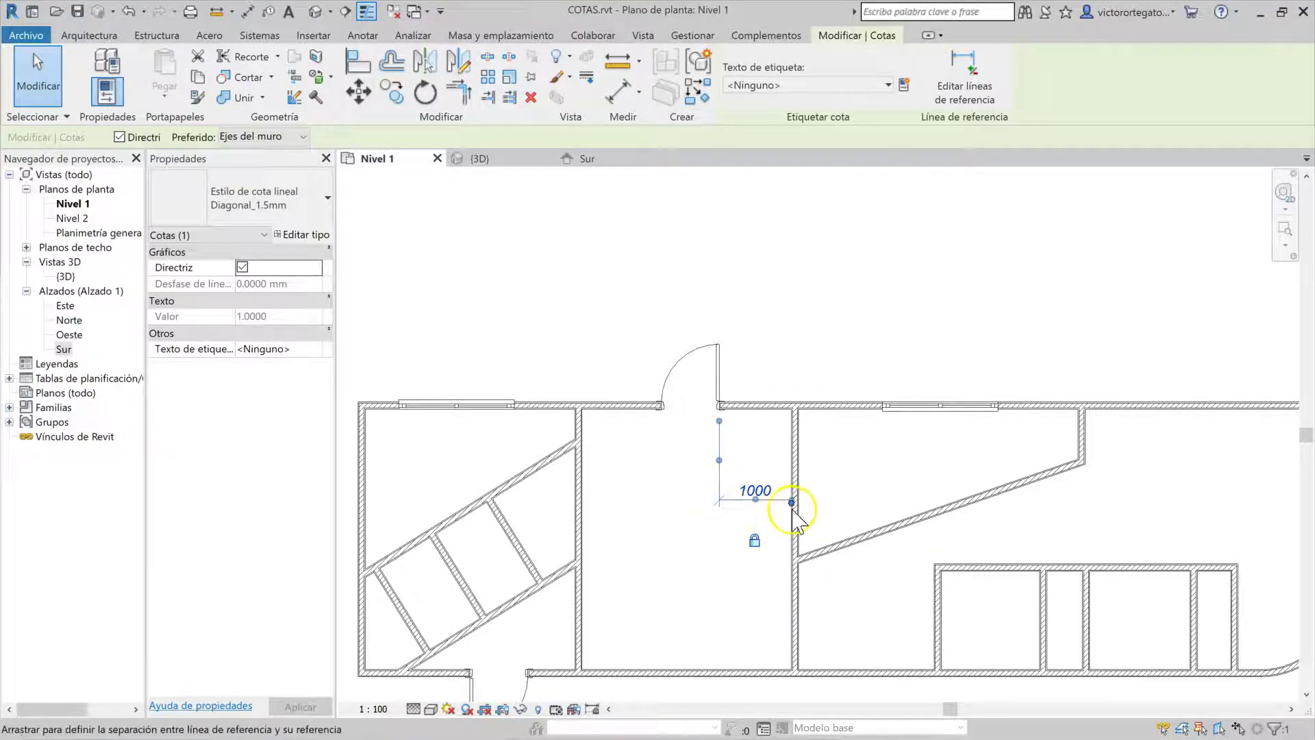
click(730, 366)
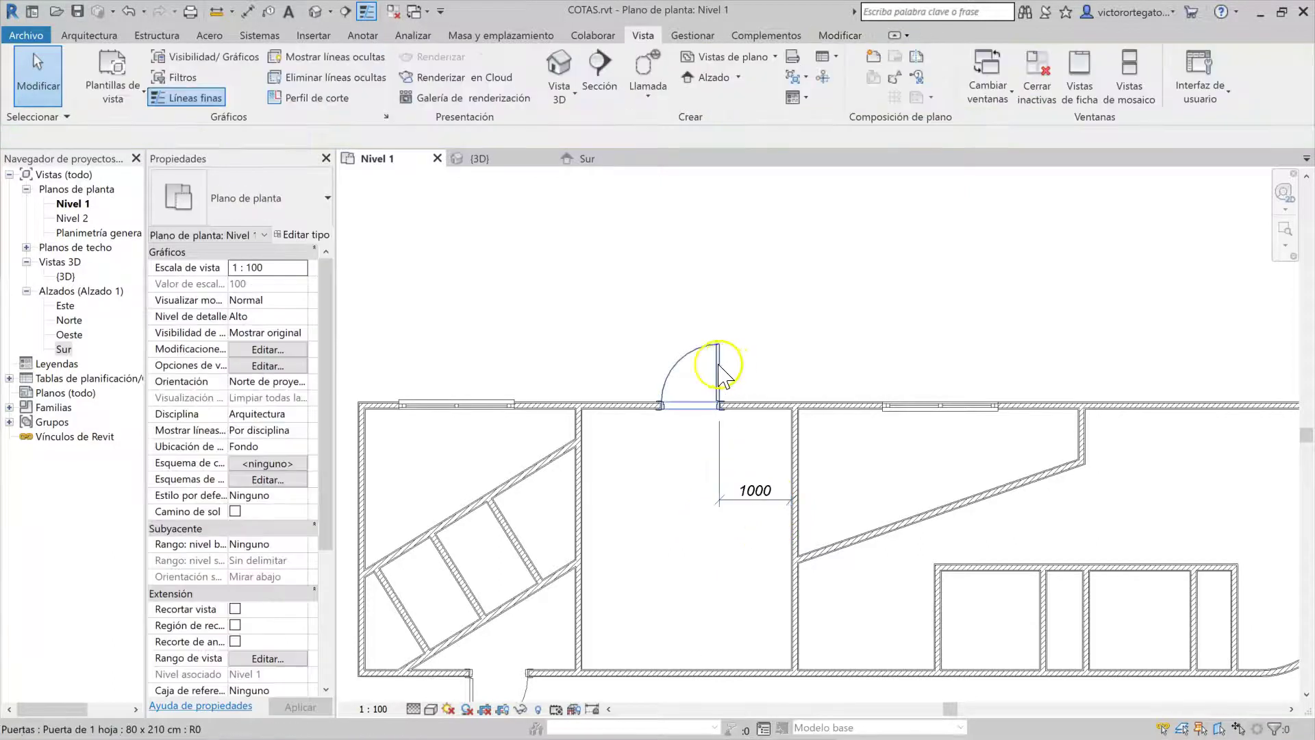
click(720, 369)
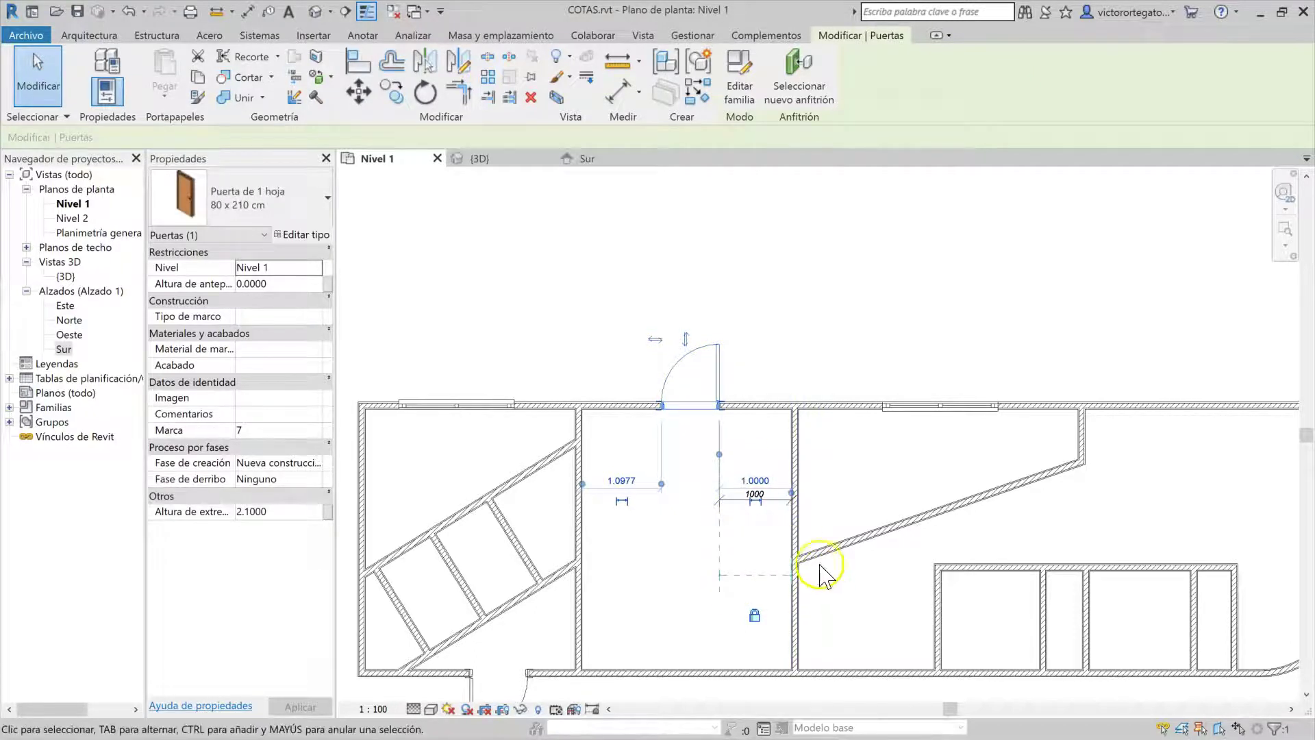
click(830, 489)
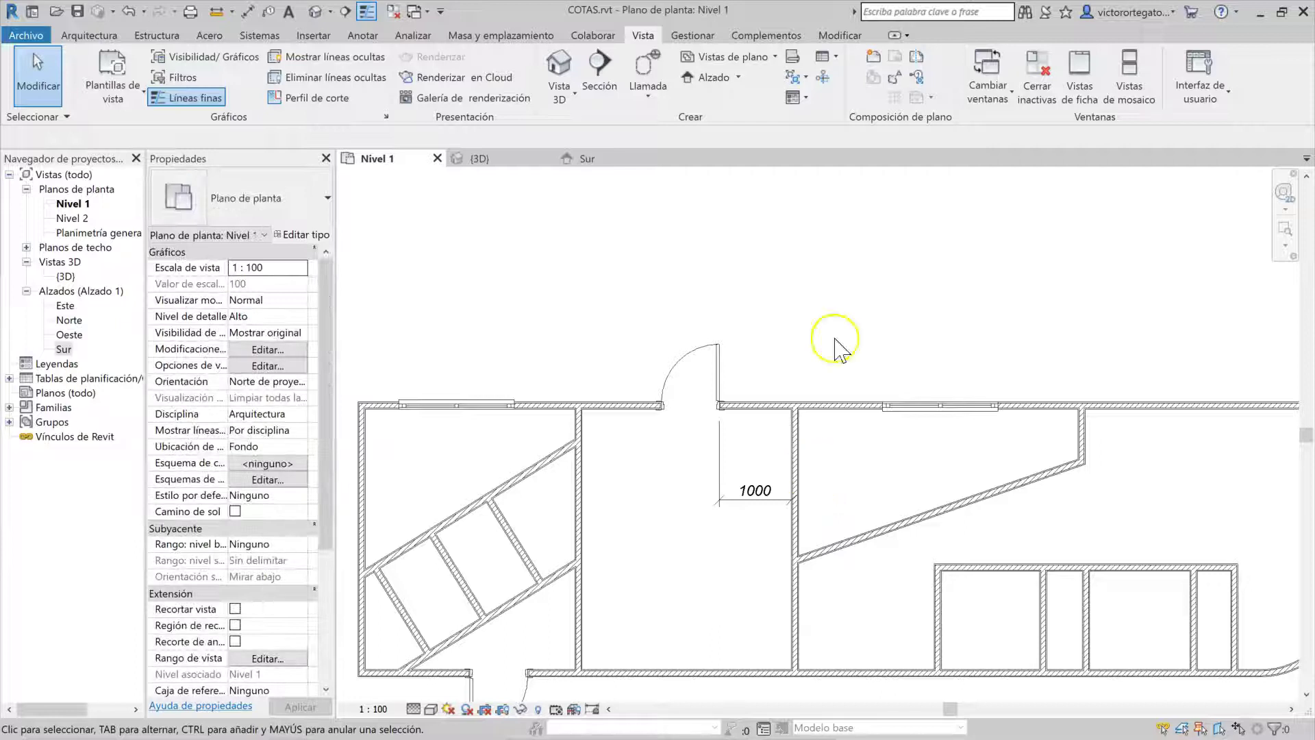
Nudge the partition wall on the right of the upper door several increments to the left.
click(796, 449)
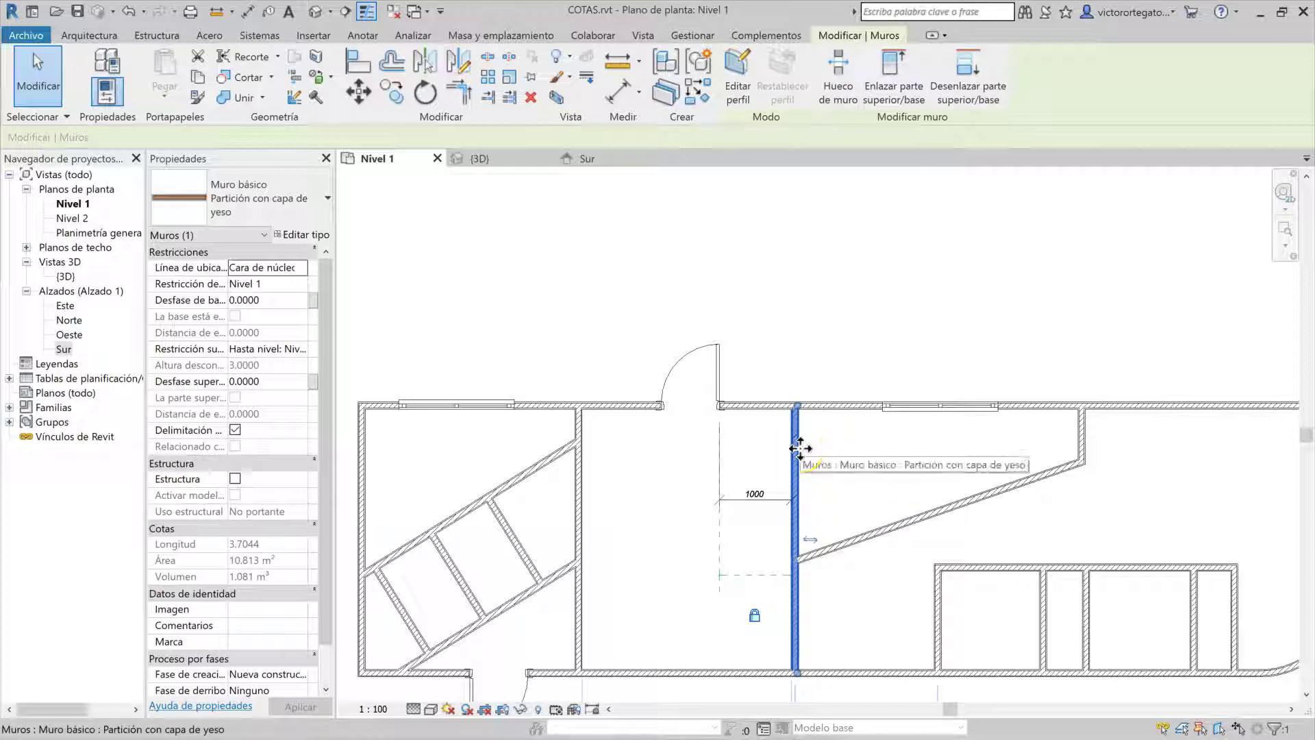
key(Left)
key(Left)
key(Left)
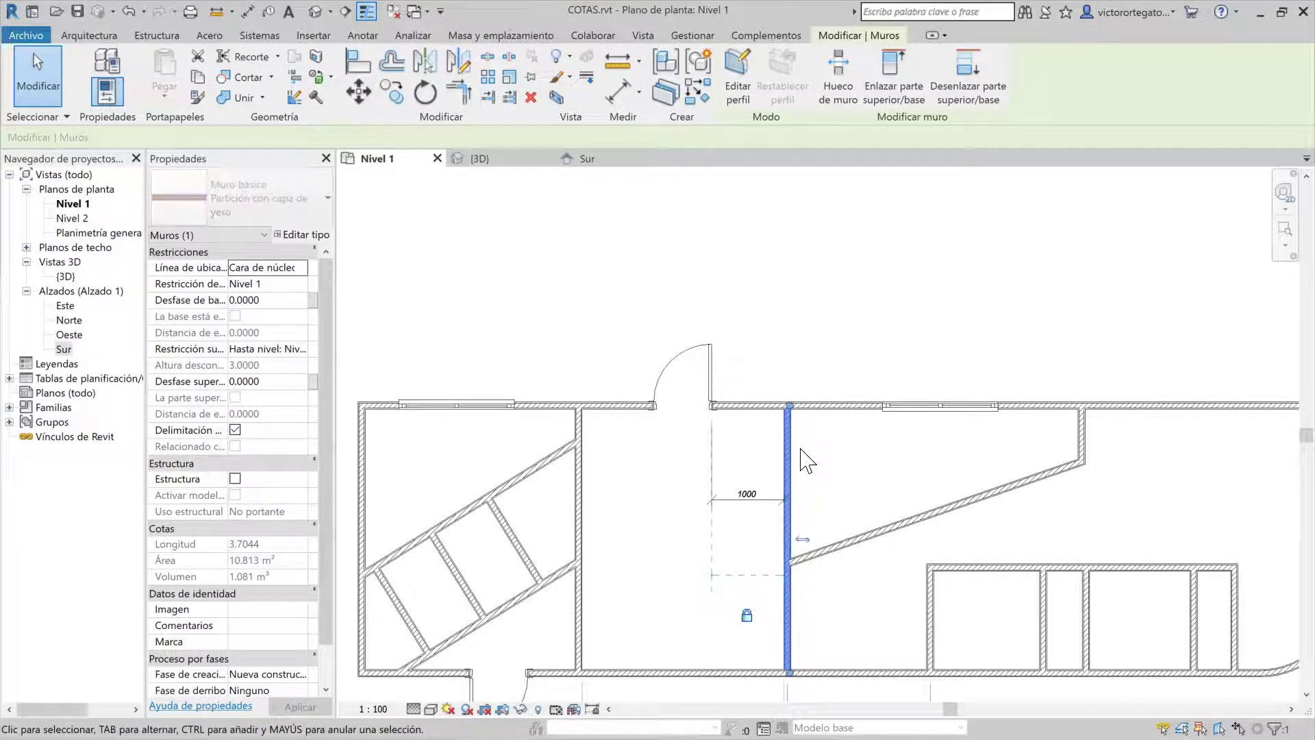
key(Left)
key(Left)
key(Left)
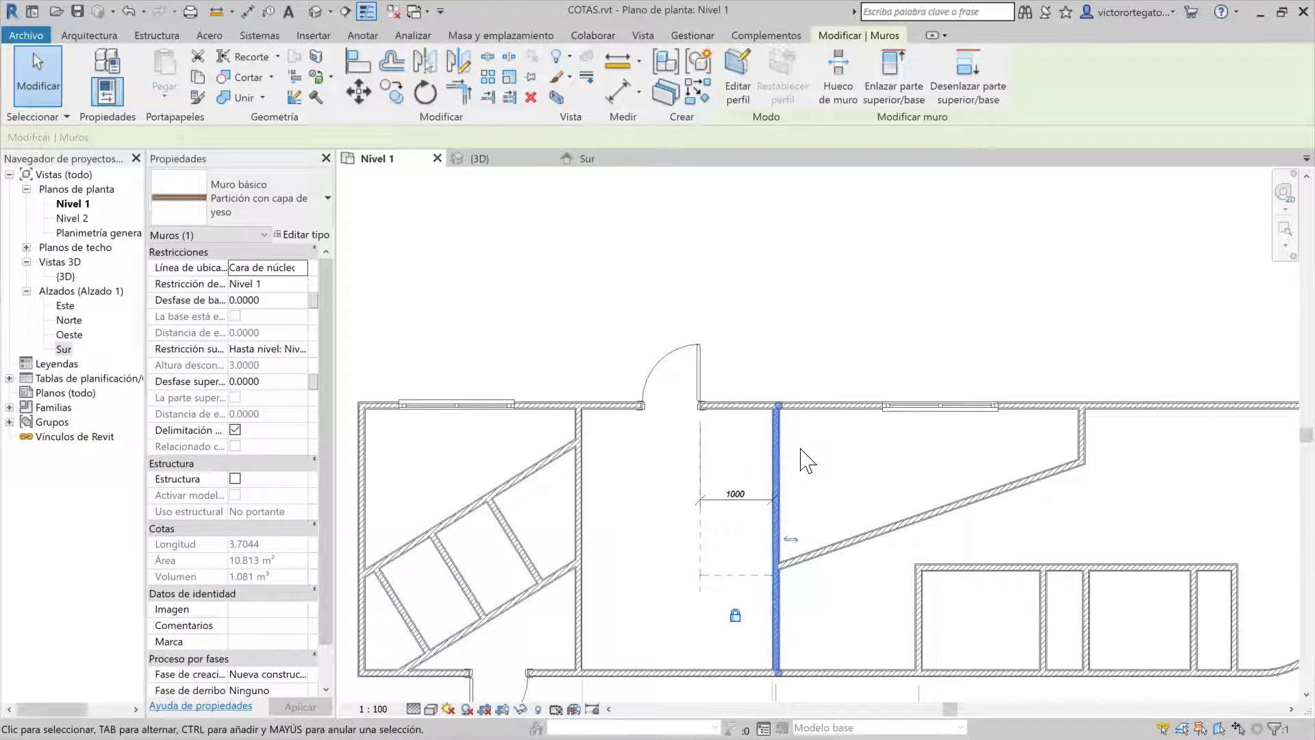
key(Left)
key(Left)
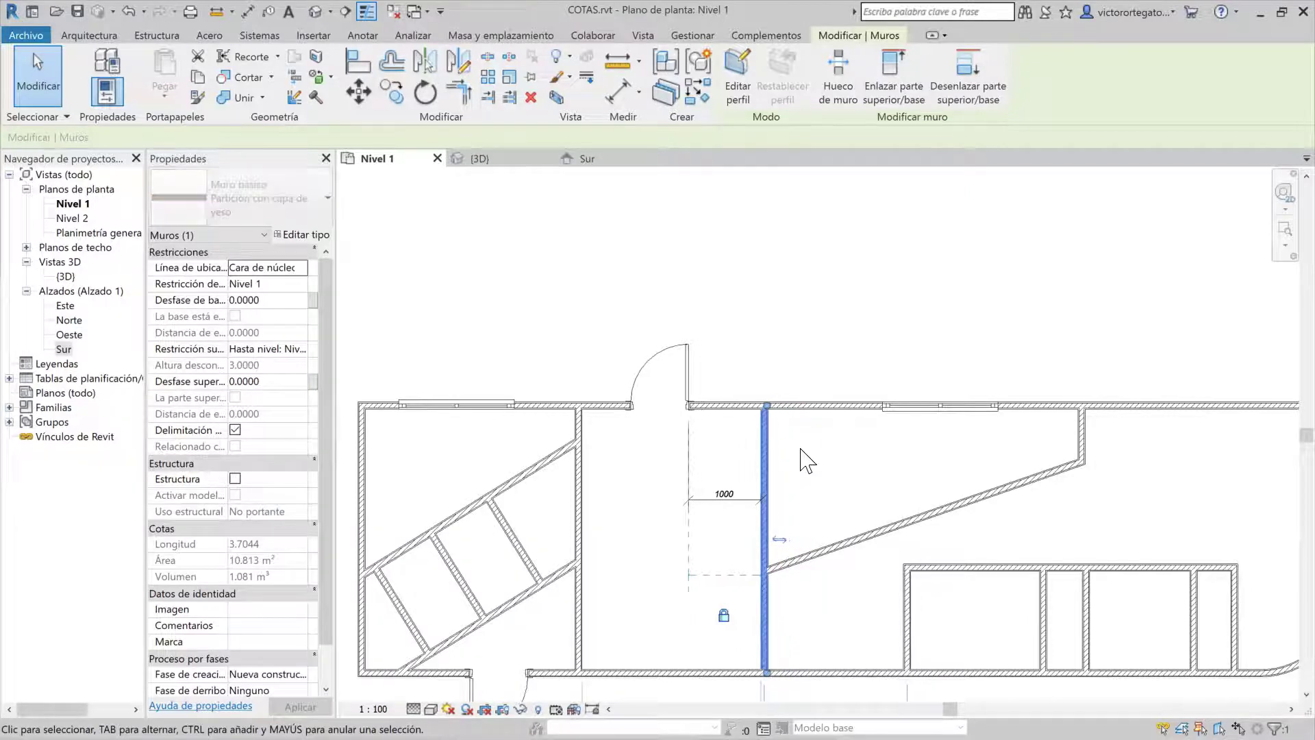
Nudge the partition wall partway back to the right and deselect it.
key(Right)
key(Right)
key(Right)
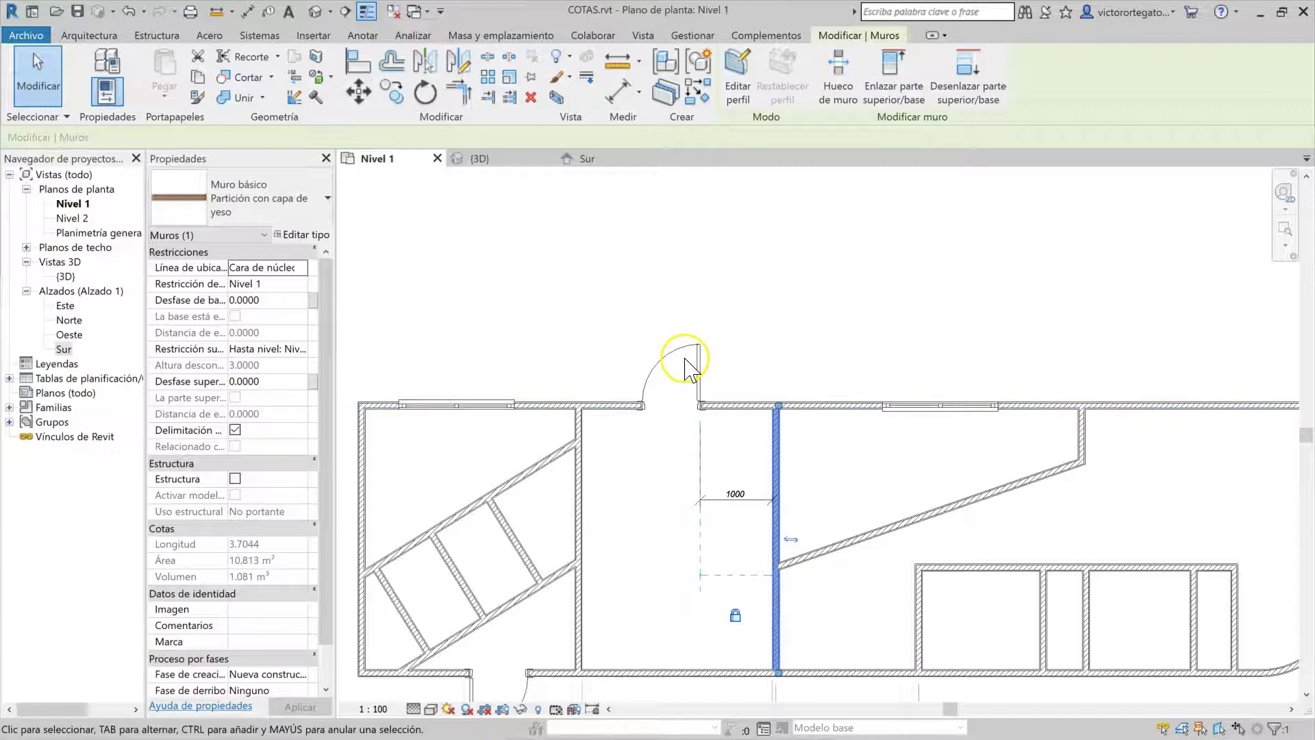
click(875, 294)
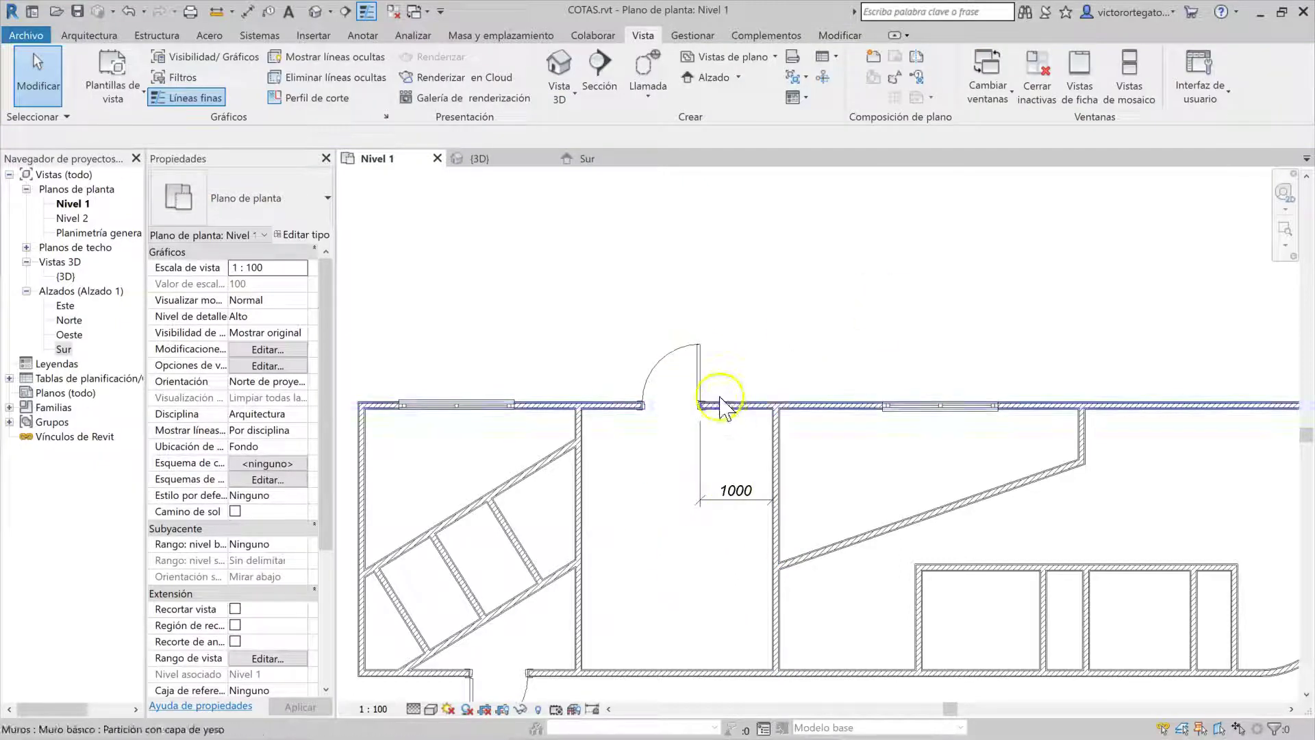
Inspect the locked constraint between the upper door and the partition wall from each of the two elements.
click(674, 361)
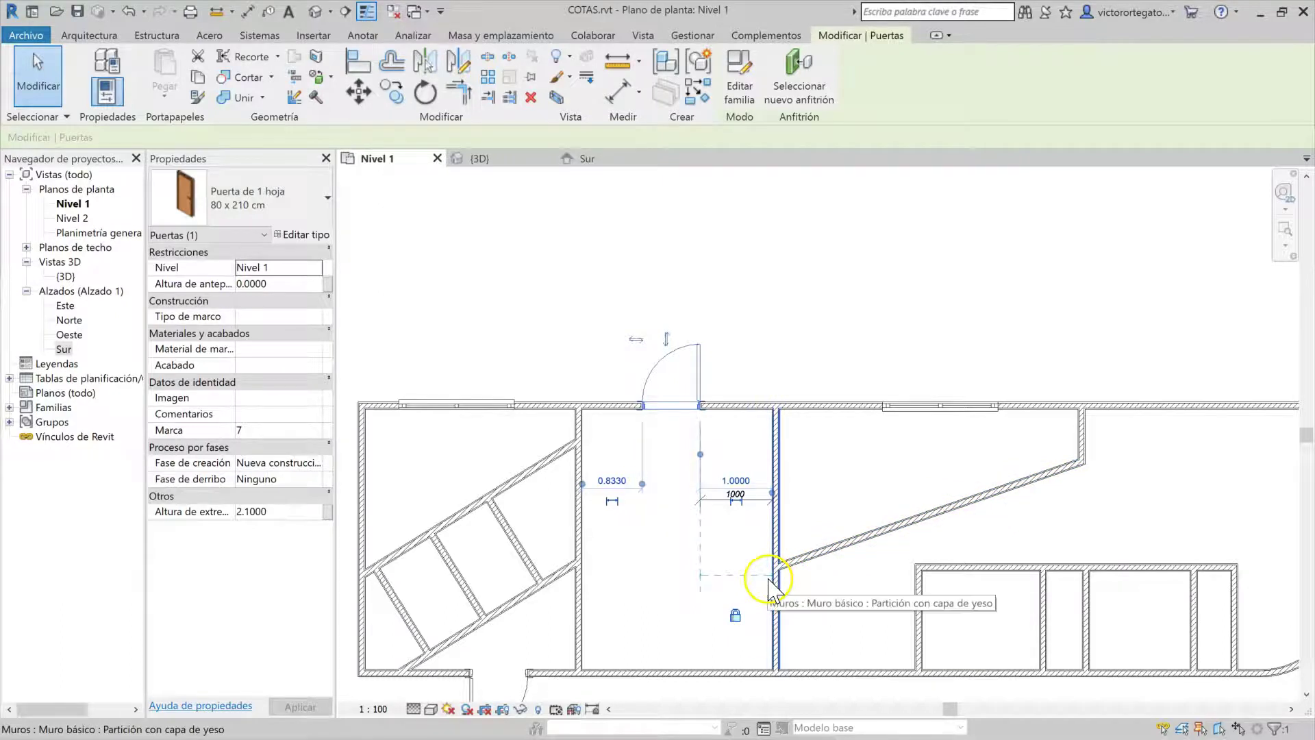
click(898, 301)
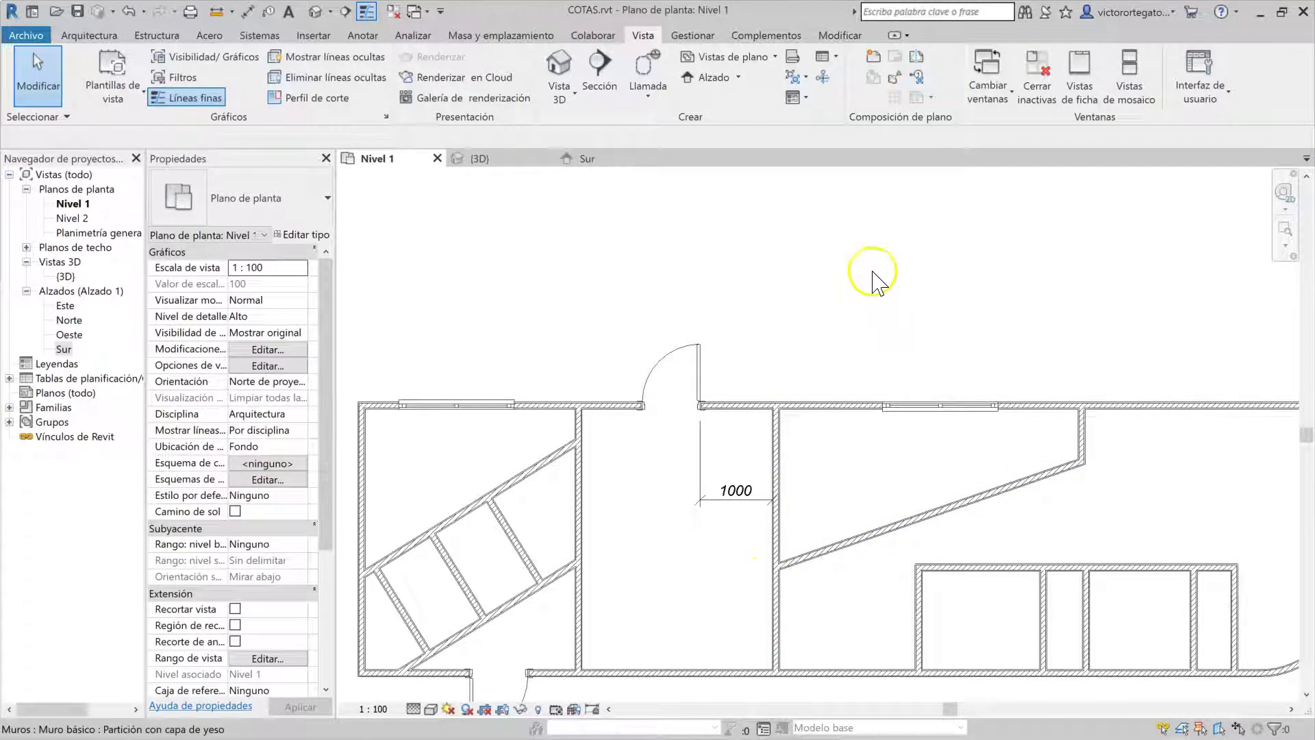
click(866, 531)
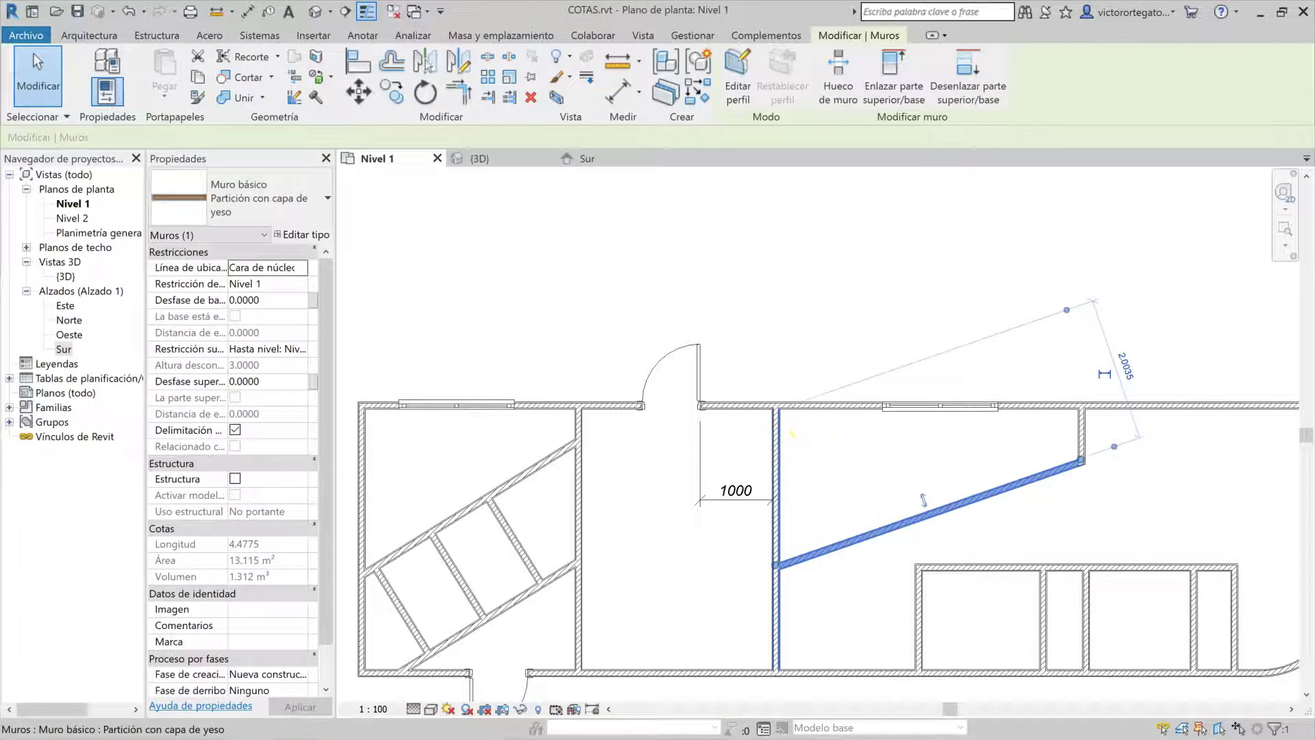
click(775, 446)
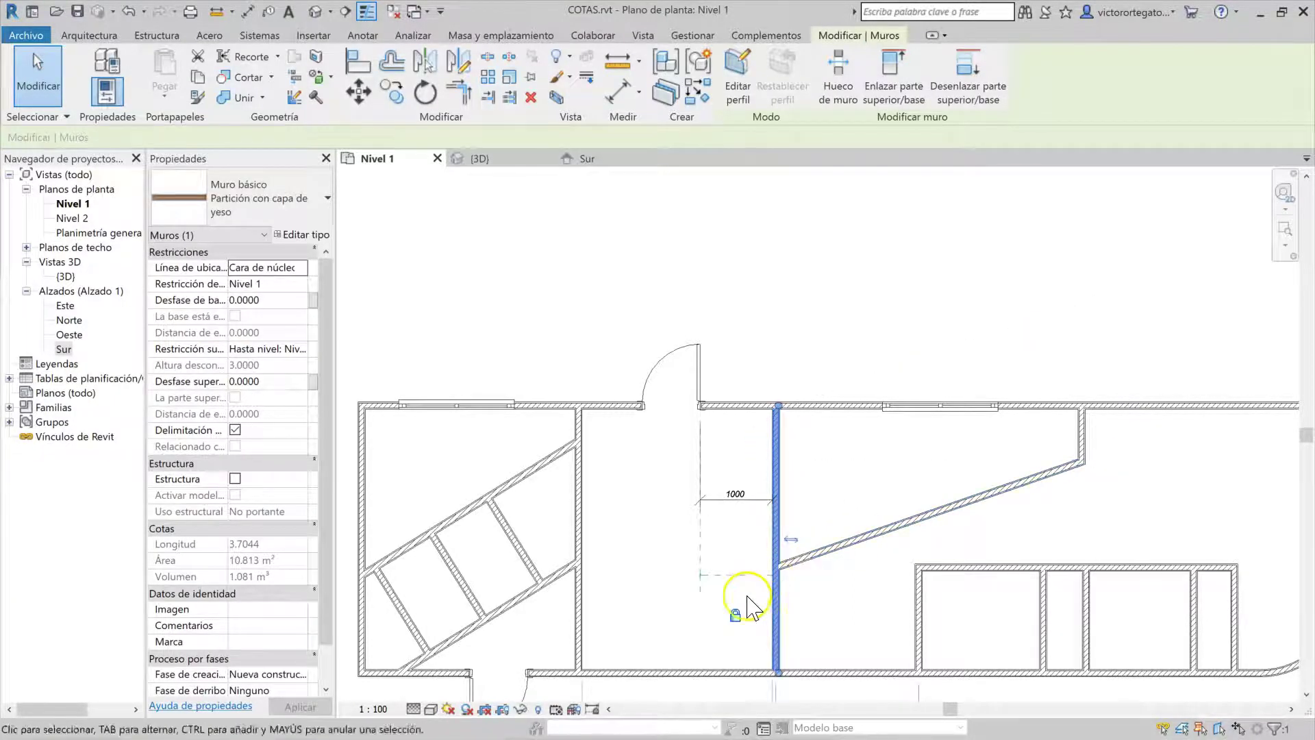
click(734, 615)
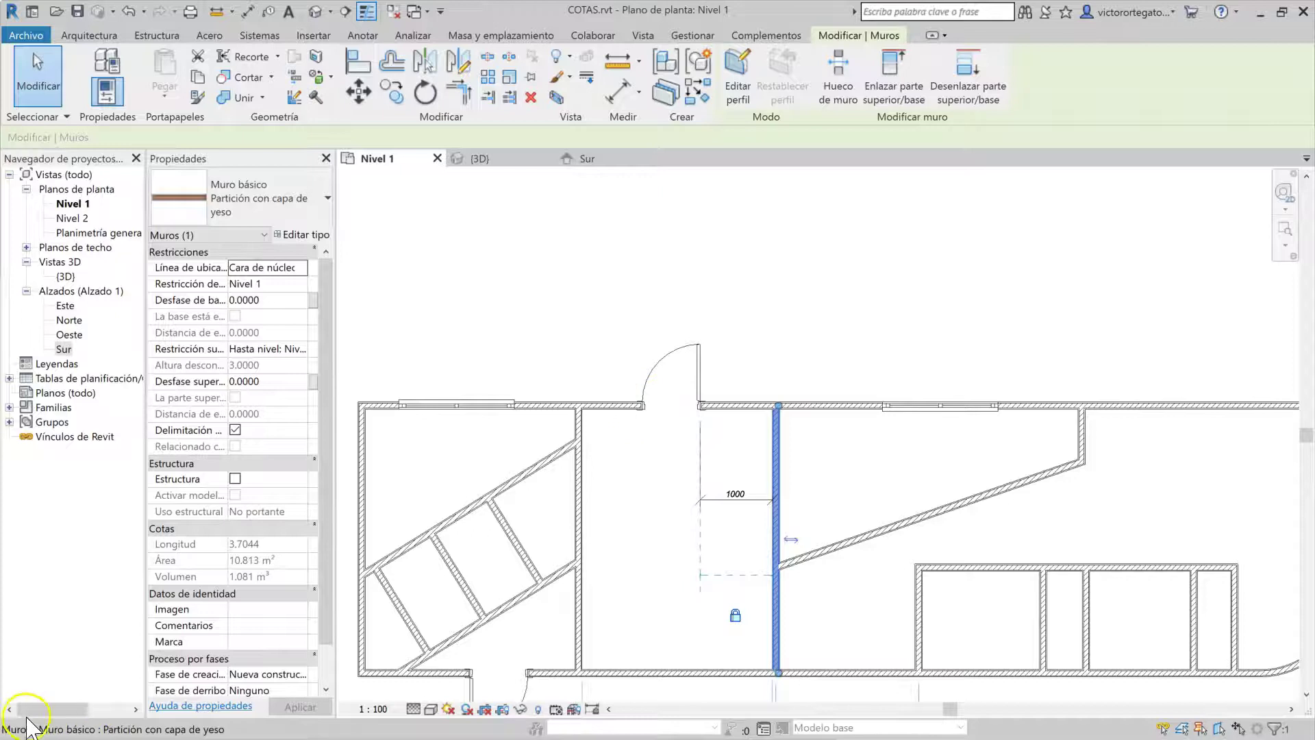
click(964, 361)
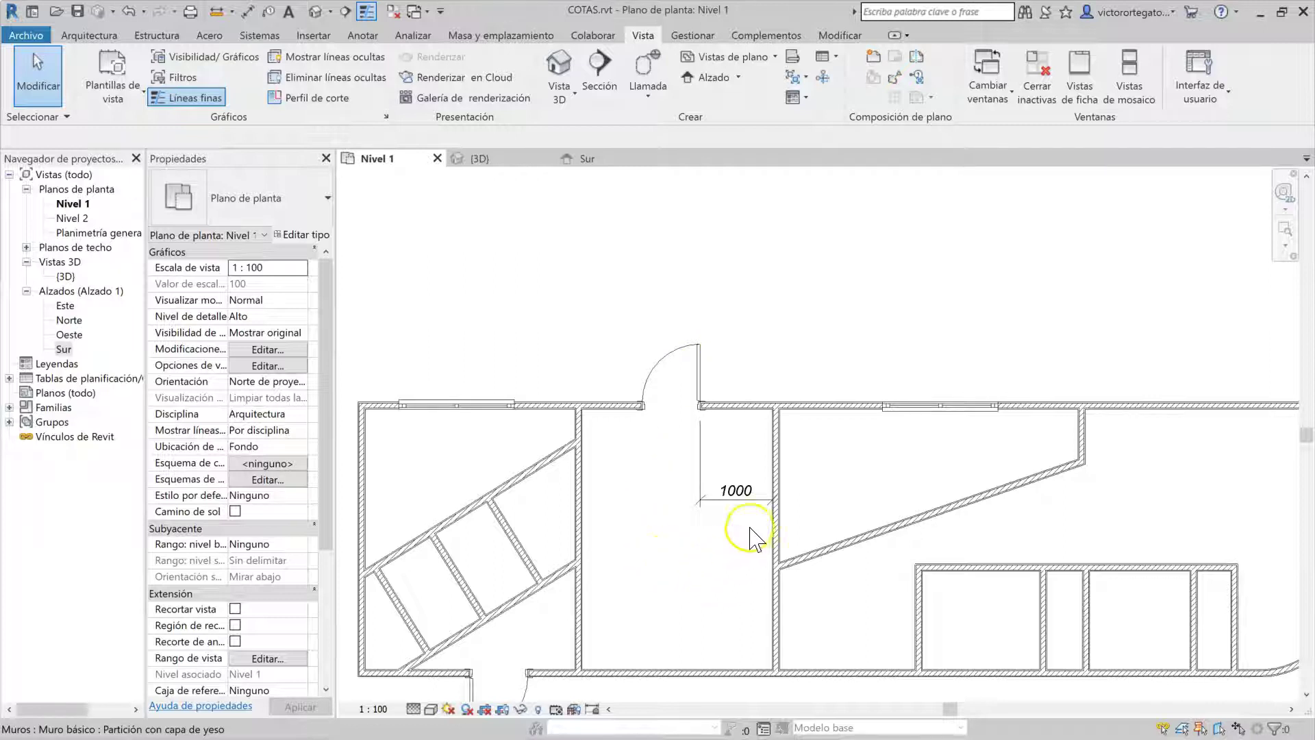
Unlock the dimension between the upper door and the partition wall, check the door's constraint, and undo the unlocking.
click(751, 504)
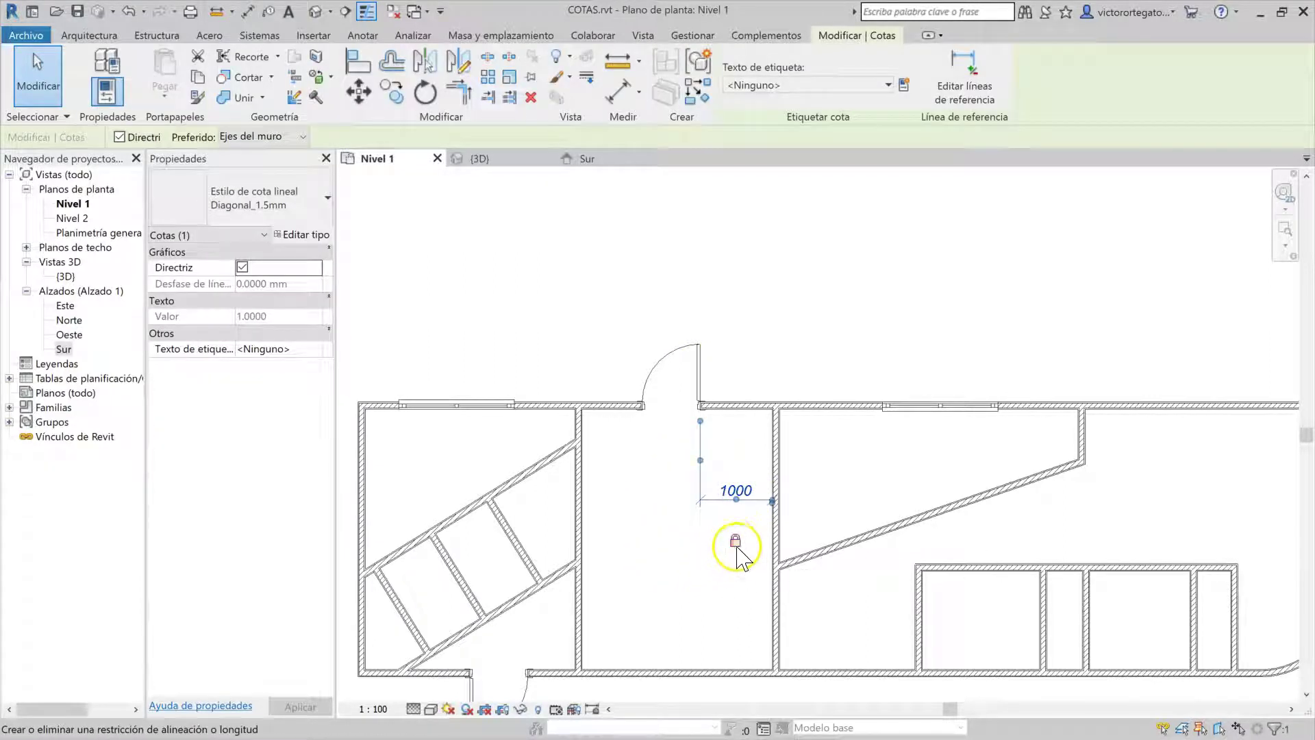
click(720, 583)
click(705, 391)
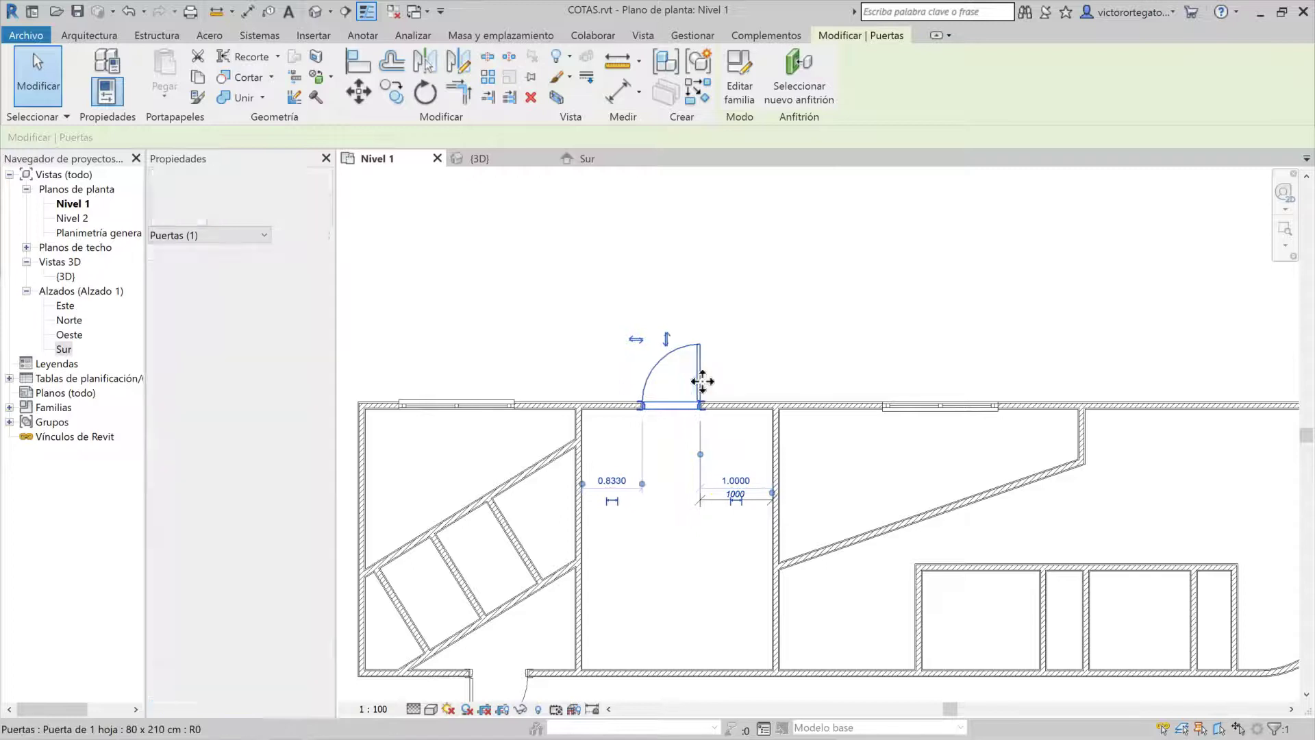
click(719, 411)
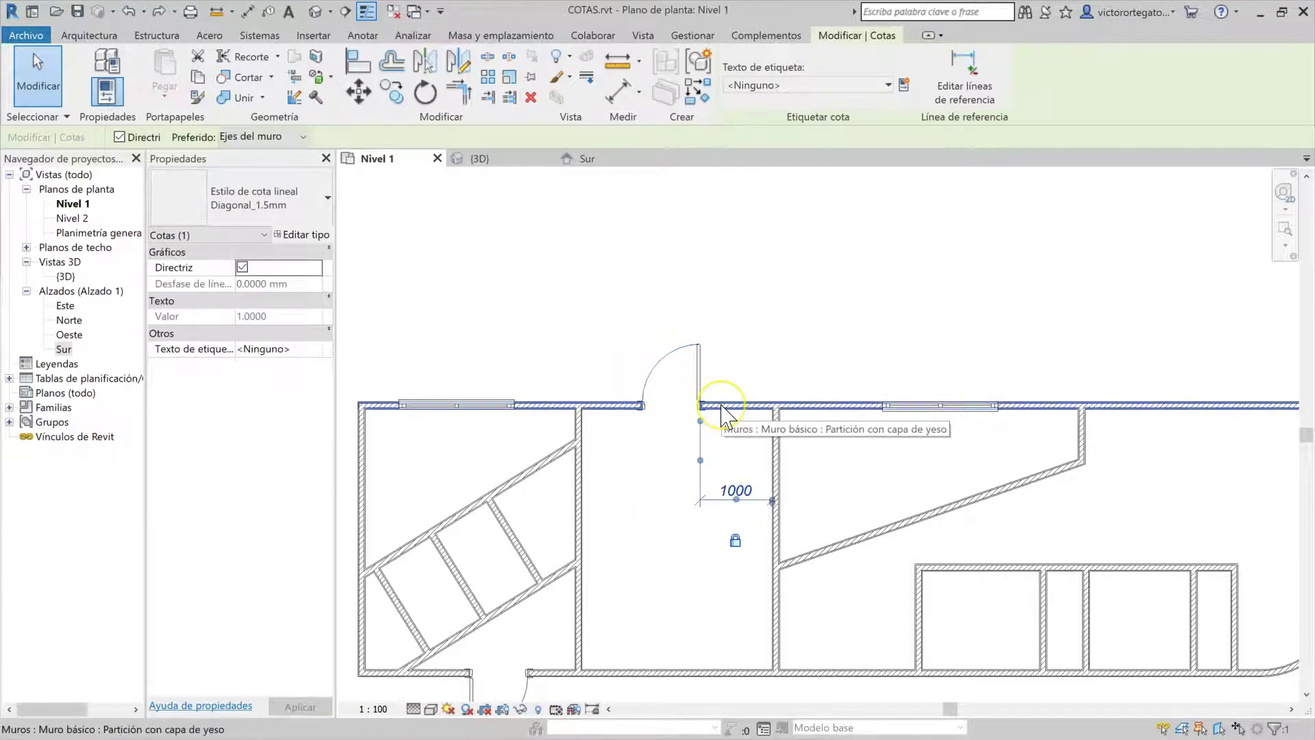
click(795, 376)
Delete the locked dimension together with its constraint, check the upper door's constraints, and undo the deletion.
click(733, 504)
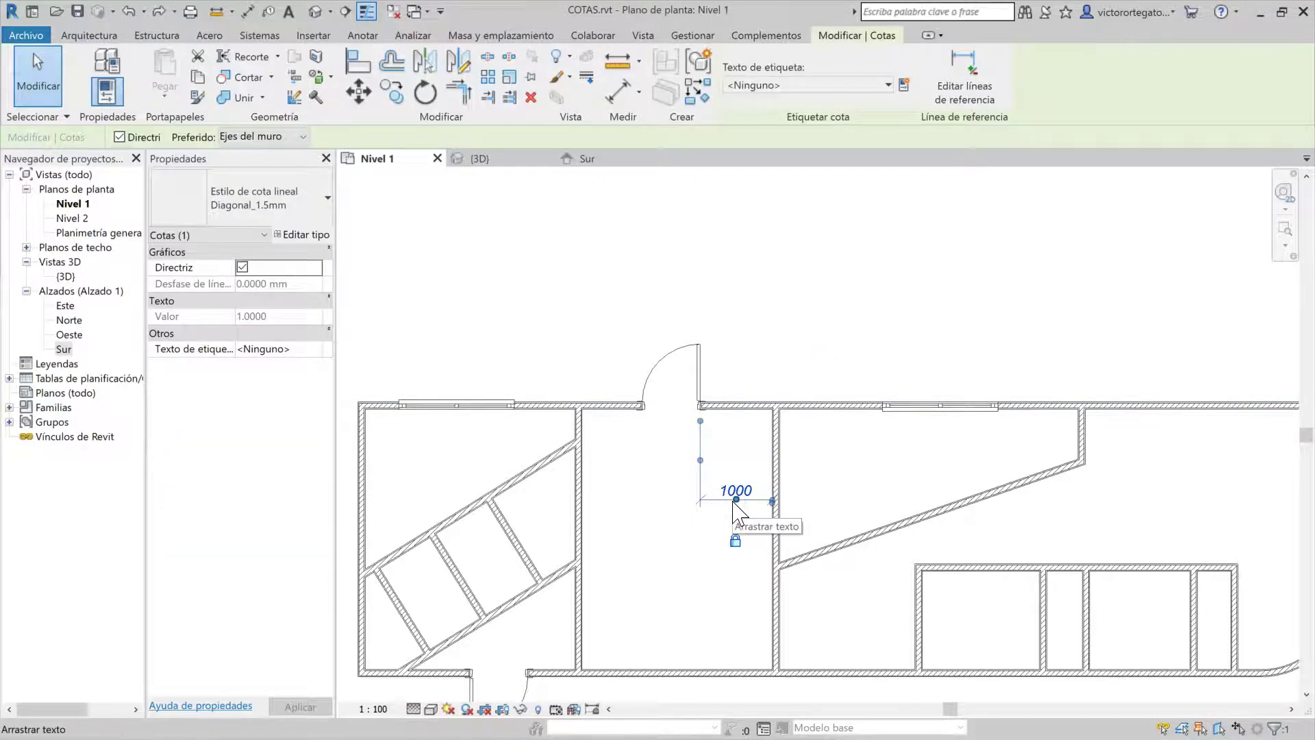
key(Delete)
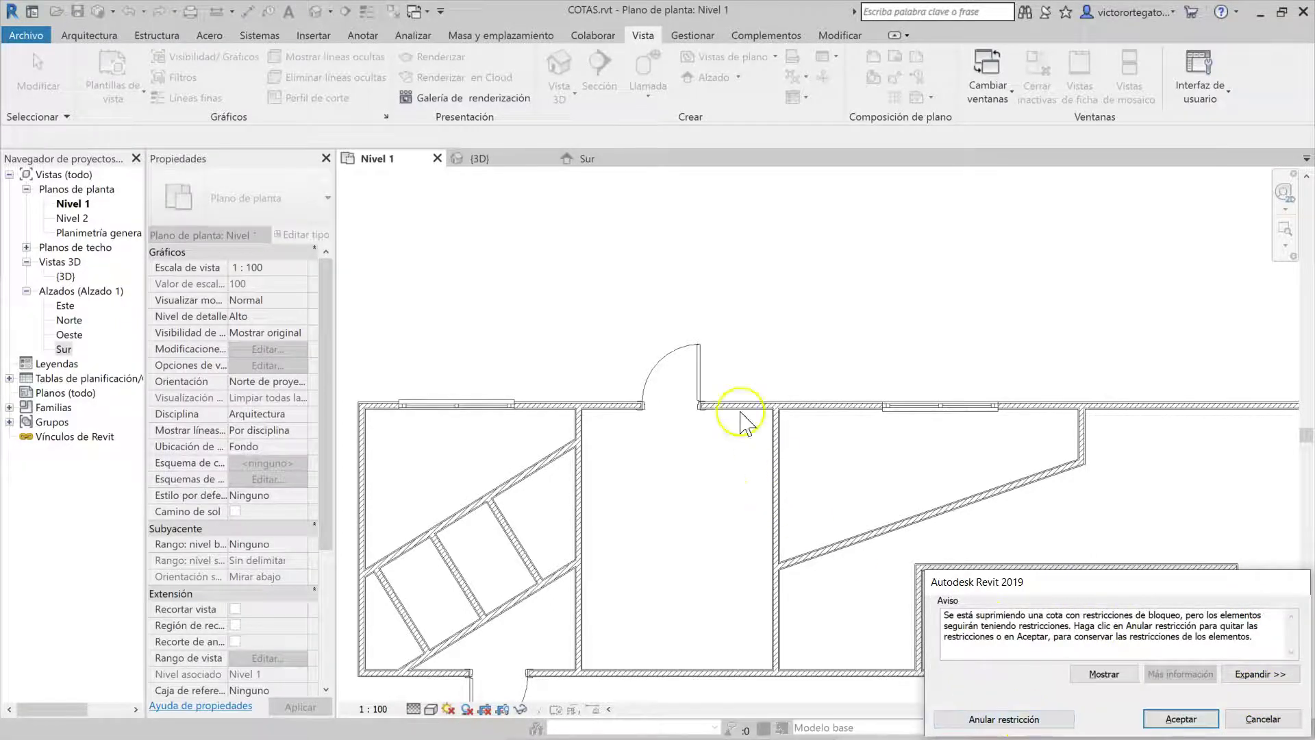
click(1043, 720)
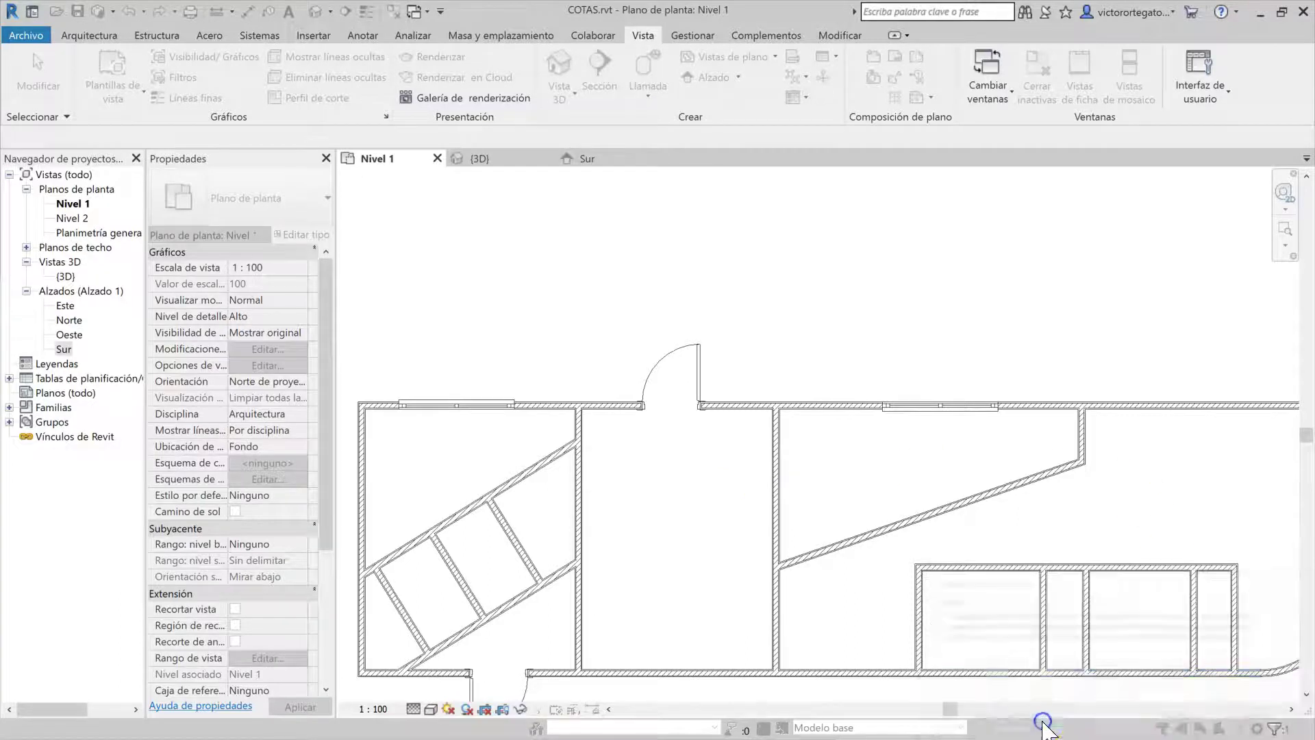
click(705, 369)
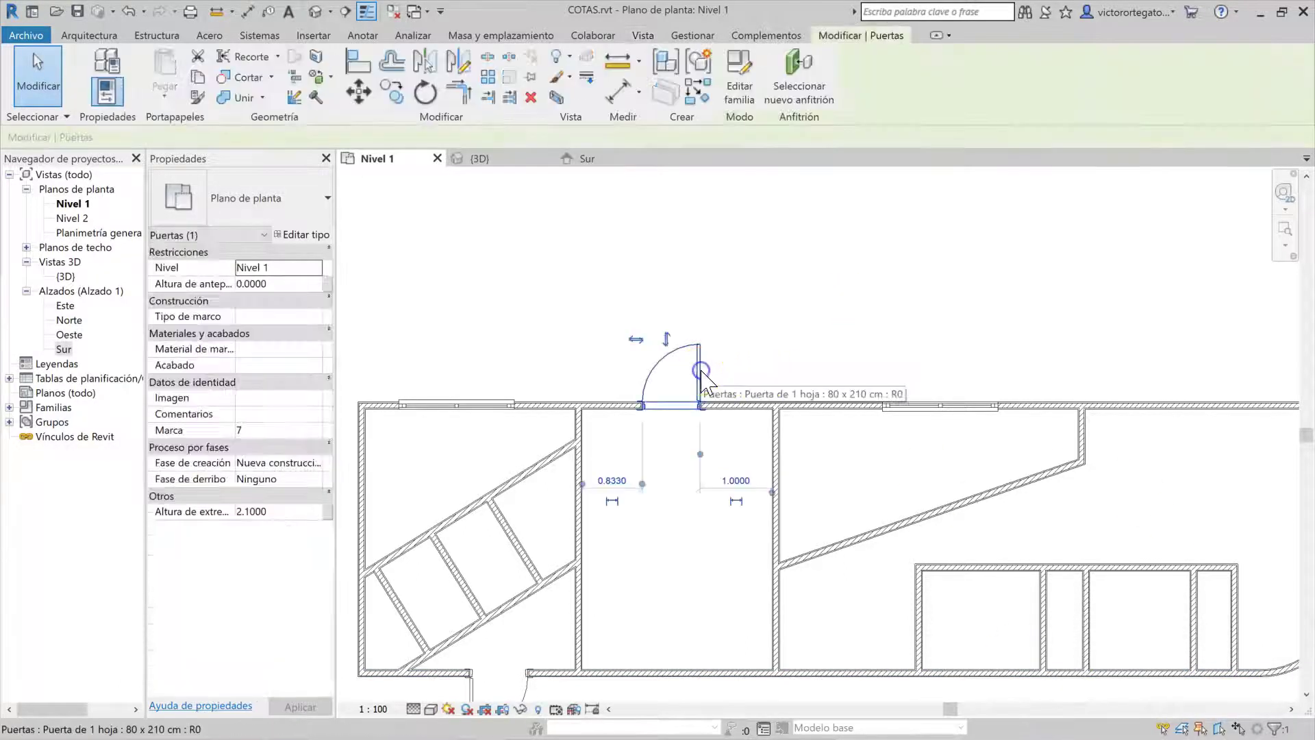
drag(719, 411, 719, 414)
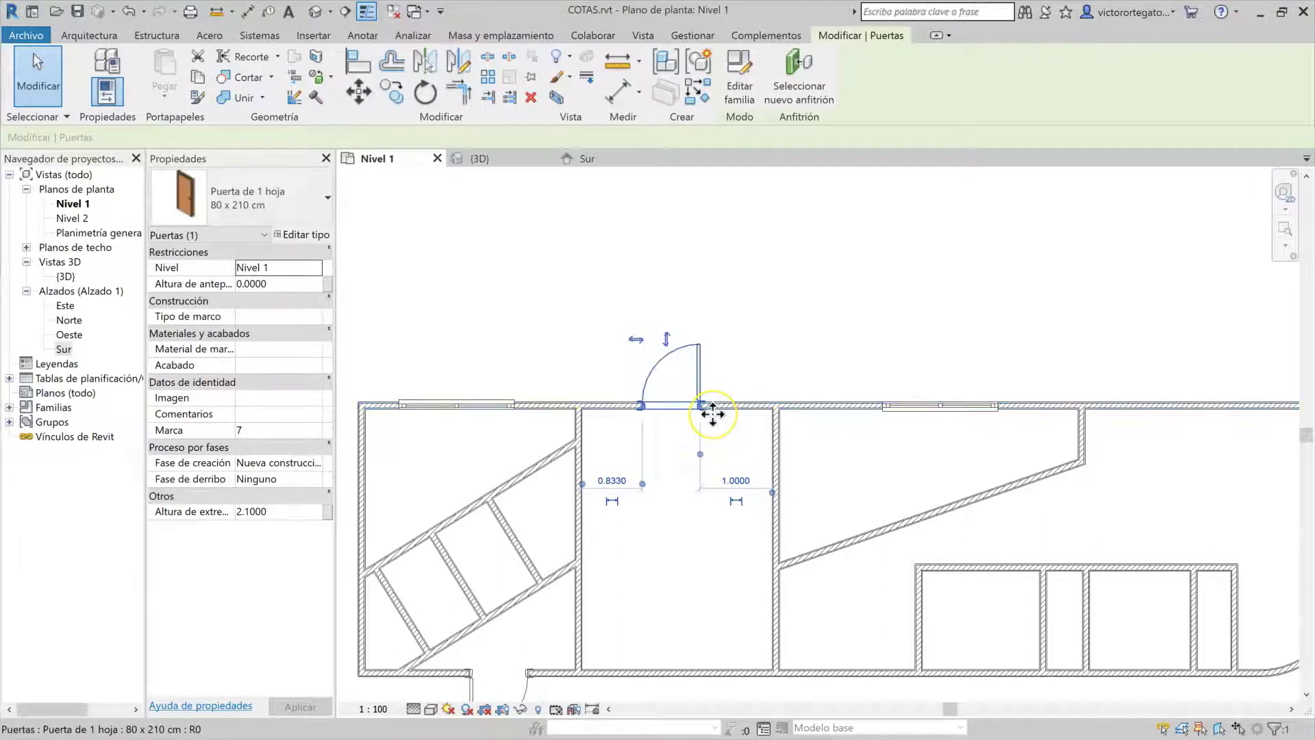
key(Escape)
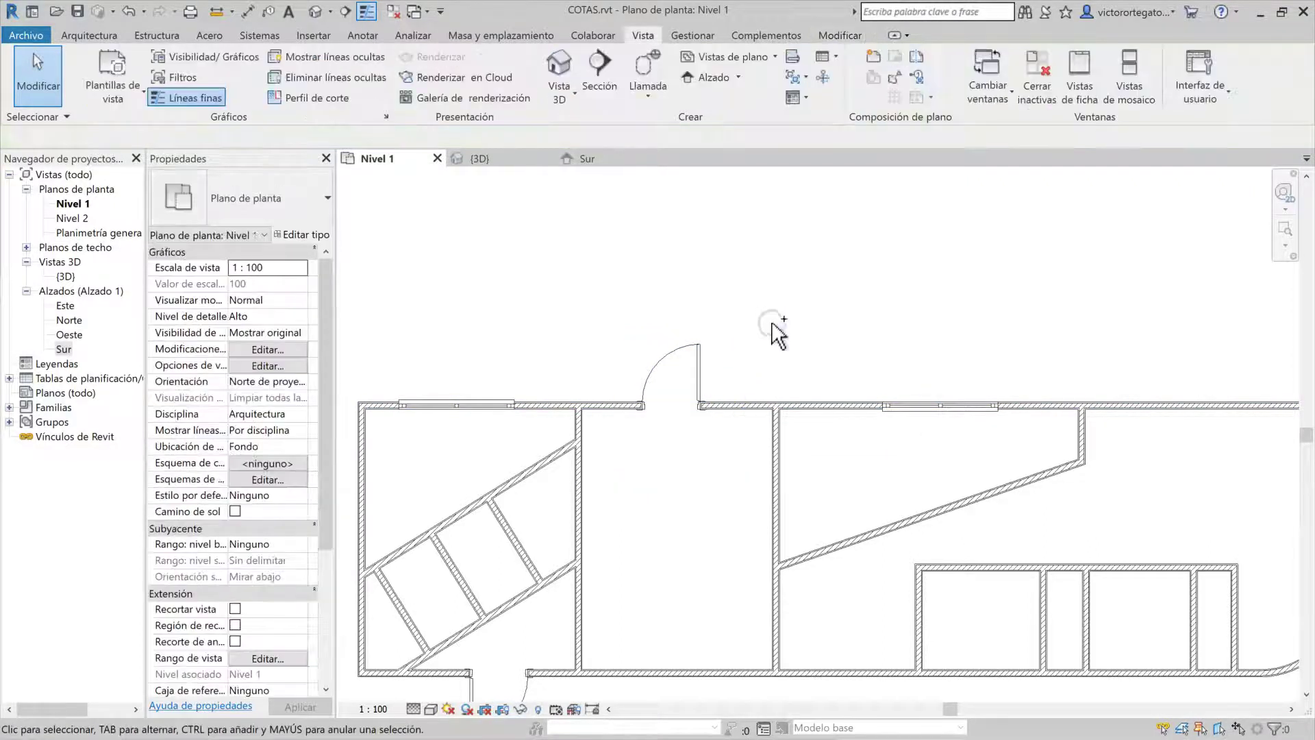
click(768, 450)
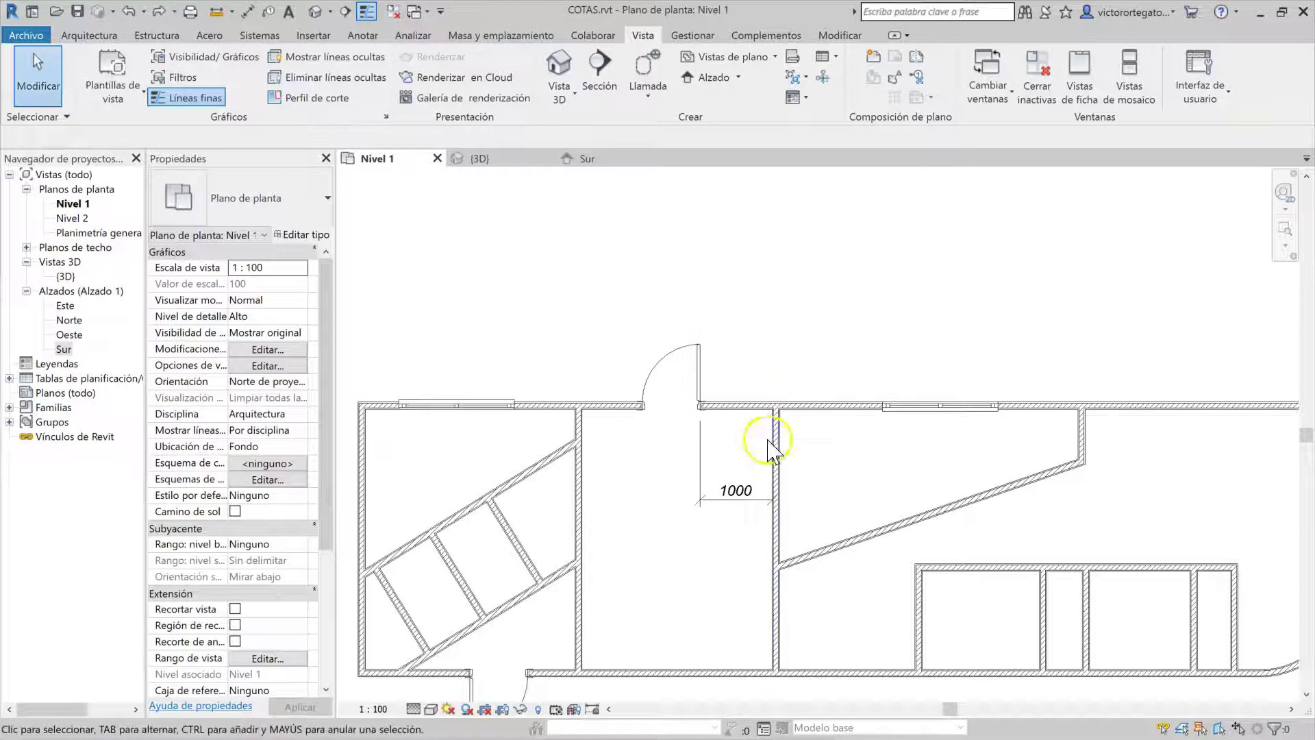
Delete the locked dimension between the upper door and the partition wall while keeping the constraint on the elements.
click(743, 500)
click(682, 564)
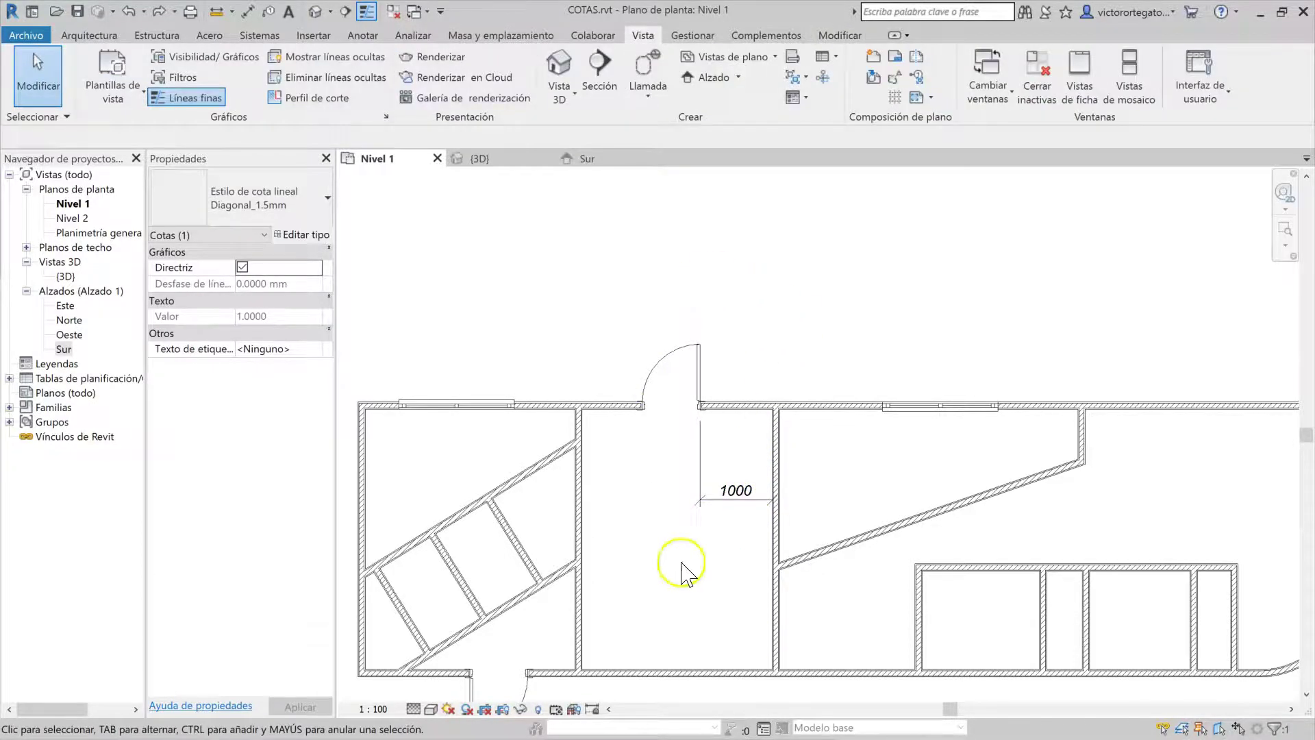
click(737, 500)
key(Delete)
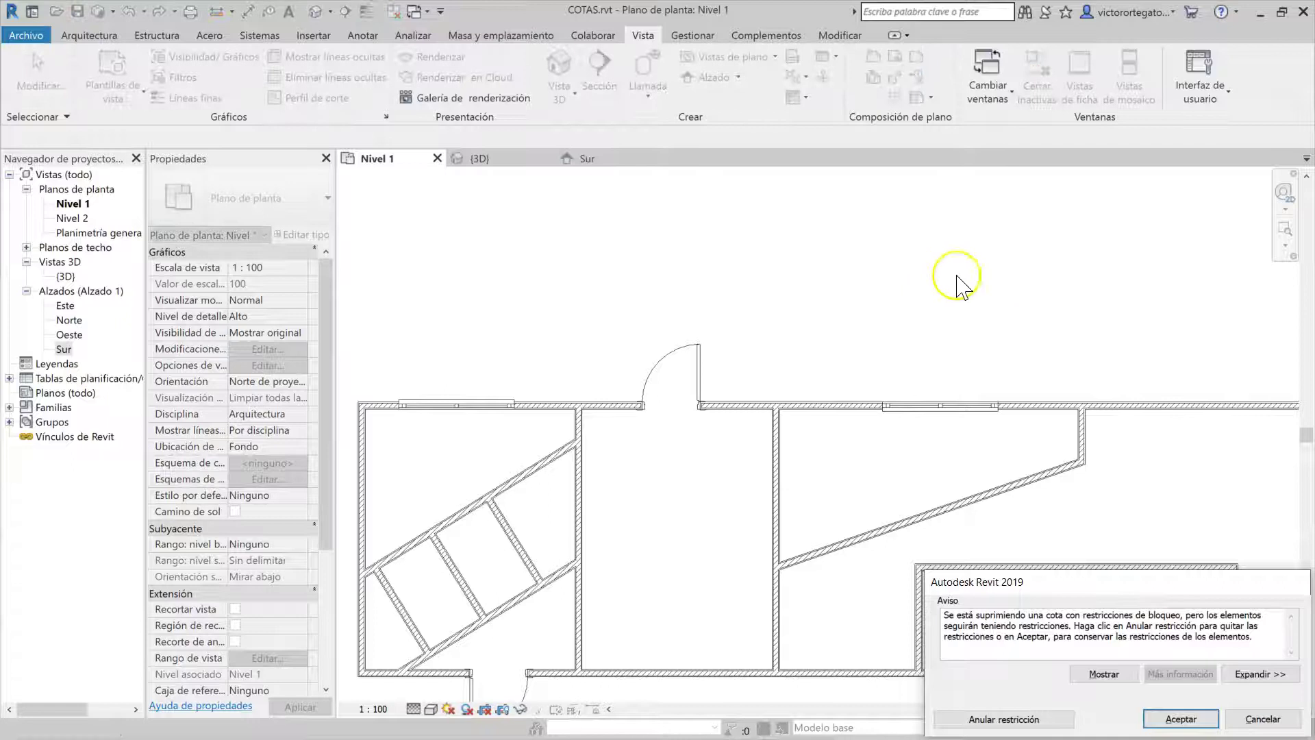
click(1190, 722)
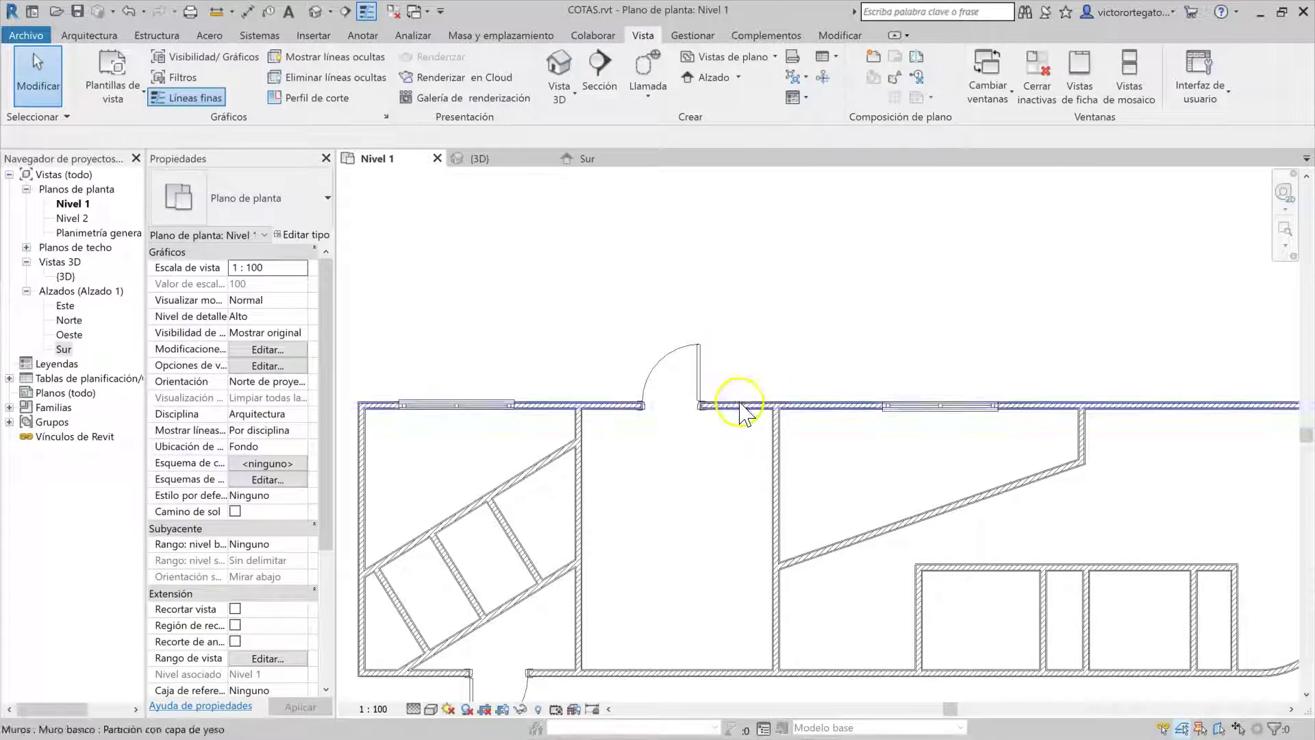
Inspect the constraint kept between the upper door and the partition wall, and restore the deleted dimension.
click(698, 368)
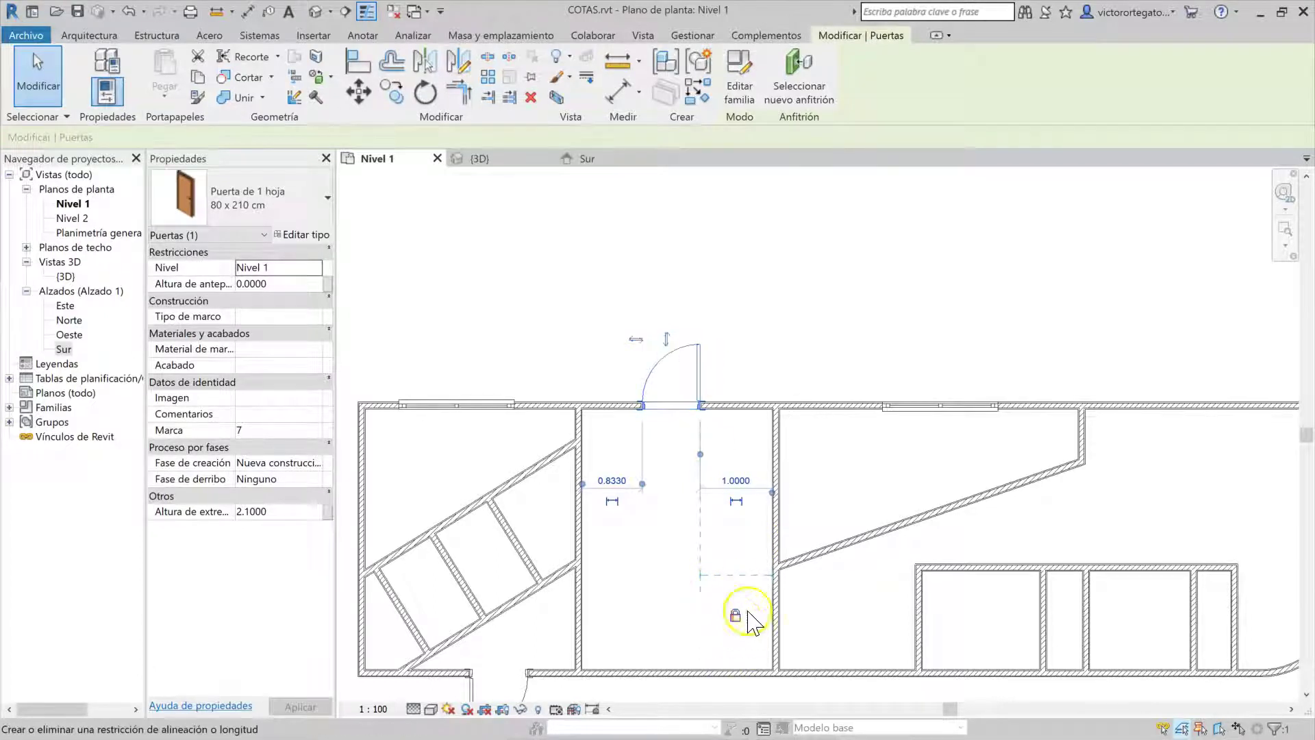
key(Escape)
click(693, 365)
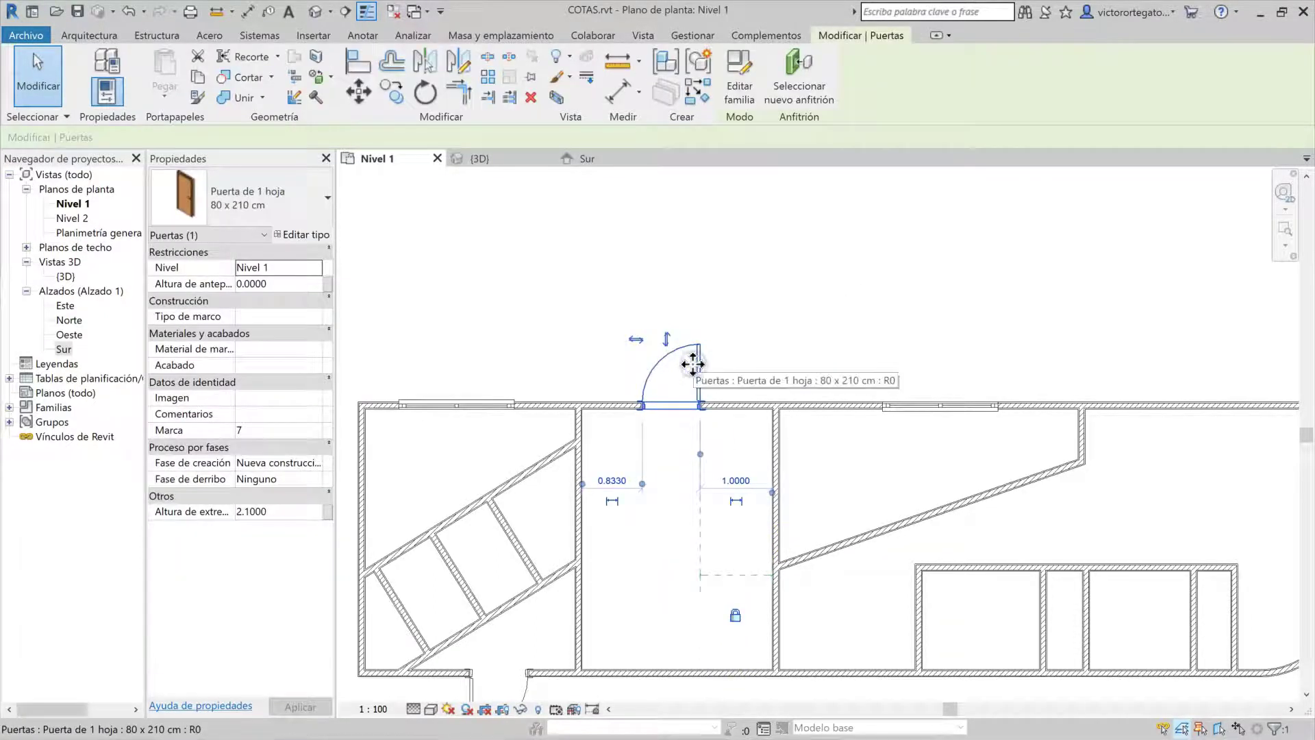
click(799, 309)
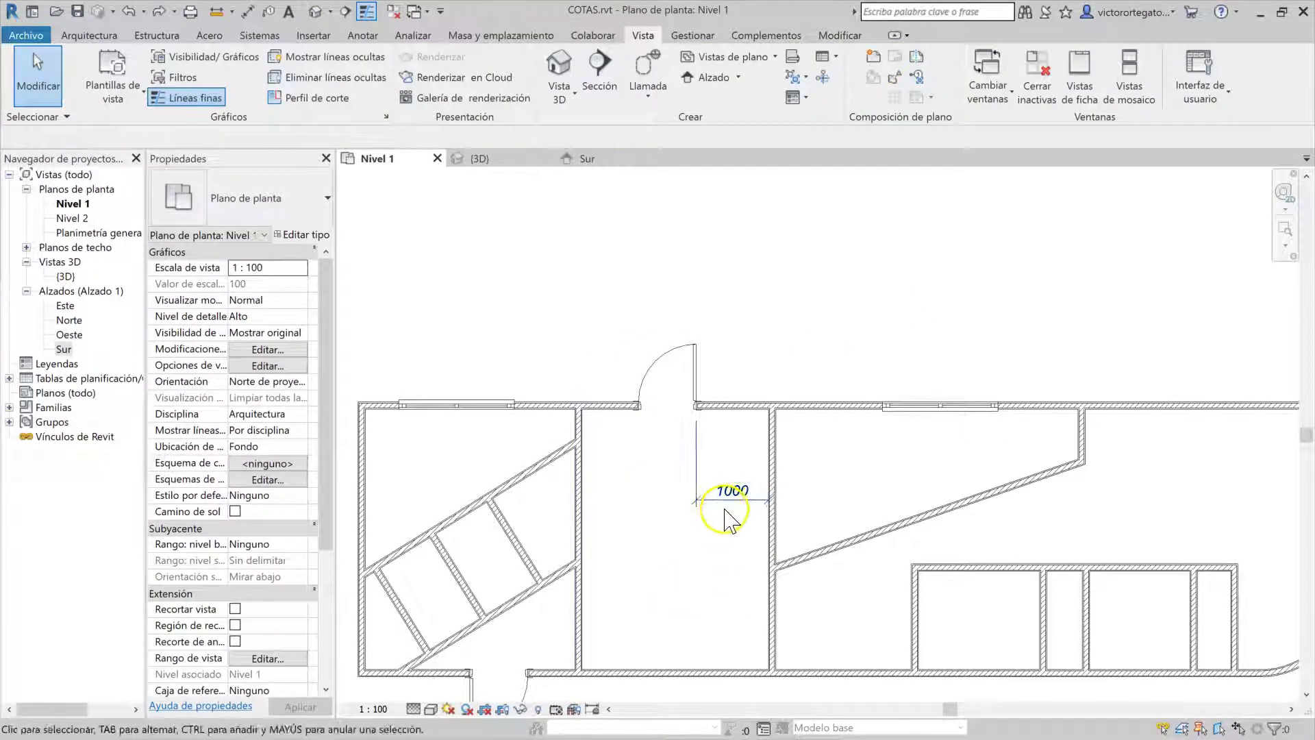
Turn on Reveal Constraints for the Nivel 1 plan and view the constraints across the whole building.
click(592, 708)
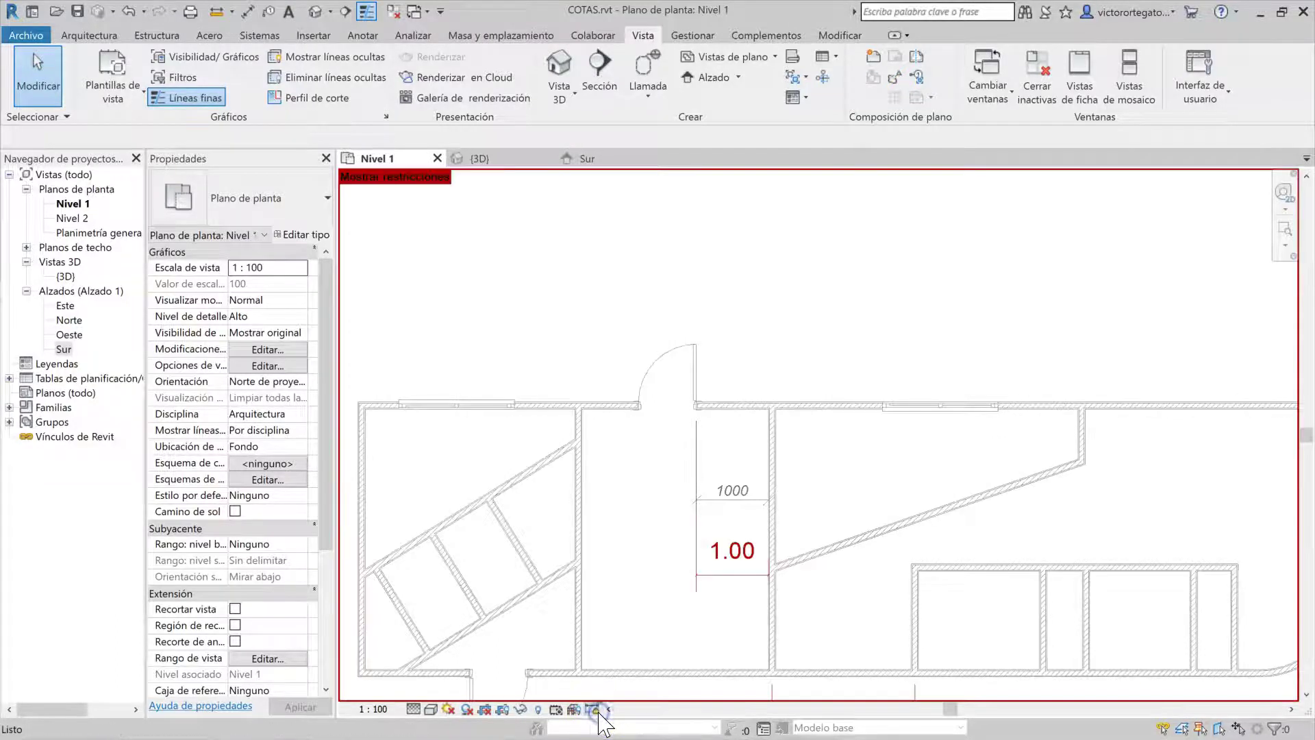
scroll(691, 391, down, 1)
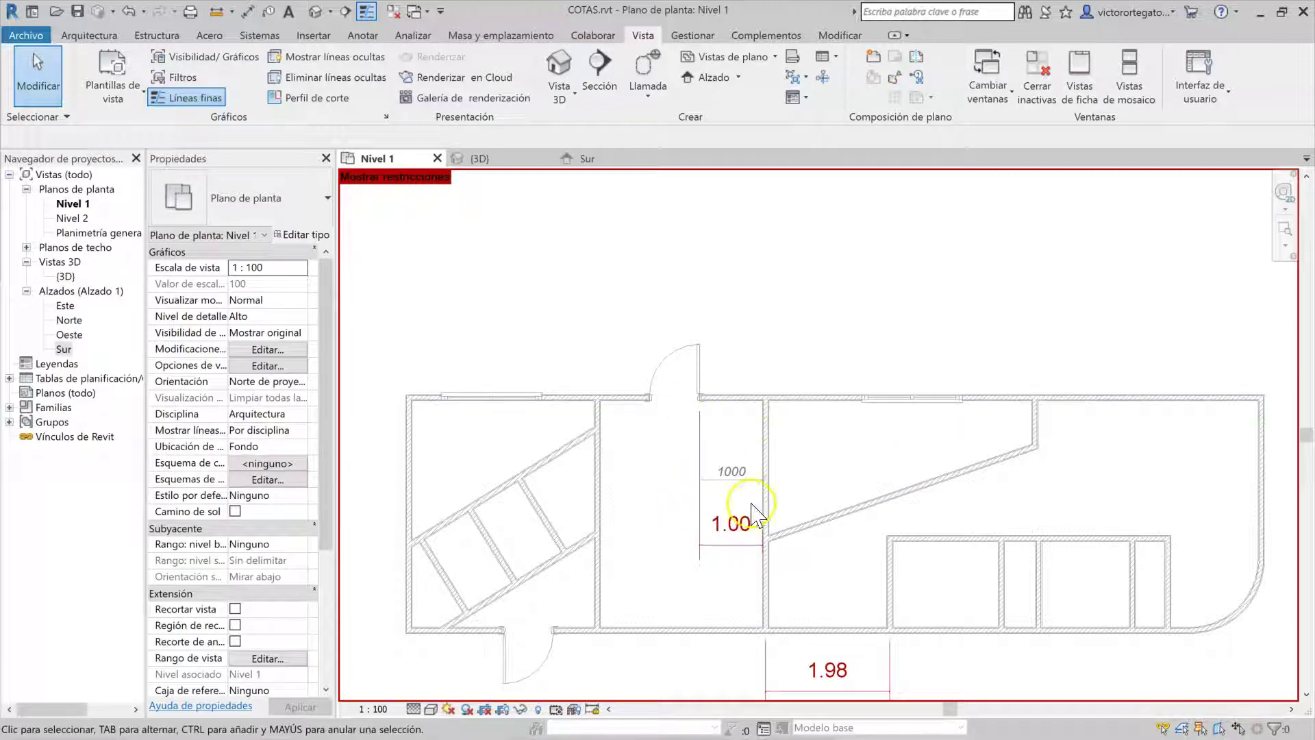
Unlock the revealed constraint between the upper door and the partition wall in the Nivel 1 plan.
middle_drag(774, 531, 821, 505)
scroll(801, 483, down, 1)
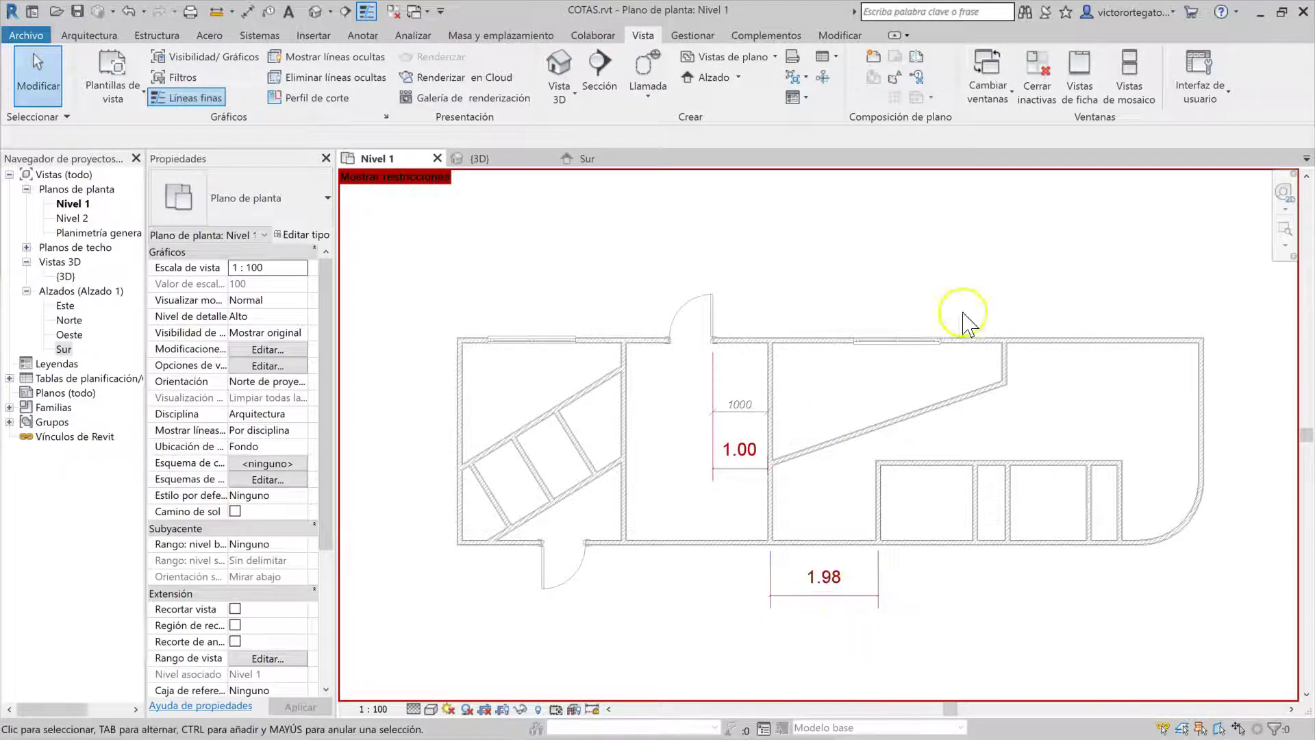
click(731, 472)
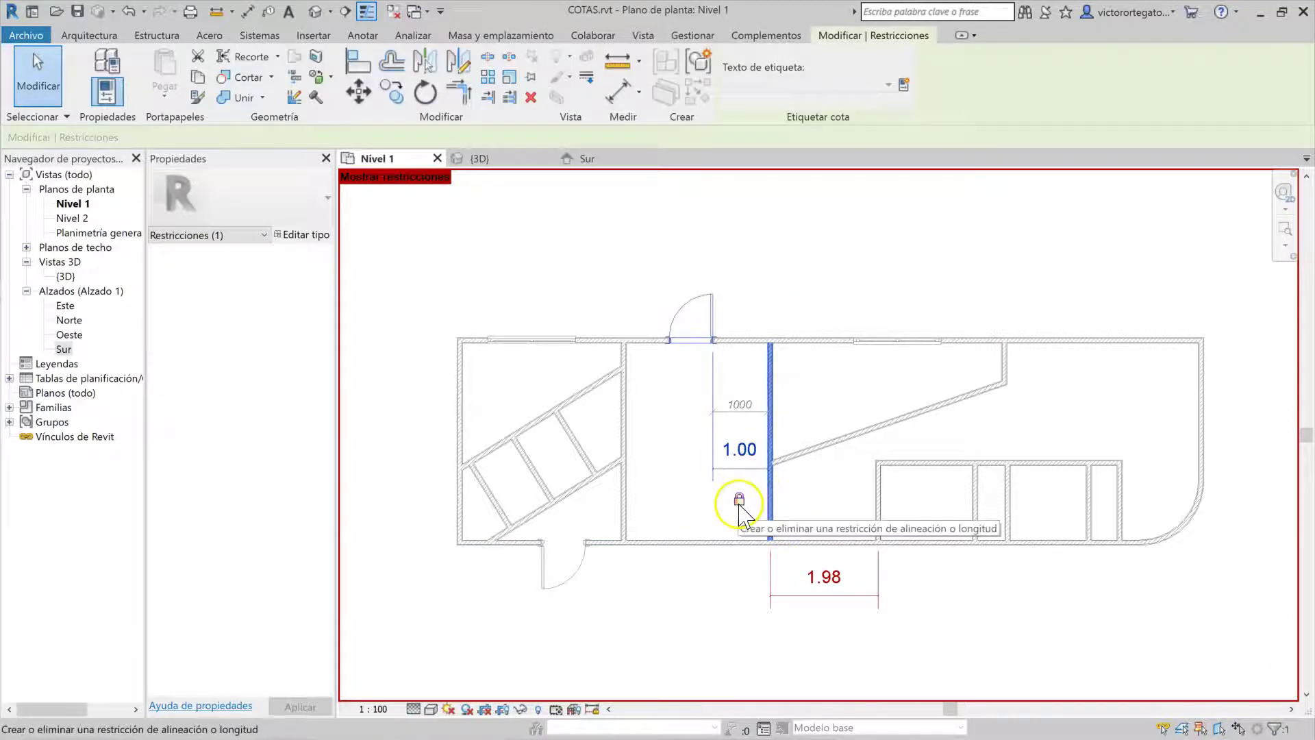
click(830, 417)
click(734, 470)
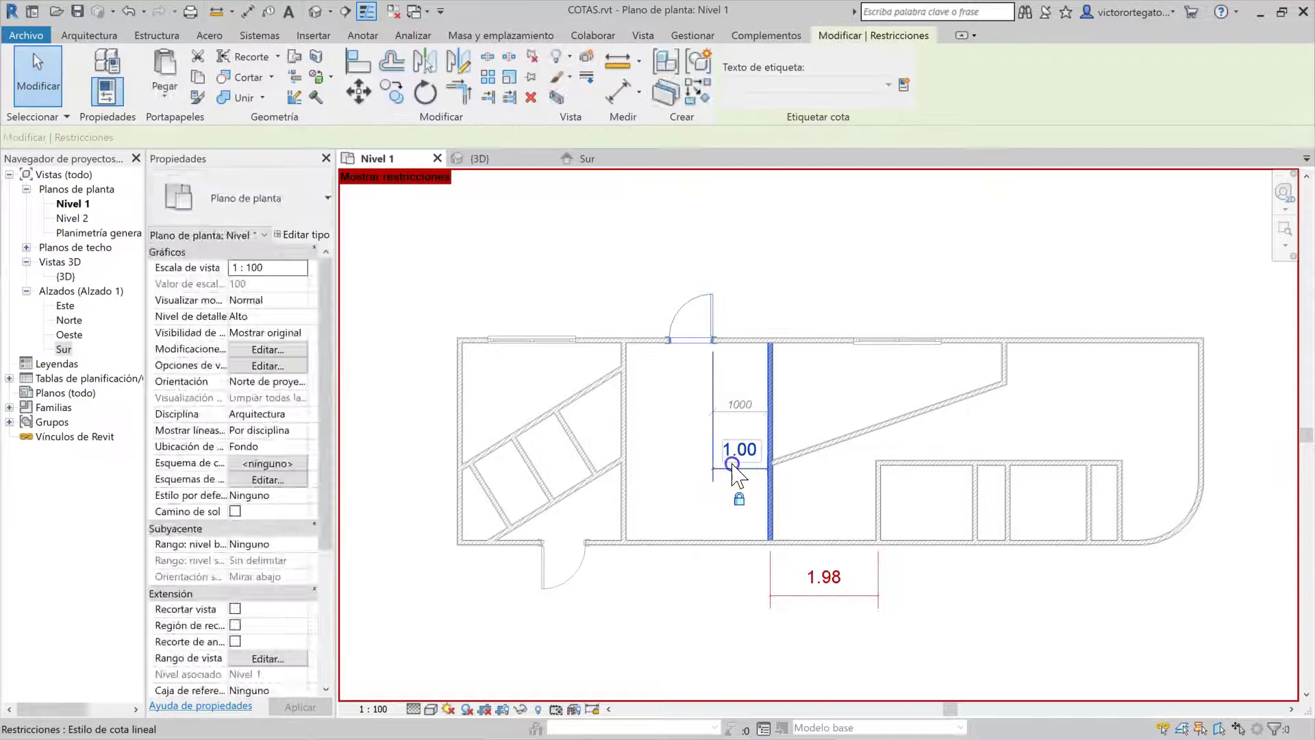
key(Escape)
click(683, 597)
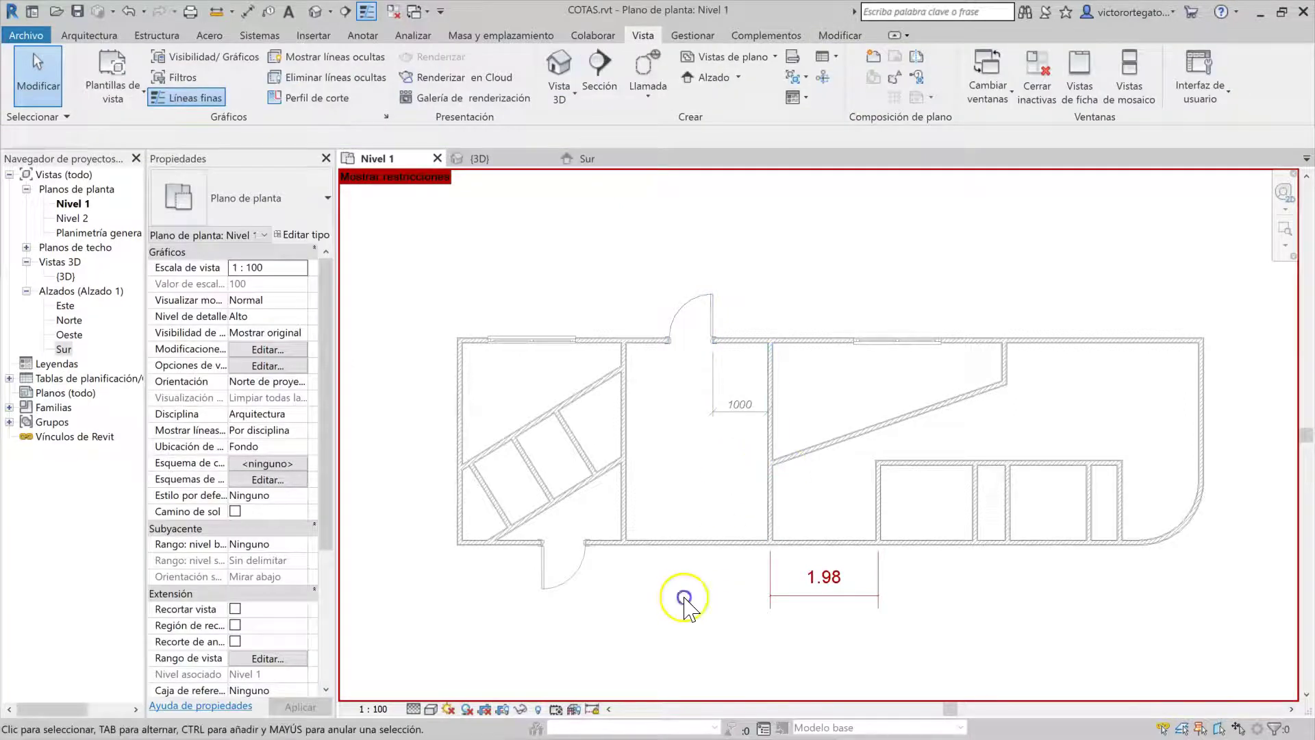
Unlock the revealed 1.98 constraint between the two vertical partition walls.
click(869, 606)
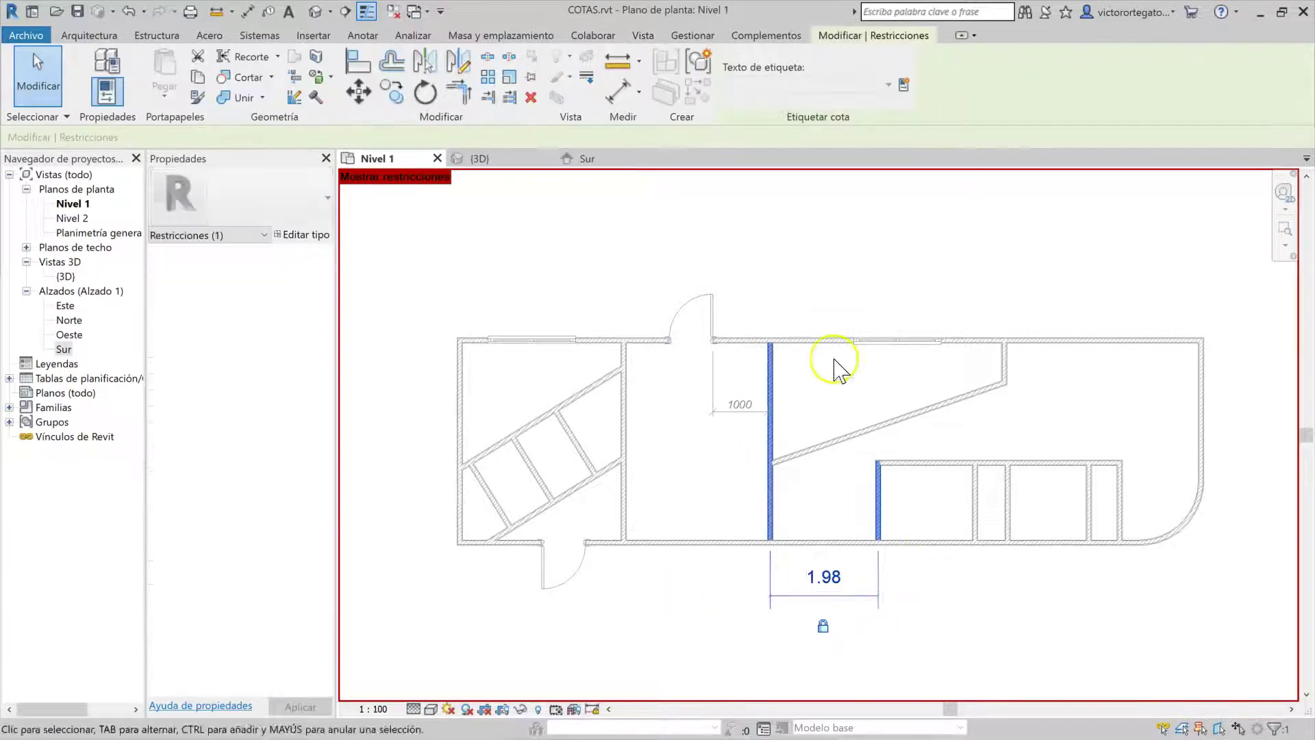
click(680, 597)
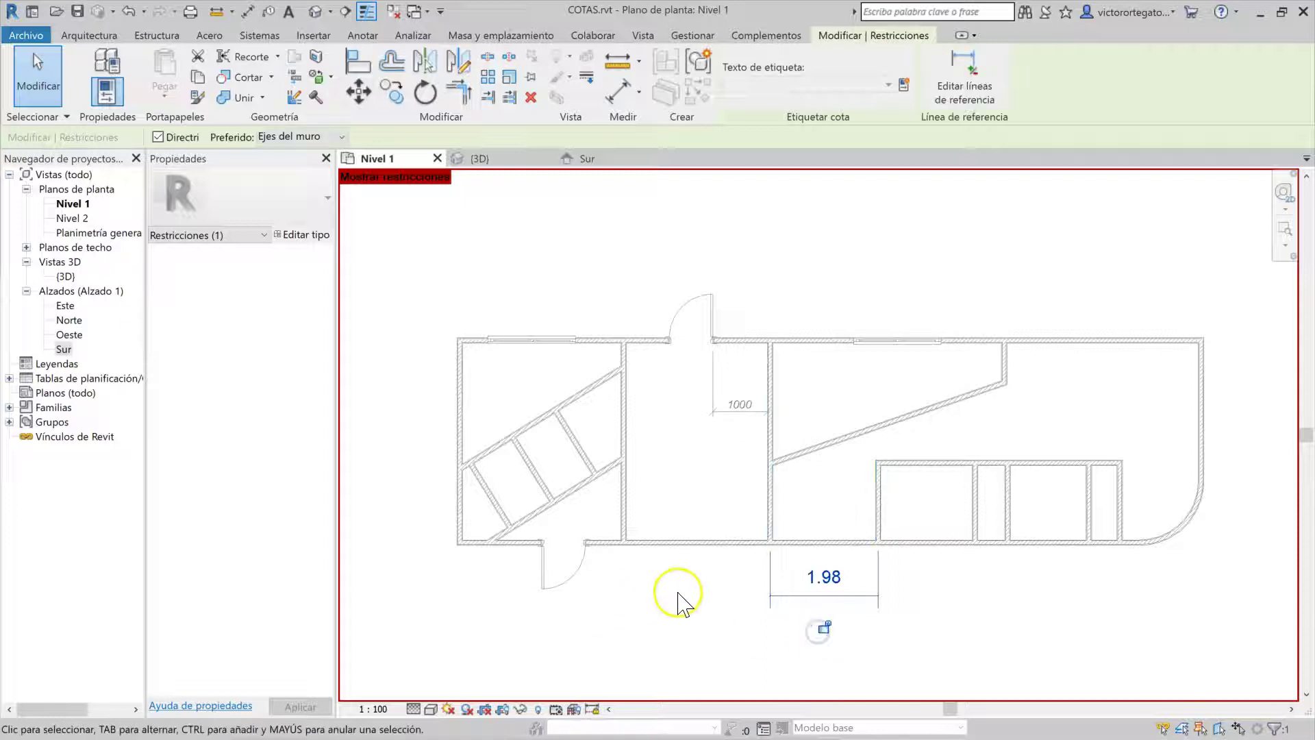
click(813, 377)
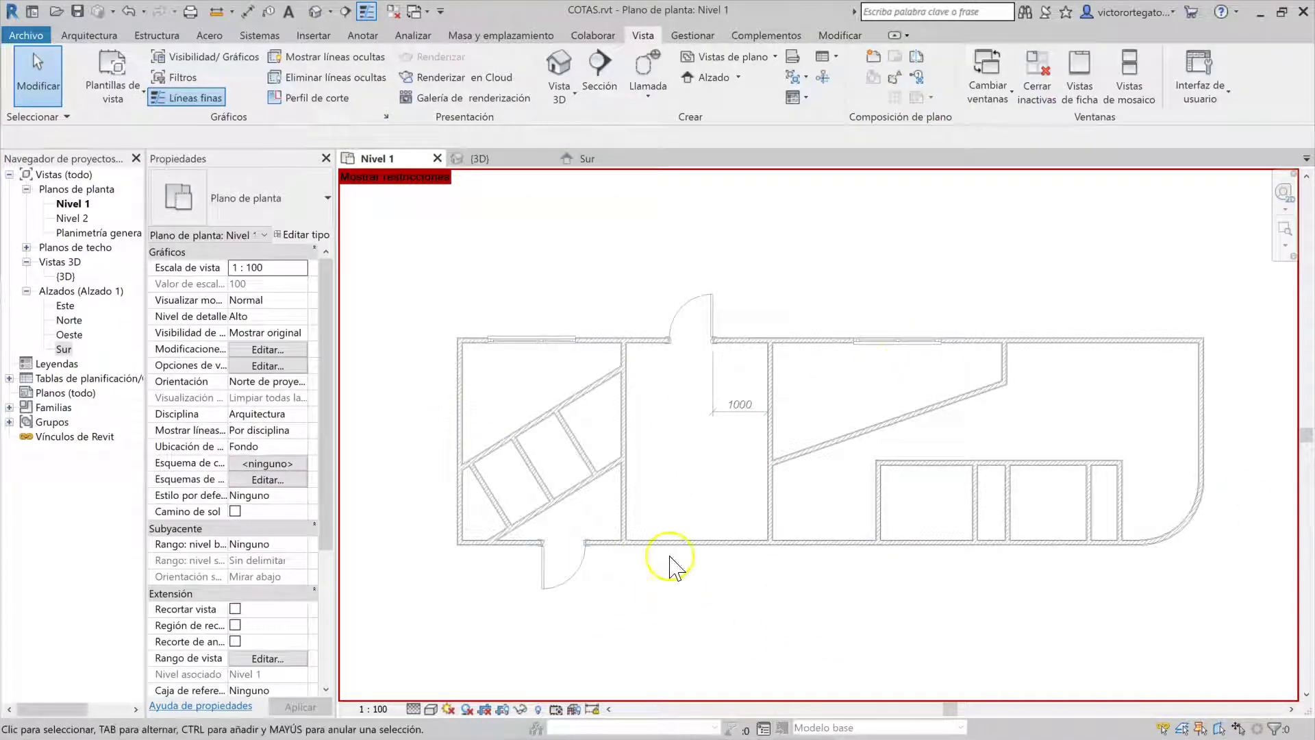
Turn off Reveal Constraints in the Nivel 1 plan and open the {3D} view, framing the building.
click(592, 710)
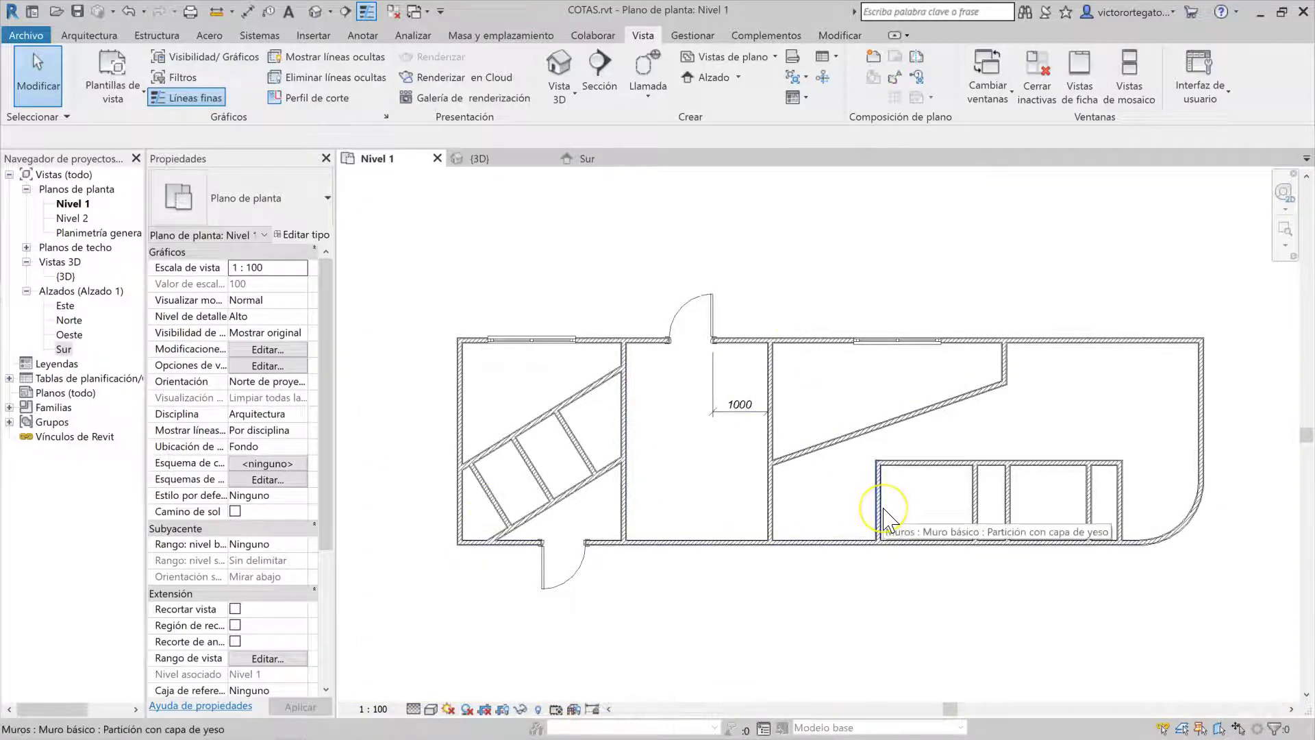
scroll(883, 508, up, 1)
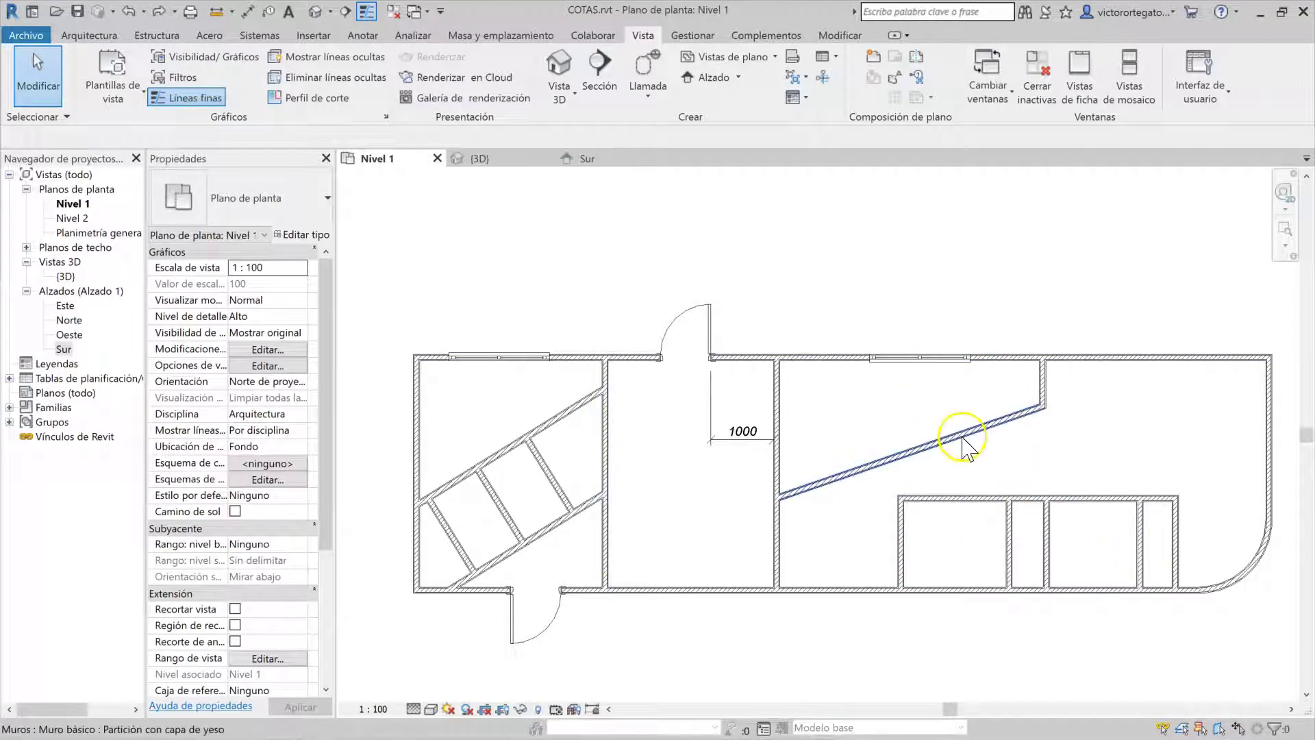
click(545, 158)
double_click(67, 276)
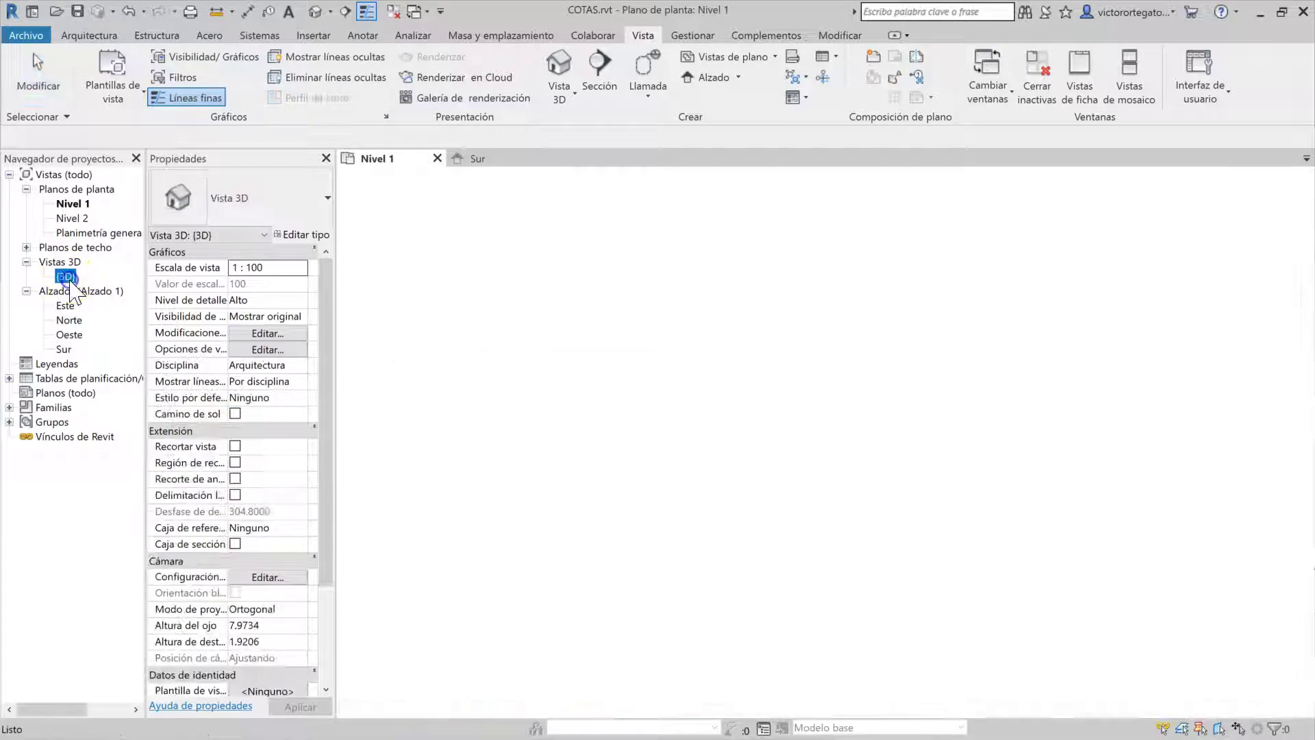
scroll(907, 463, up, 5)
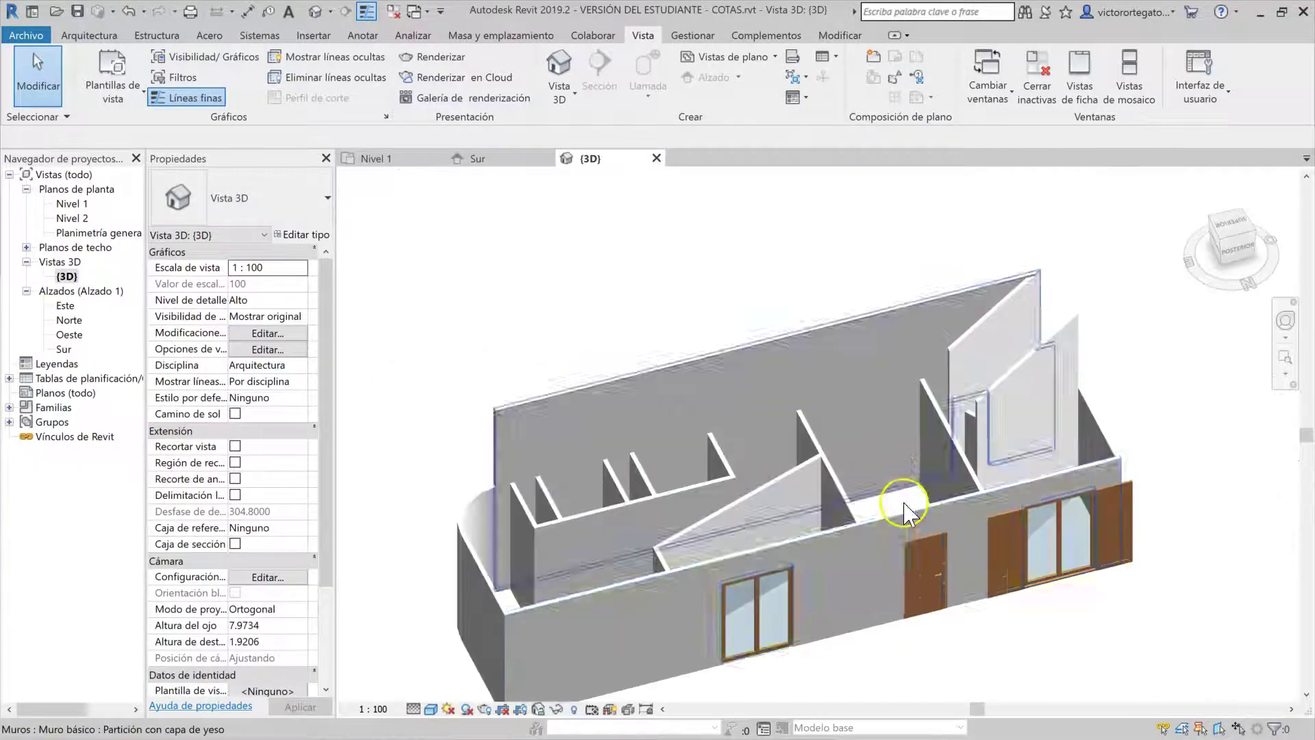
Turn on Reveal Constraints in the {3D} view and select the constraint between the door and the partition wall.
click(646, 710)
middle_drag(760, 519, 822, 568)
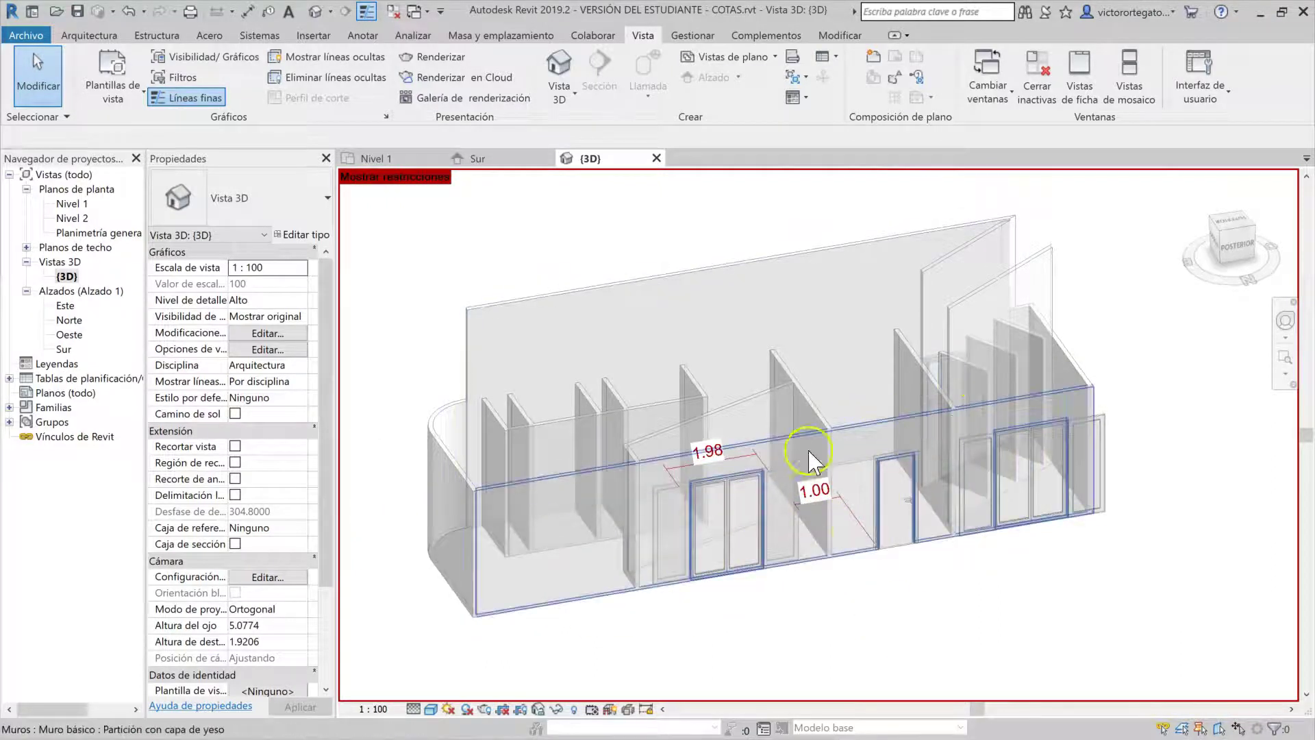
click(861, 534)
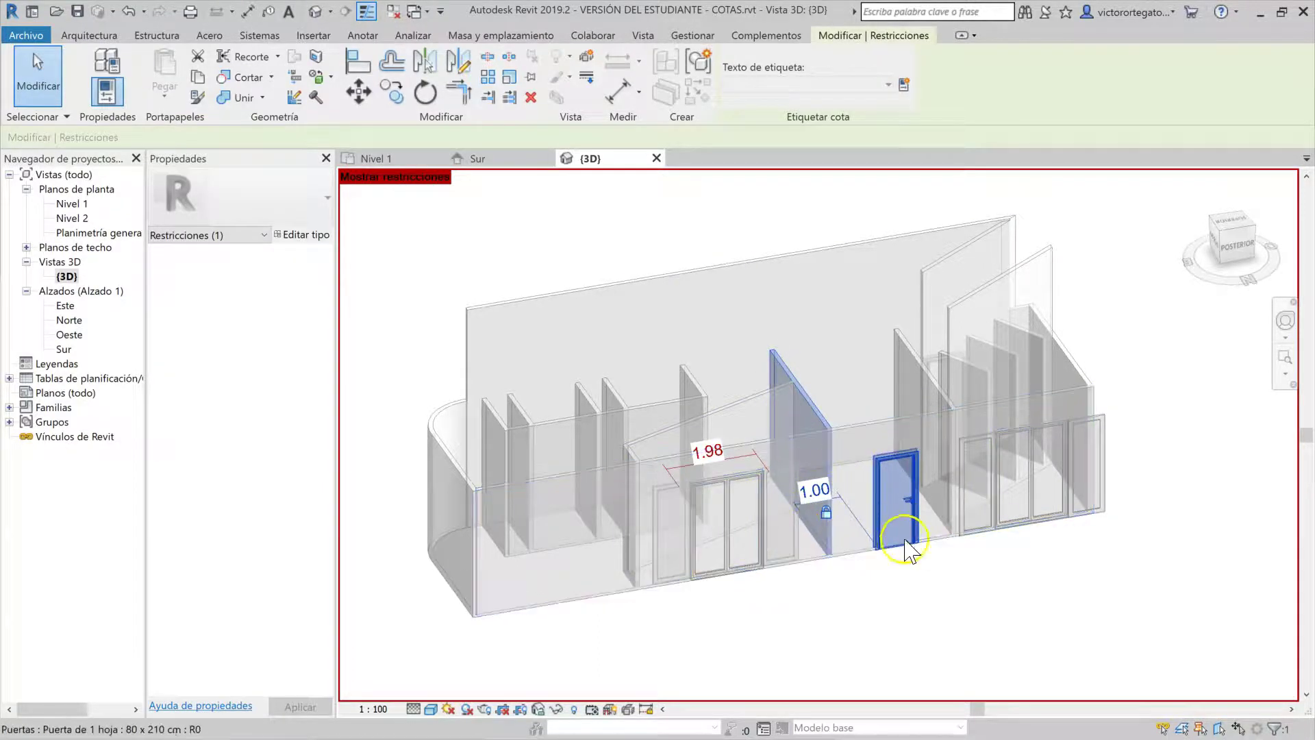
Unlock the 1.98 constraint between the two partition walls from the {3D} view.
shift+middle_drag(874, 589, 856, 593)
shift+middle_drag(743, 571, 746, 428)
click(745, 426)
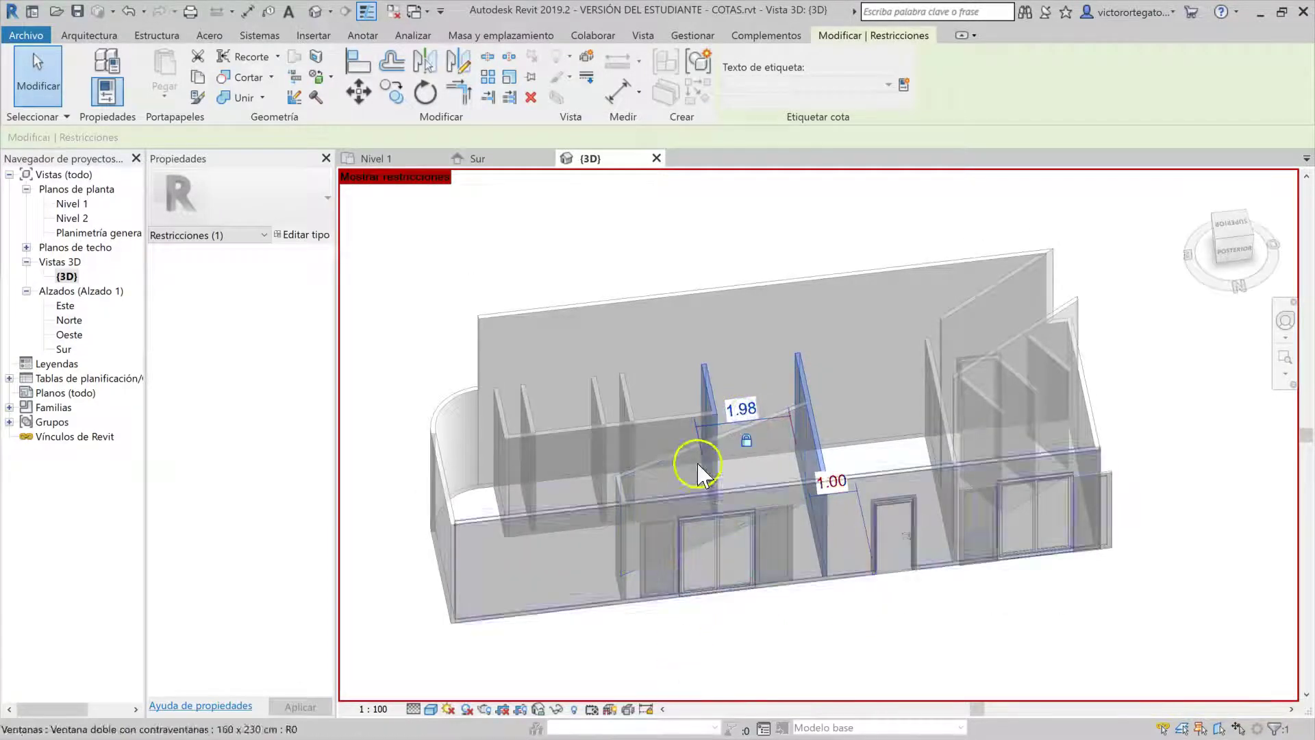
mouse_move(804, 599)
shift+middle_down()
mouse_move(827, 616)
mouse_move(815, 578)
shift+middle_up()
click(815, 589)
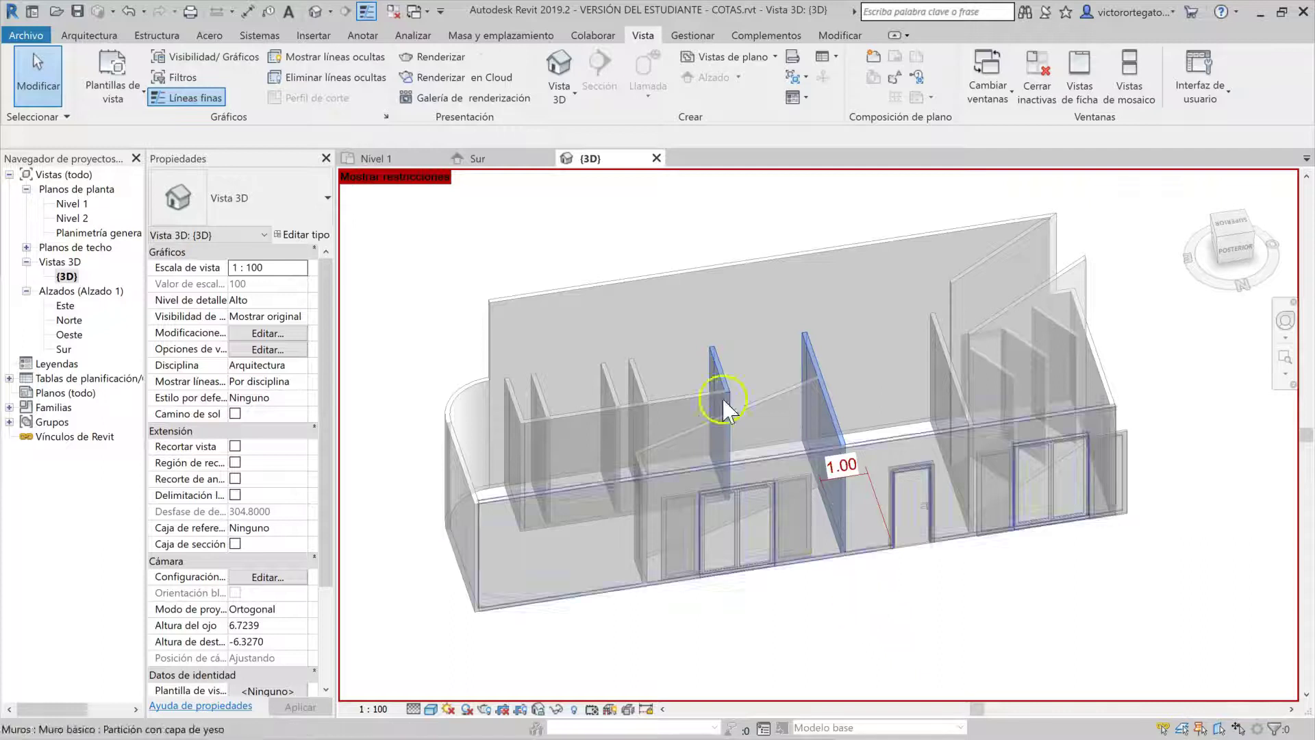
Close the {3D} view and check the lock on the 1000 dimension beside the upper door in the Nivel 1 plan.
key(ctrl+F4)
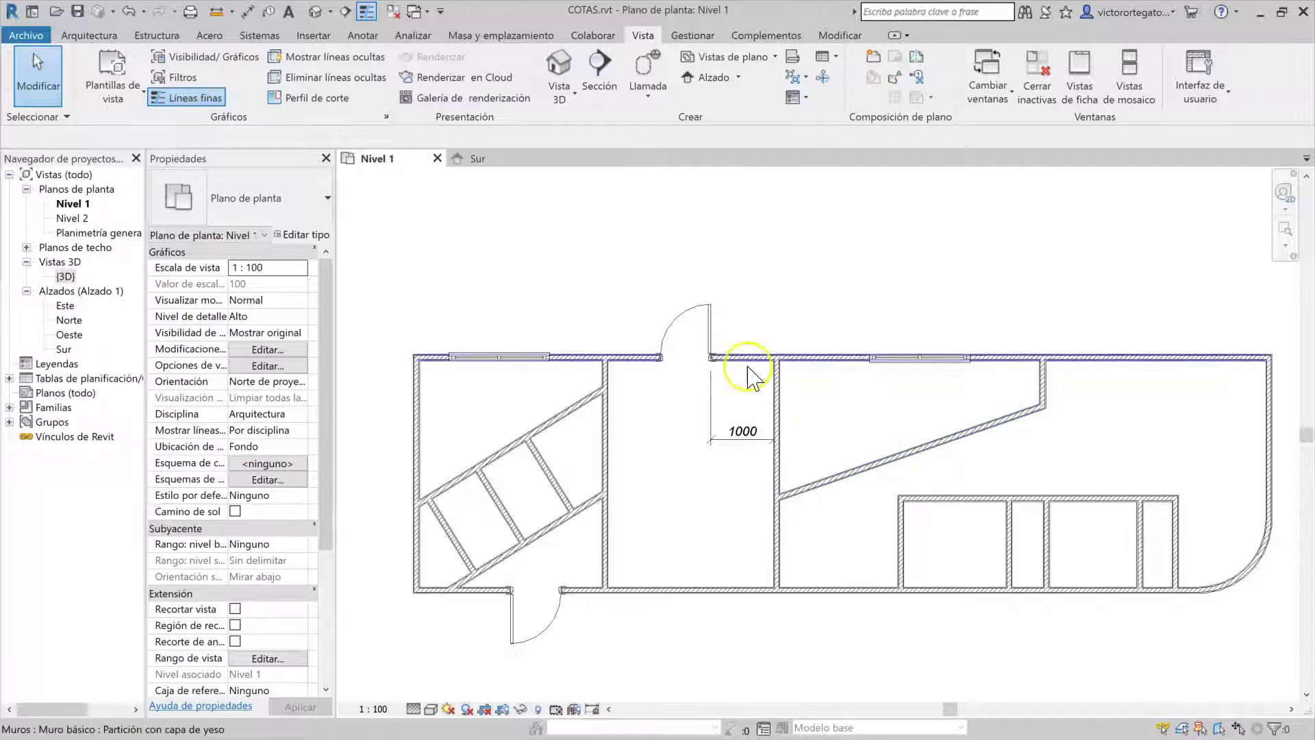
click(734, 436)
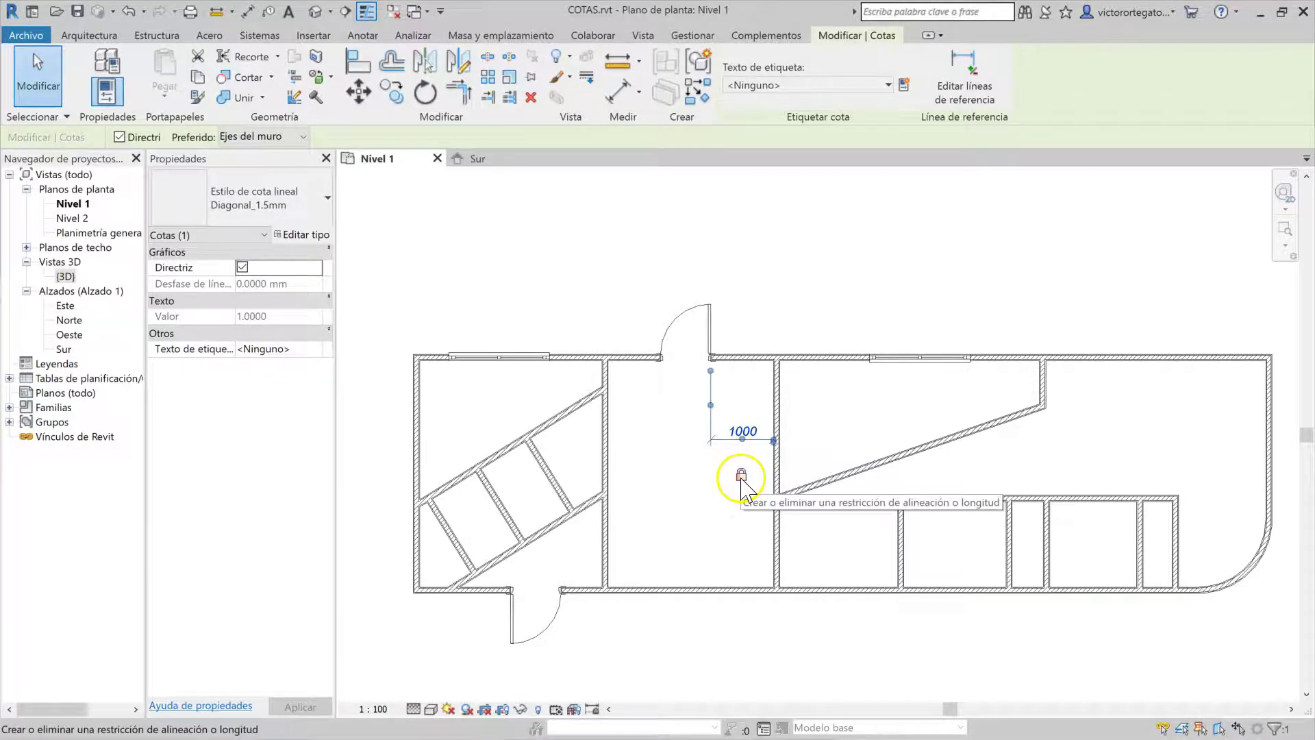
click(814, 517)
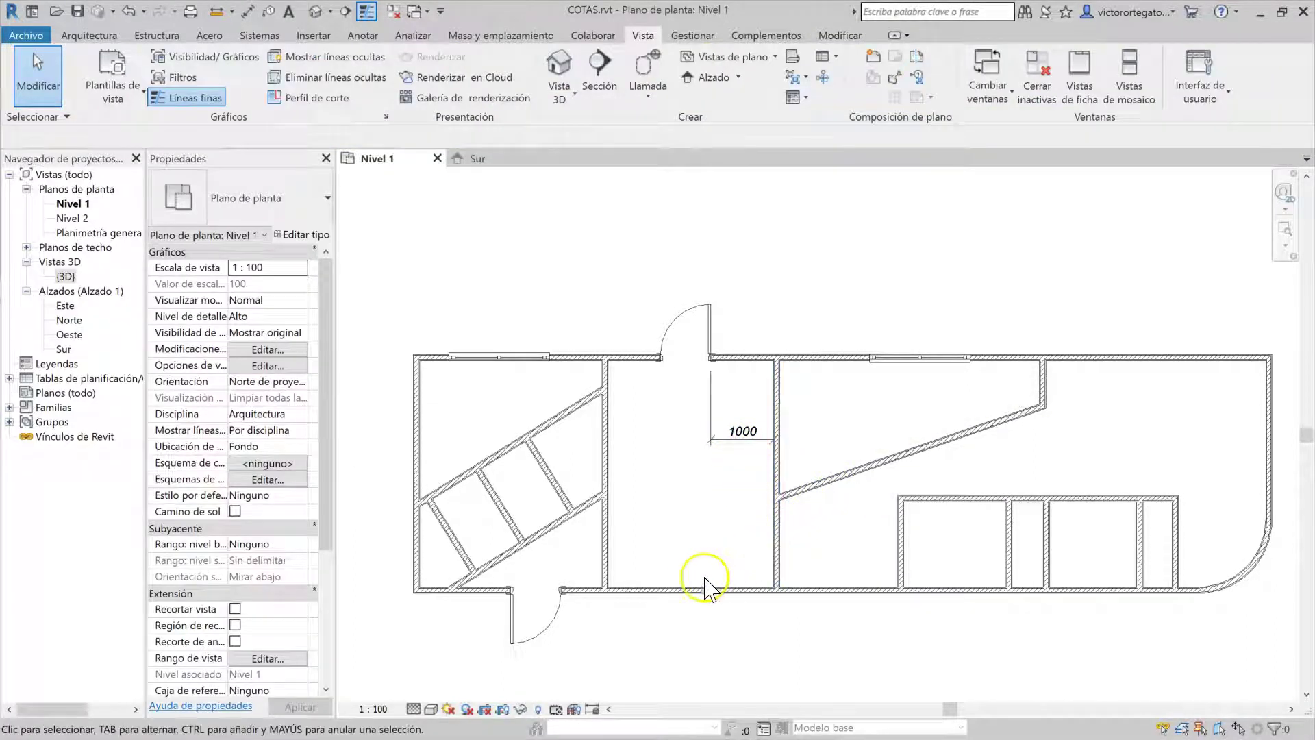
Align the middle partition wall of the lower rooms with the short vertical wall above it, using the Align tool.
scroll(1060, 458, down, 1)
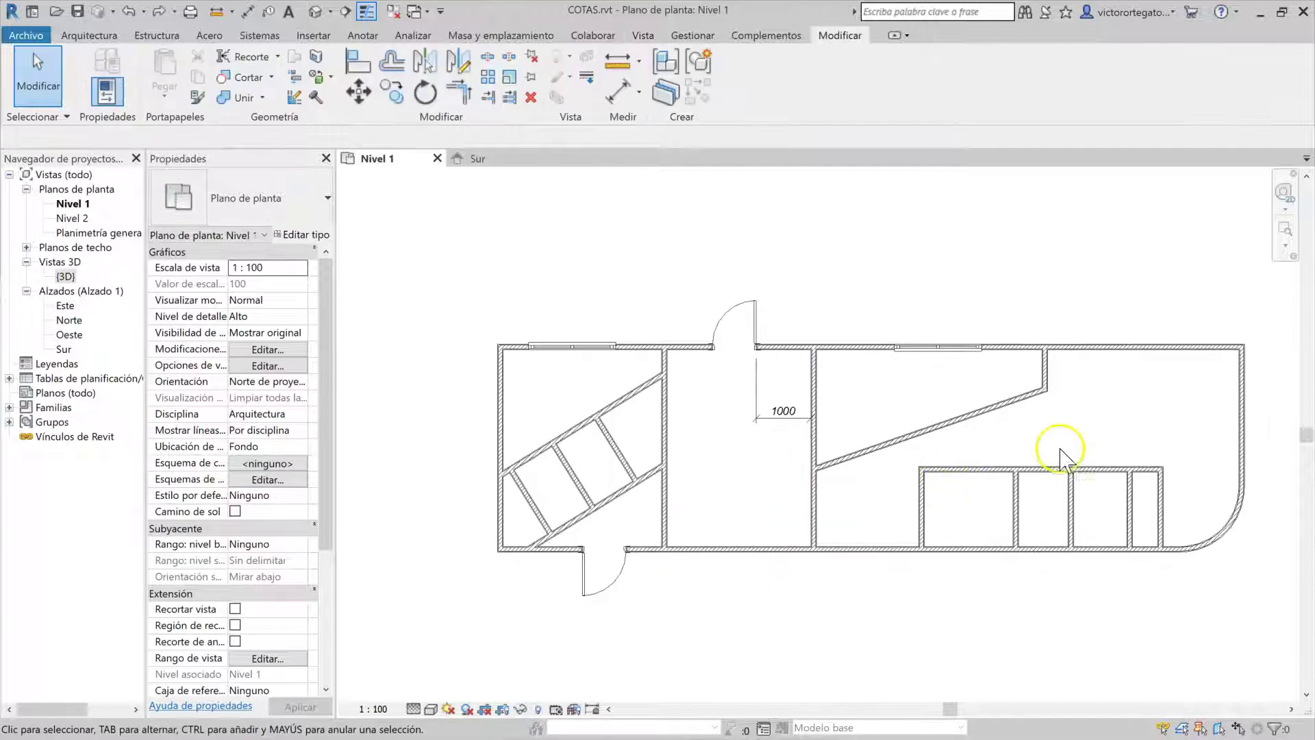
scroll(1044, 390, up, 2)
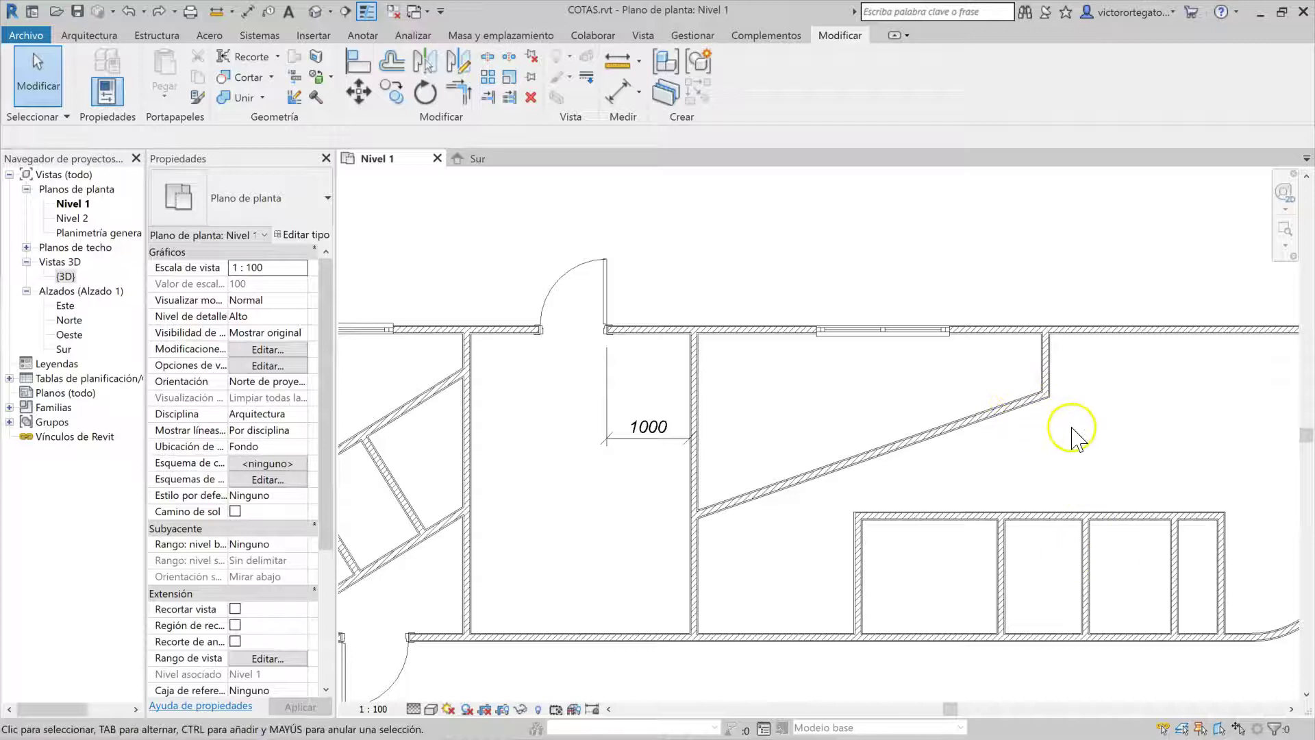
click(357, 61)
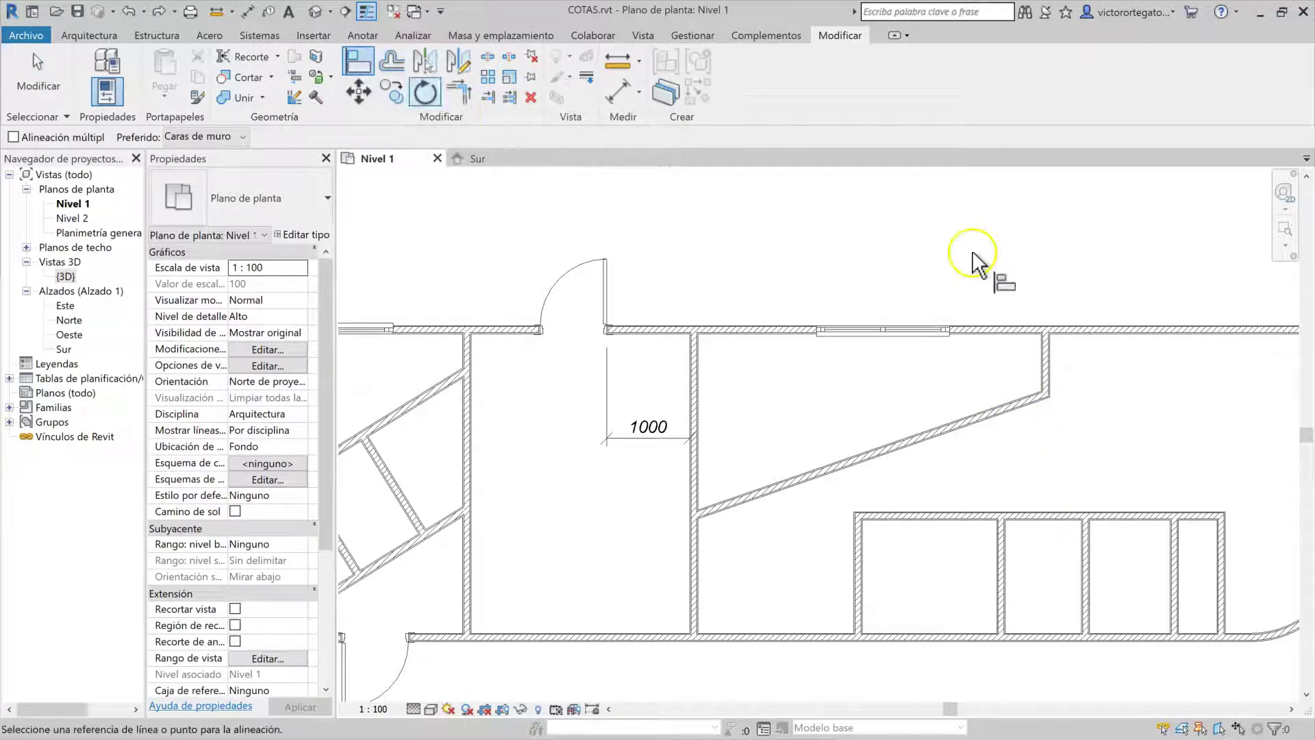
click(1049, 377)
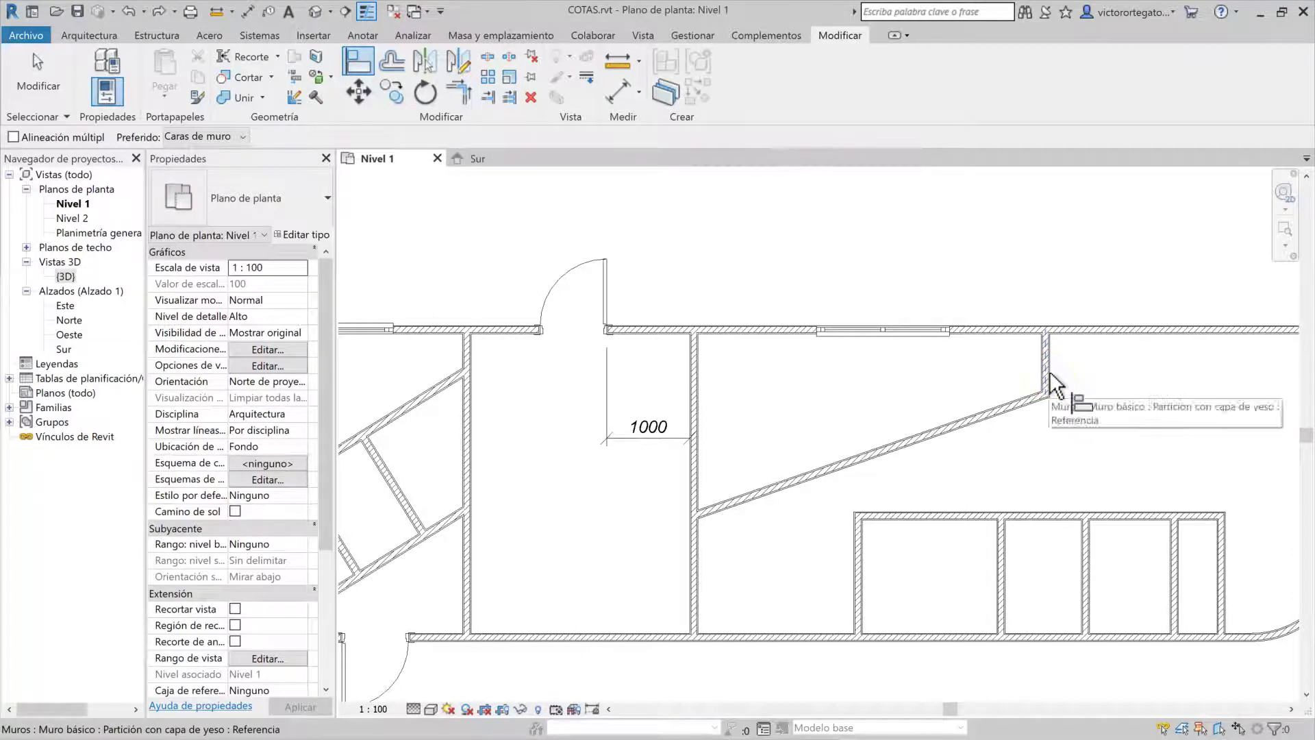
click(1049, 375)
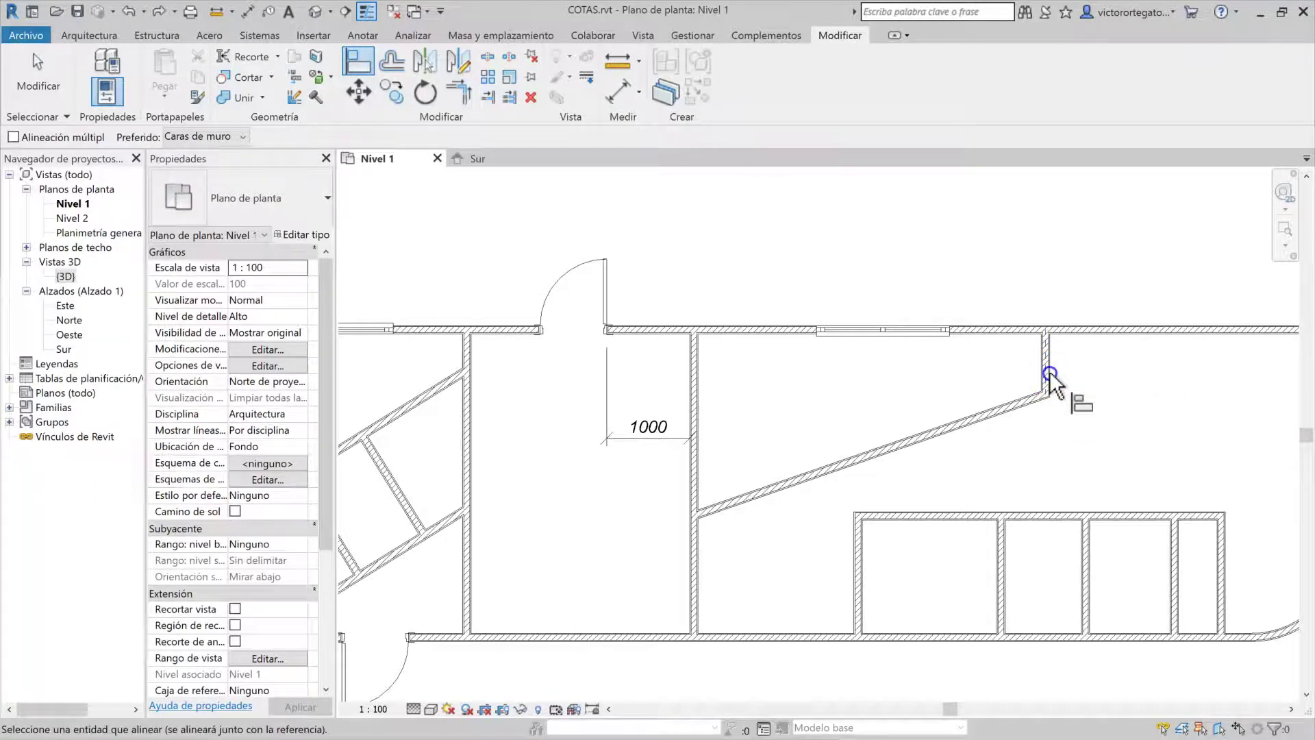
click(1086, 548)
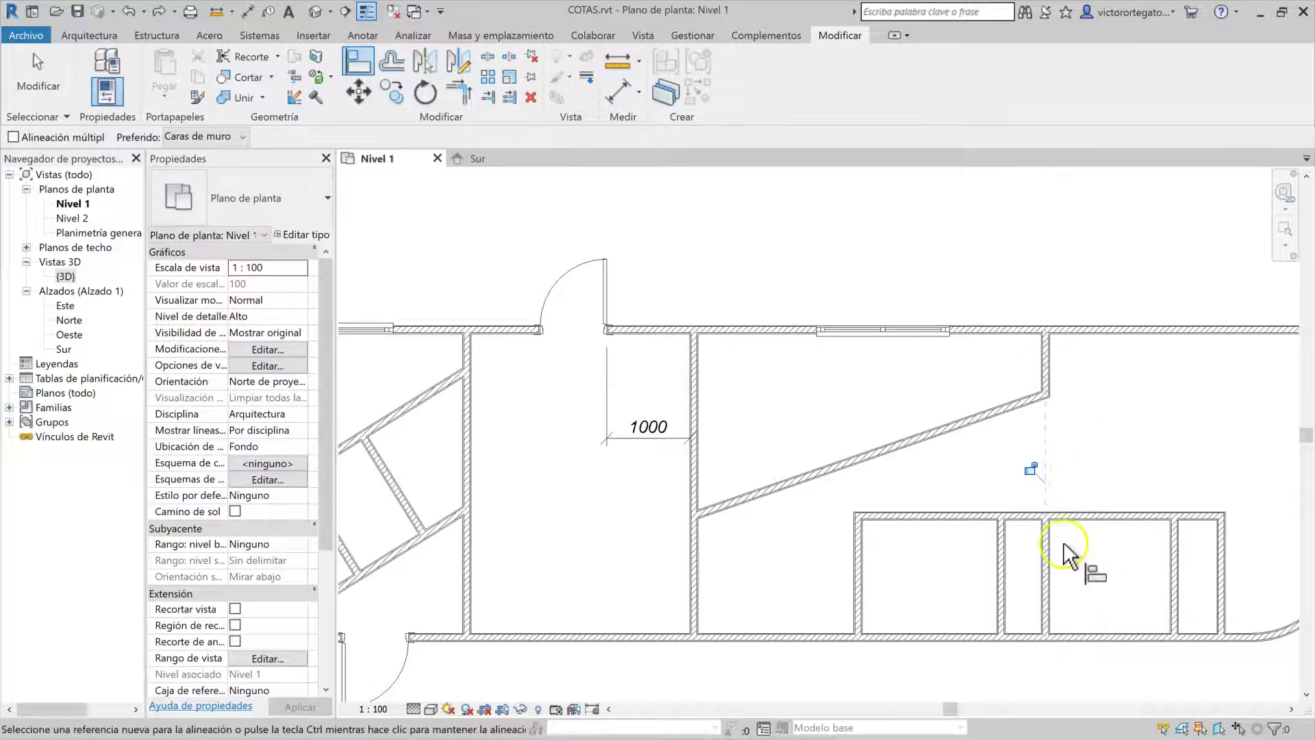
Lock the new alignment between the short upper wall and the lower partition wall, and end the Align command.
scroll(1046, 487, up, 1)
scroll(1051, 503, up, 1)
middle_drag(1062, 522, 1015, 490)
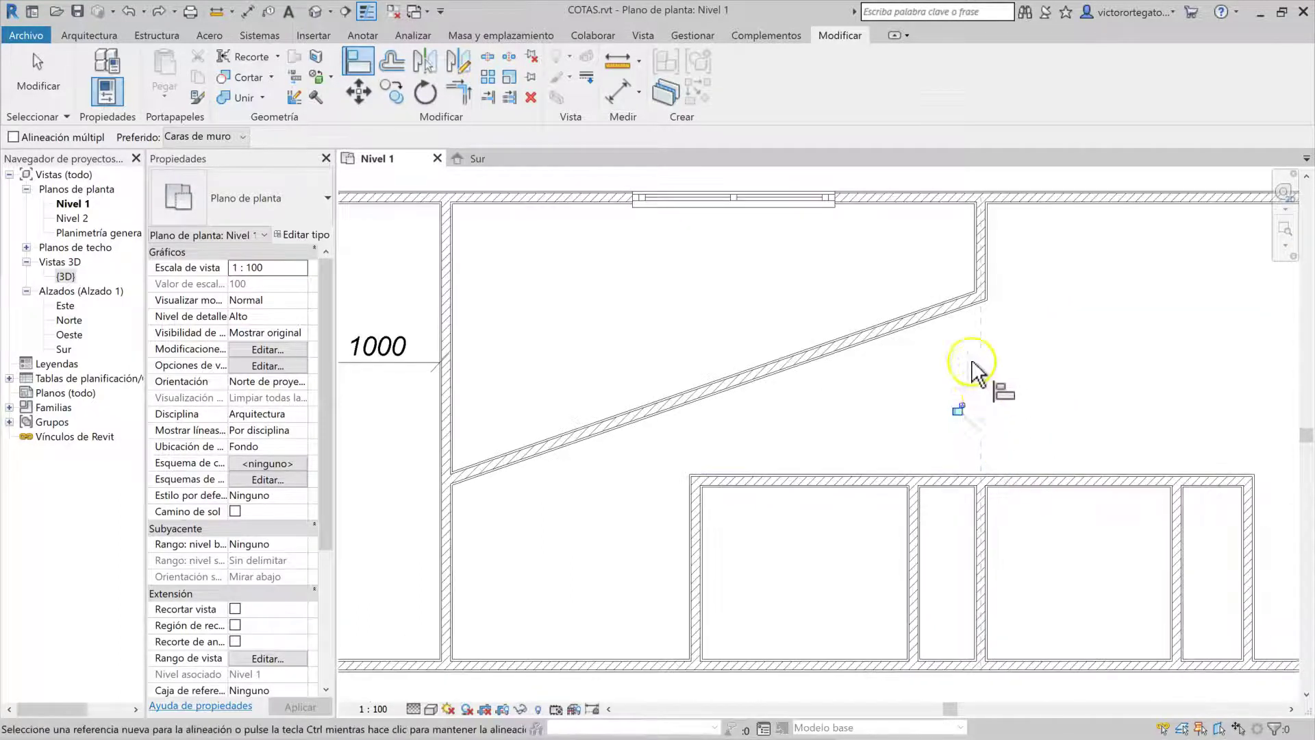
click(959, 411)
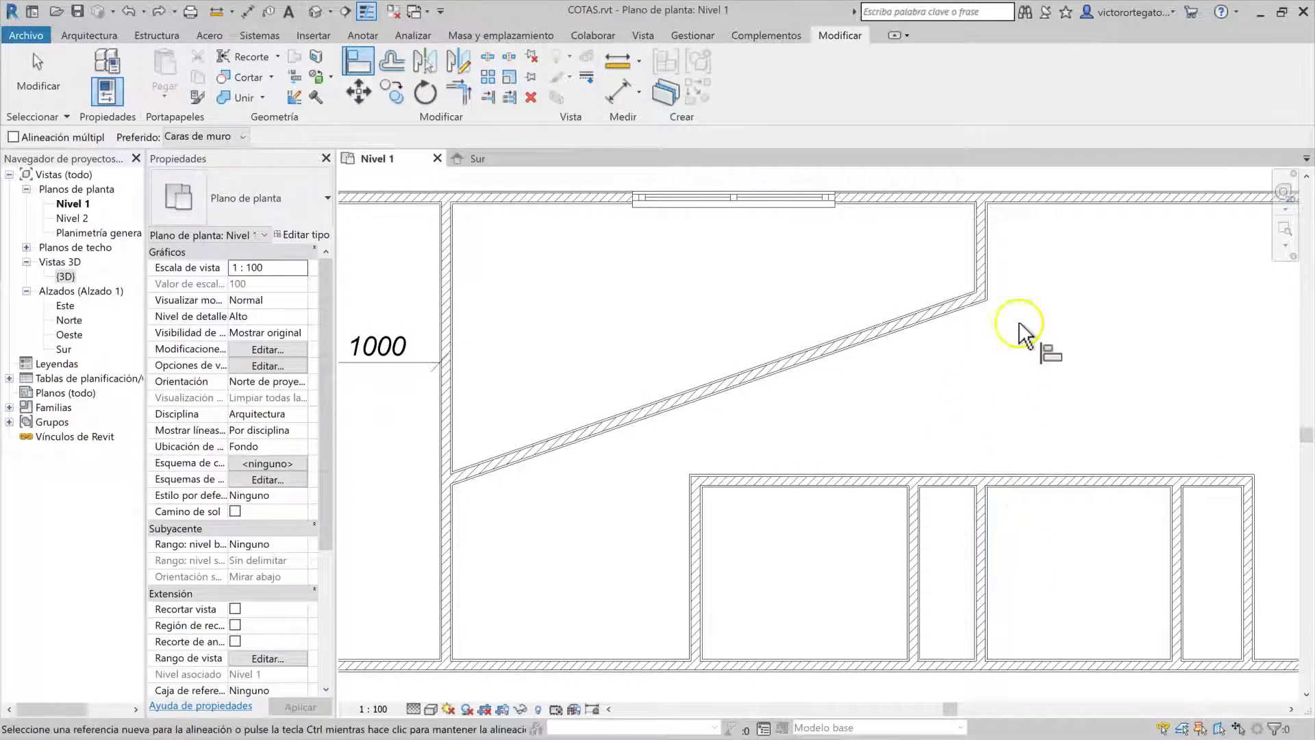
key(Escape)
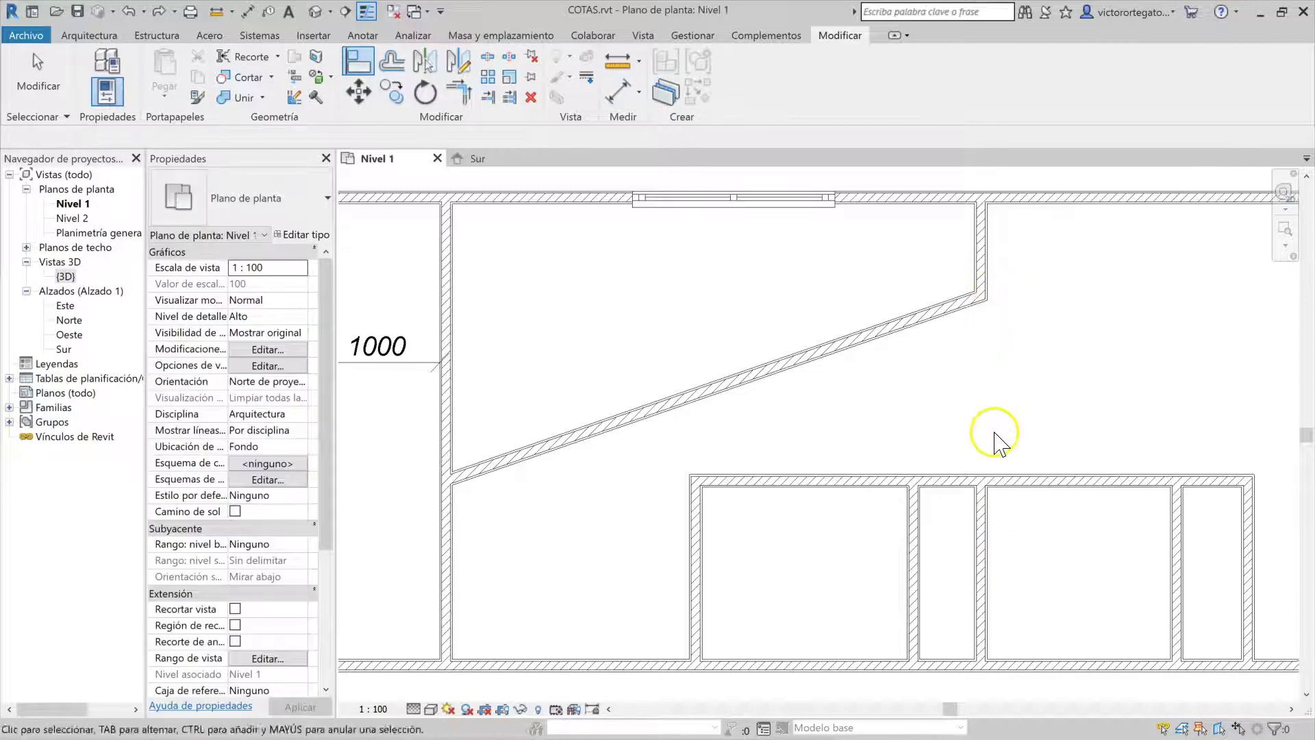
Nudge the lower aligned wall sideways to test the locked alignment, ending to the right of its starting position.
click(985, 541)
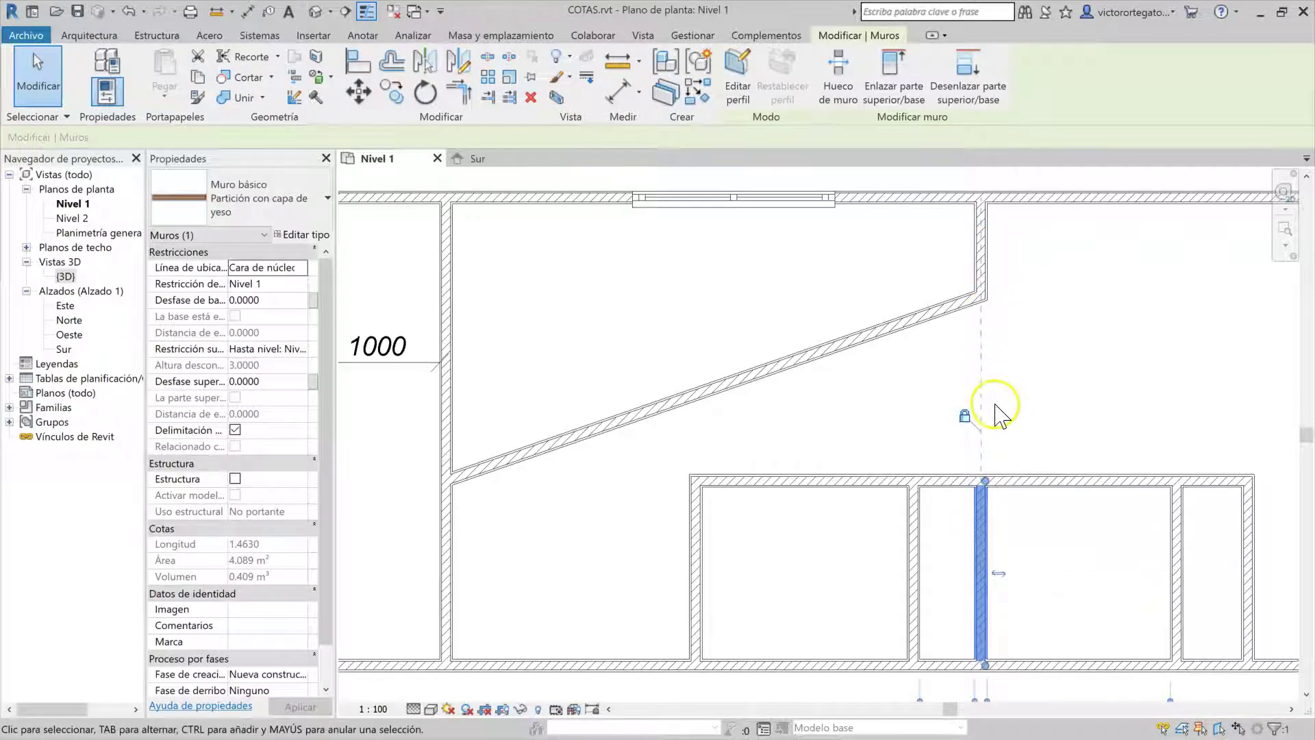
key(Right)
key(Right)
key(Right)
key(Right)
key(Right)
key(Left)
key(Left)
key(Left)
key(Left)
key(Right)
key(Right)
key(Right)
key(Right)
key(Right)
key(Right)
key(Right)
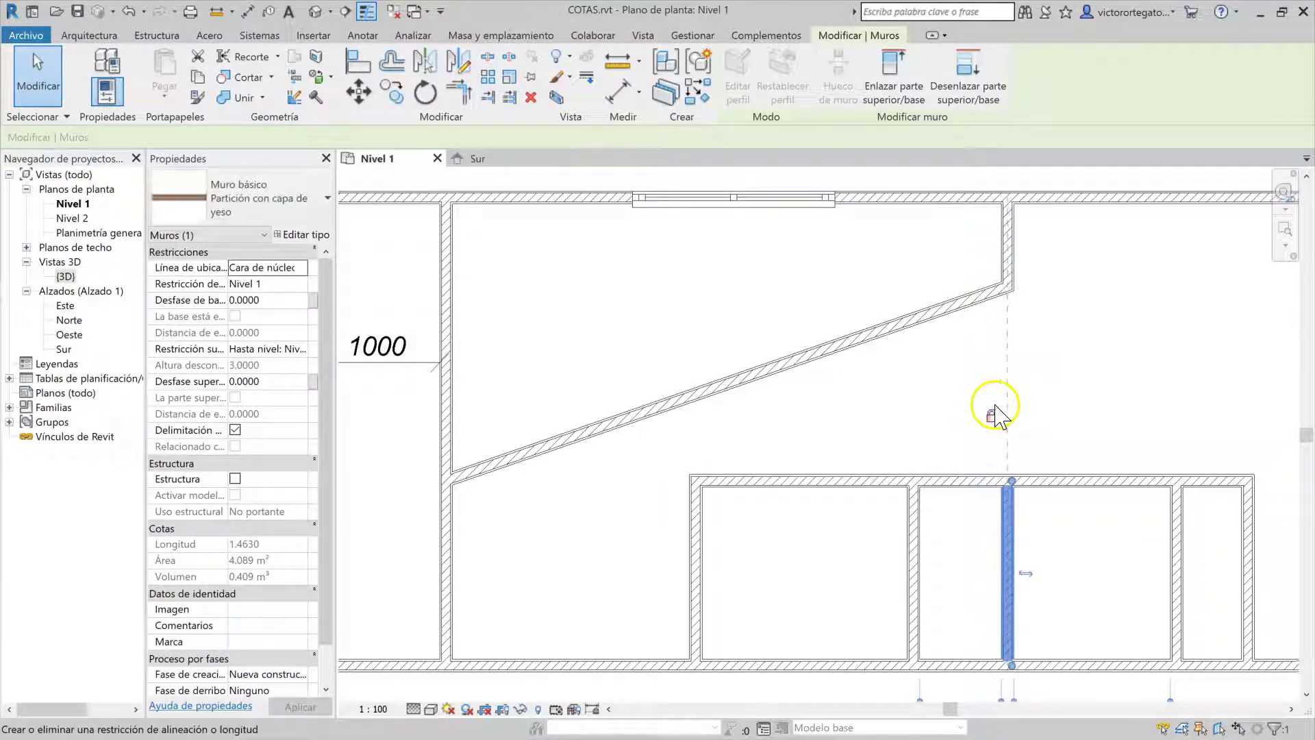
click(1050, 381)
Reveal the constraints in the plan, unlock the alignment between the upper and lower walls, and turn Reveal Constraints off.
scroll(977, 446, down, 2)
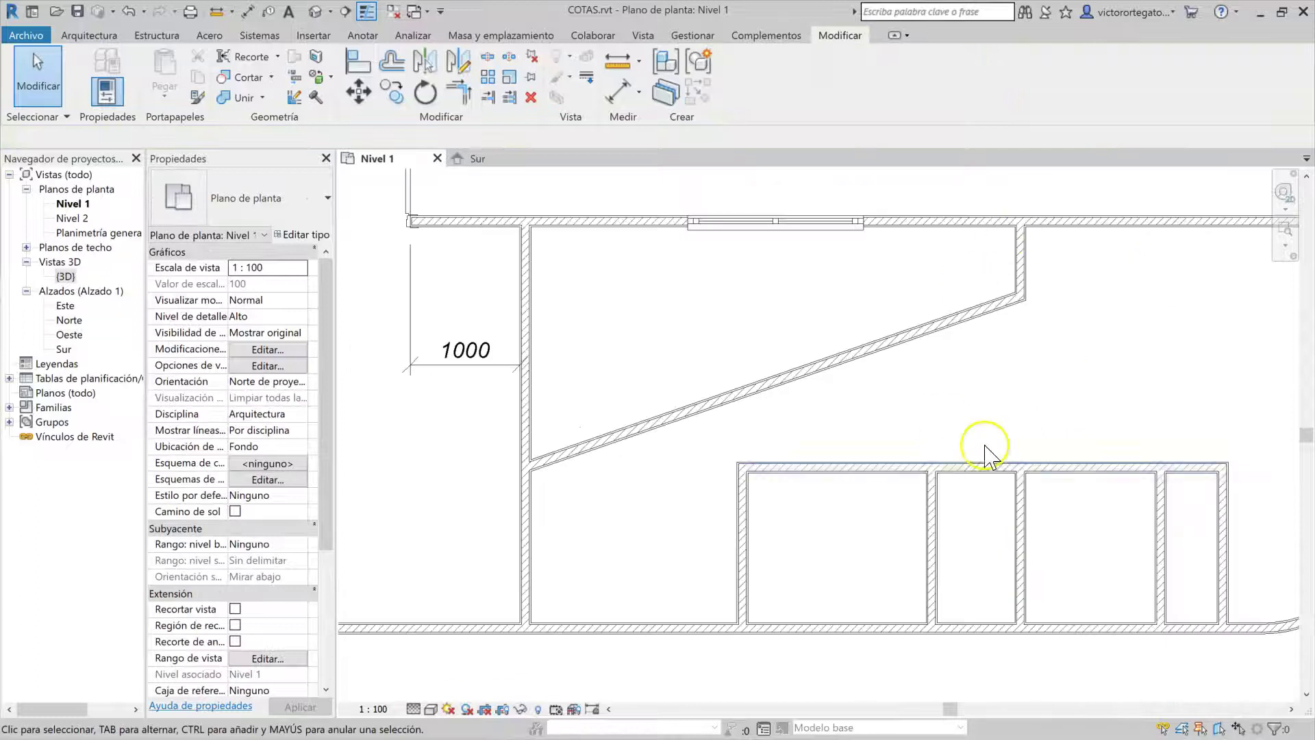
click(592, 710)
click(1021, 398)
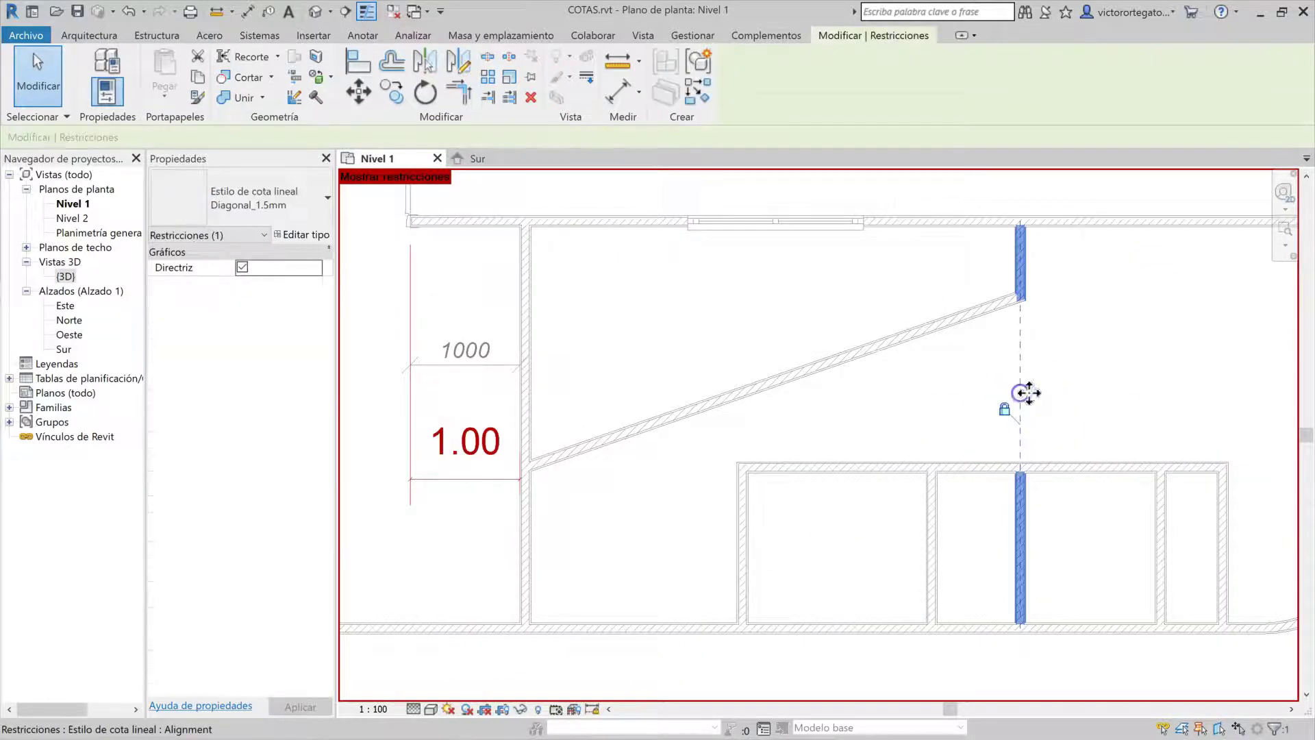
click(1128, 411)
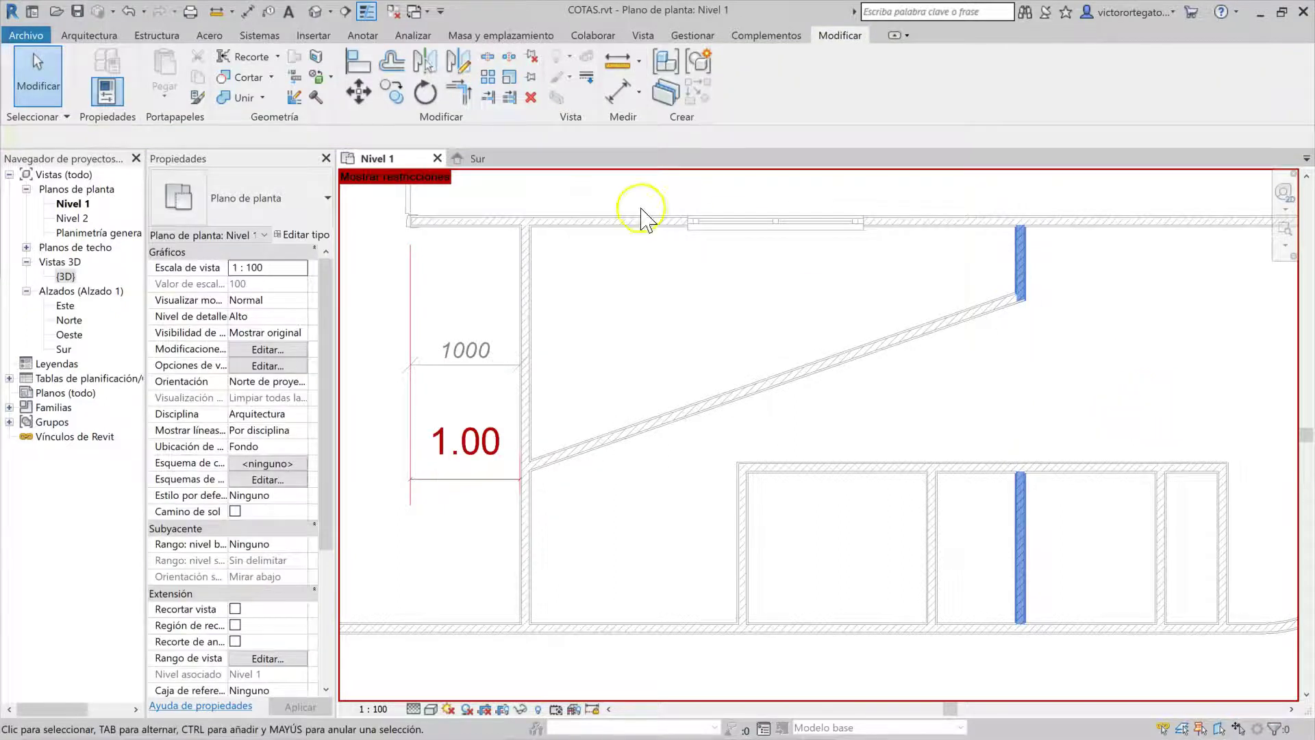
click(591, 709)
Shift the lower partition wall slightly to the right, independently of the short upper wall.
scroll(975, 493, down, 4)
click(1000, 512)
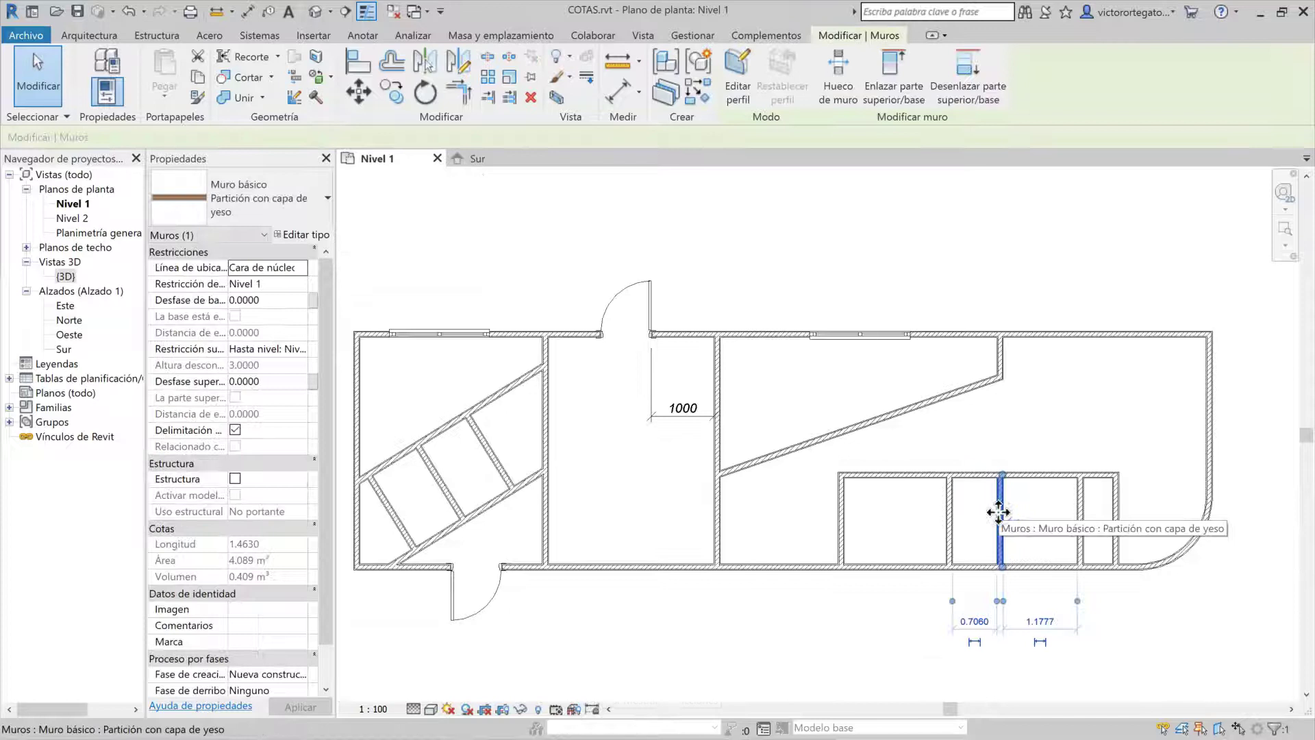
click(982, 445)
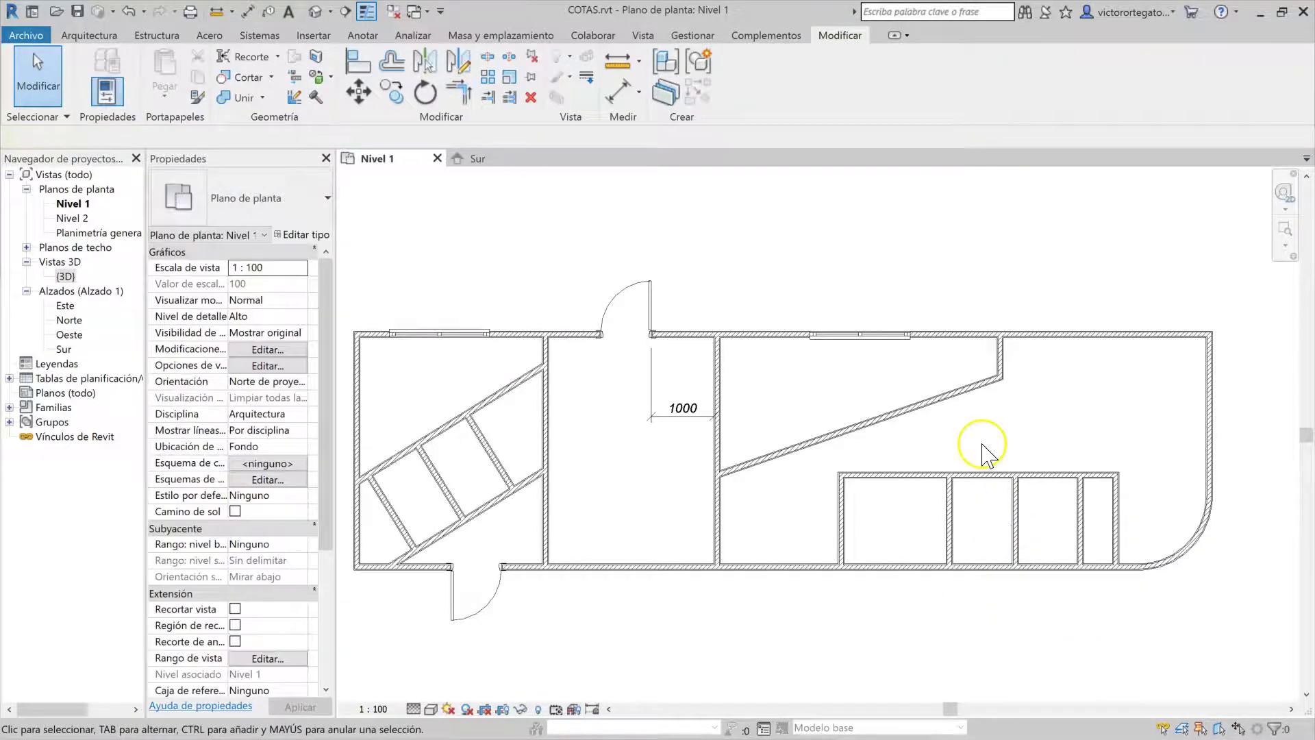
scroll(873, 497, down, 1)
middle_drag(869, 498, 925, 477)
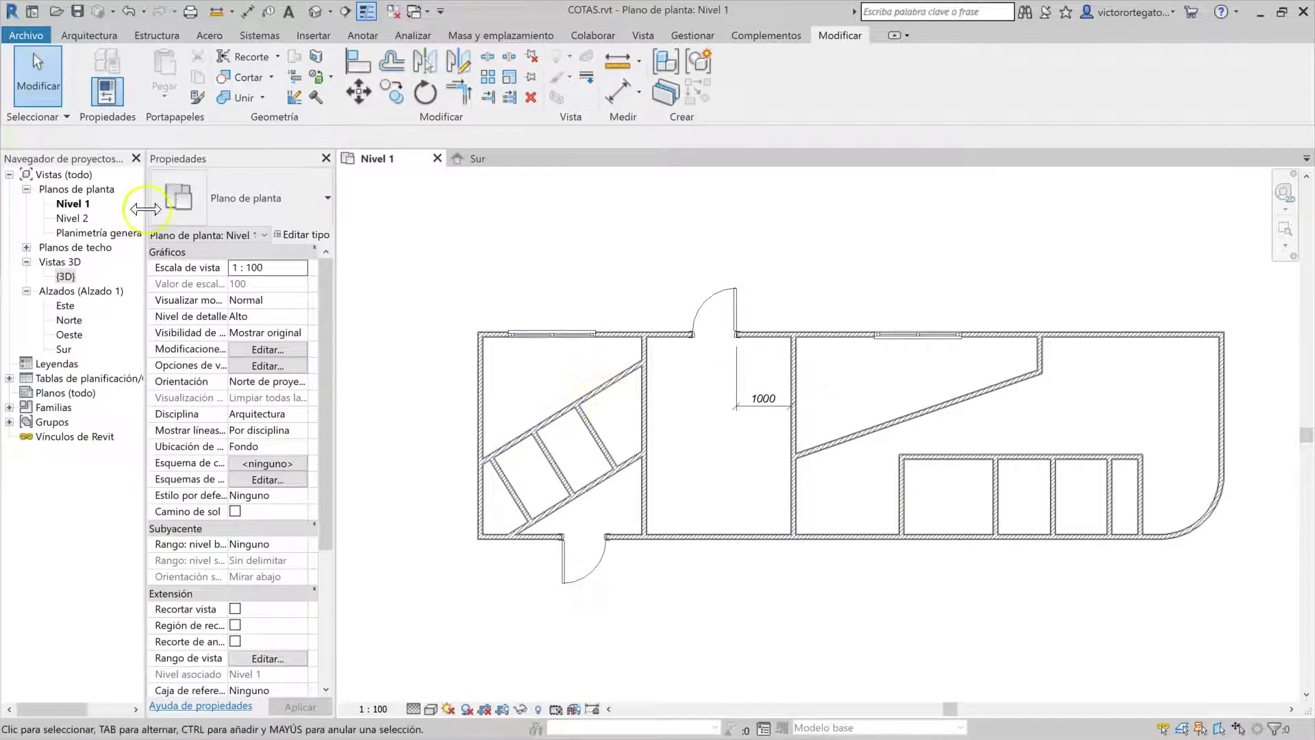
Open the Sur elevation, stretch the top of the tall partition wall up to Nivel 3, and lock it to that level.
double_click(69, 349)
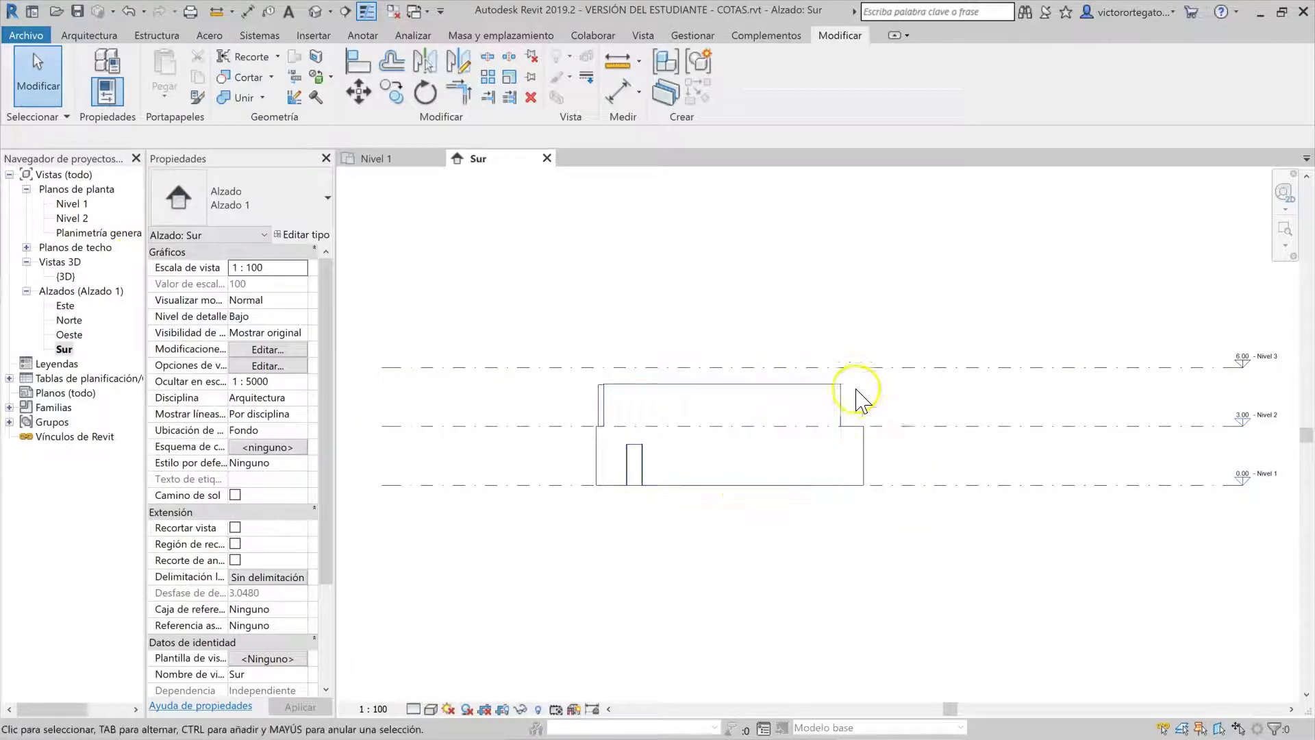
click(835, 400)
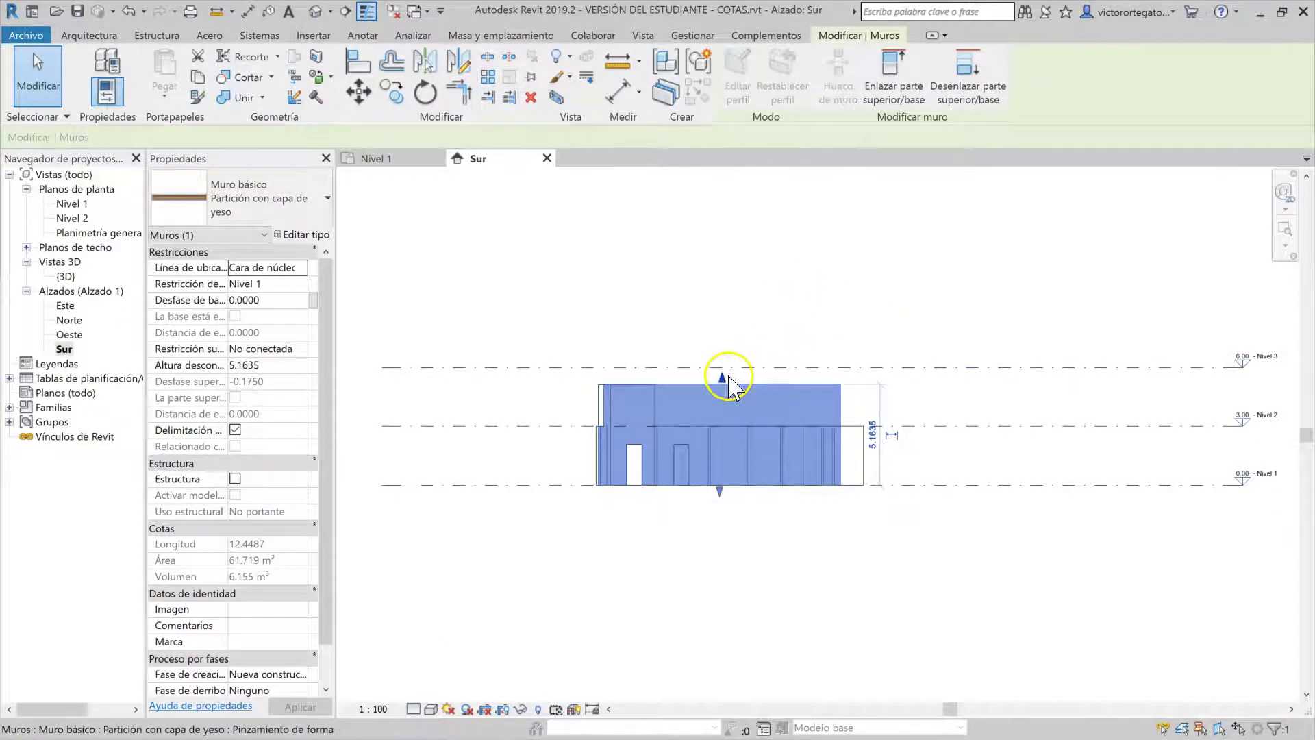
drag(725, 383, 722, 374)
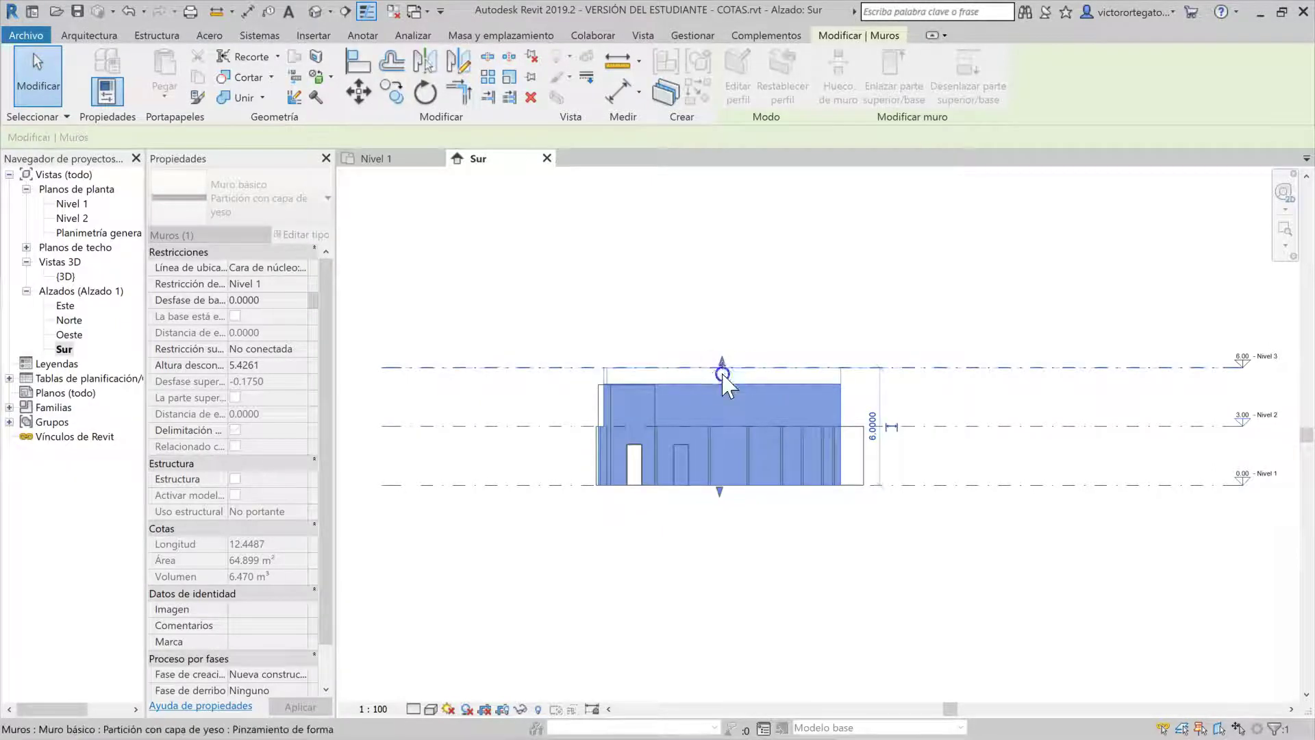
click(827, 354)
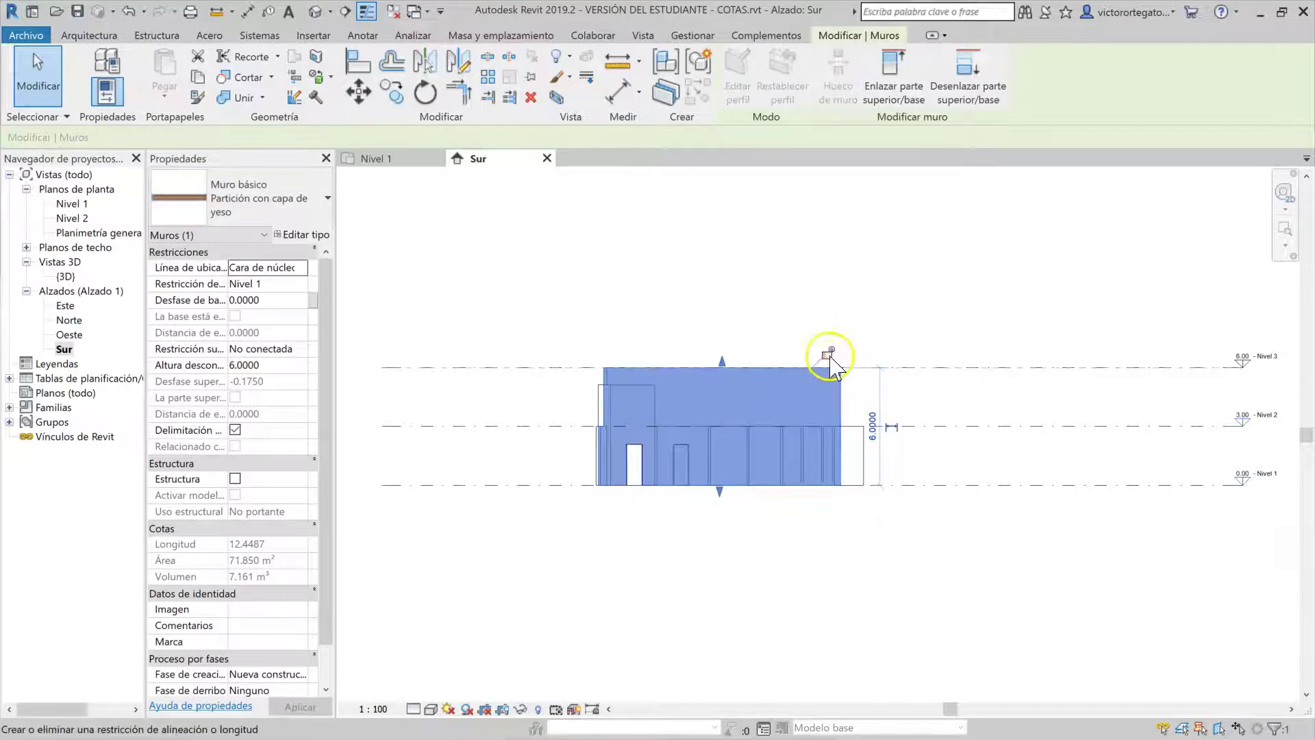
click(896, 296)
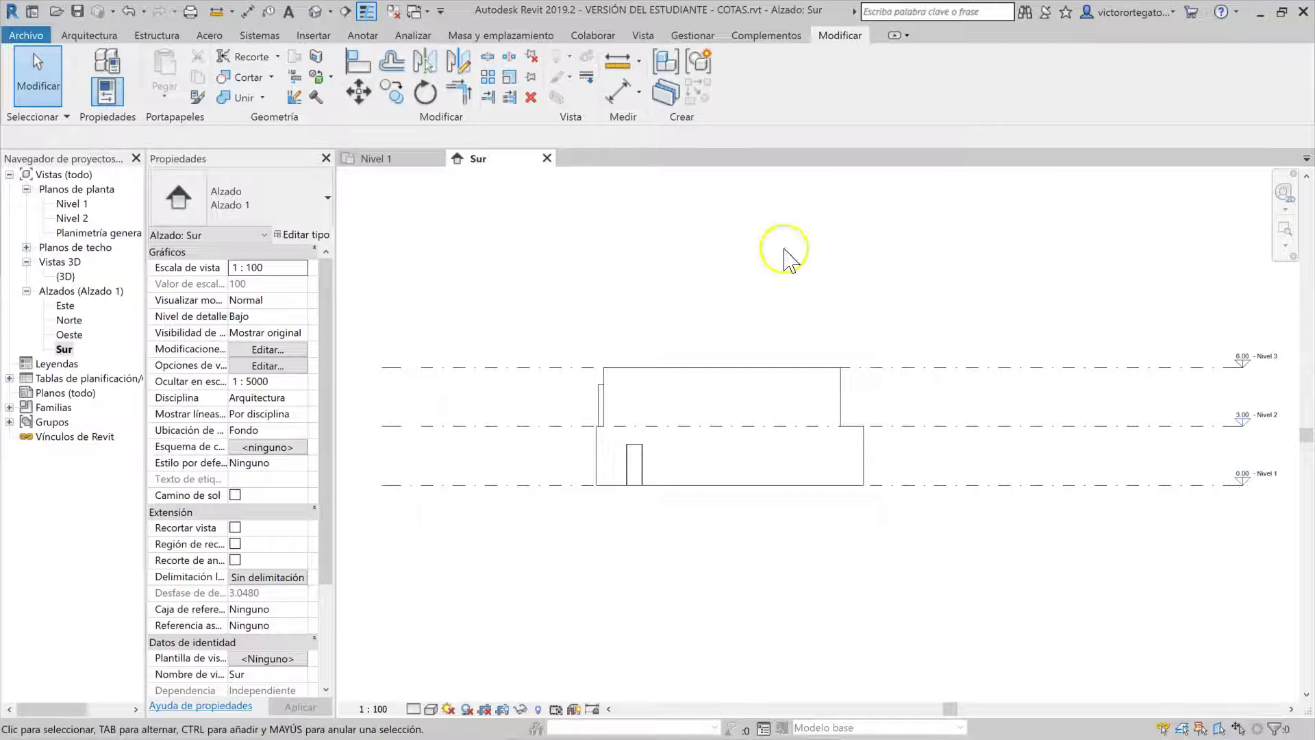
Set the elevation of Nivel 3 to 8 m.
click(956, 370)
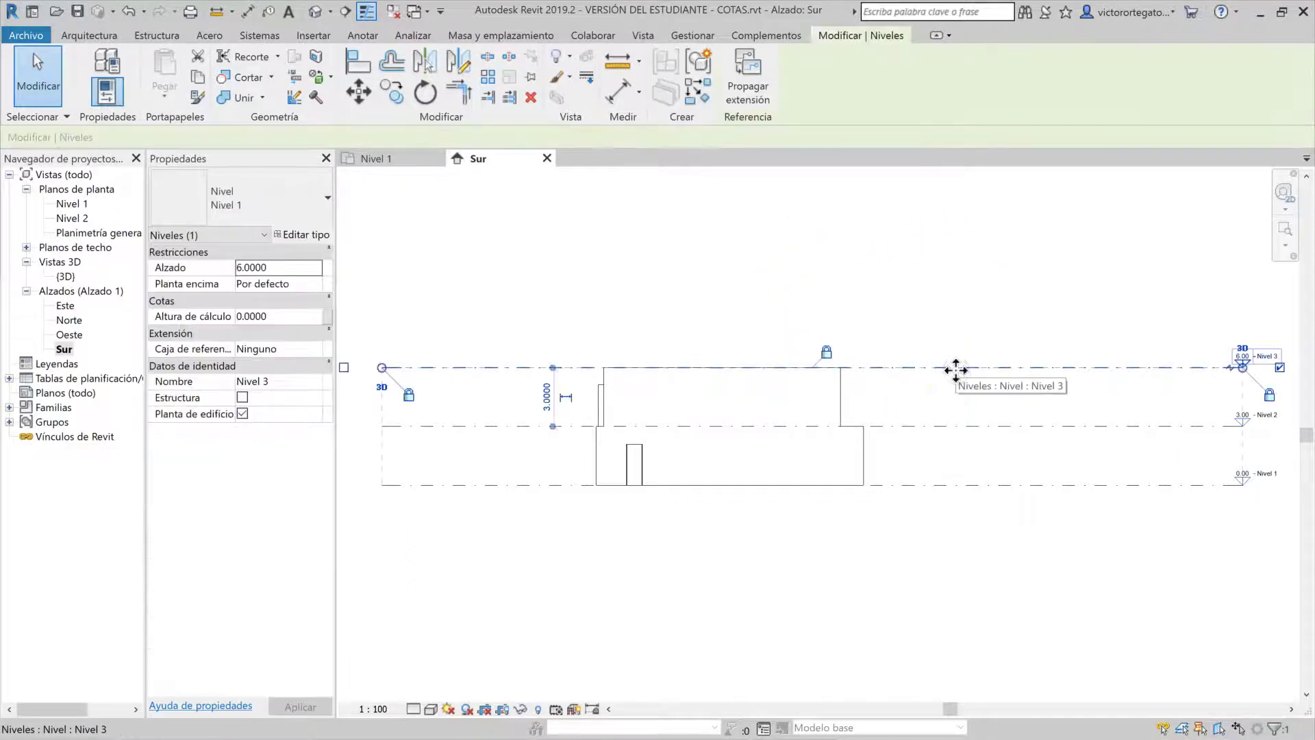
click(296, 269)
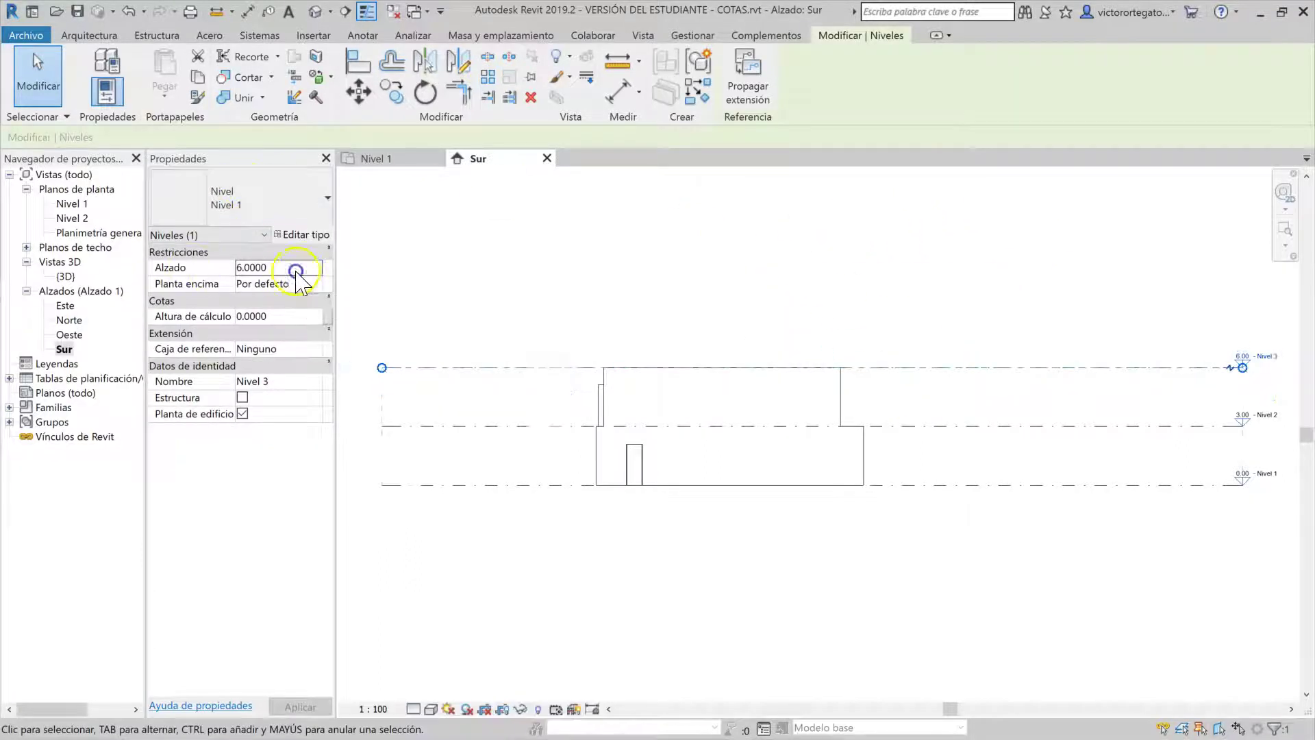
text(8)
key(Return)
click(843, 363)
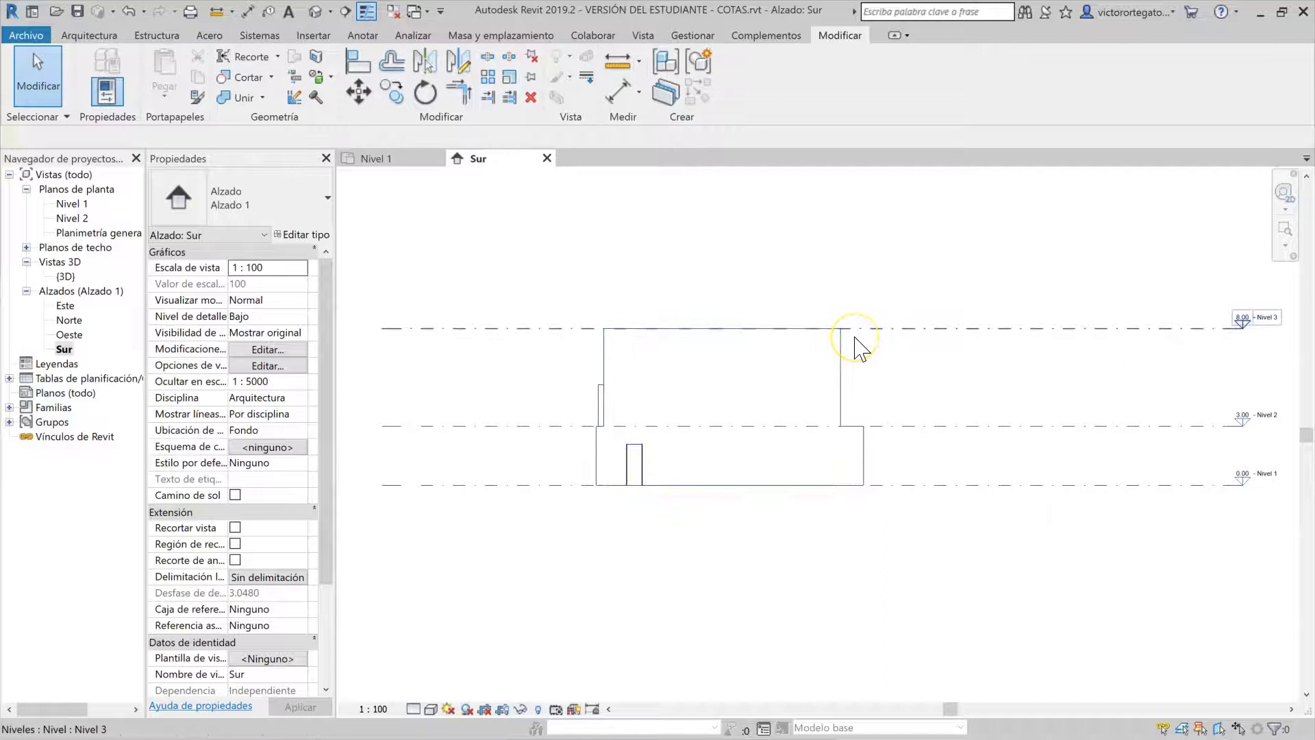
click(368, 335)
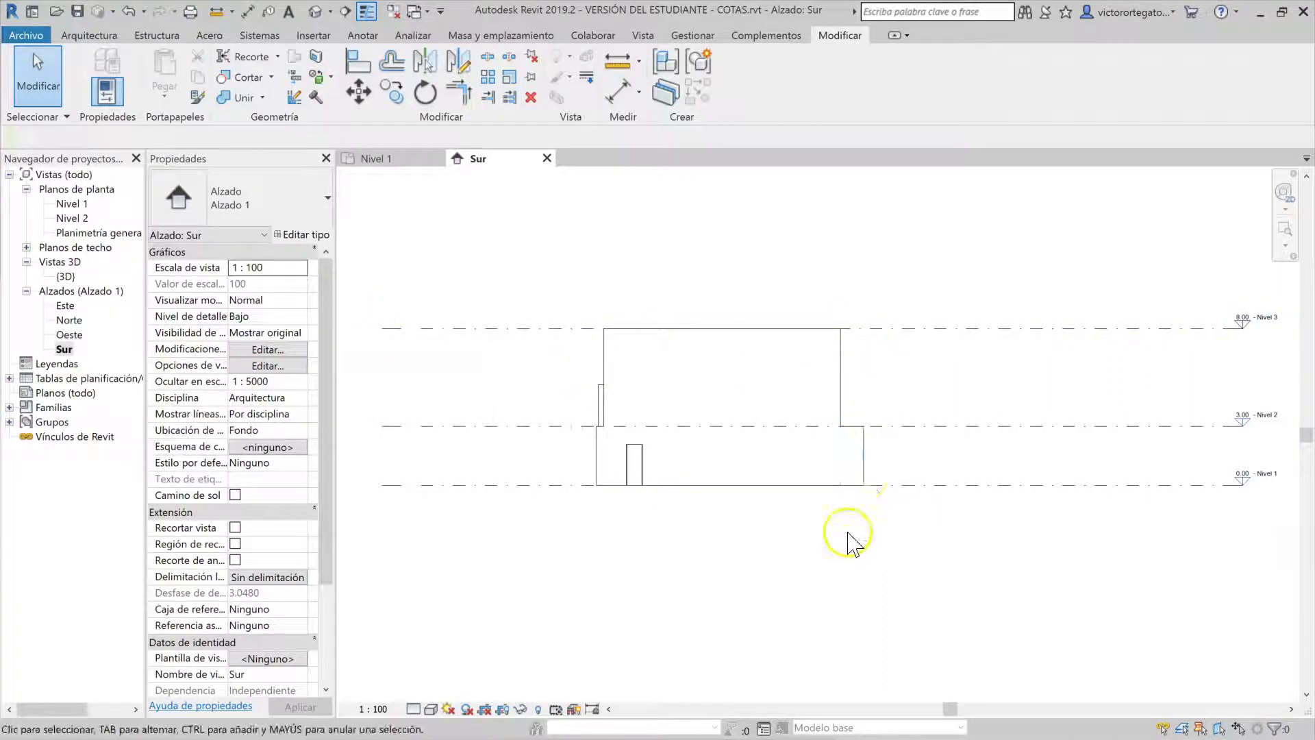
scroll(793, 448, down, 1)
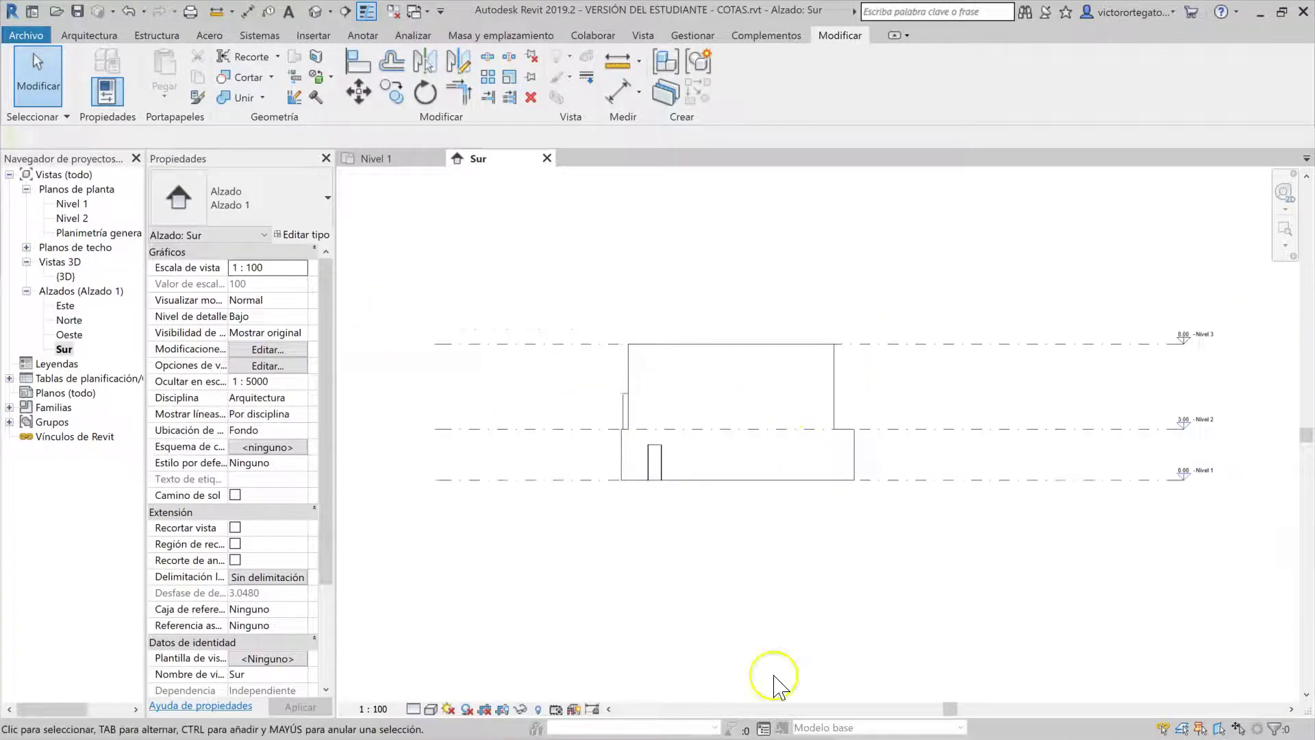
In the Nivel 1 plan, place one aligned chain dimension across the five parallel walls of the lower row, below the exterior wall.
double_click(70, 205)
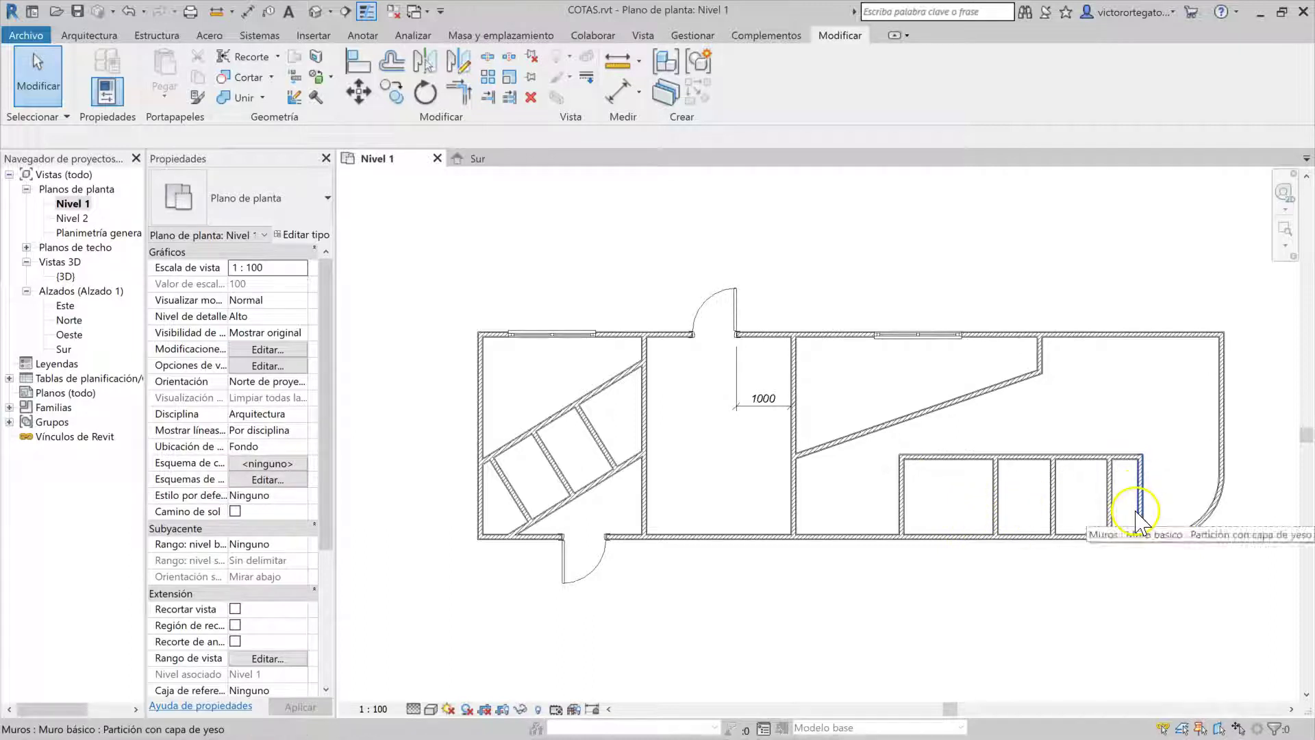
key(d)
key(i)
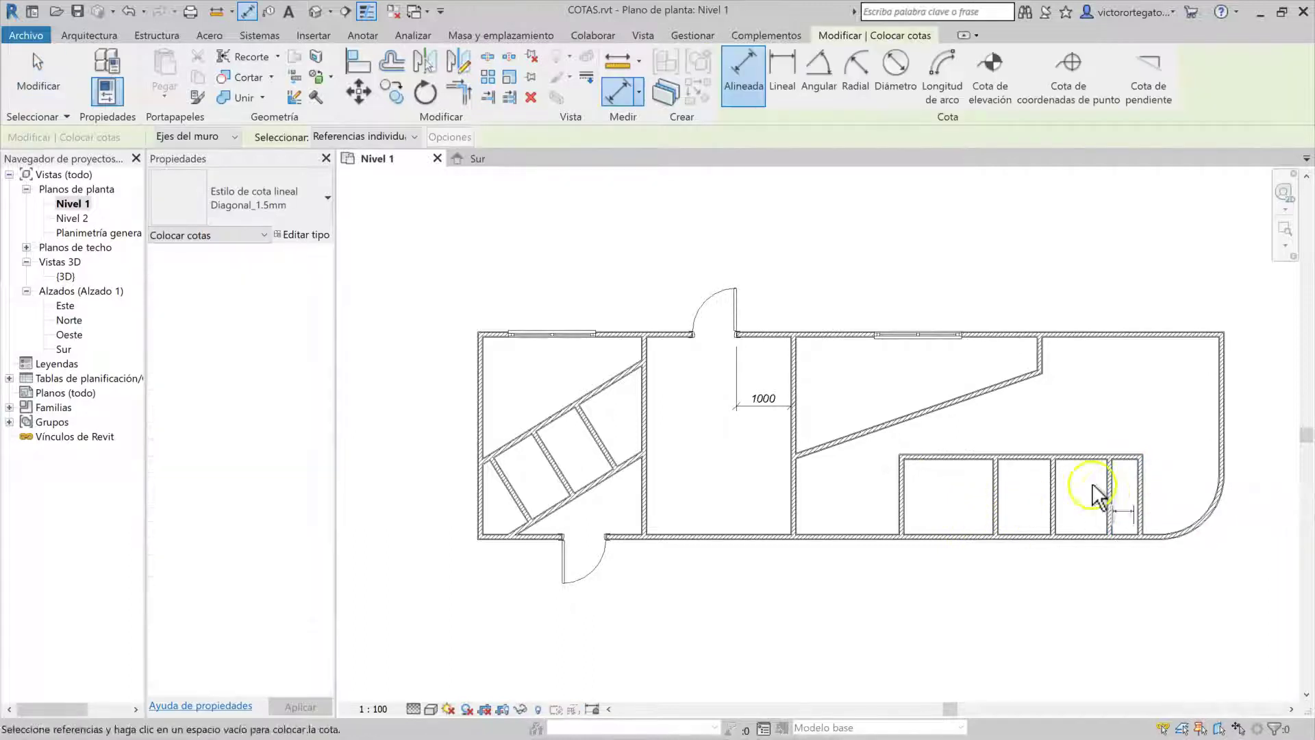
click(903, 488)
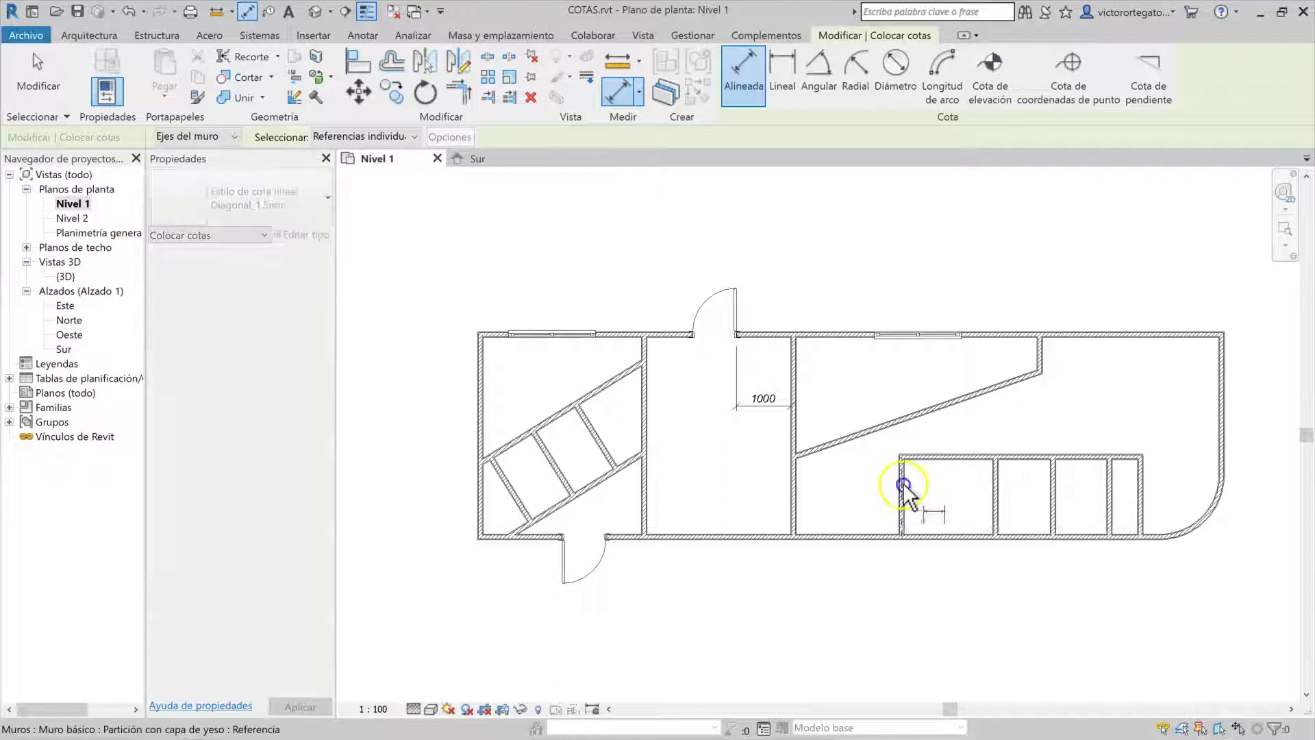
click(998, 490)
click(1052, 486)
click(1108, 500)
click(1139, 507)
click(1134, 575)
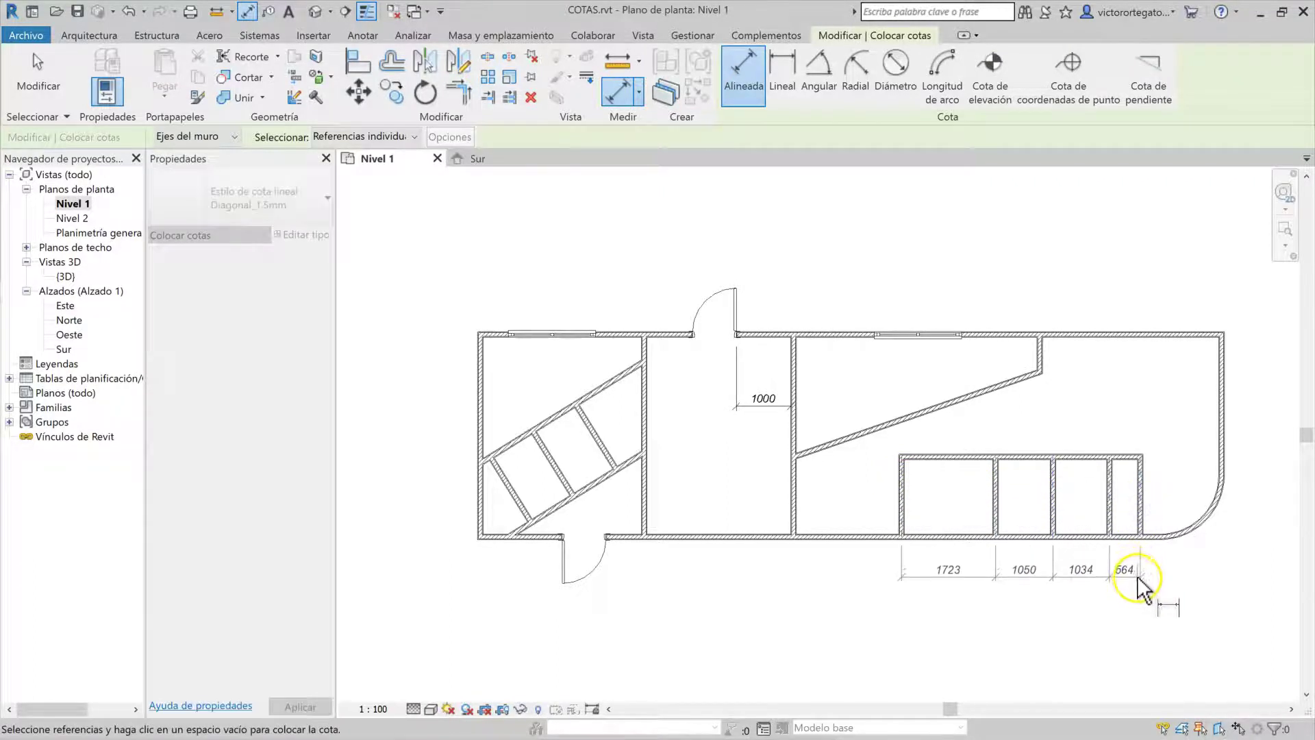
click(1138, 582)
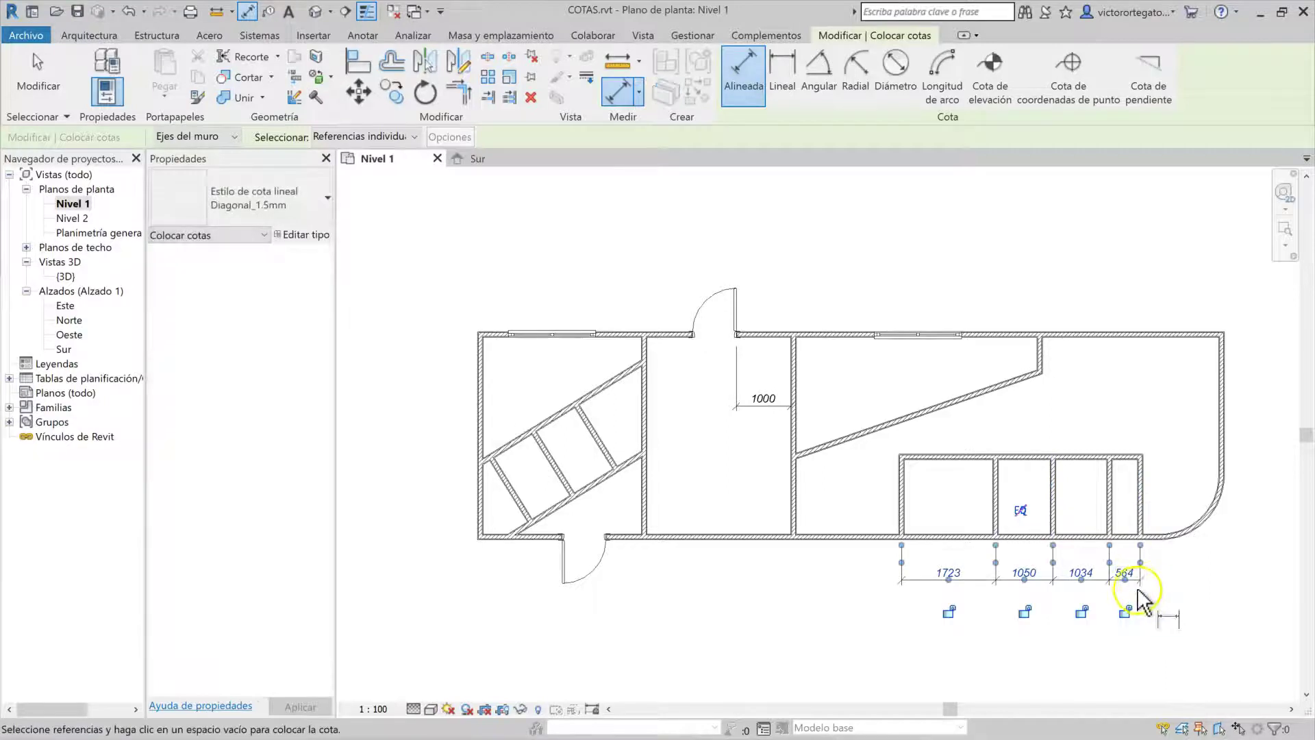
Apply the EQ equality constraint to the chain dimension of the lower row of walls and end the dimension command.
scroll(1139, 599, up, 2)
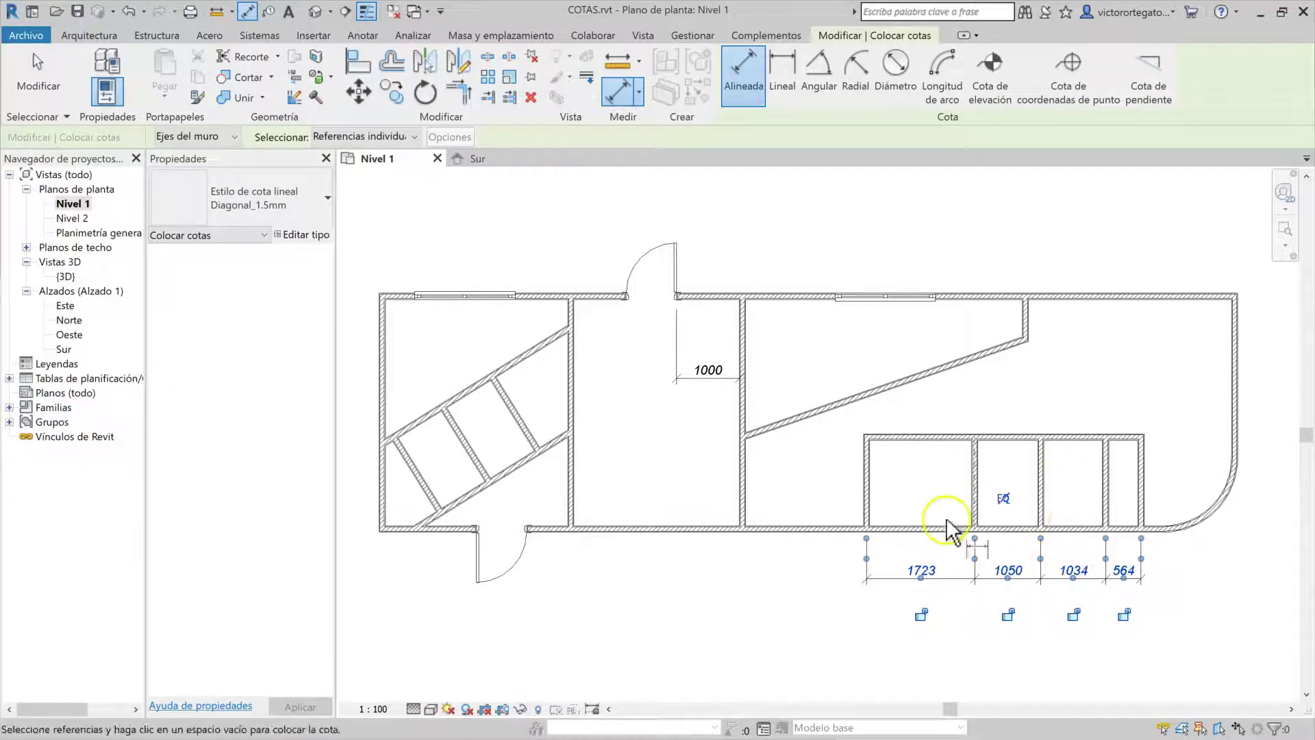
scroll(1002, 504, up, 2)
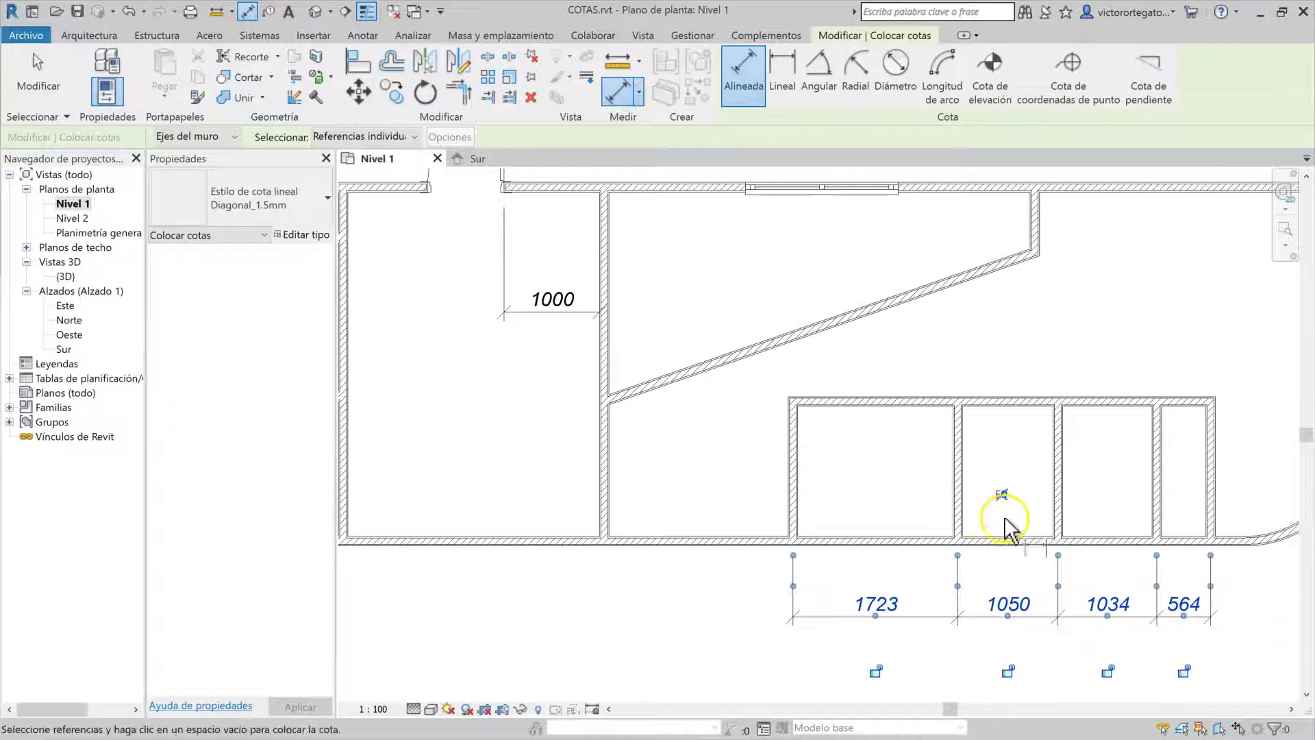
click(1004, 493)
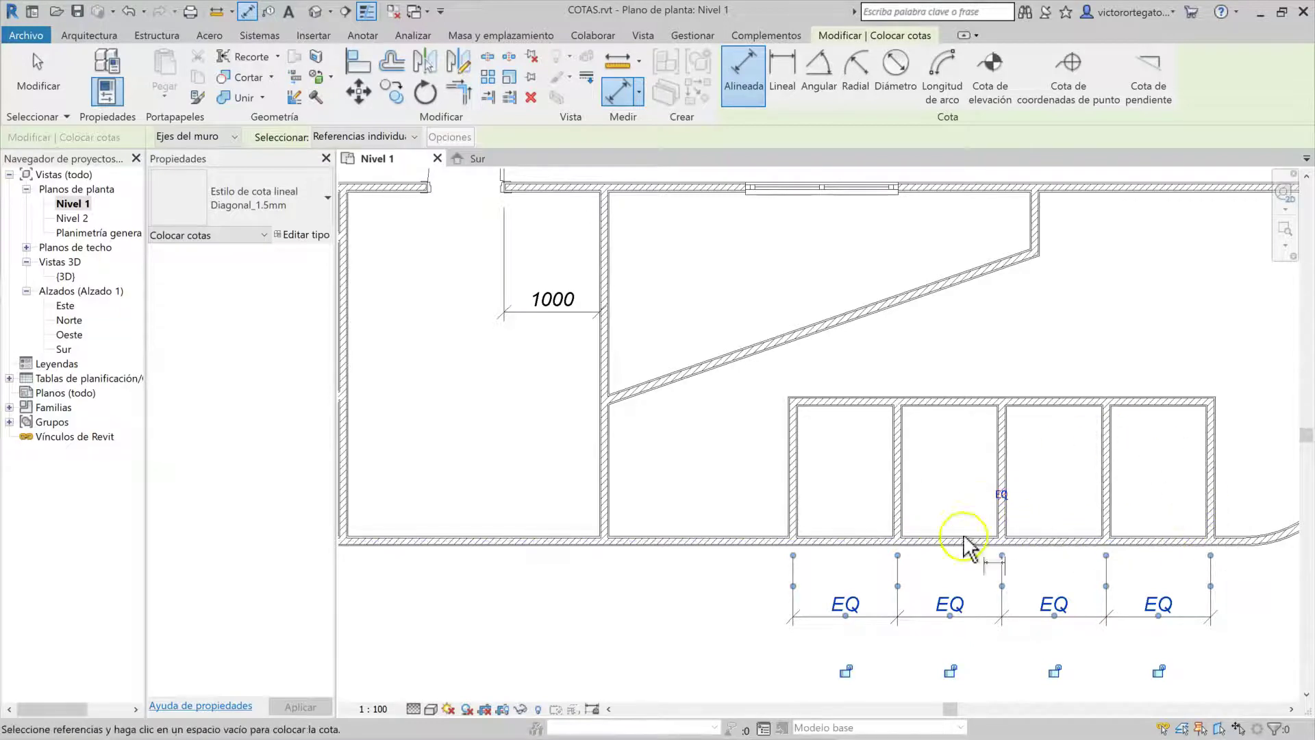
scroll(983, 461, down, 1)
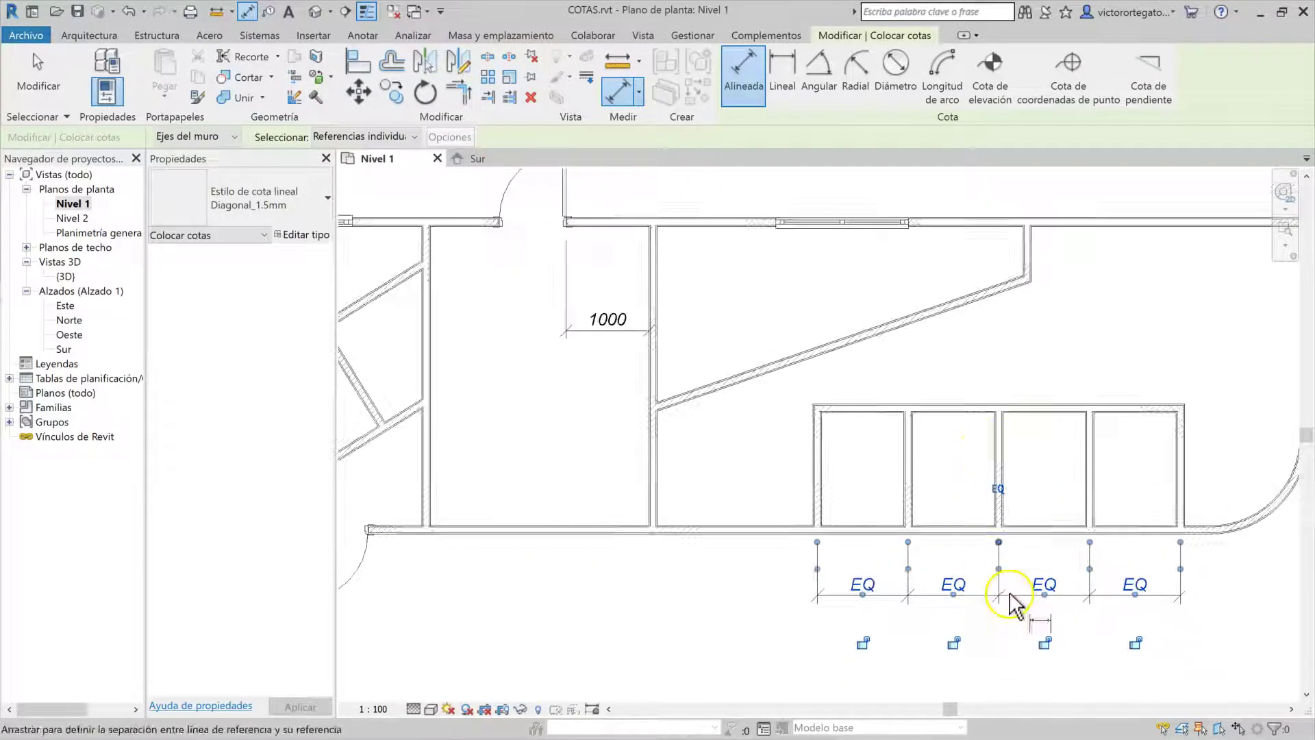
middle_drag(1012, 606, 1020, 548)
key(Escape)
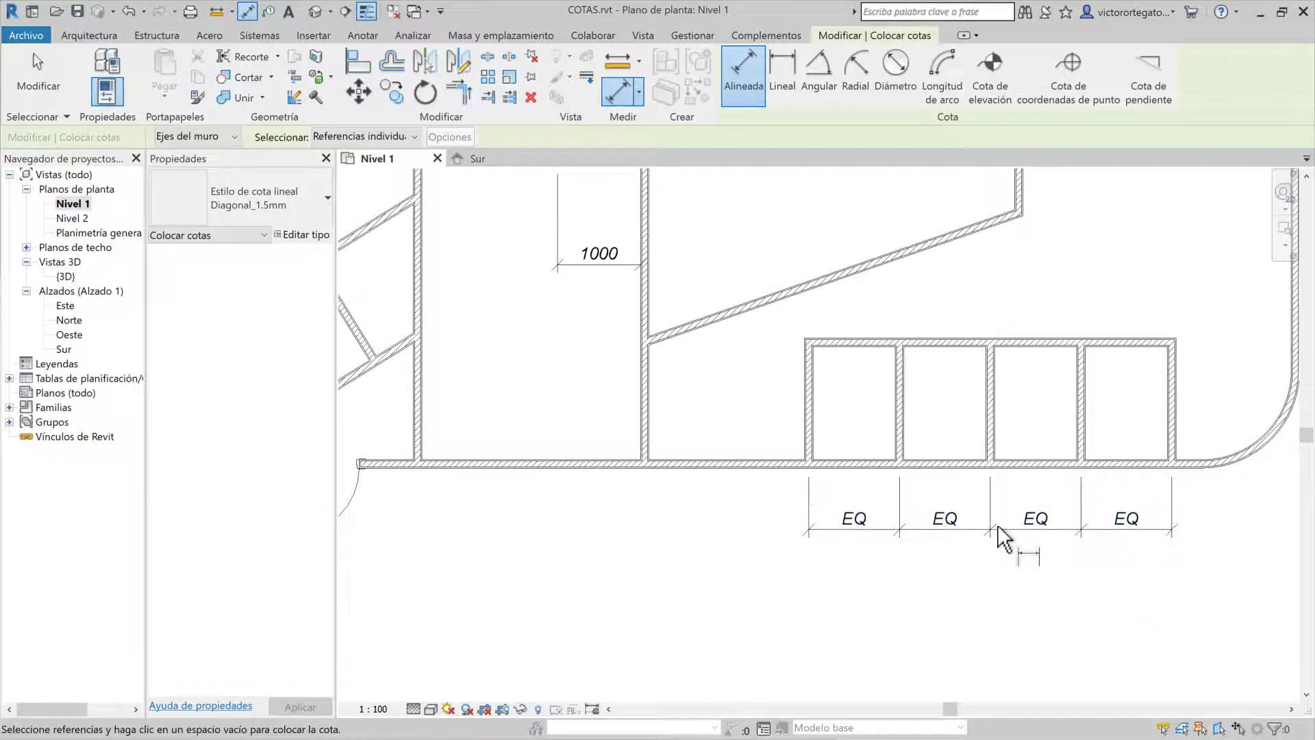
key(Escape)
Test the equal spacing by nudging the row's left end wall outward and shifting it back inward, to about 4.09 m from the right end wall.
click(808, 407)
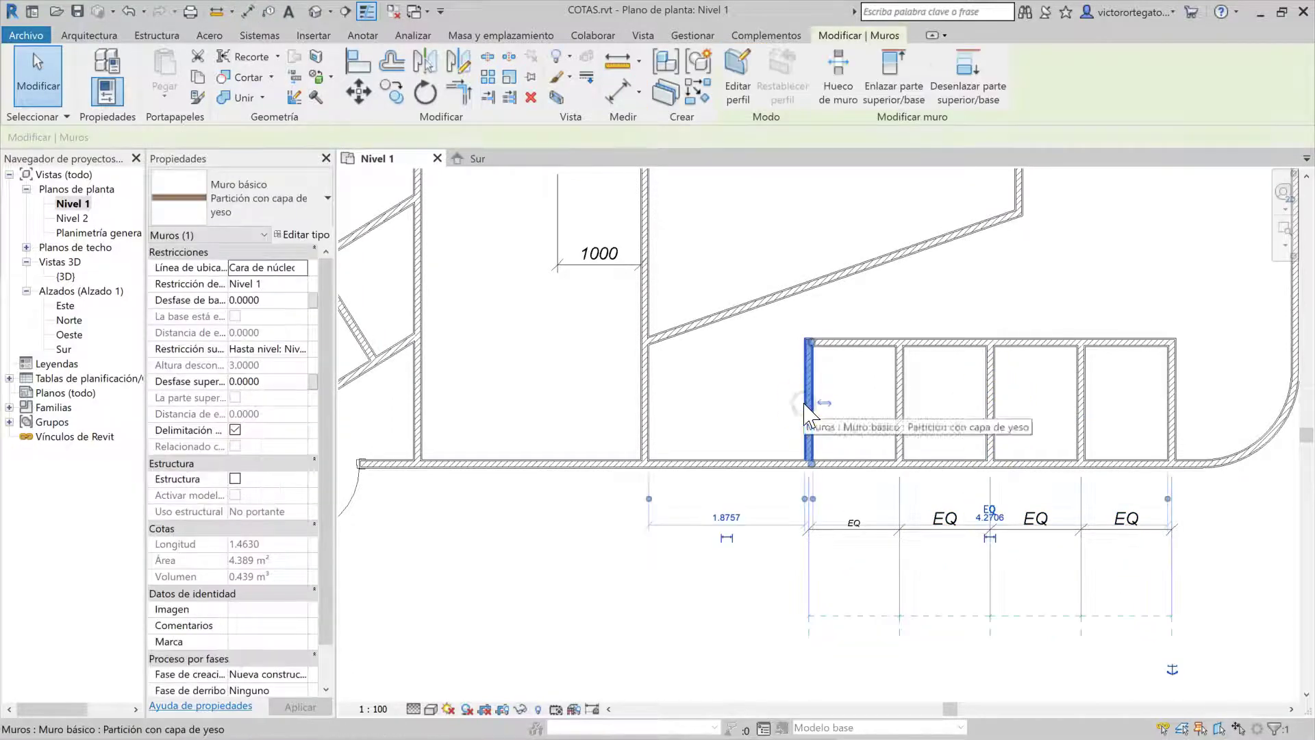
key(Left)
key(Left)
key(Left)
key(Left)
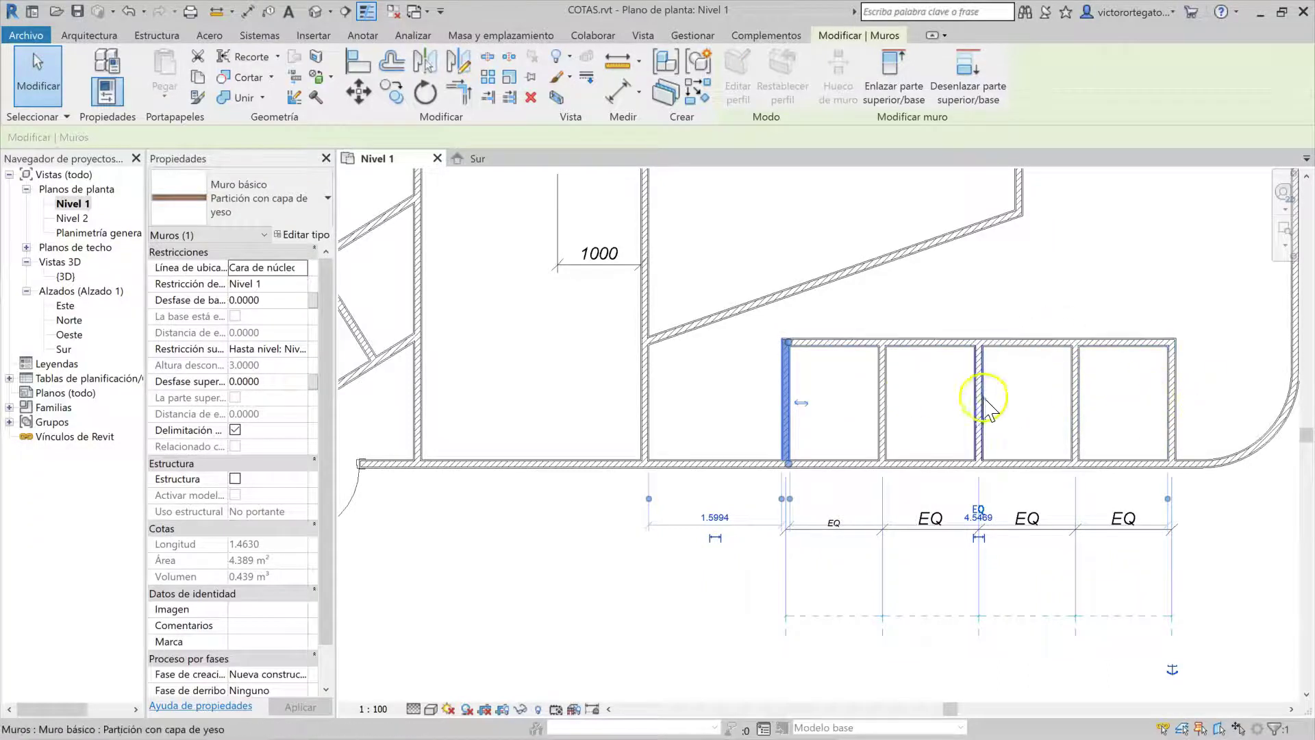
key(Left)
key(Left)
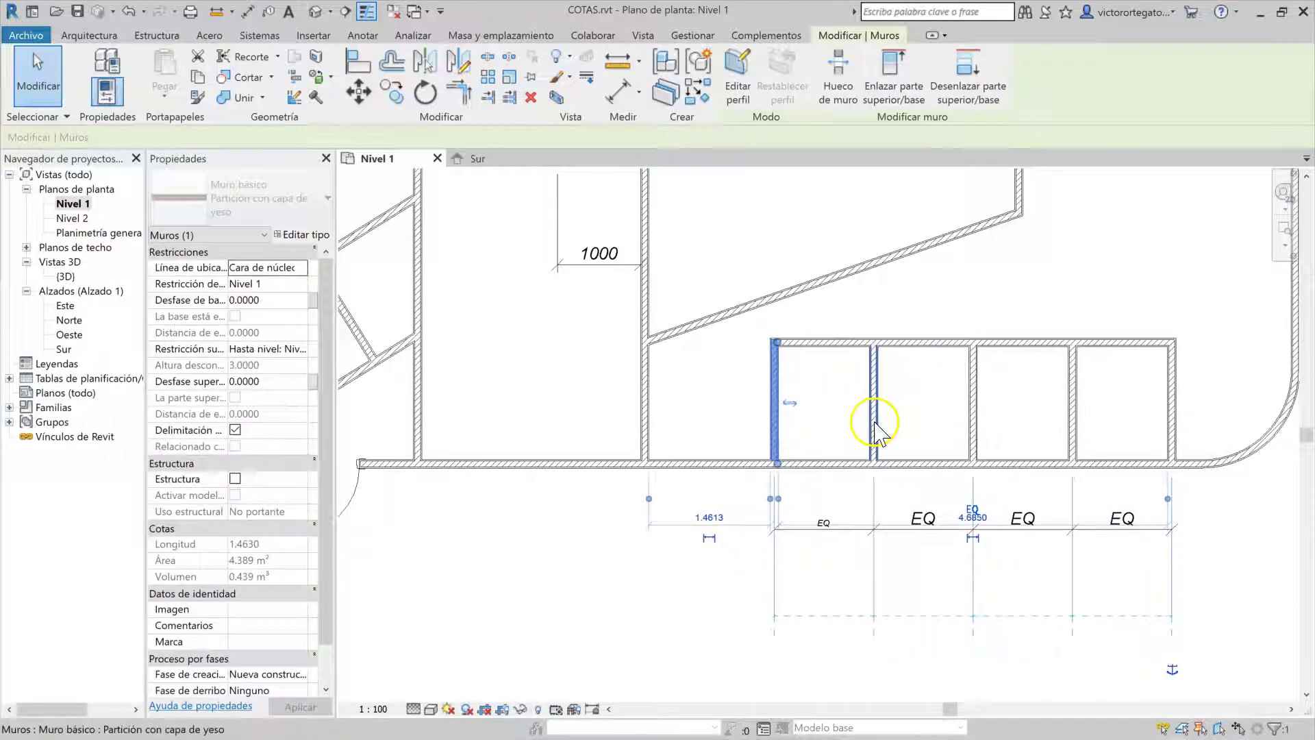
key(Left)
middle_drag(760, 418, 743, 394)
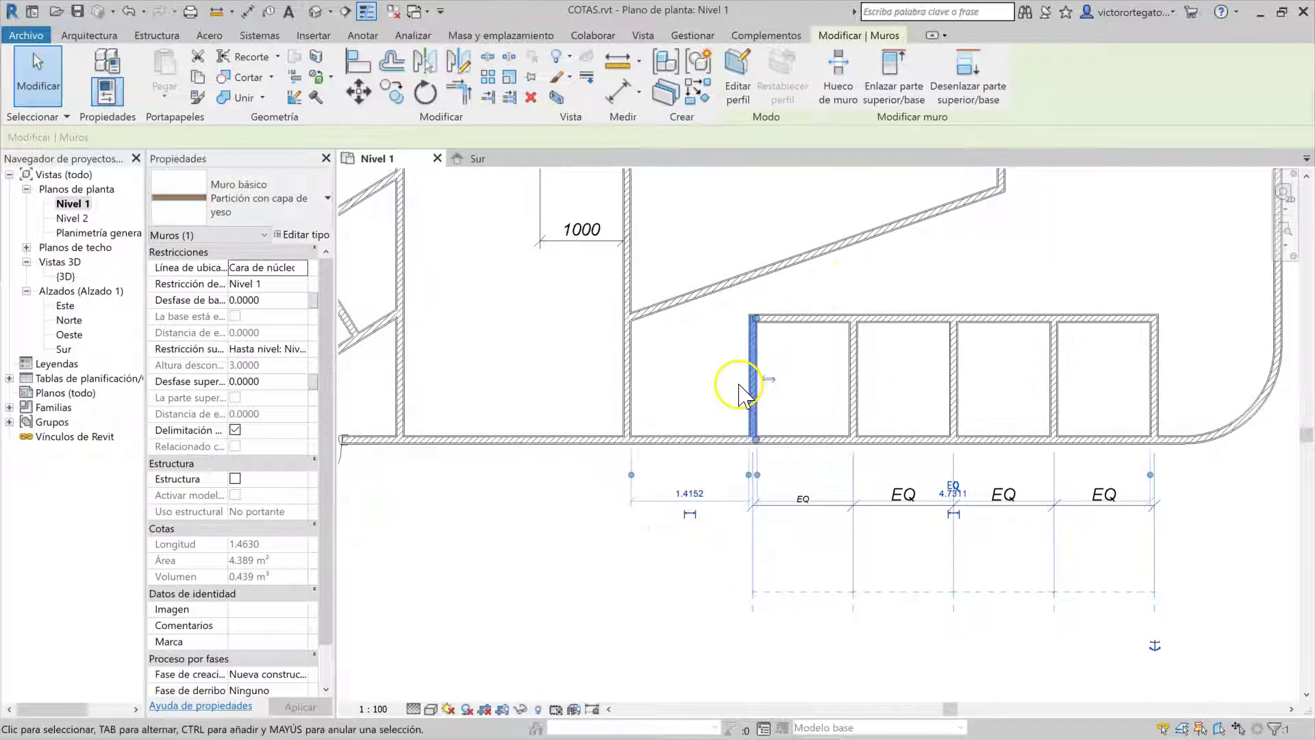
click(758, 339)
key(Left)
key(Left)
key(Left)
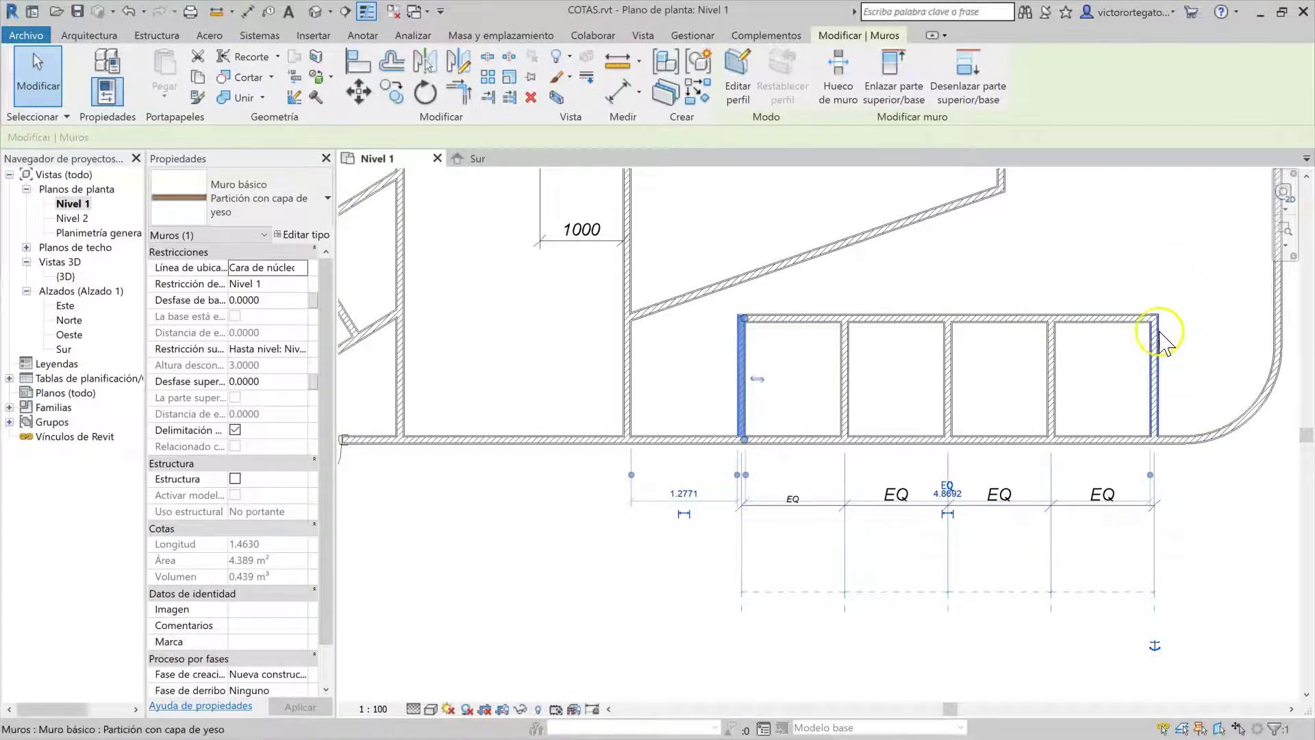
drag(764, 356, 803, 363)
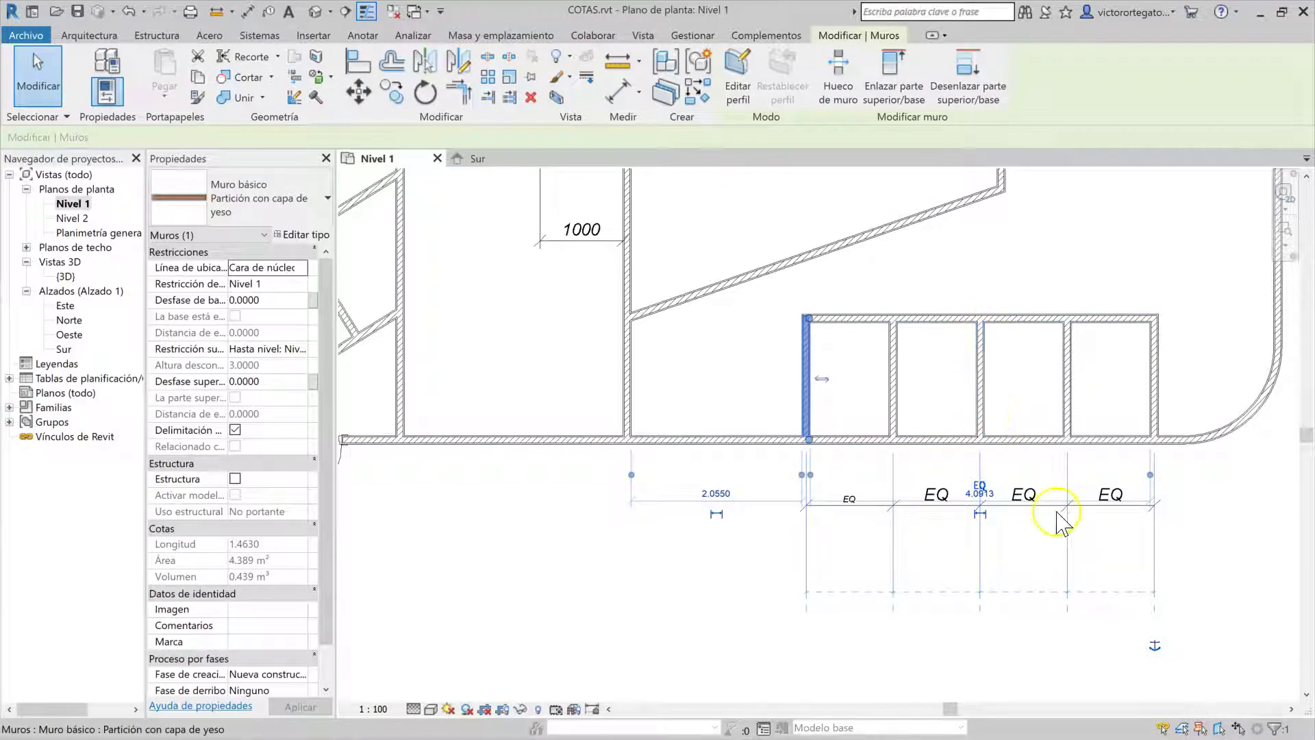
Move the equality anchor to the row's middle wall and nudge the left end wall outward to about 2.27 m from it.
click(1153, 644)
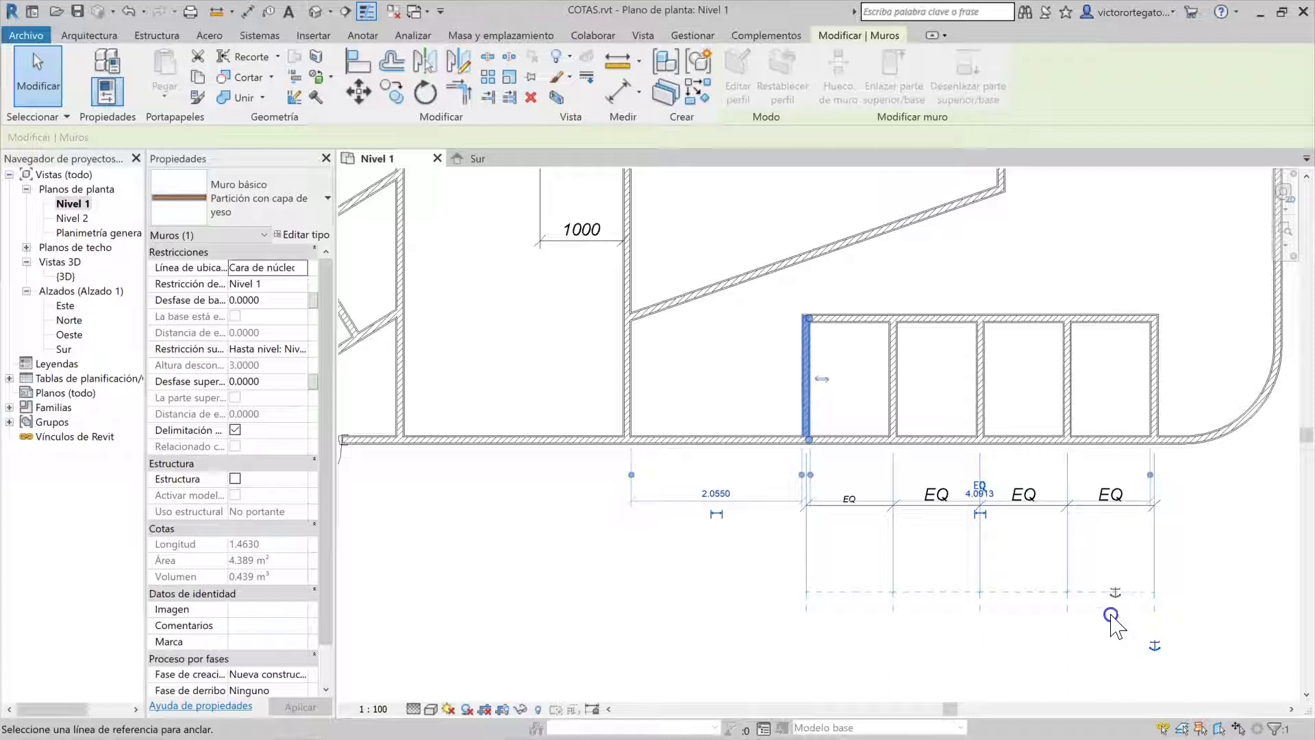
click(982, 588)
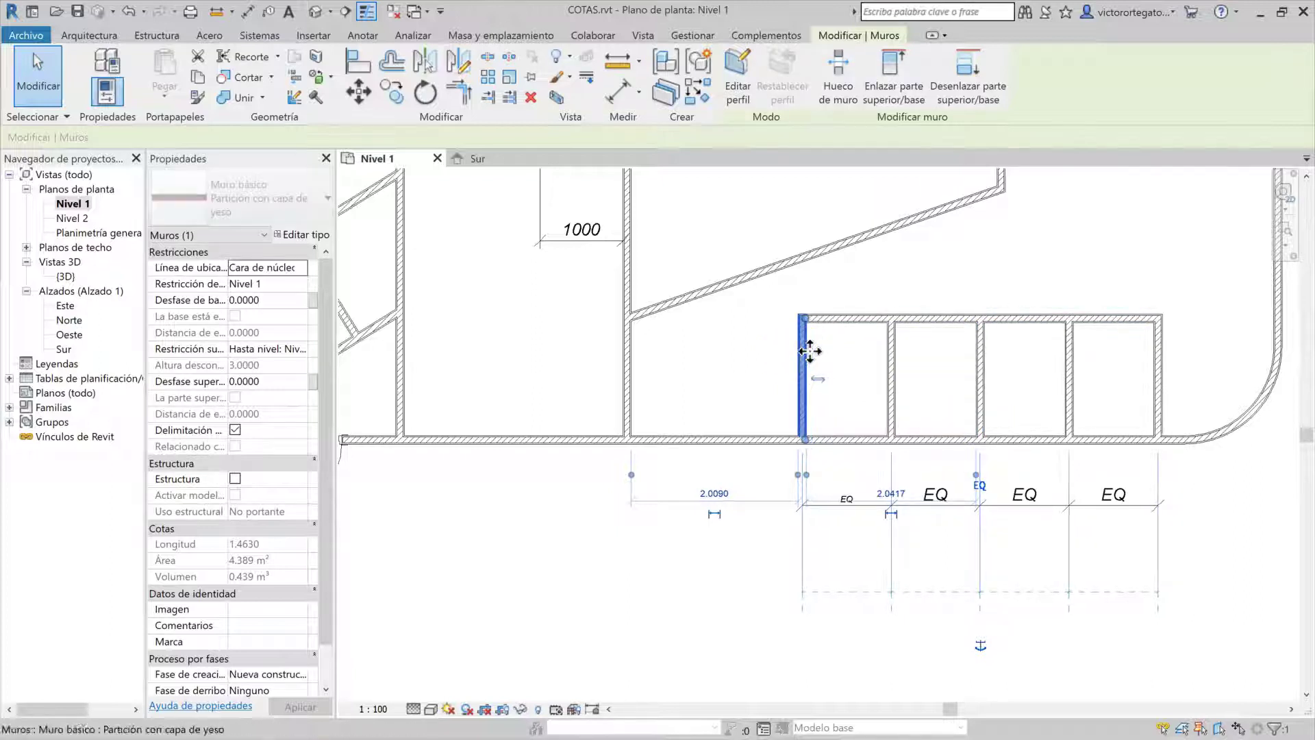
key(Left)
key(Left)
key(Left)
key(Left)
key(Left)
key(Right)
key(Right)
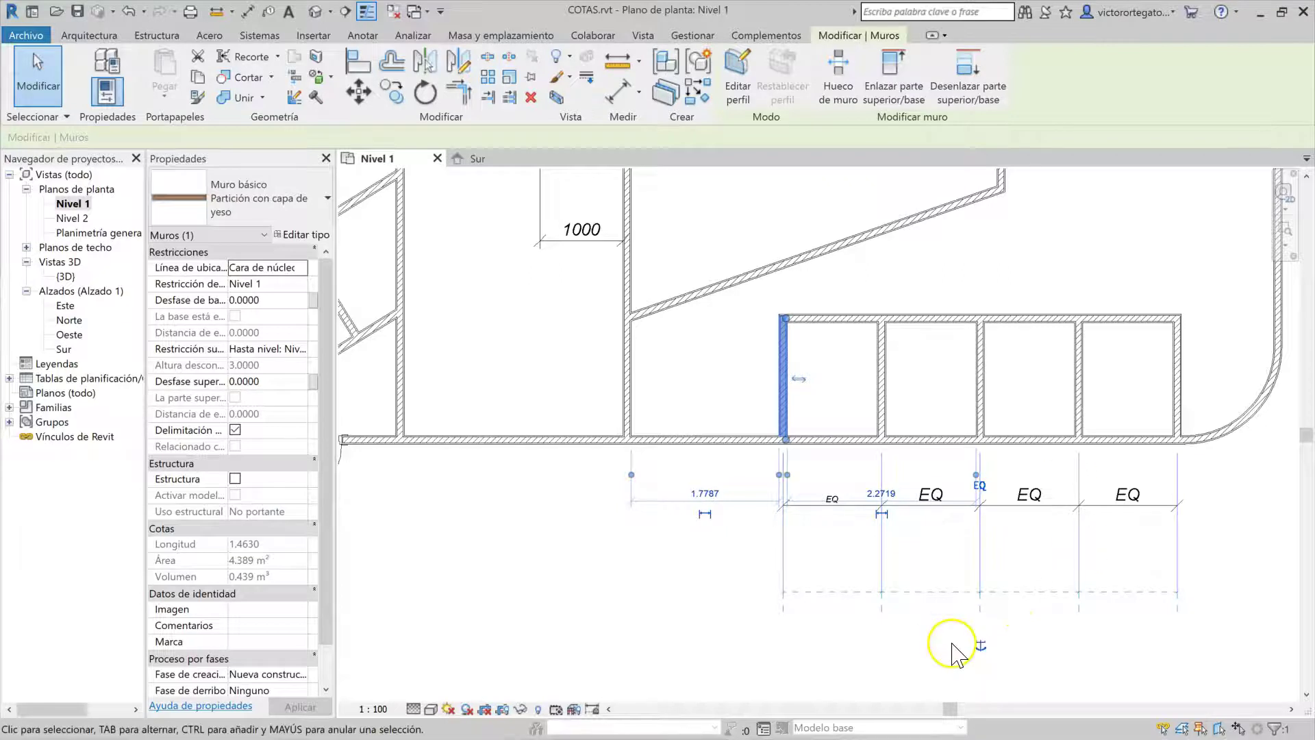
click(913, 536)
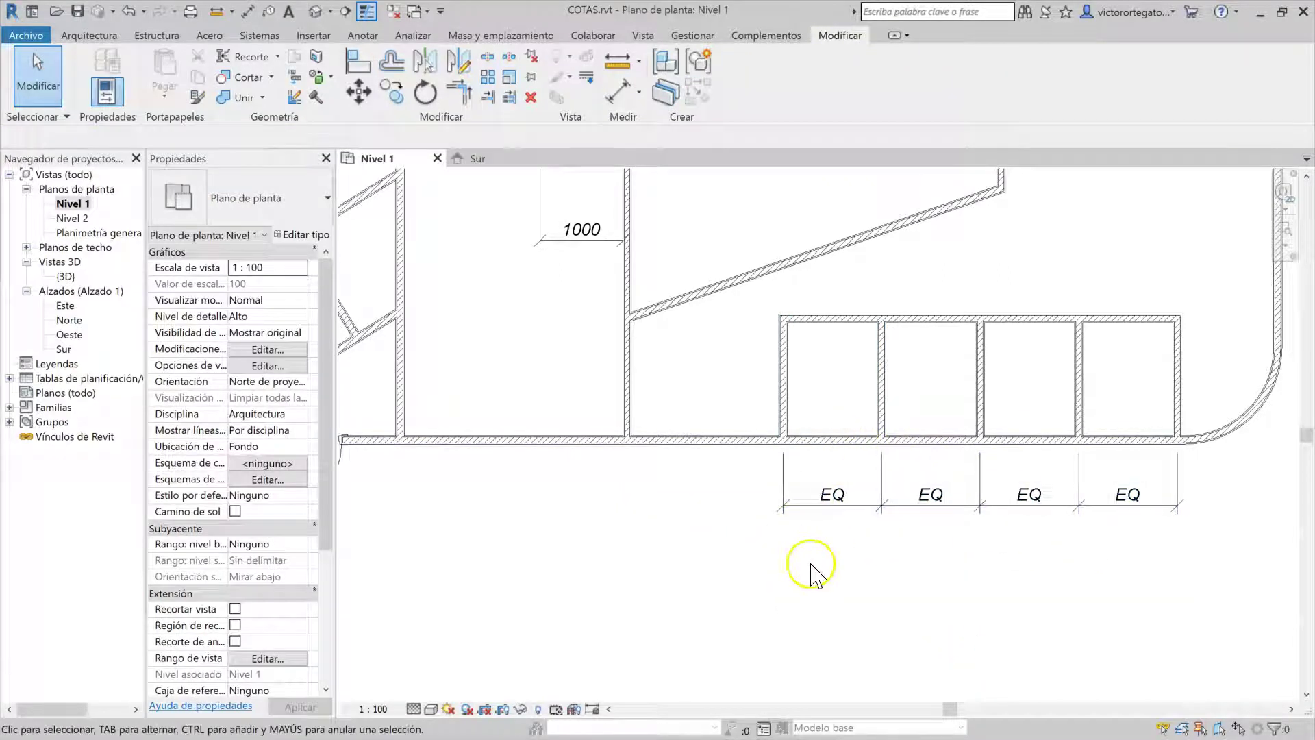
Turn off the equality constraint on the chain dimension below the row of walls.
click(926, 508)
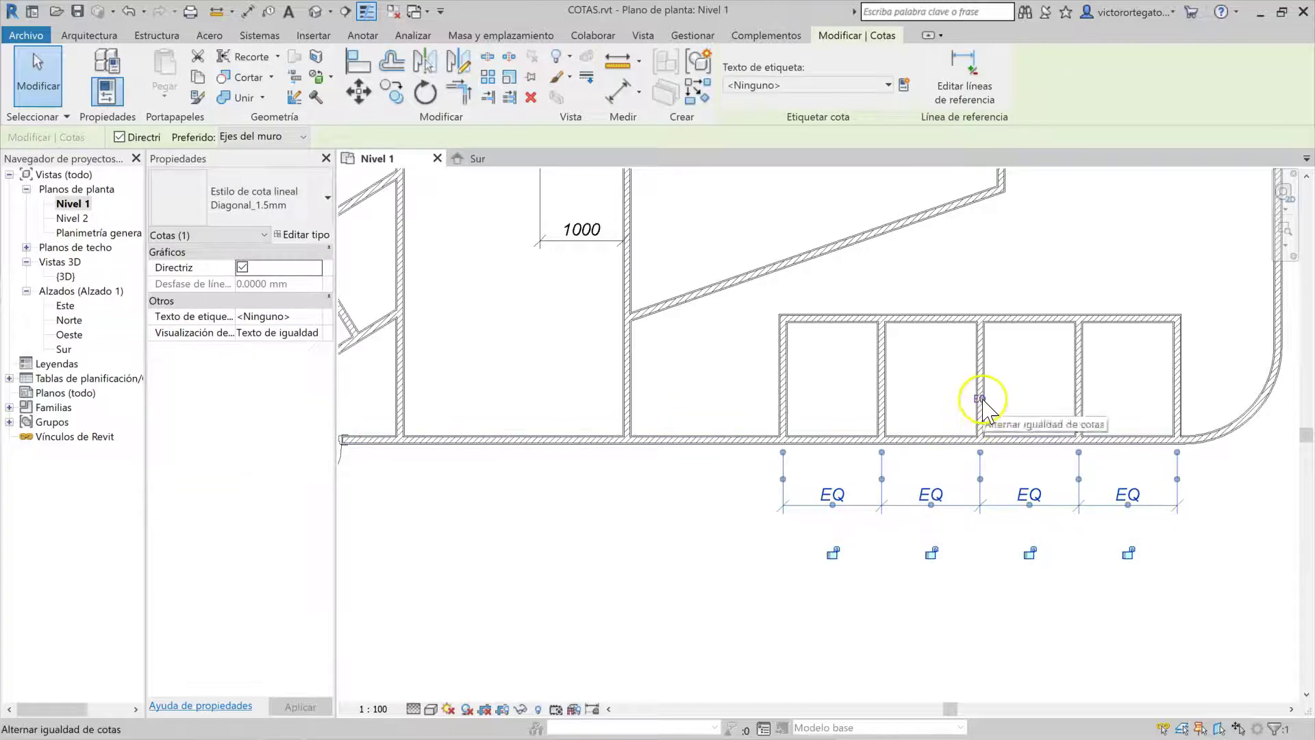
click(980, 399)
click(1061, 520)
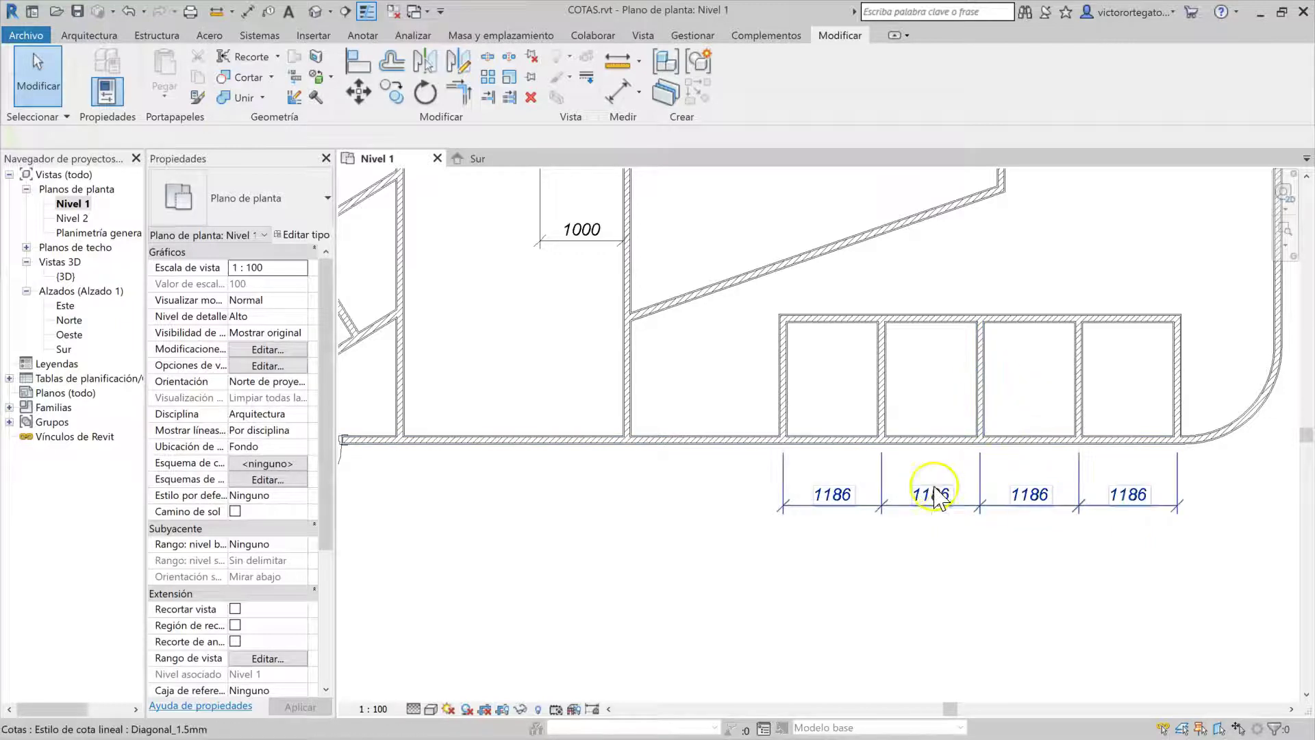
Try moving the row's middle wall to about 1634 mm from the wall on its left, and undo both the move and the equality removal.
click(980, 384)
drag(987, 376, 1021, 352)
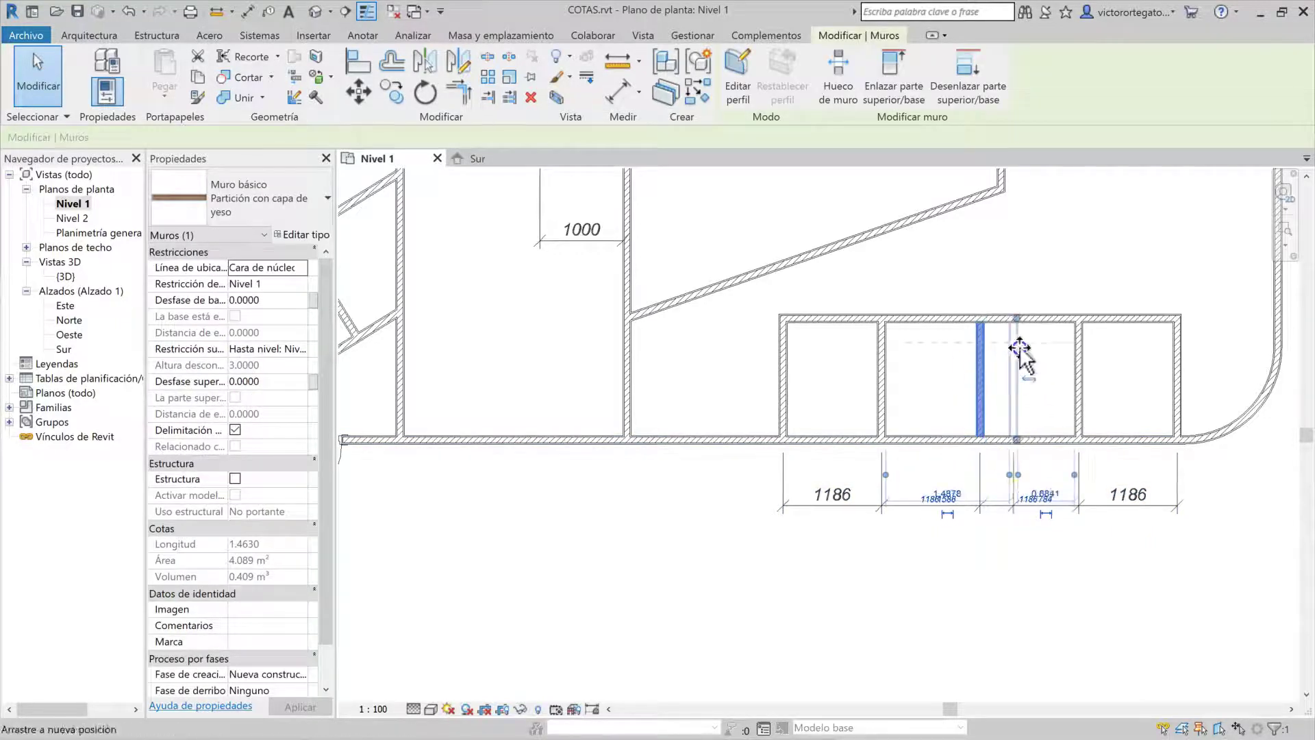
click(1027, 599)
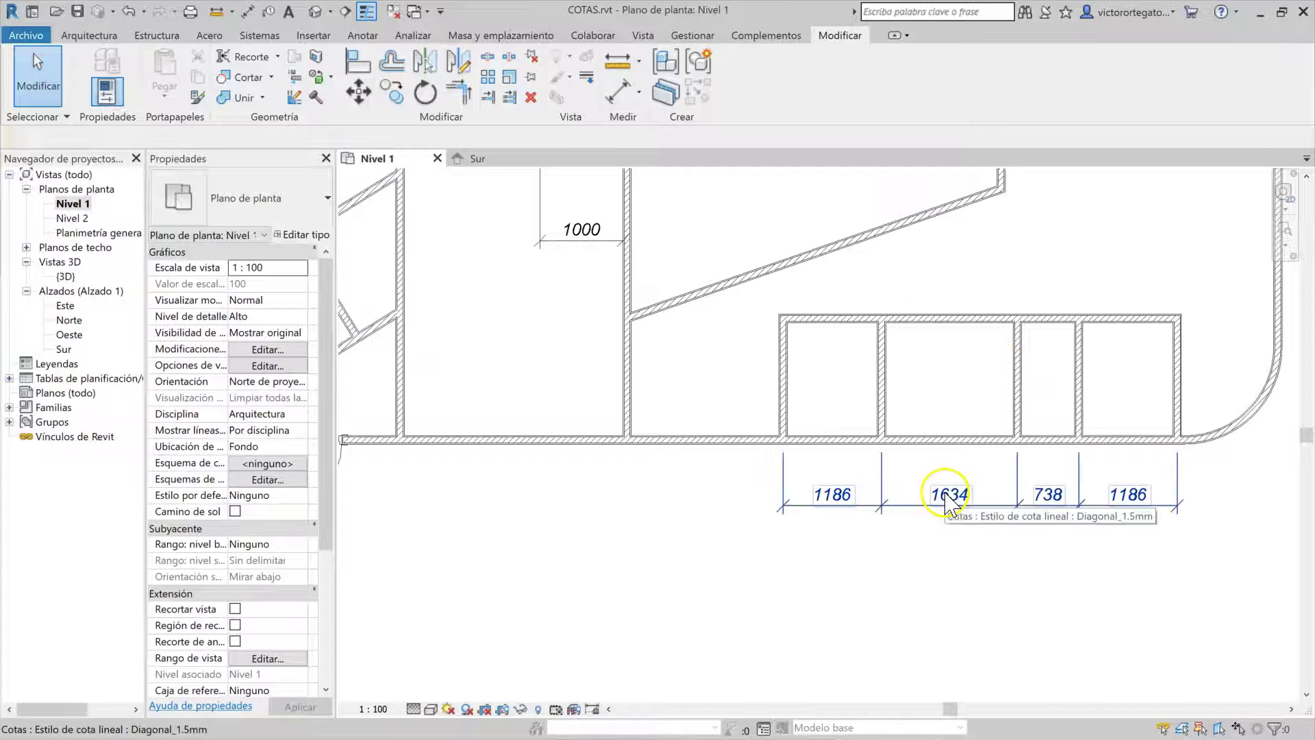
key(ctrl+z)
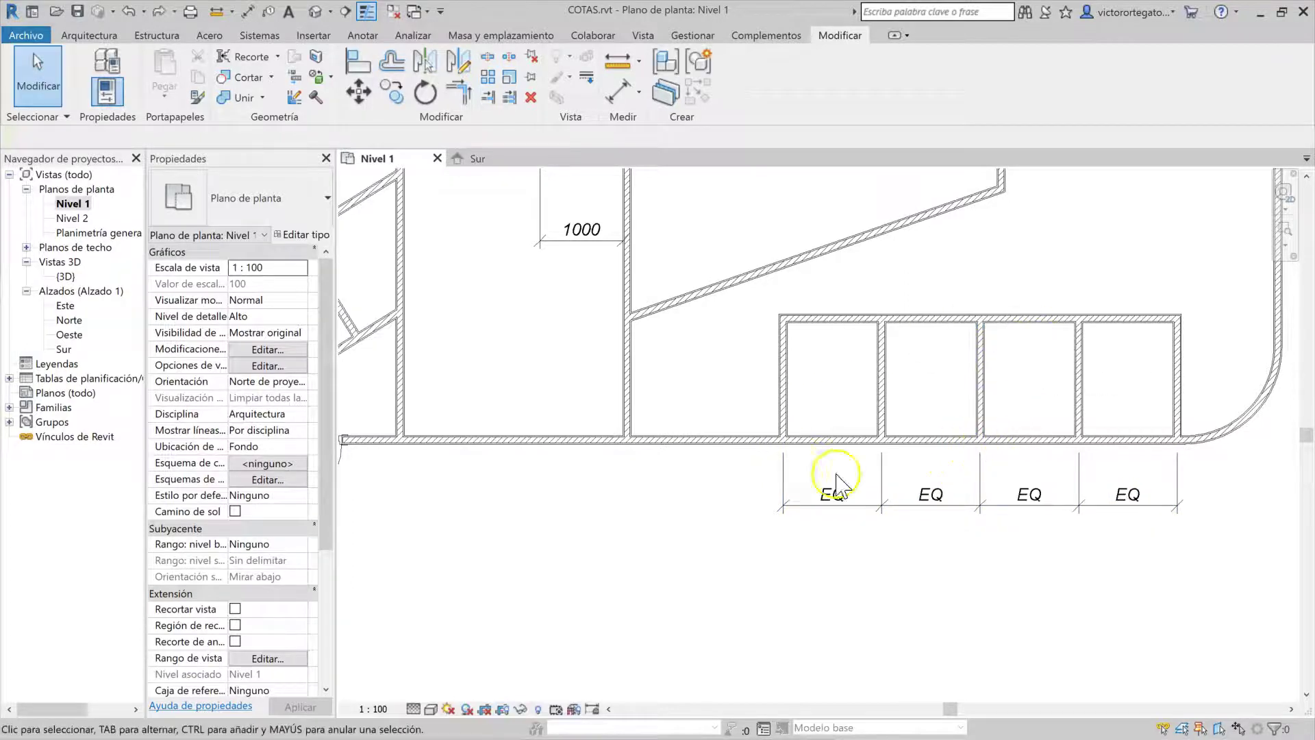
Try deleting the equality-constrained chain dimension below the row of walls, and cancel the deletion.
click(983, 378)
click(1038, 507)
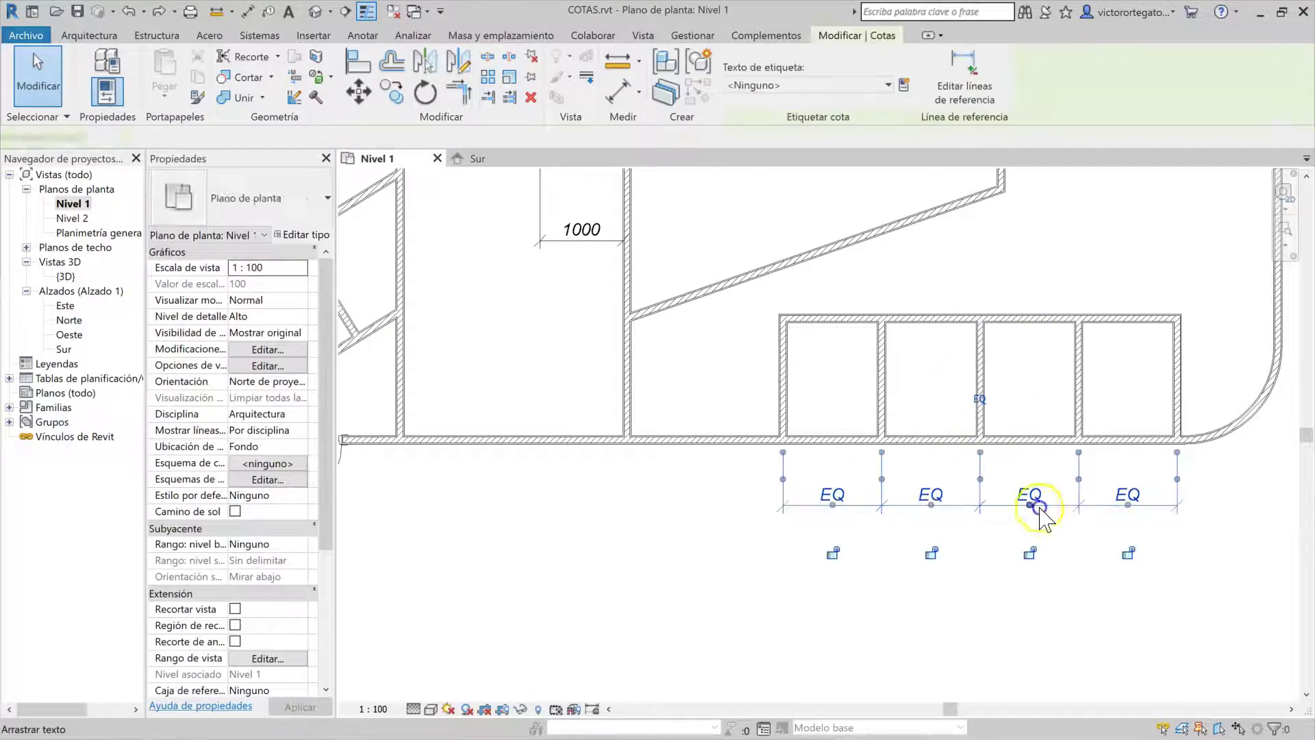
key(Delete)
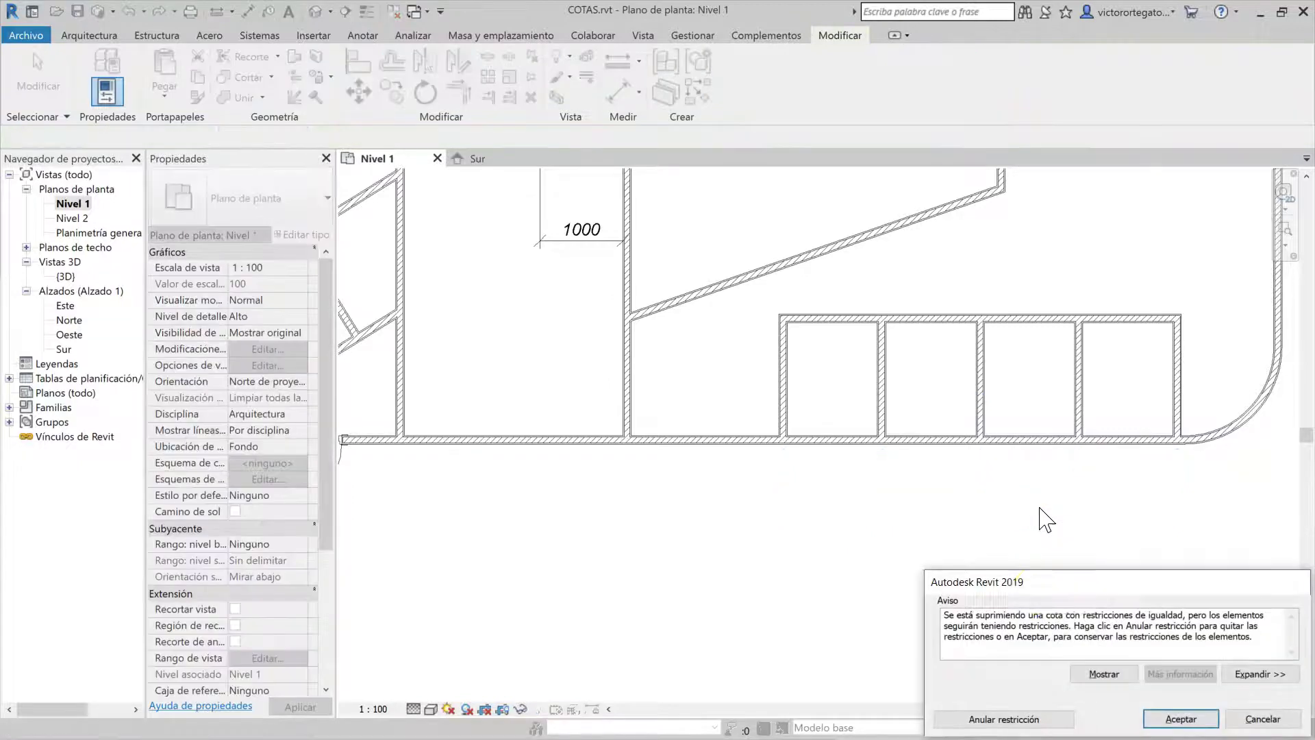
click(1262, 718)
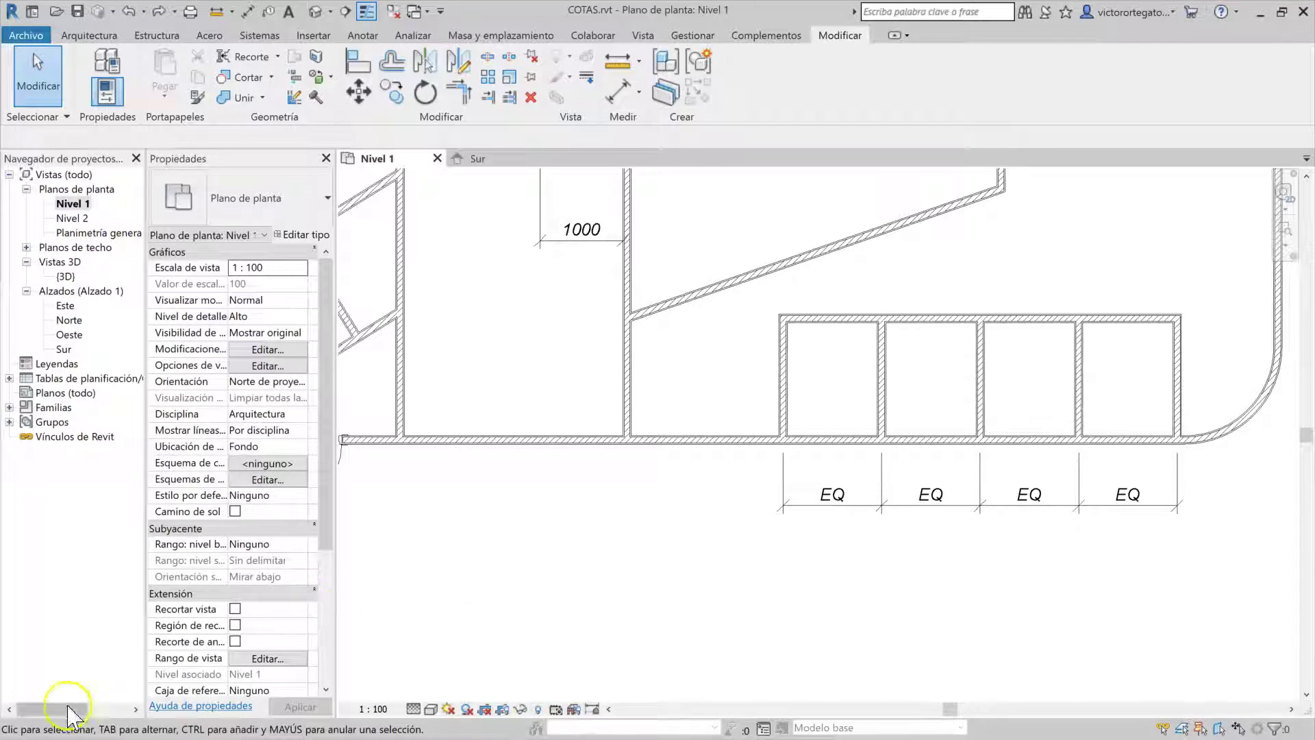
key(ctrl+y)
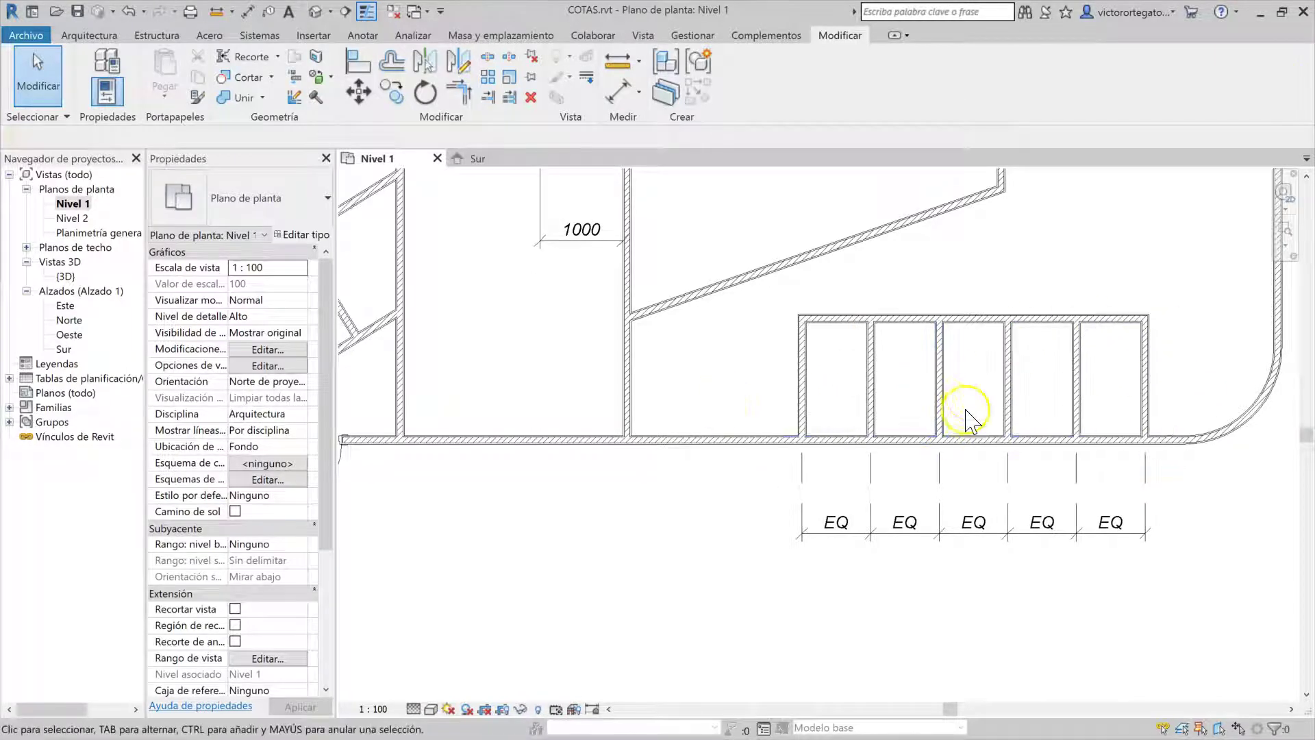
Turn off the equality constraint on the five-bay chain dimension below the row of walls.
click(1034, 532)
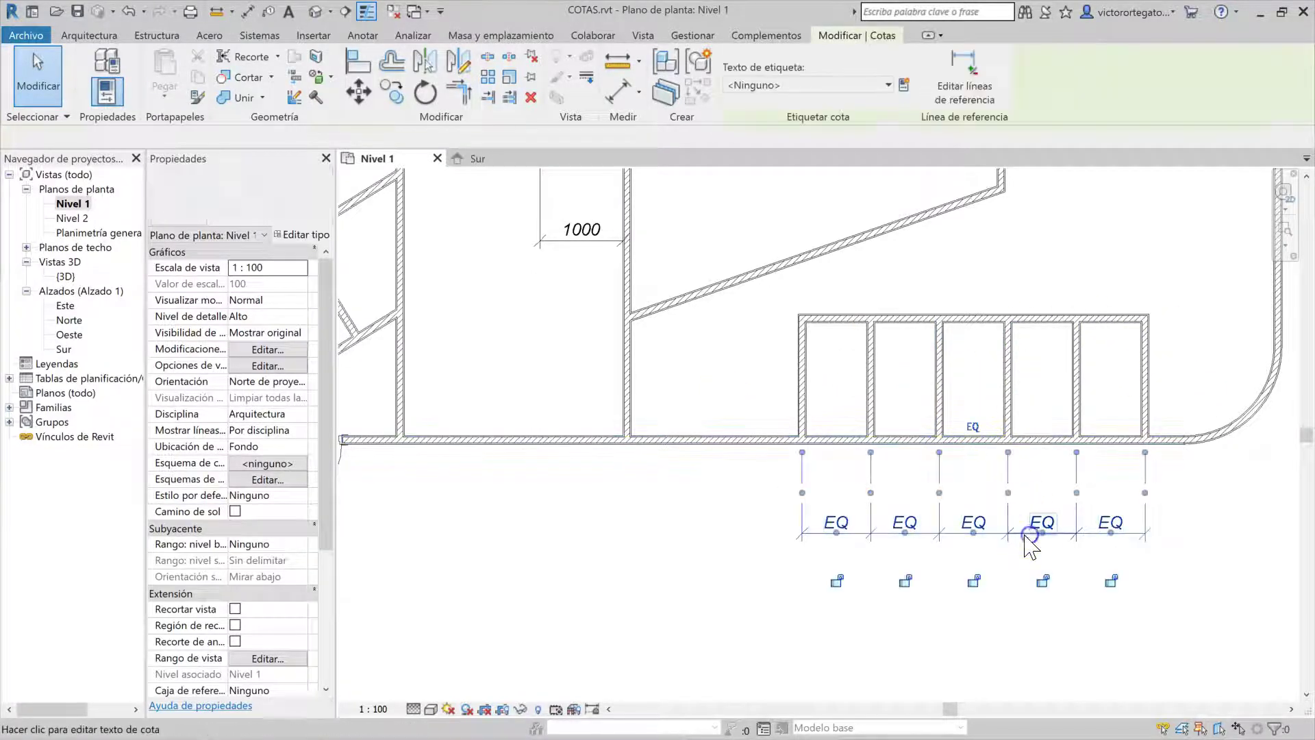
click(975, 427)
click(975, 427)
click(976, 426)
click(1018, 573)
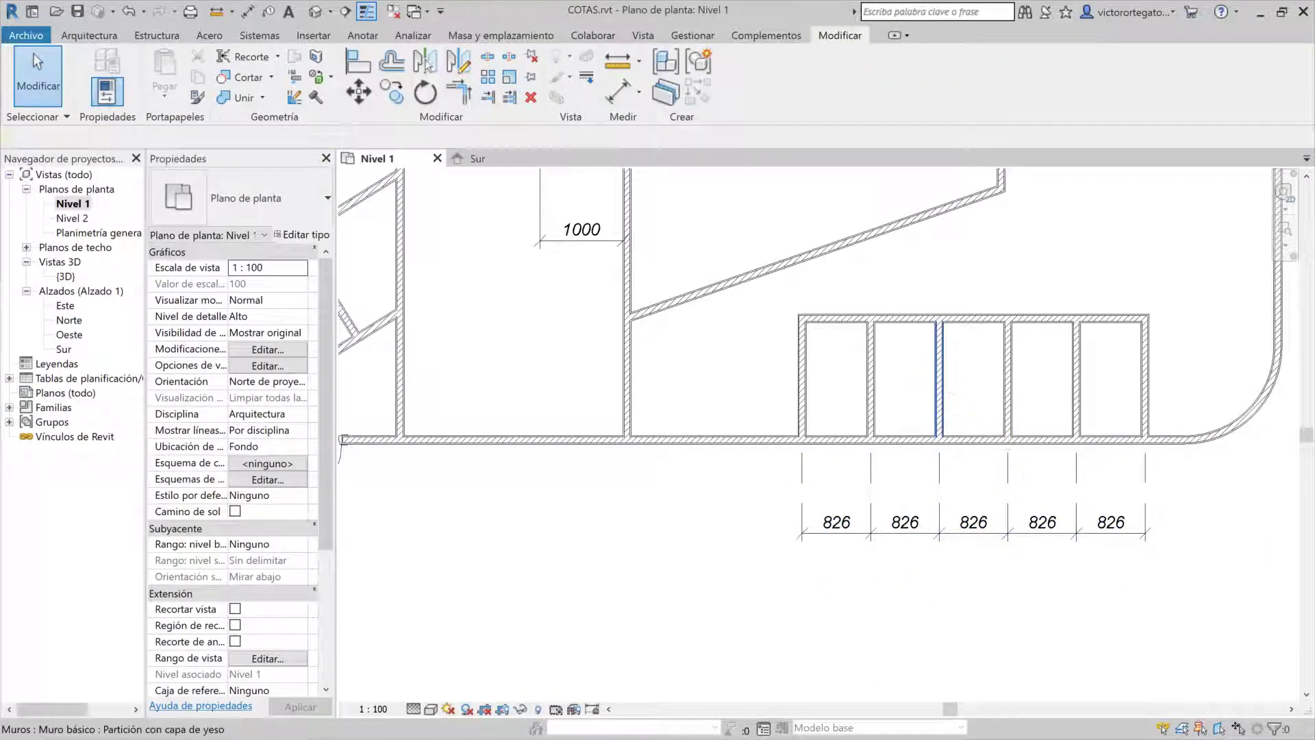
Shift the row's third wall to about 1145 mm from the second, and the fifth wall to about 470 mm from the fourth.
click(939, 385)
drag(967, 384, 966, 387)
click(1075, 400)
drag(1055, 504, 1046, 503)
click(889, 362)
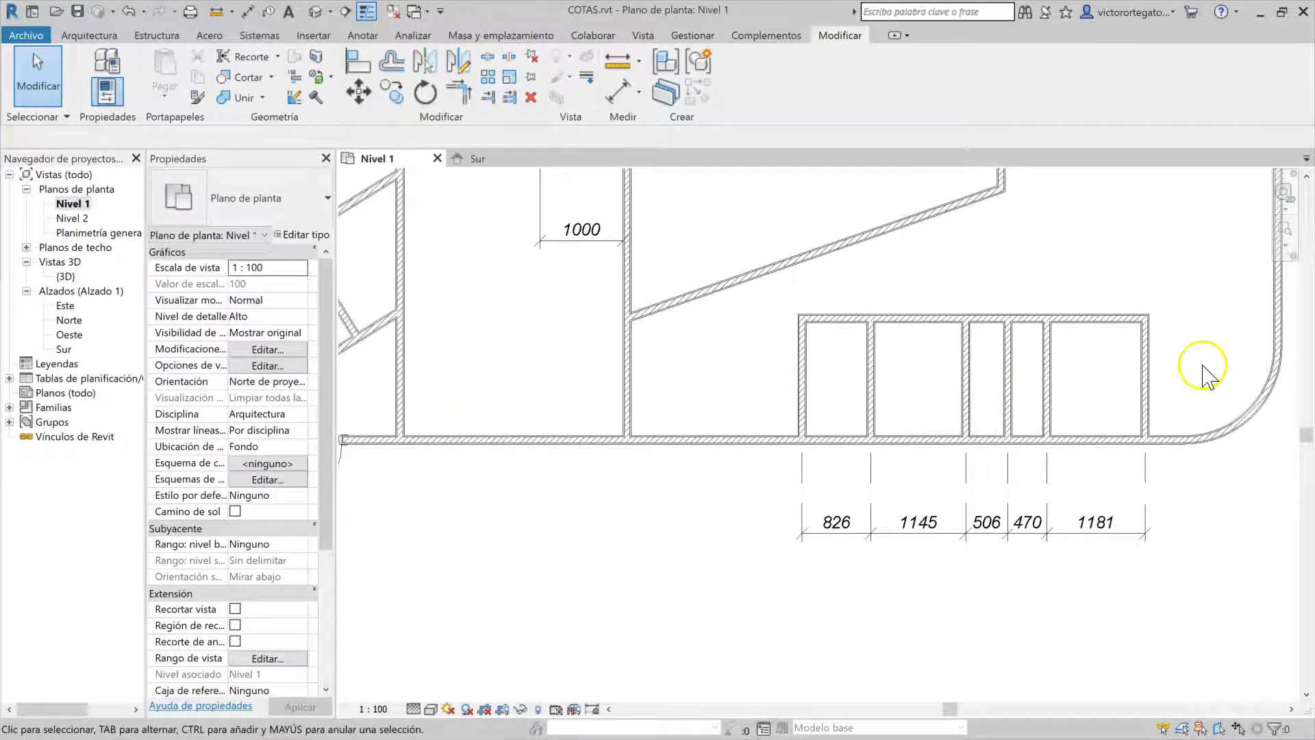
Set the row's left end bay to 1000 mm by moving the left end wall through the chain dimension.
click(801, 386)
click(836, 525)
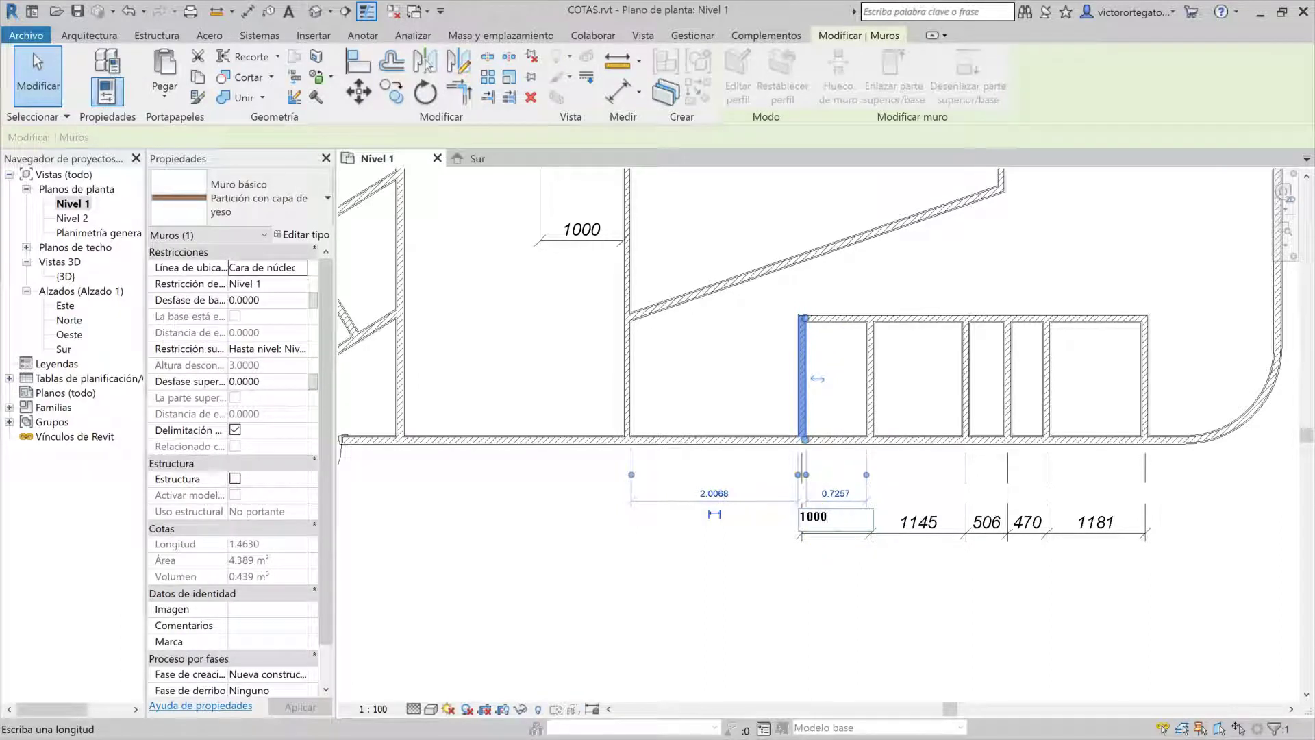
text(1000)
key(Return)
click(998, 564)
Move the right end wall through the chain dimension so the right end bay matches the 1000 mm left bay.
click(1141, 451)
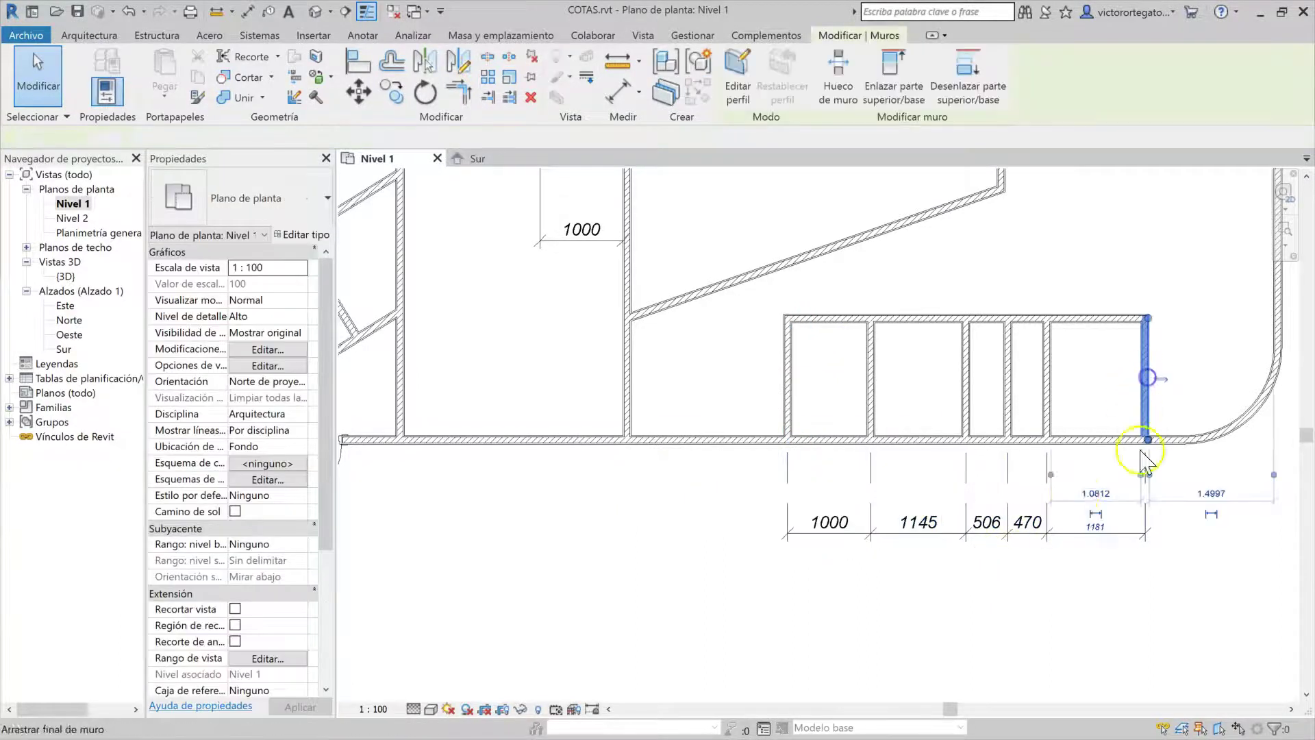
click(1096, 541)
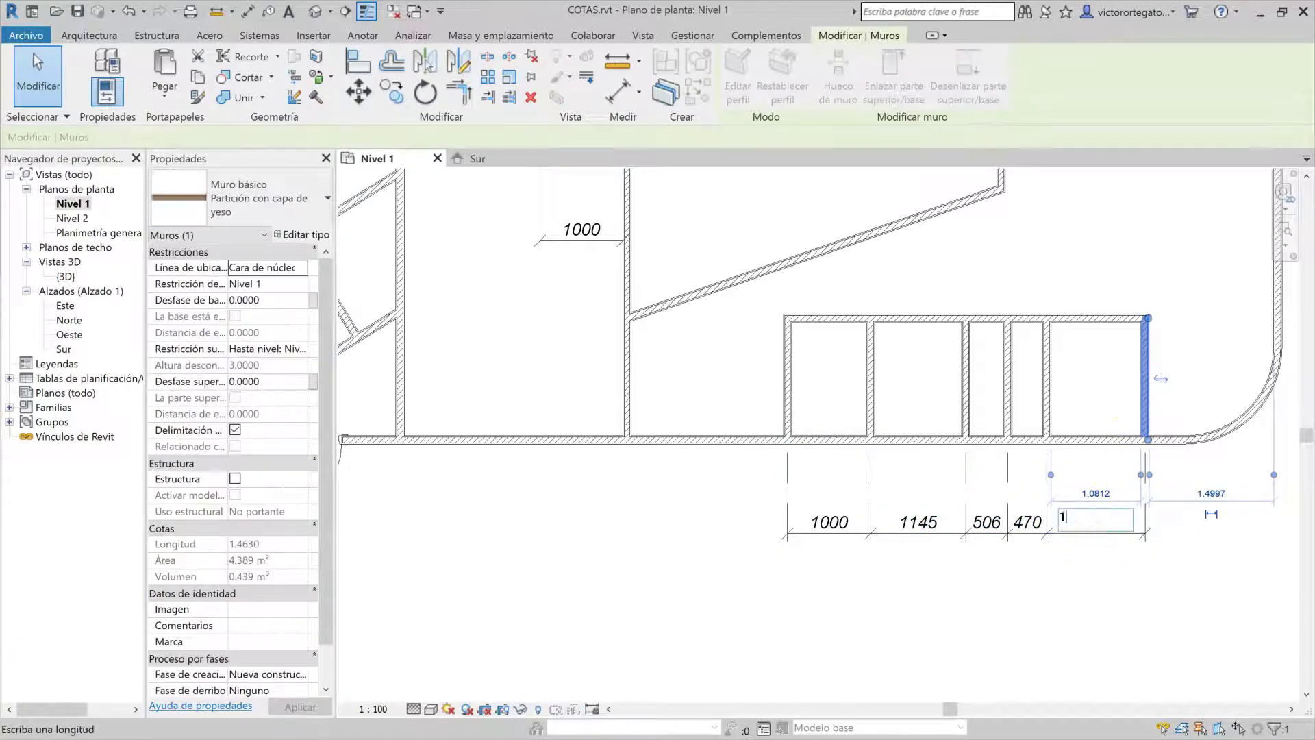
key(Return)
click(984, 649)
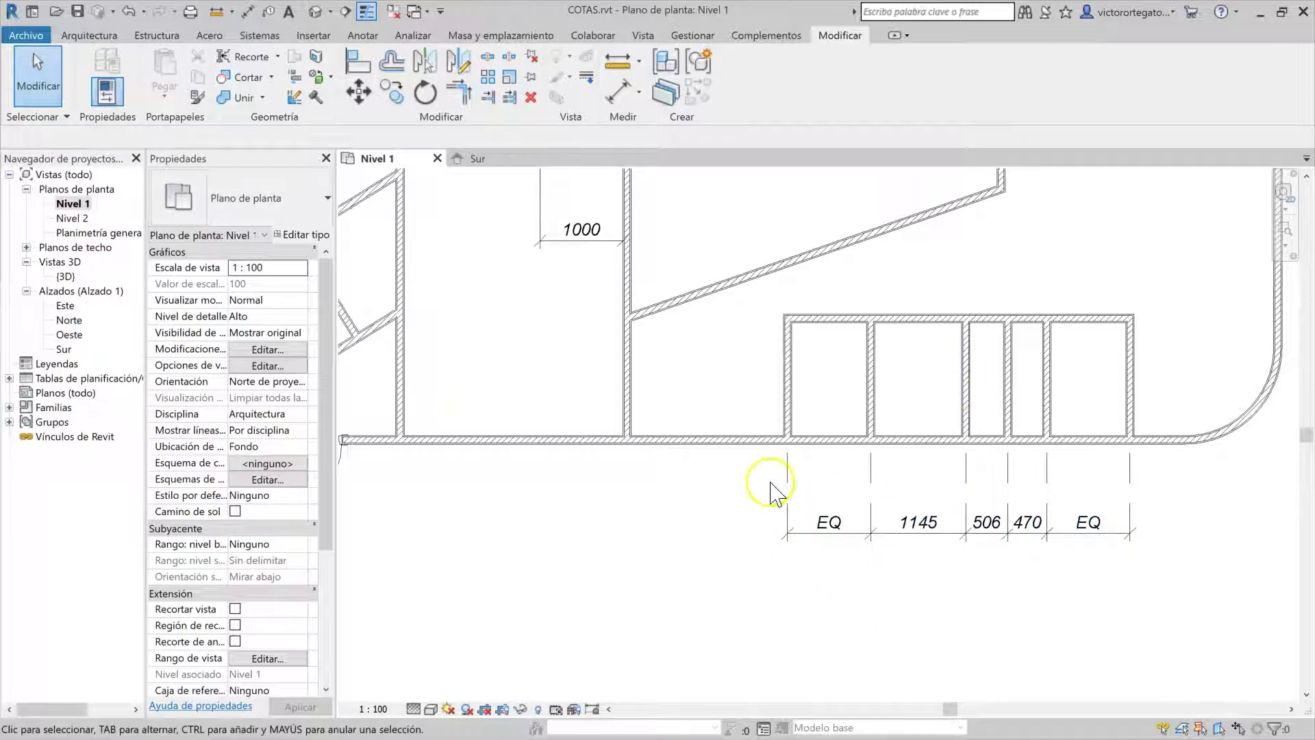
Apply the equality constraint to the chain dimension again so all five bays are spaced evenly.
click(921, 530)
click(956, 429)
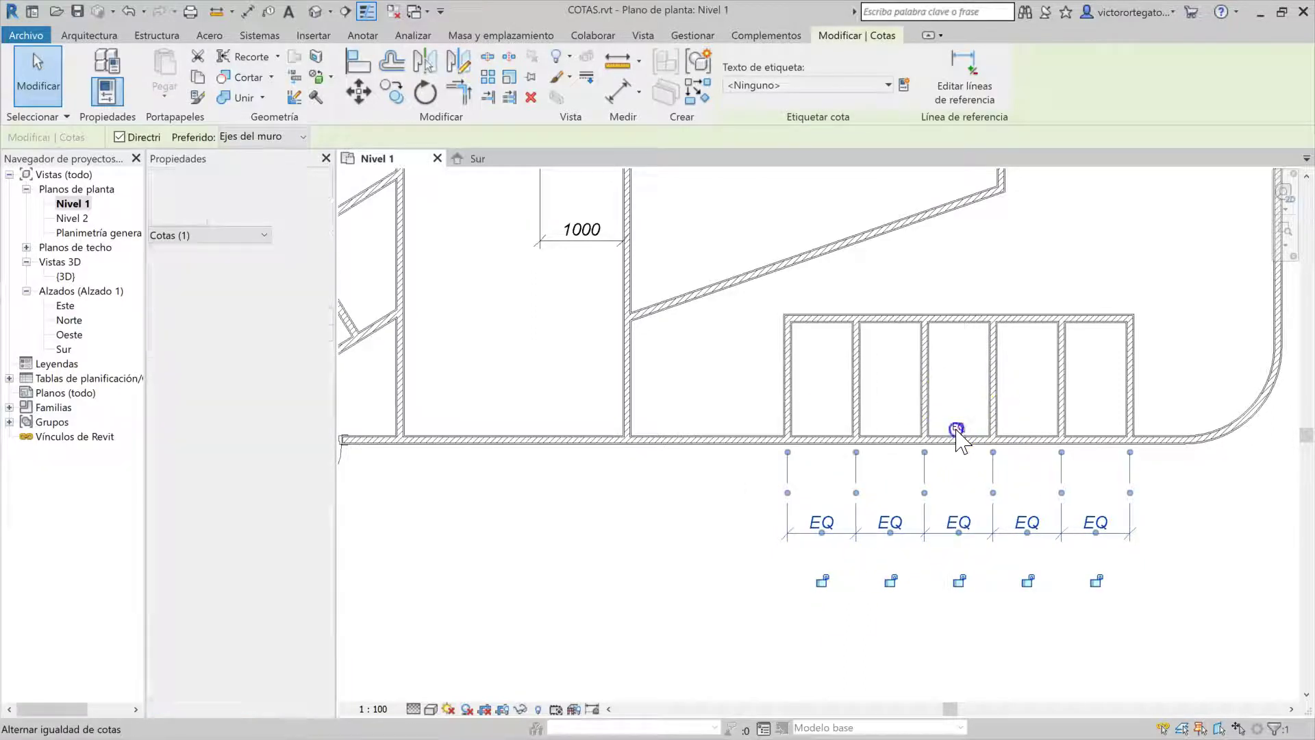
click(989, 557)
click(968, 474)
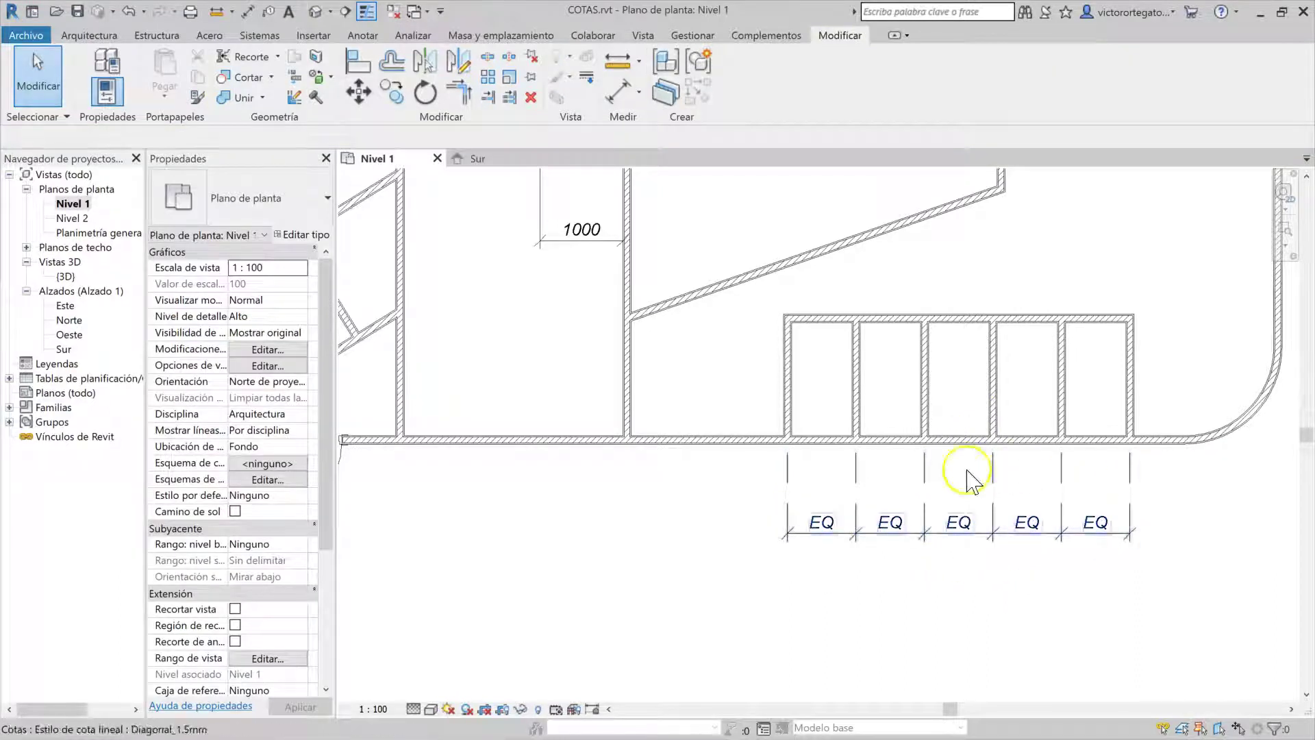
Check the chain dimension's equality display options and set the Diagonal_1.5mm type's equality text to "=".
click(920, 531)
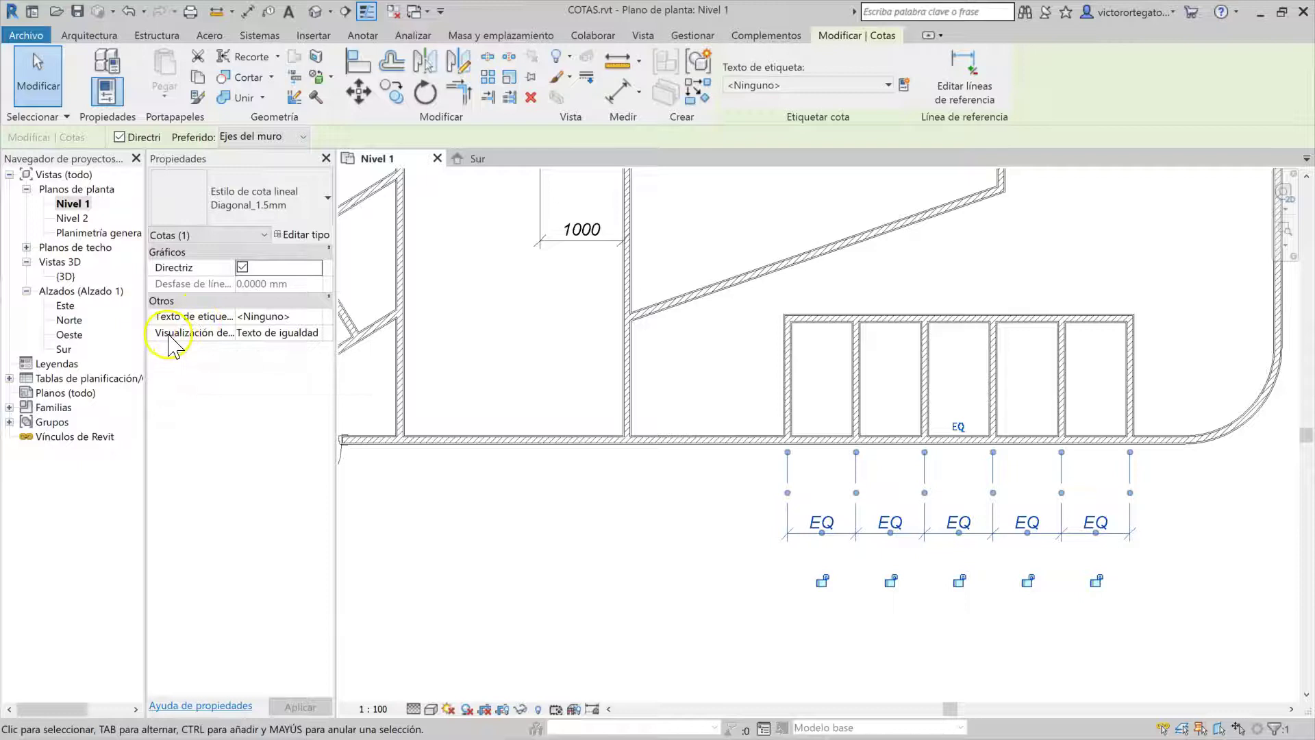
click(312, 332)
click(317, 333)
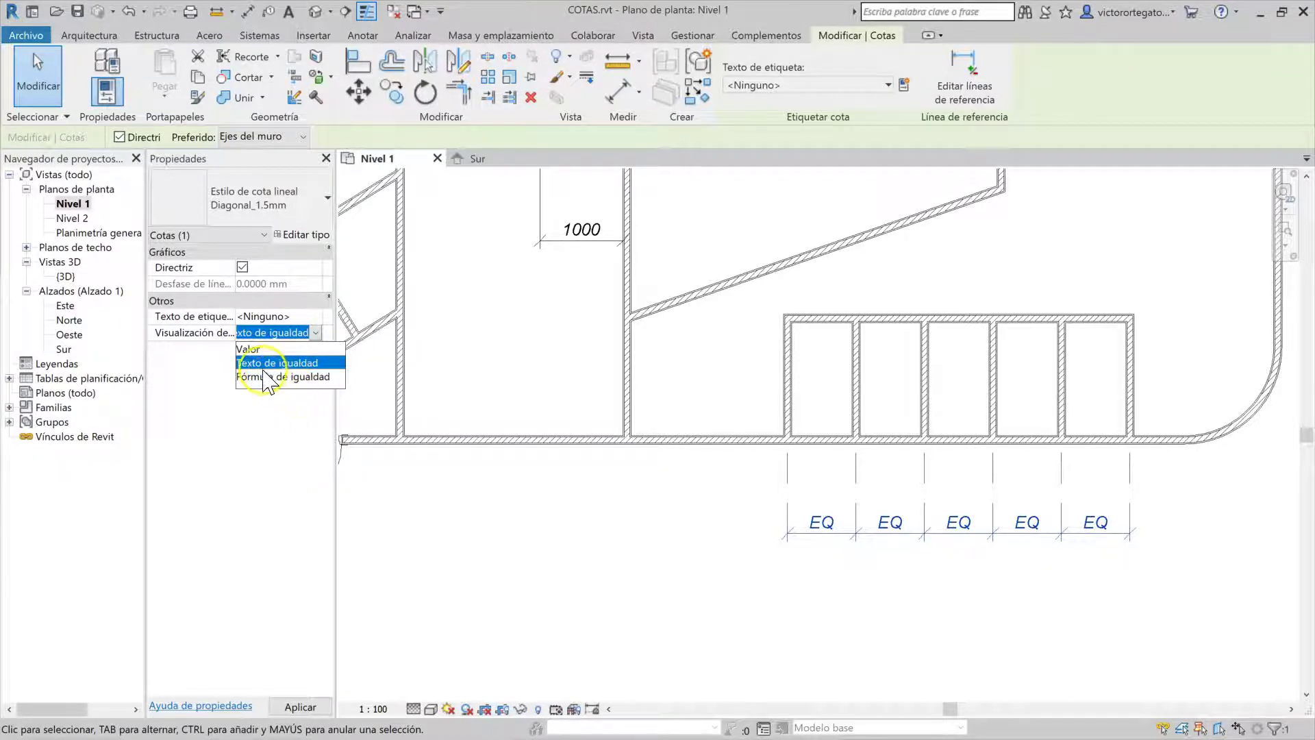
click(989, 575)
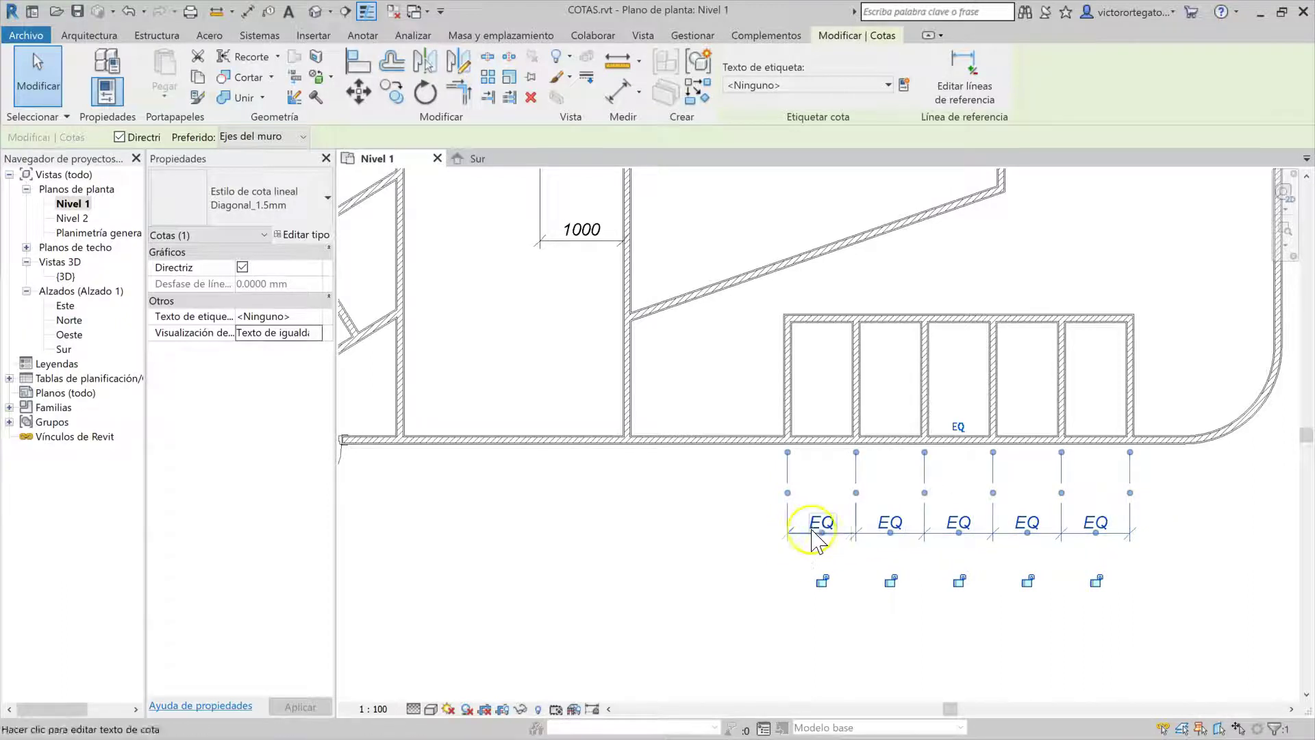
click(317, 235)
scroll(418, 537, down, 5)
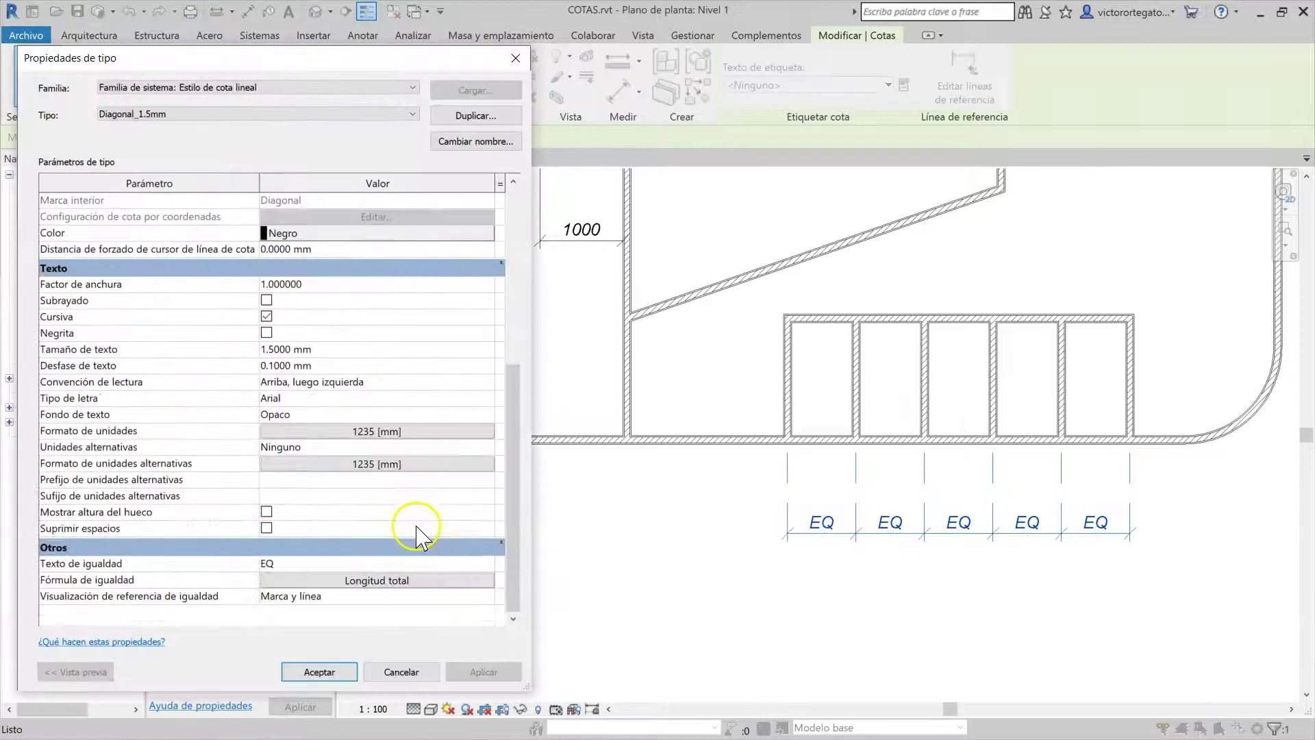
click(292, 565)
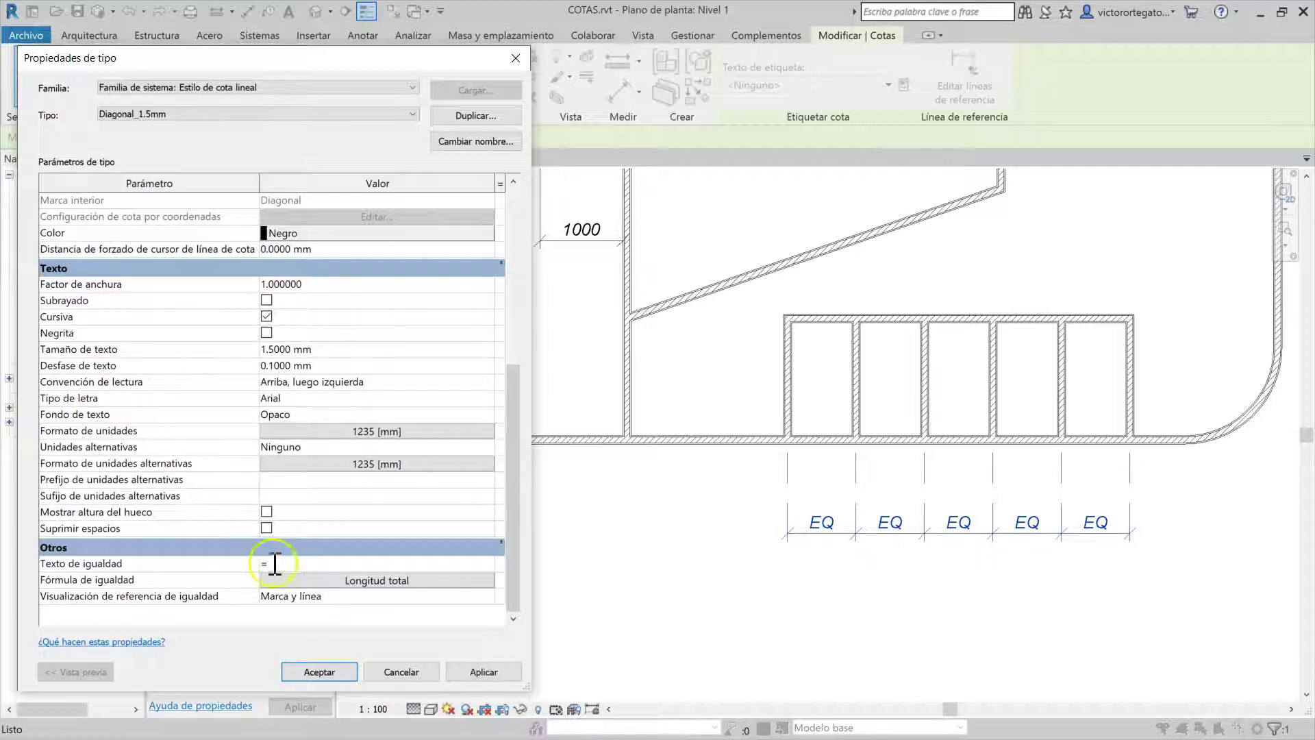
click(480, 671)
click(334, 670)
click(792, 651)
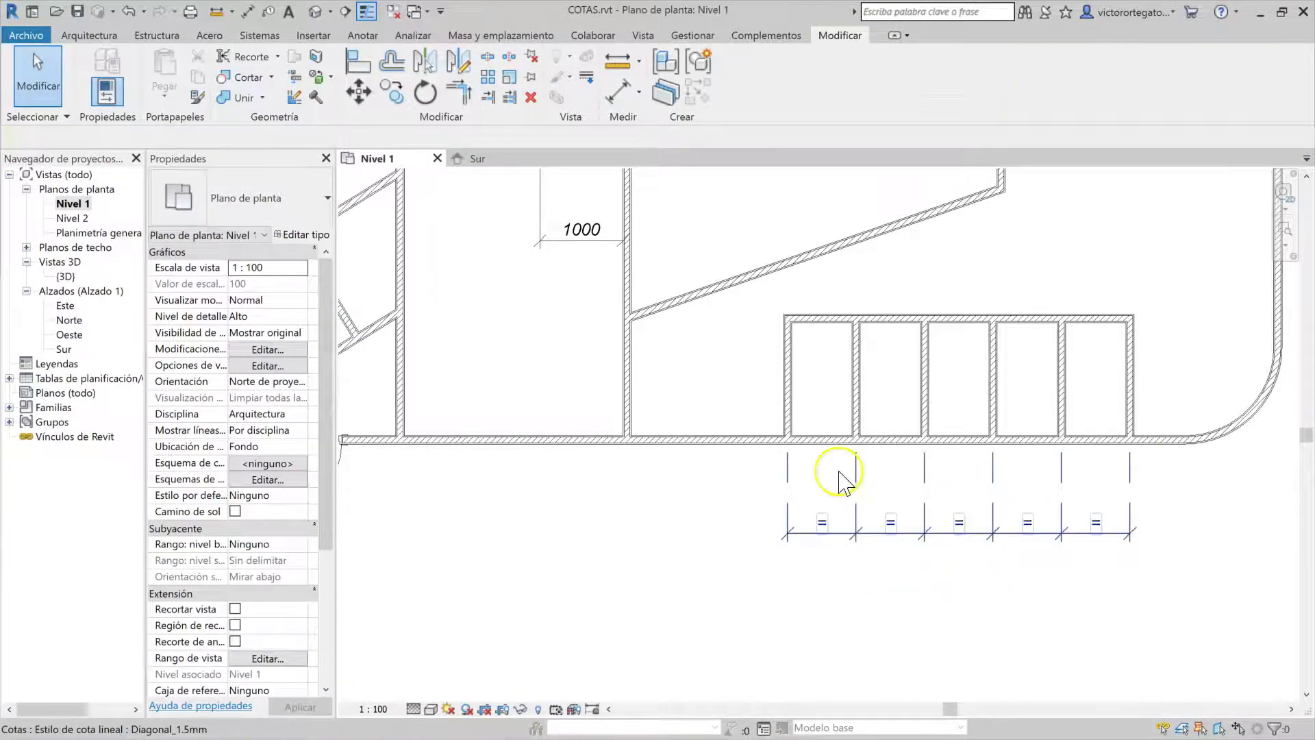
Set the chain dimension's equality display to Valor.
click(791, 482)
click(315, 332)
click(266, 351)
click(830, 606)
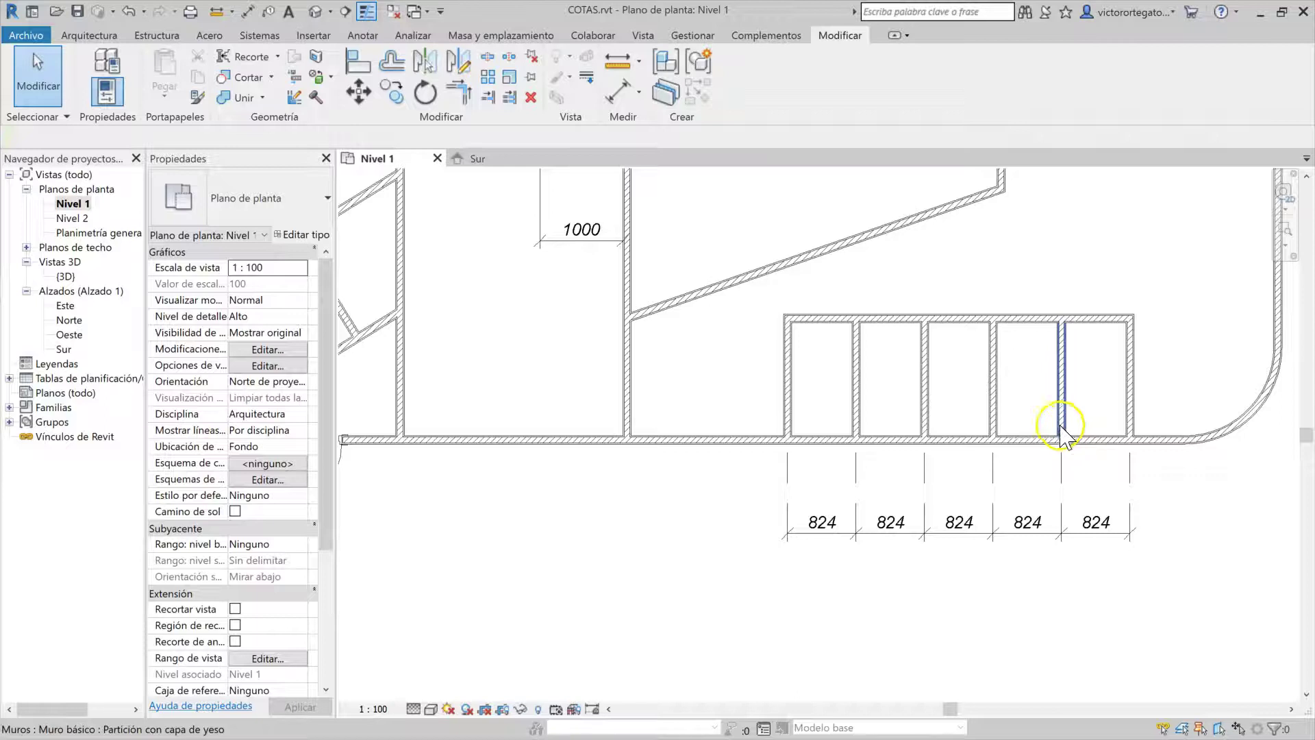
Set the chain dimension's equality display to Fórmula de igualdad.
click(872, 541)
click(316, 334)
click(287, 379)
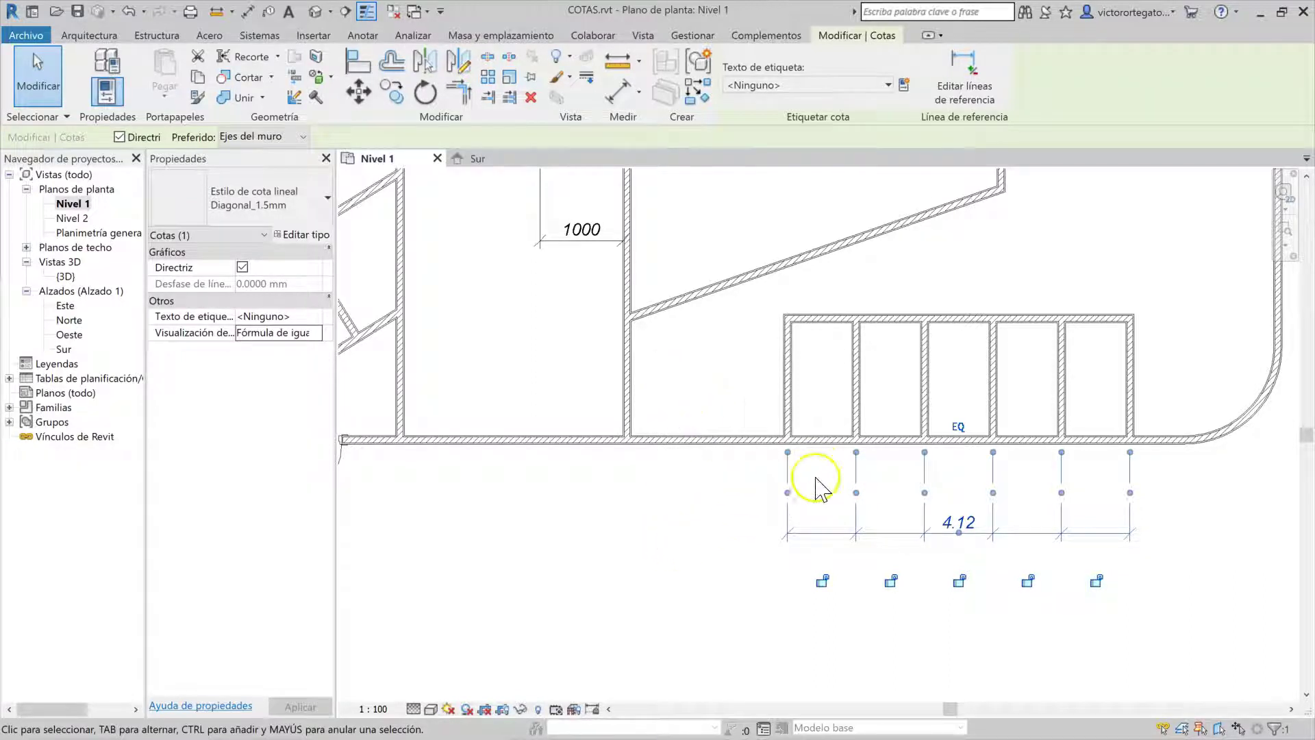
In the Diagonal_1.5mm type's equality formula, replace Longitud total with Número de segmentos and give it the suffix "x".
click(310, 235)
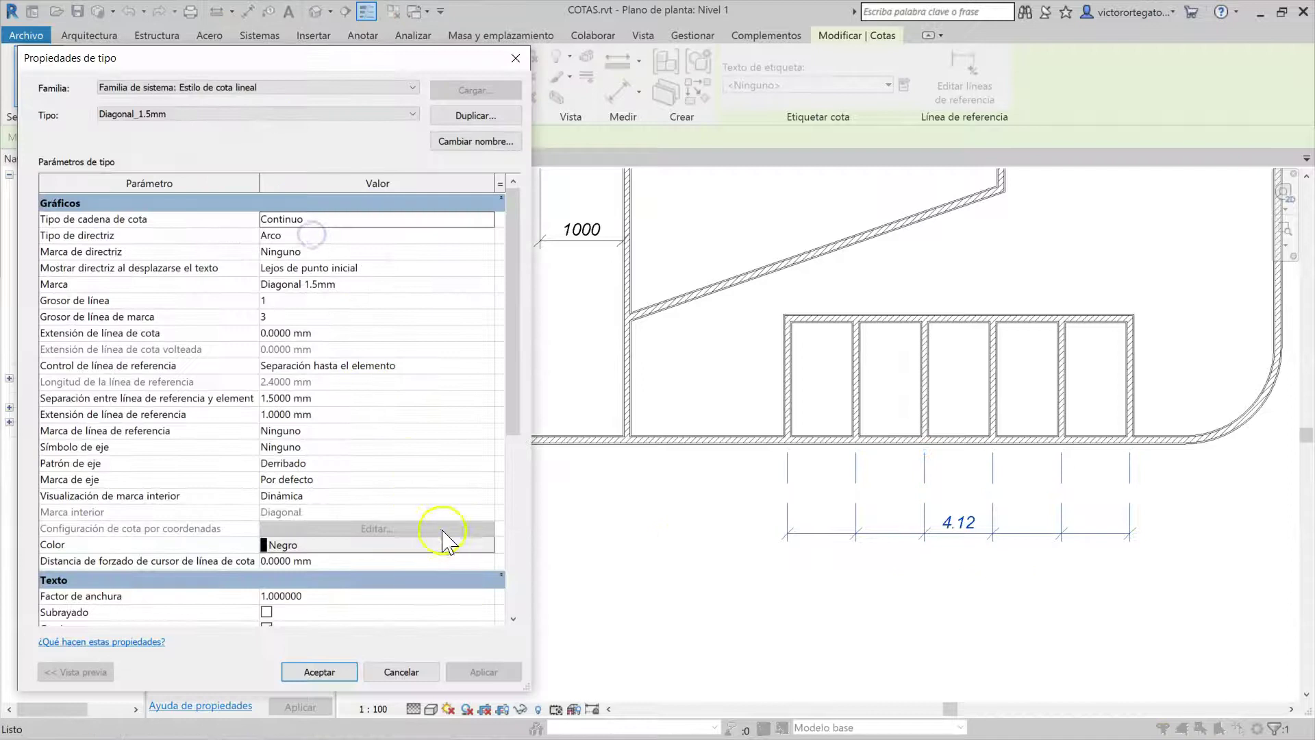
scroll(448, 541, down, 5)
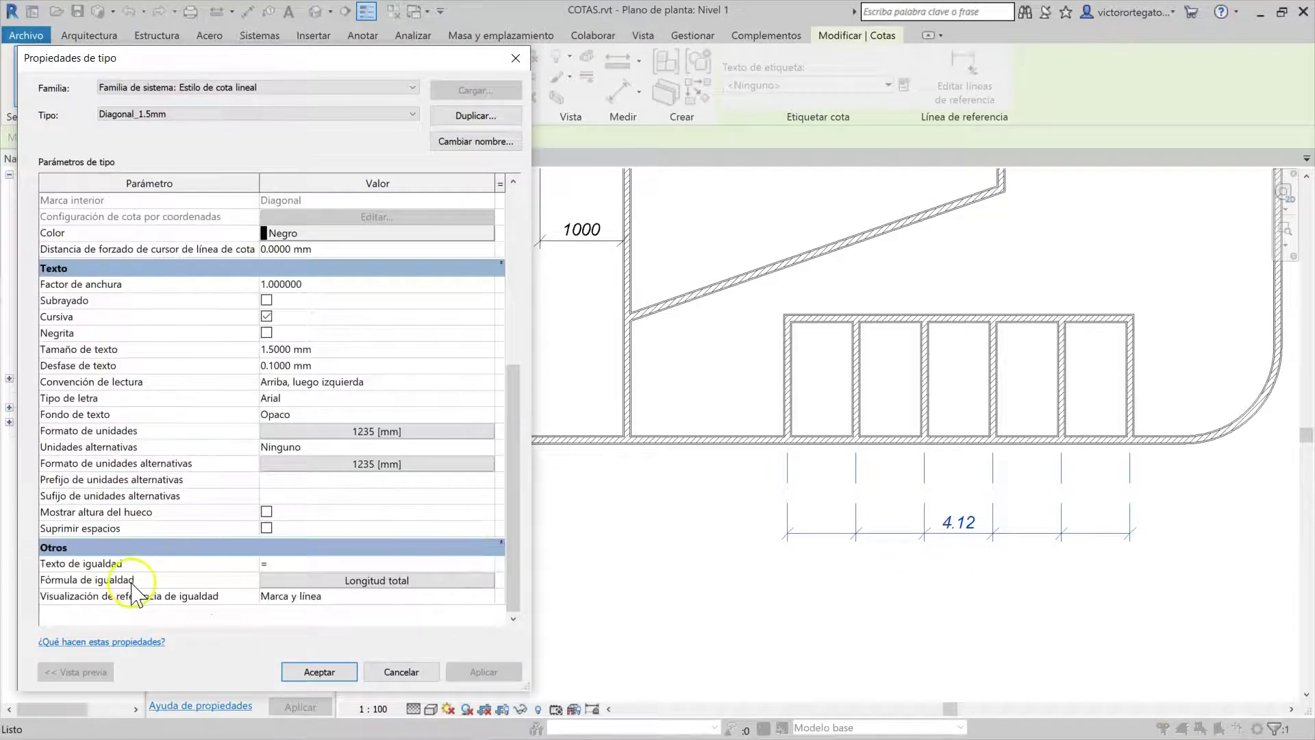
click(392, 582)
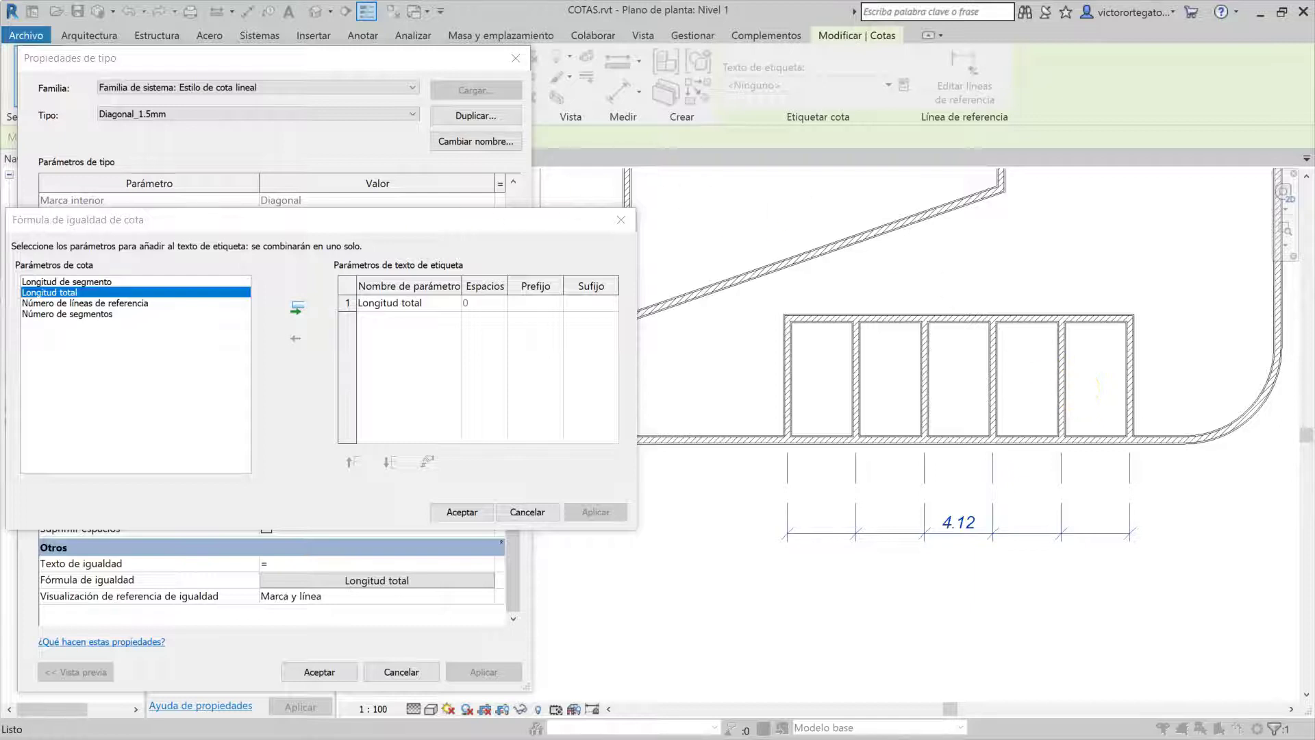
double_click(76, 313)
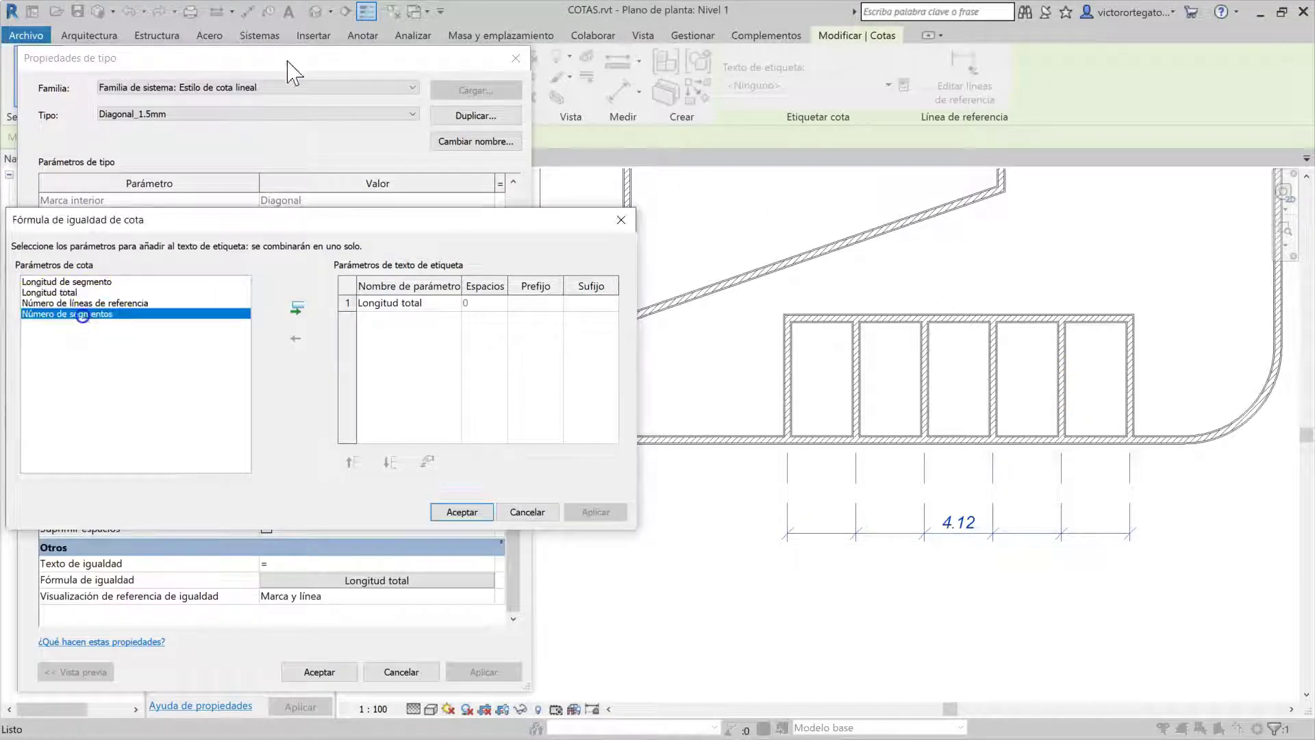
click(352, 302)
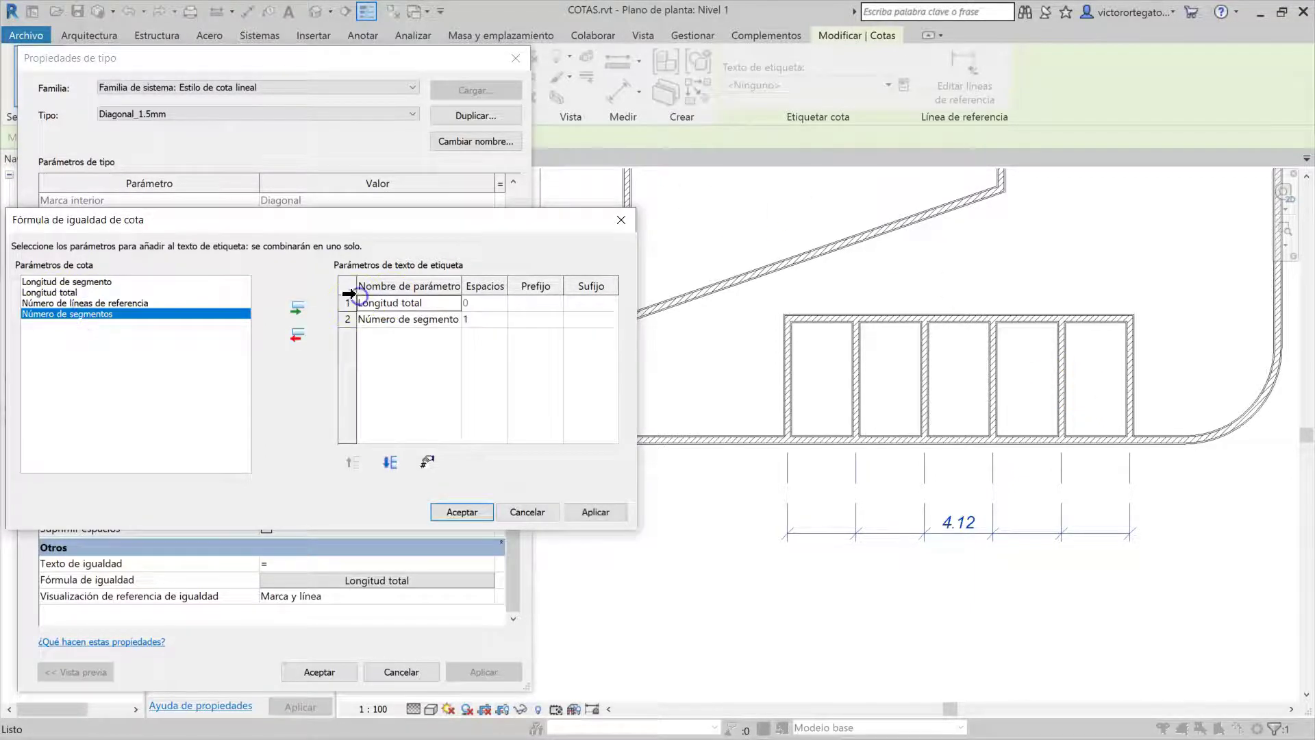
click(297, 334)
click(585, 304)
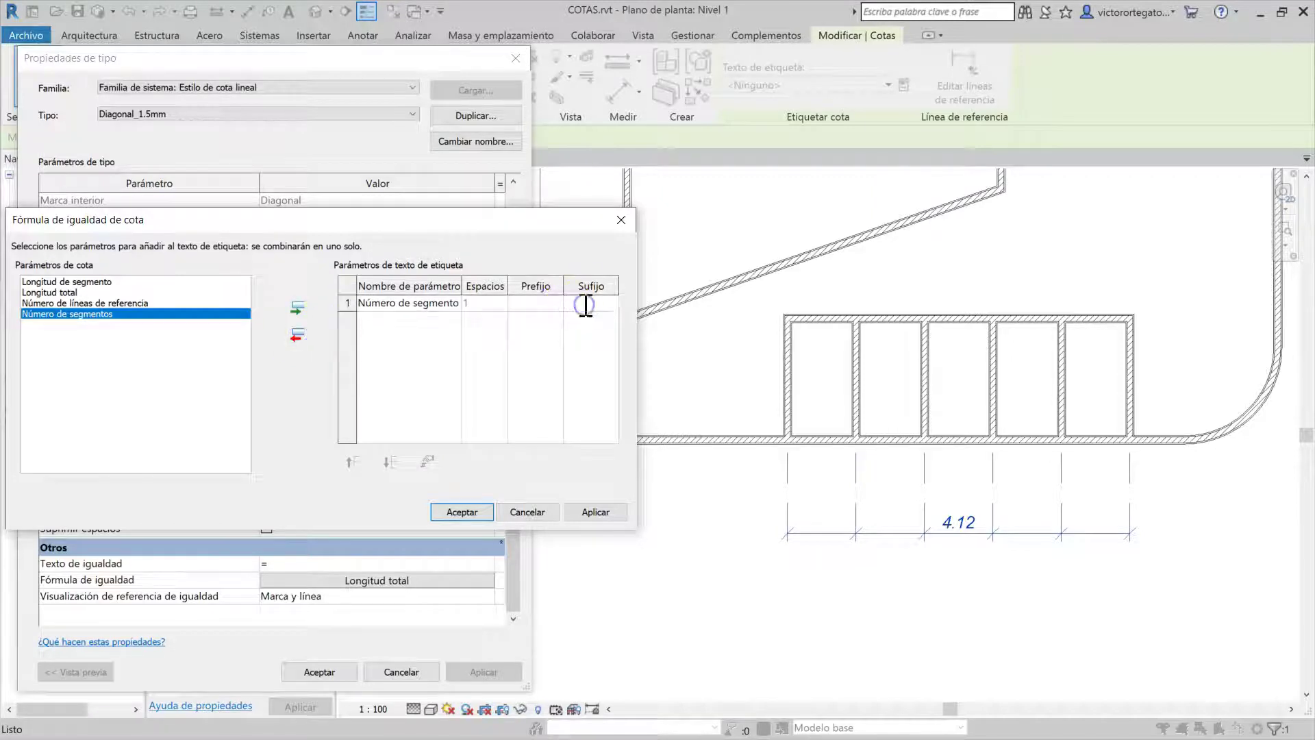
Add Longitud de segmento with suffix "m. =" and Longitud total with suffix "m" to the equality formula, and apply it to the type.
double_click(97, 281)
click(596, 319)
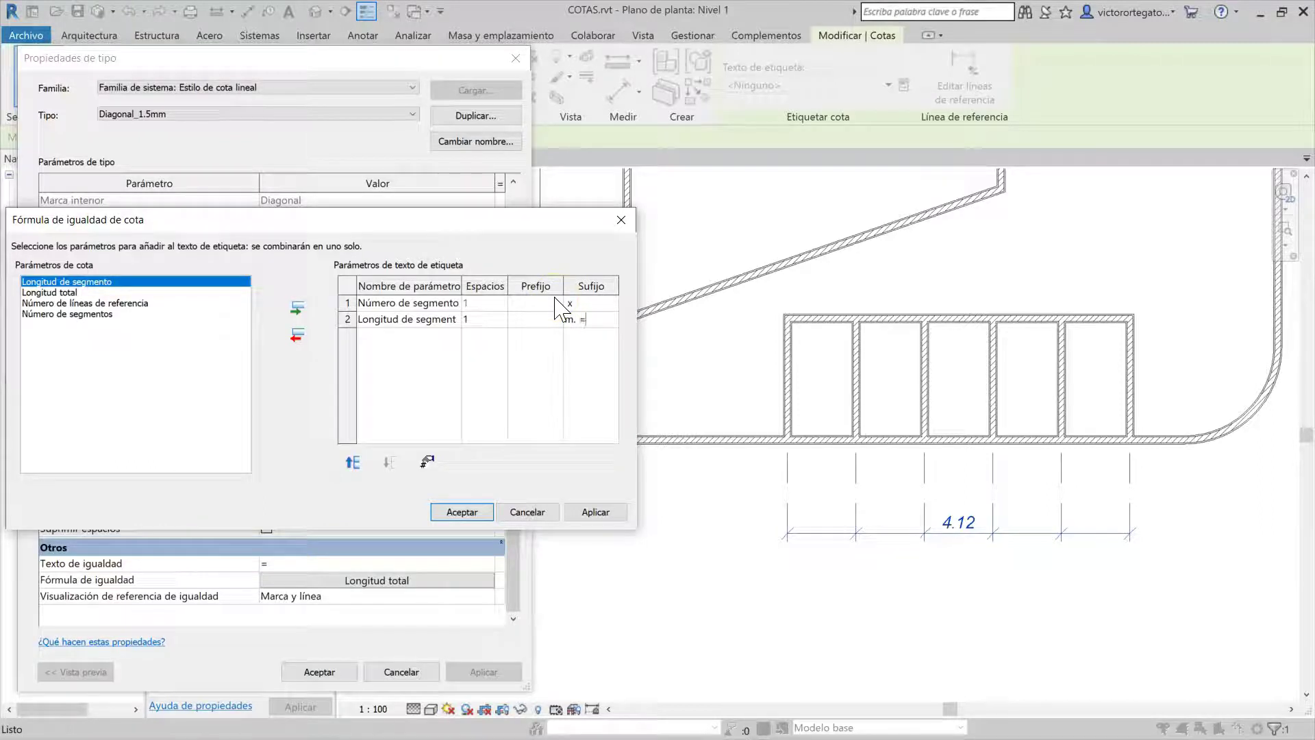
double_click(62, 293)
click(587, 335)
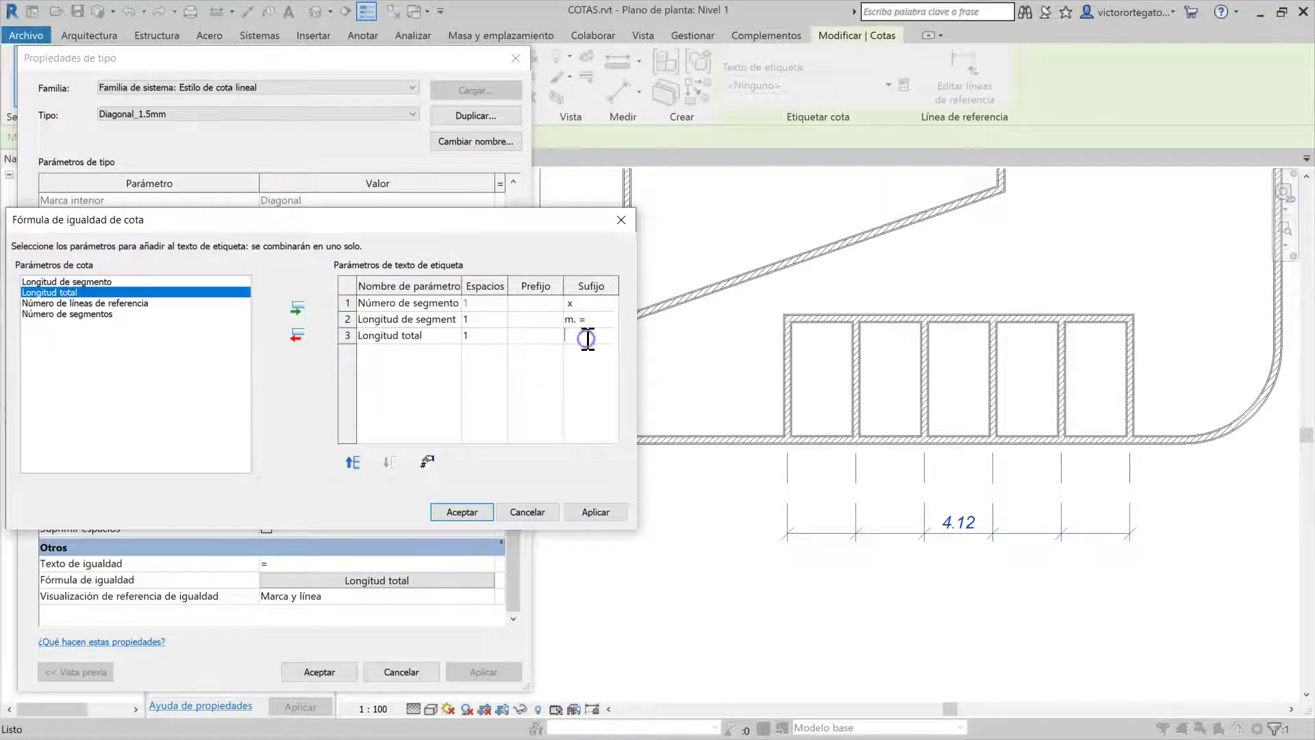
click(608, 515)
click(483, 515)
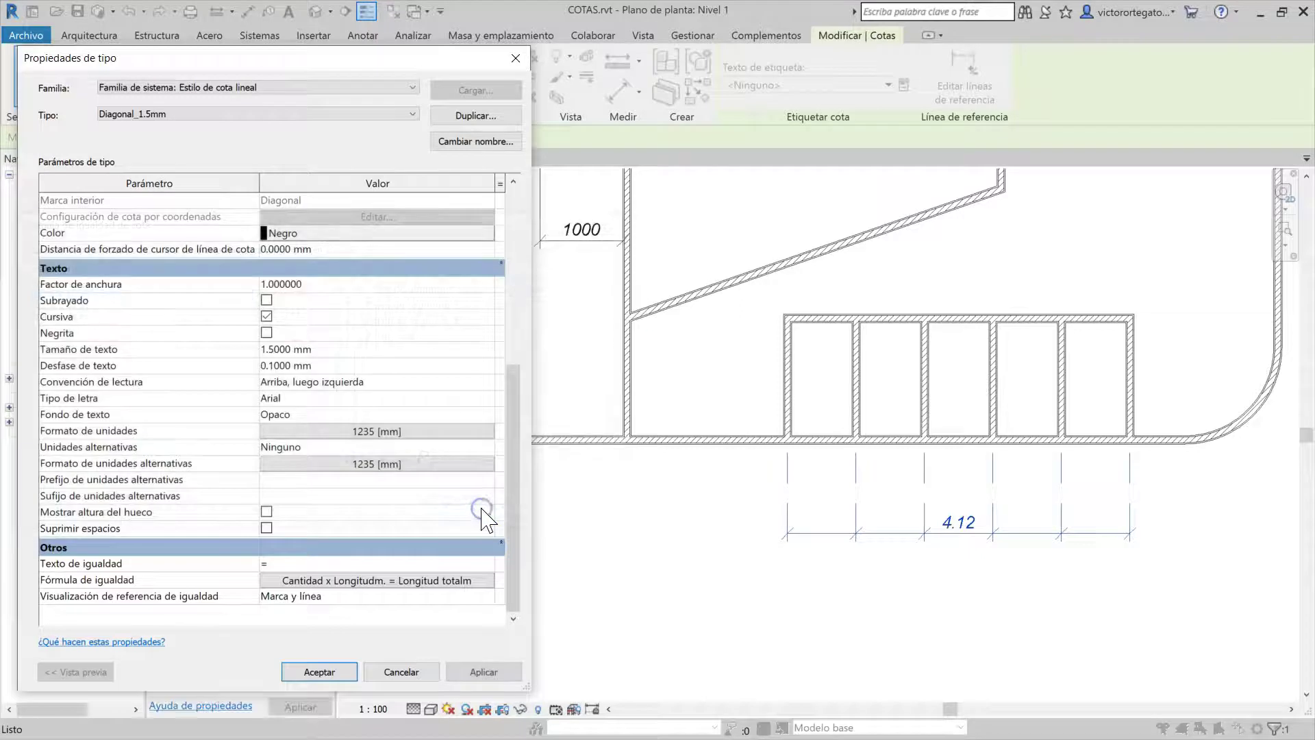
click(502, 678)
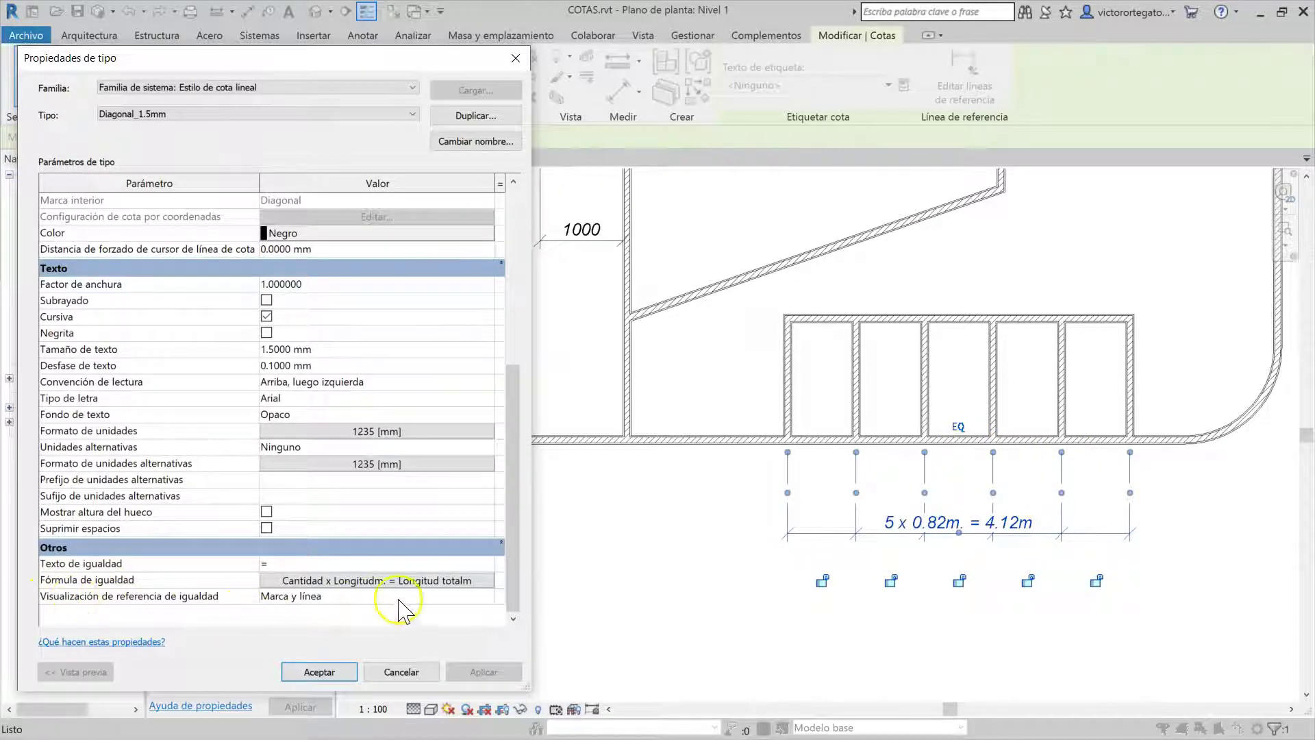
Set the dimension type's equality reference display to Solo marca and apply it.
click(489, 599)
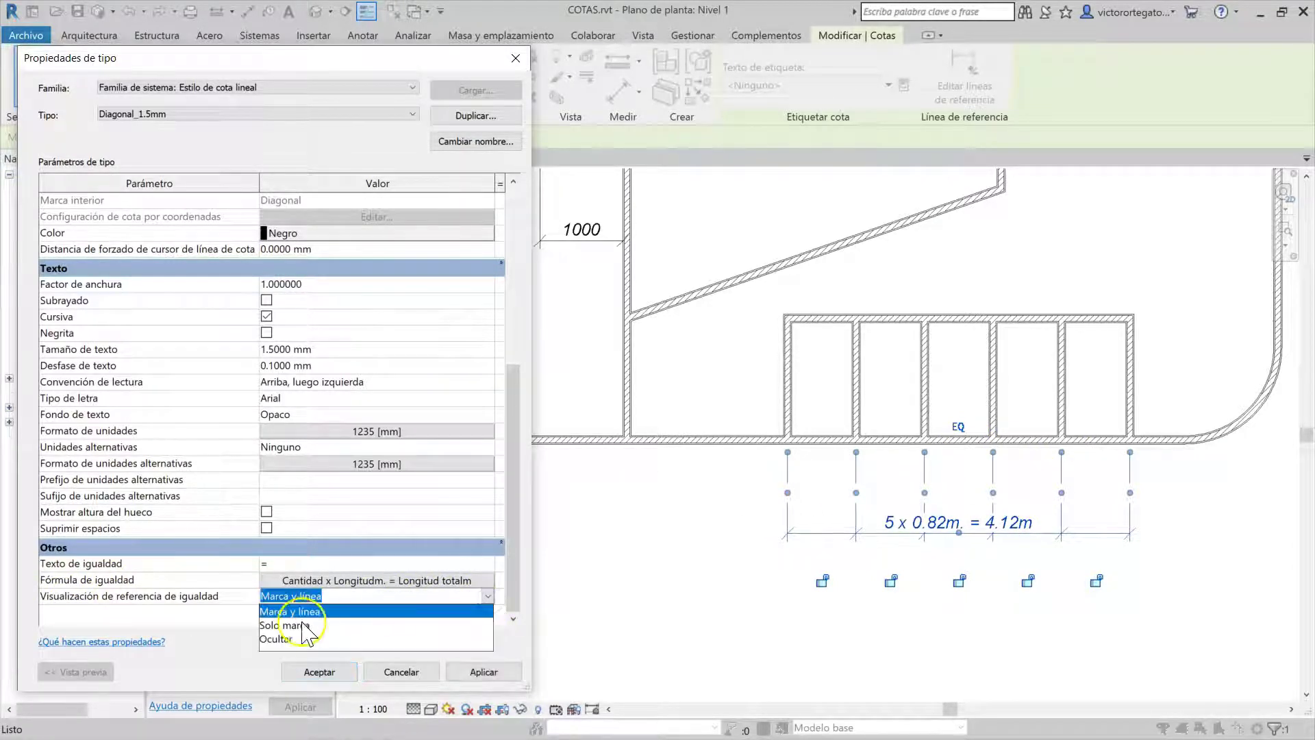
click(463, 623)
click(497, 665)
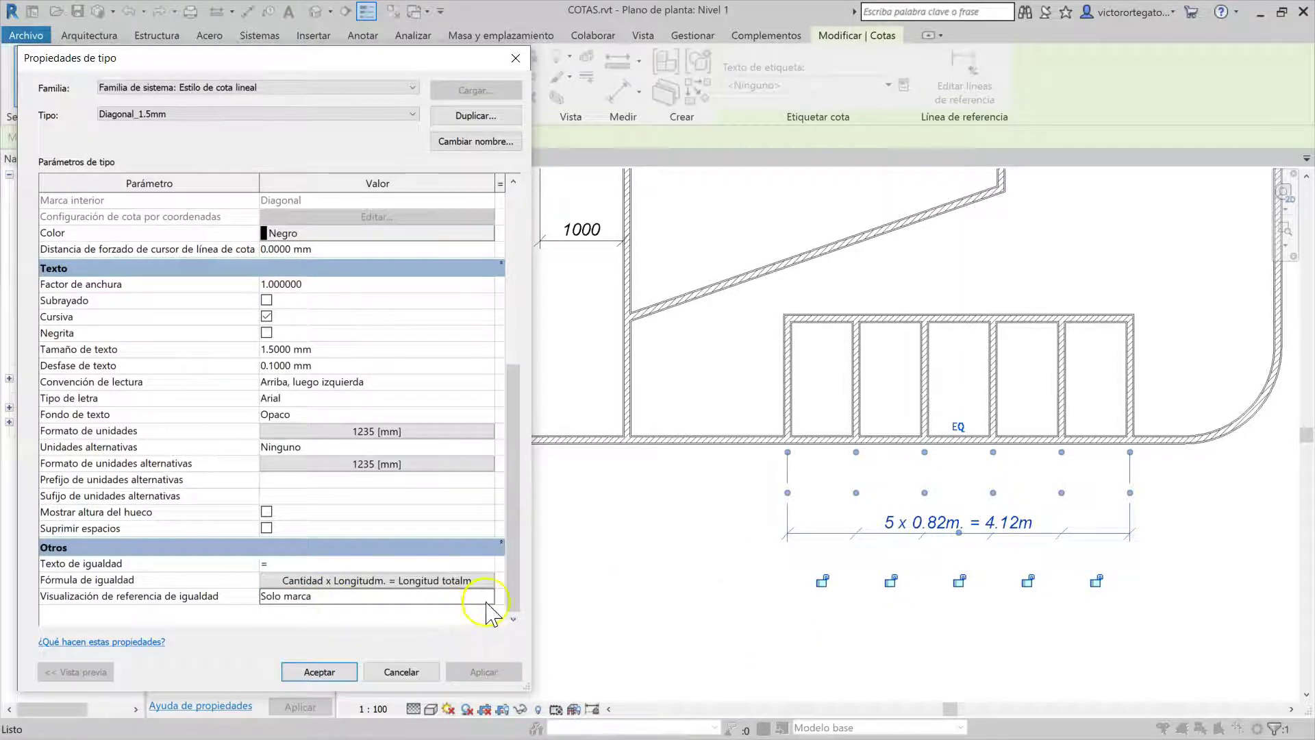
Set the dimension type's equality reference display to Ocultar, apply it and accept the type properties.
click(486, 602)
click(305, 639)
click(484, 672)
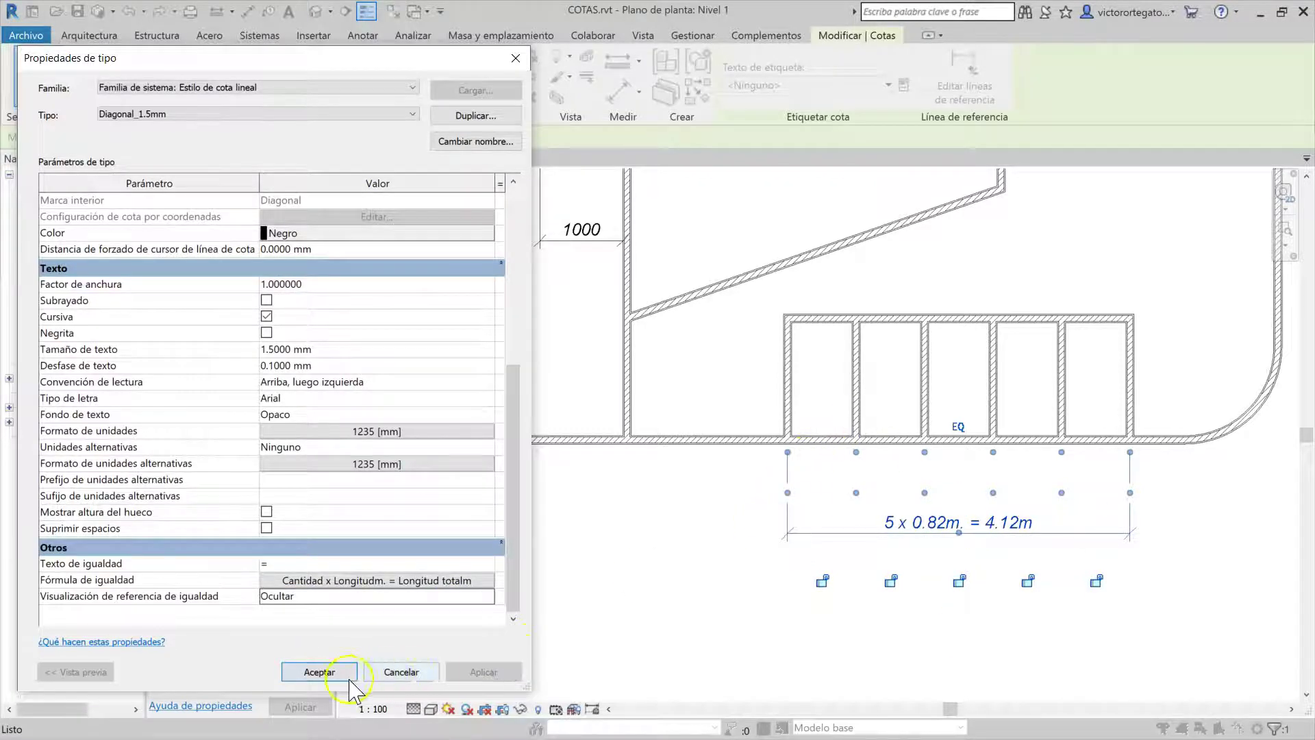
click(319, 671)
click(705, 647)
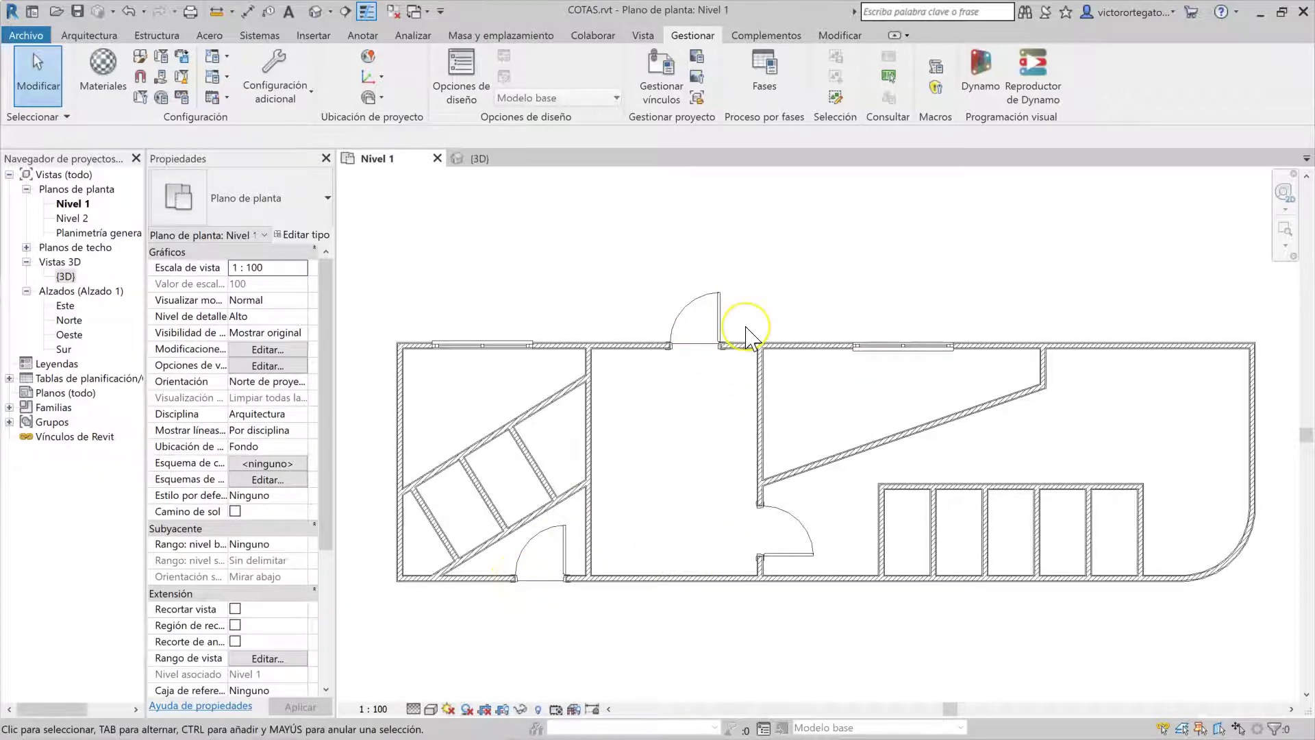
Place an aligned dimension above the upper door, from the vertical wall beside it to the door's nearest edge.
key(d)
key(i)
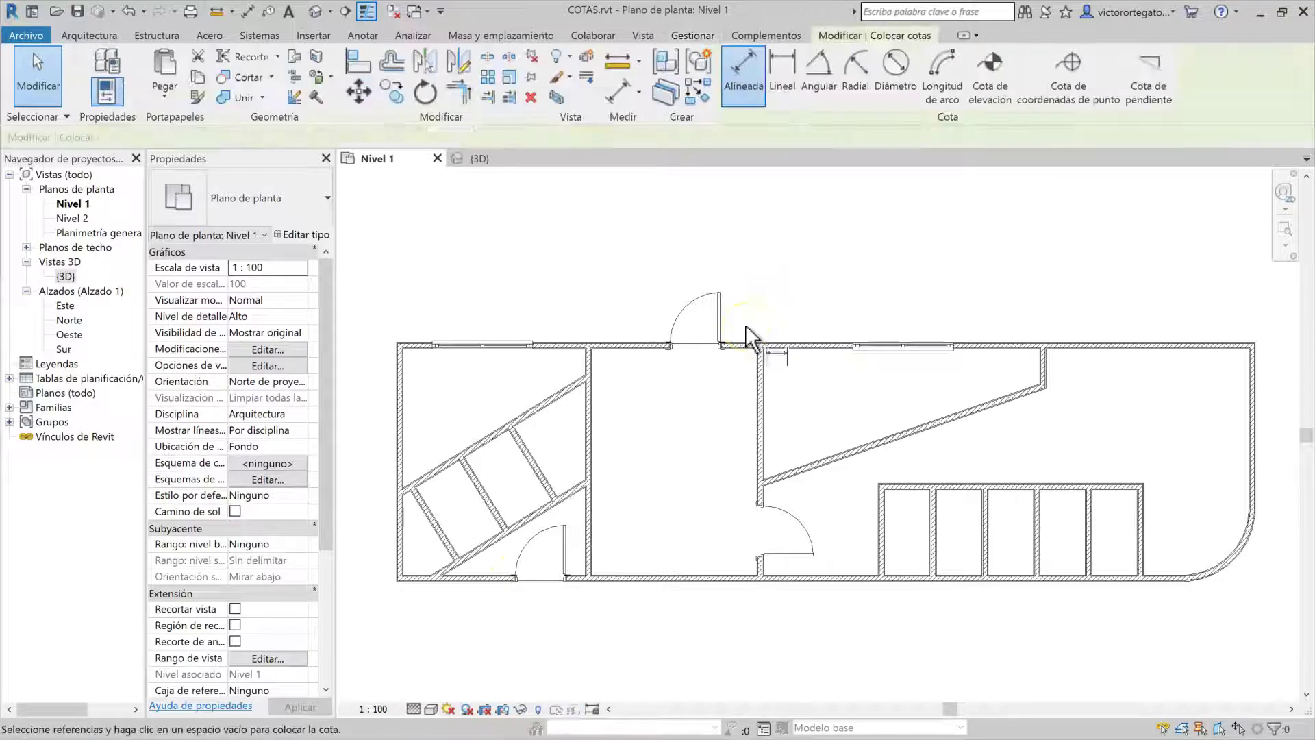
scroll(745, 325, up, 3)
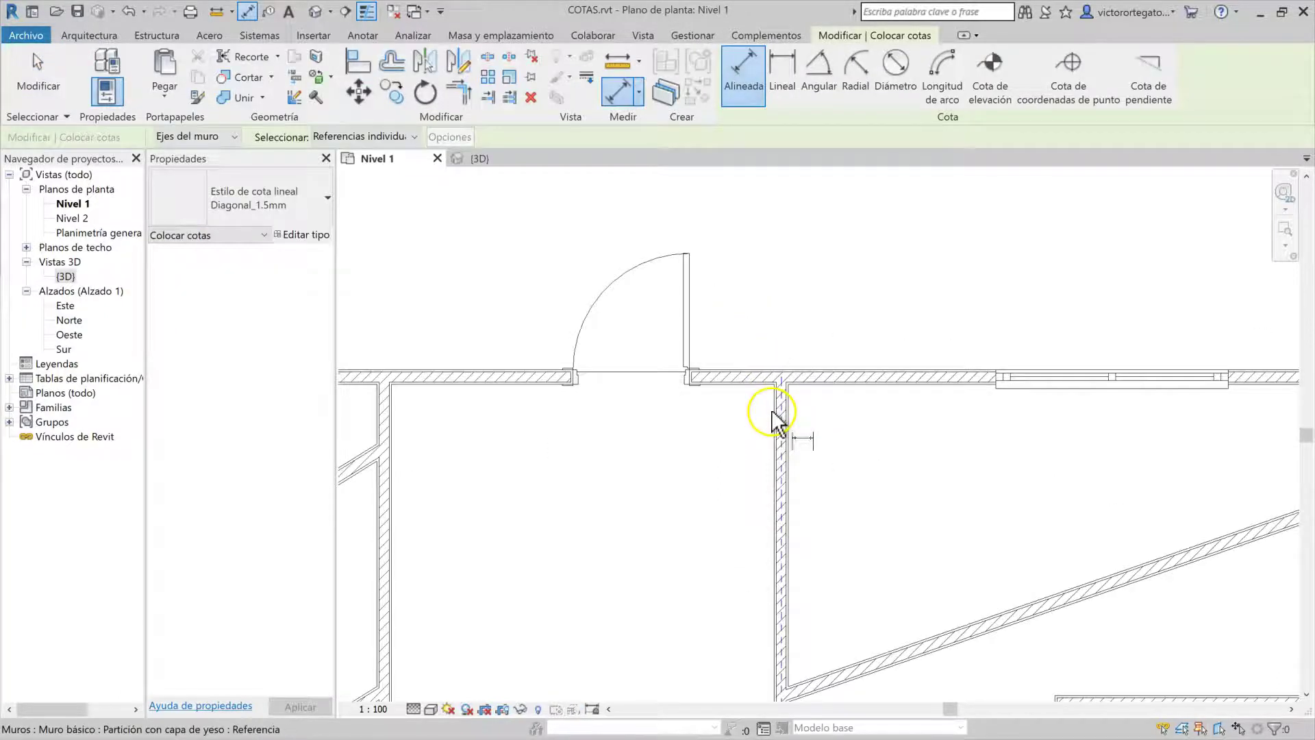
click(779, 421)
click(697, 295)
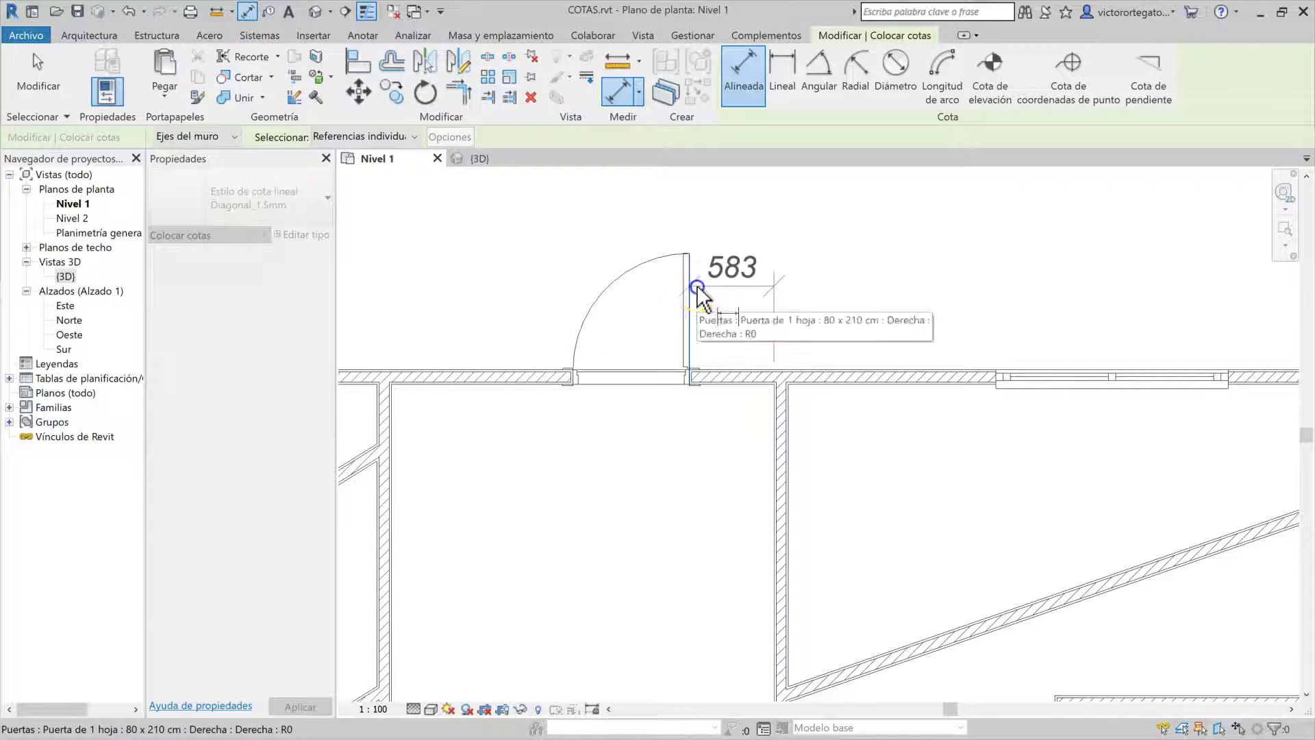
scroll(696, 293, down, 2)
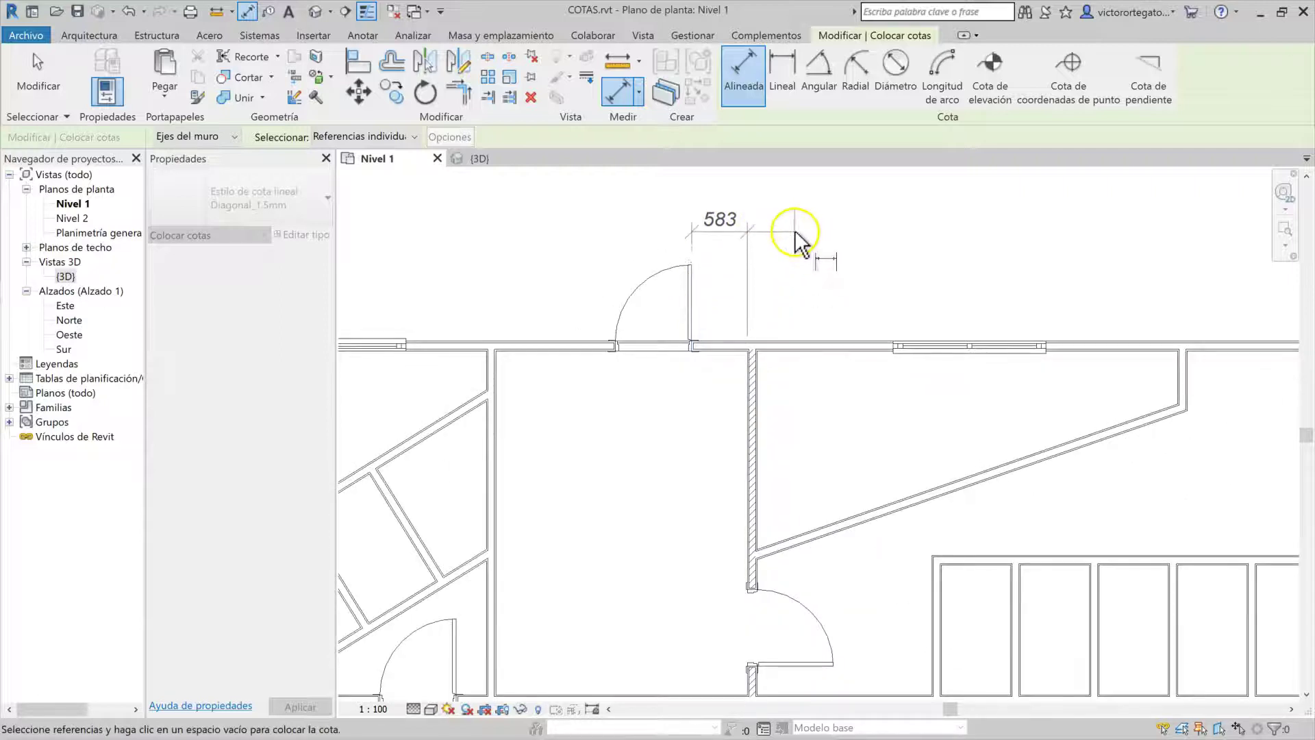
click(799, 235)
key(Escape)
Label the upper door's dimension with a new global parameter named Separación Puerta-Muro, grouped under Cotas.
click(730, 220)
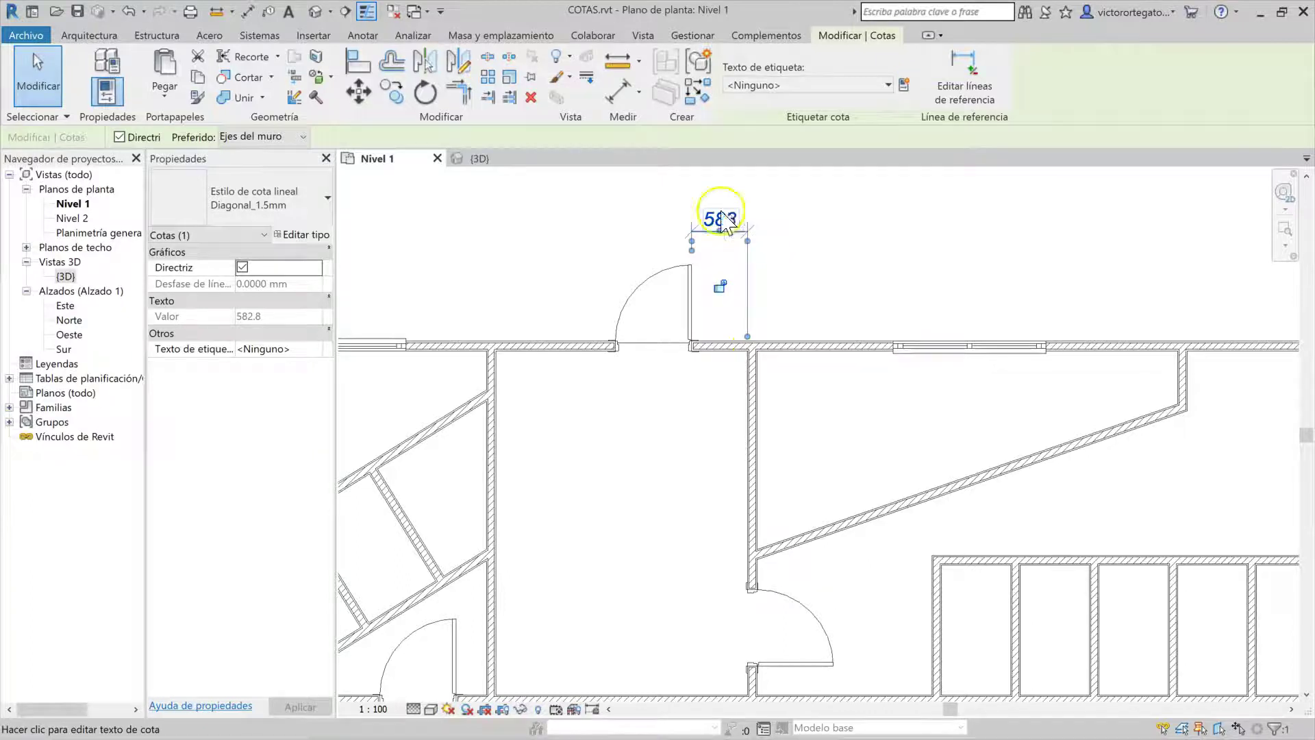
click(904, 91)
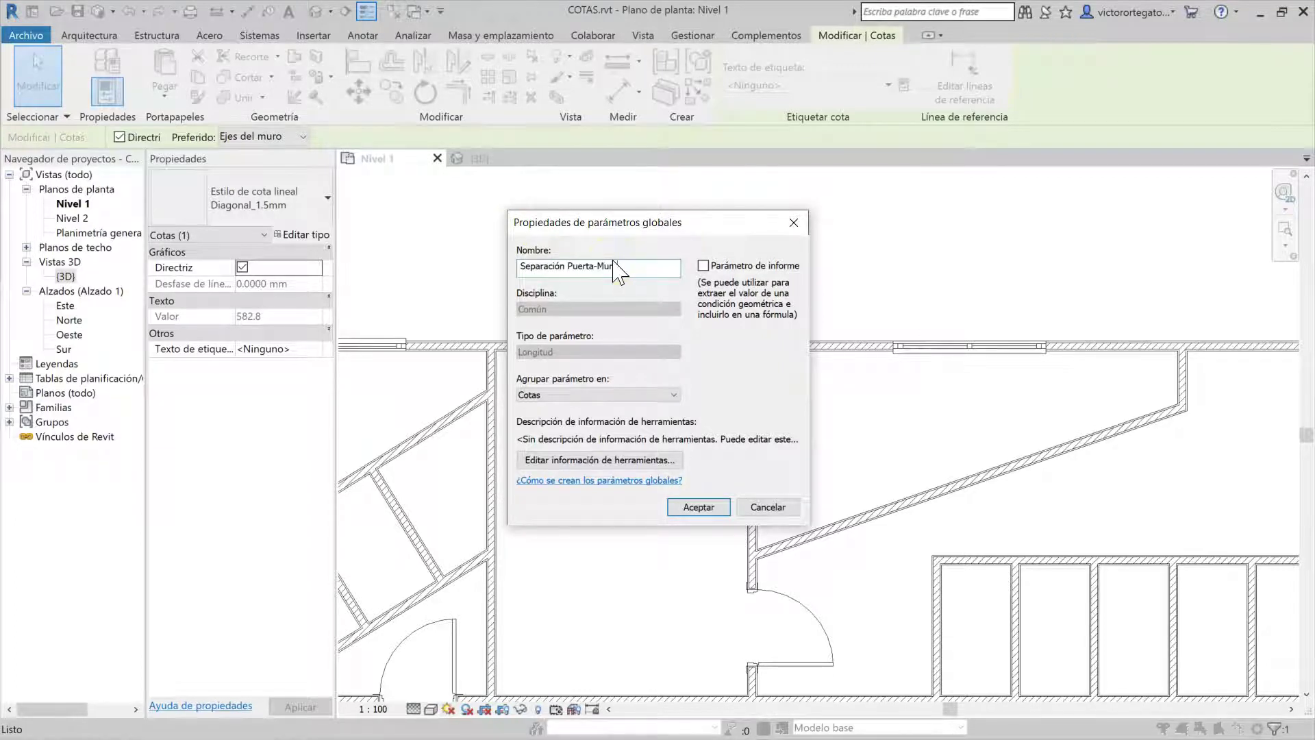
click(691, 508)
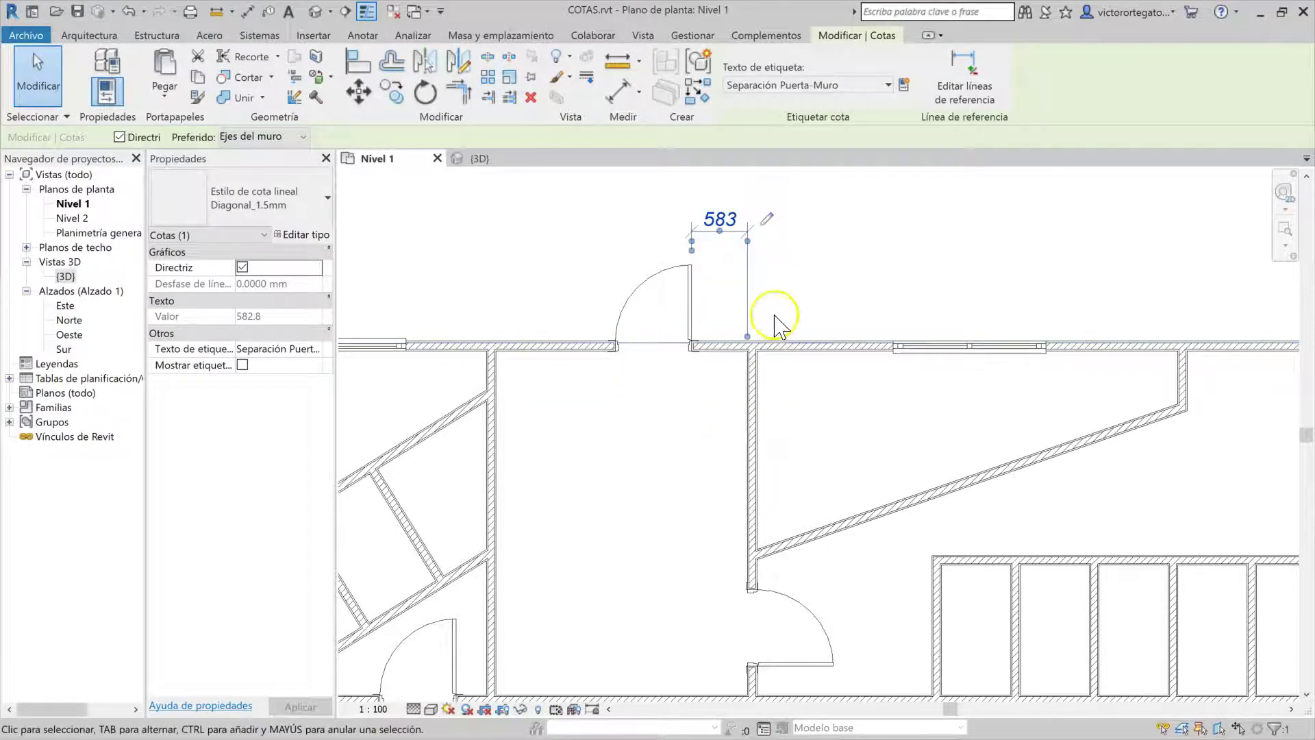
View the global parameters from the labelled door dimension, then close them and deselect the dimension.
click(768, 220)
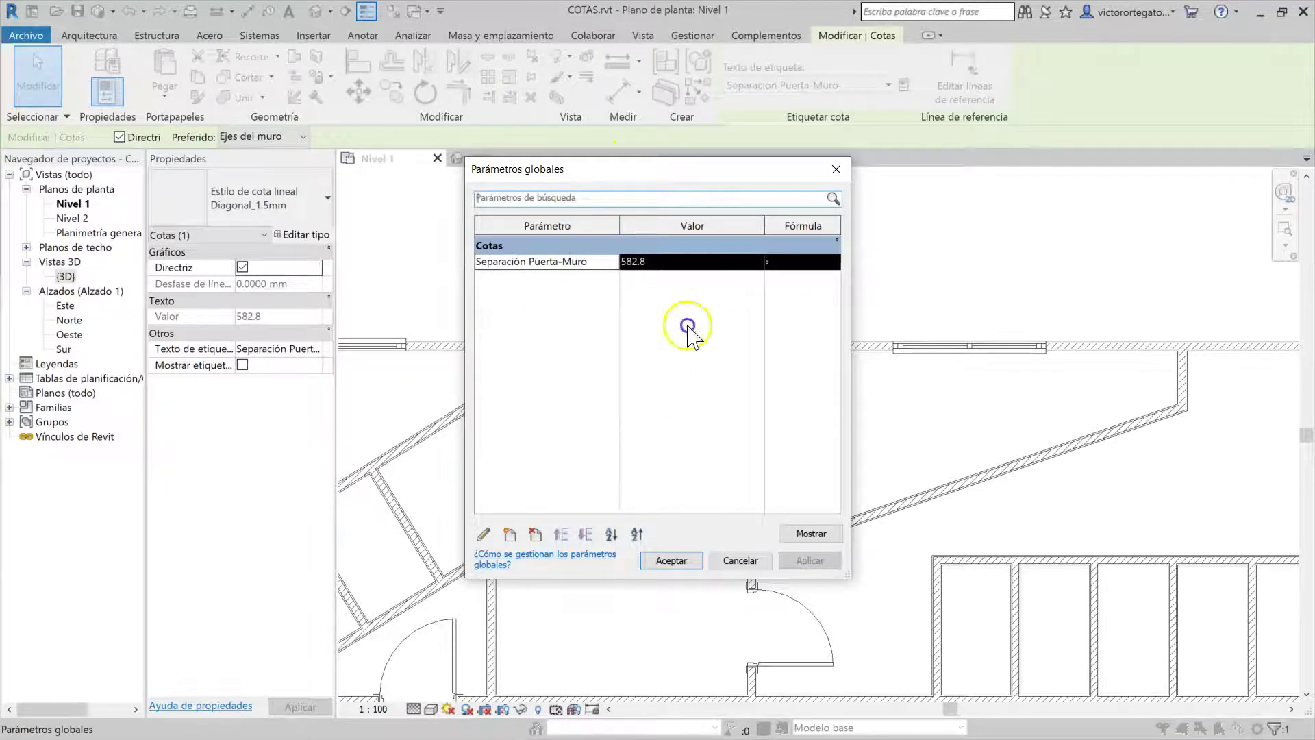
click(837, 168)
click(849, 273)
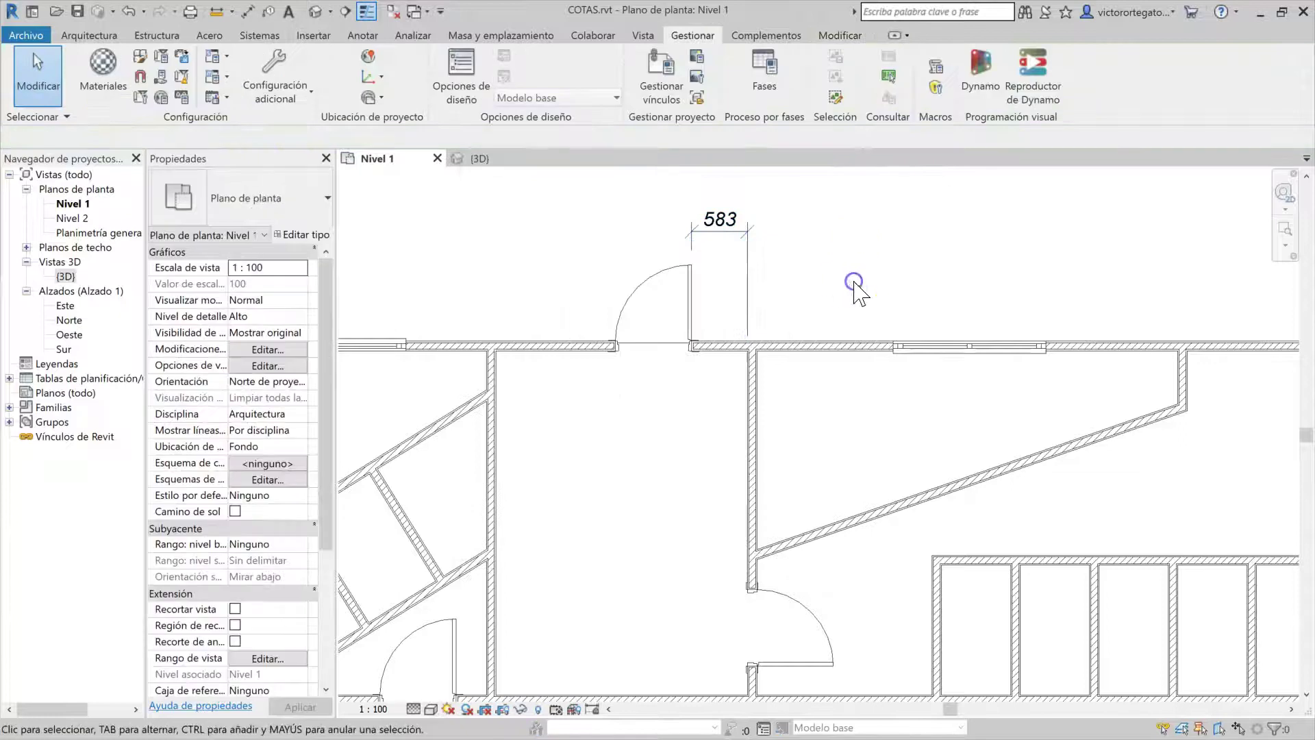
Open the project's global parameters and rename the door-to-wall parameter as Separación Puerta - Muro.
click(686, 34)
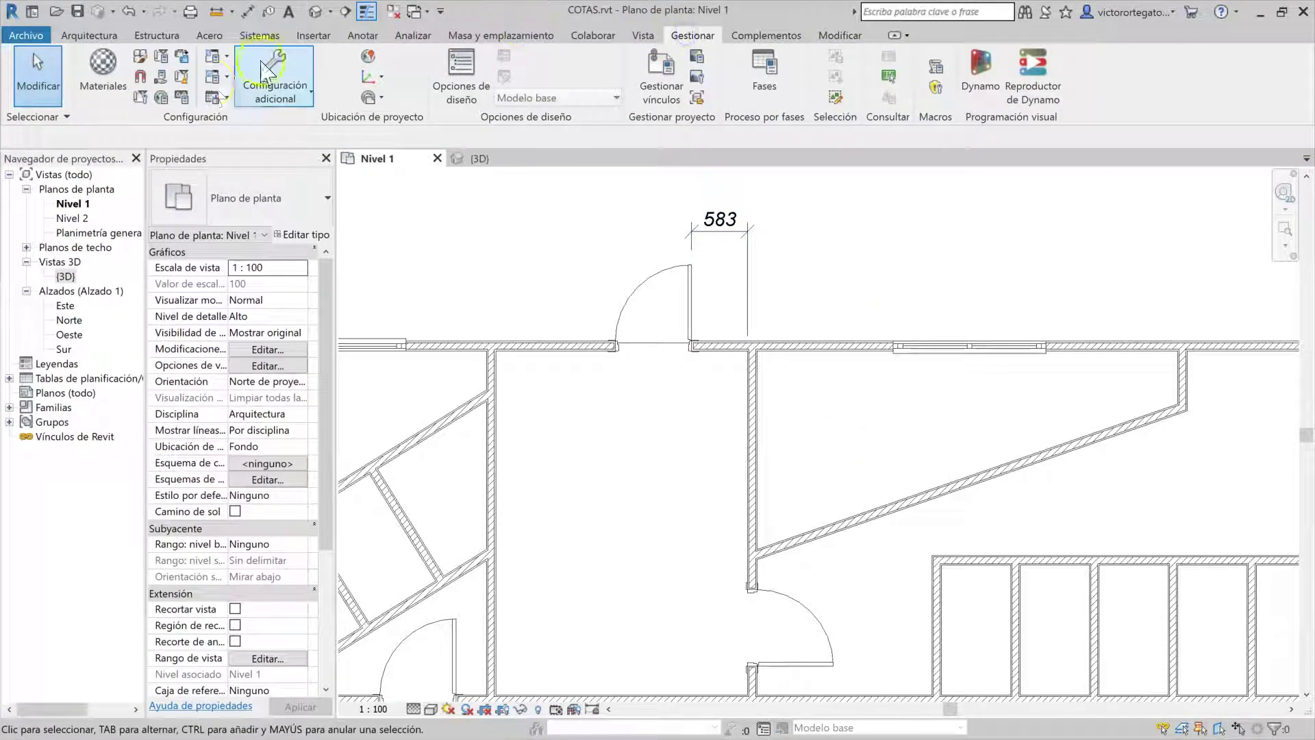
click(160, 98)
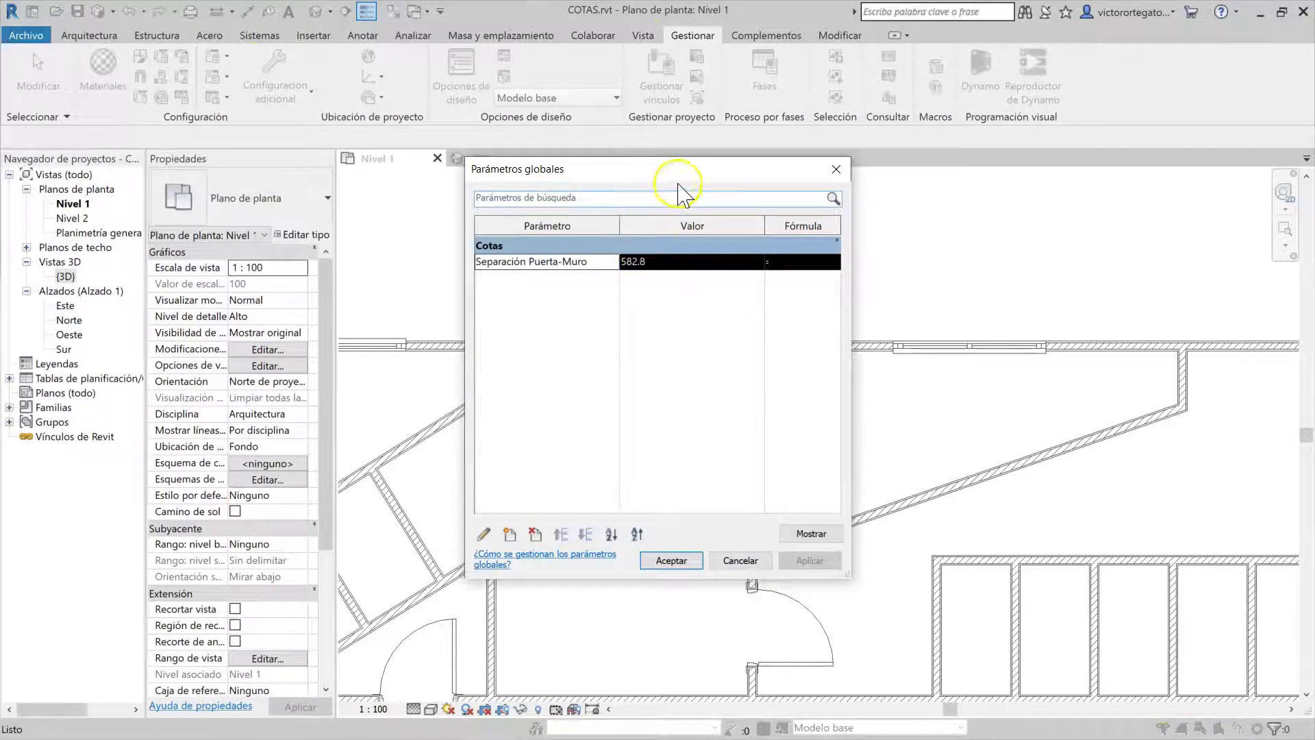
drag(678, 186, 428, 193)
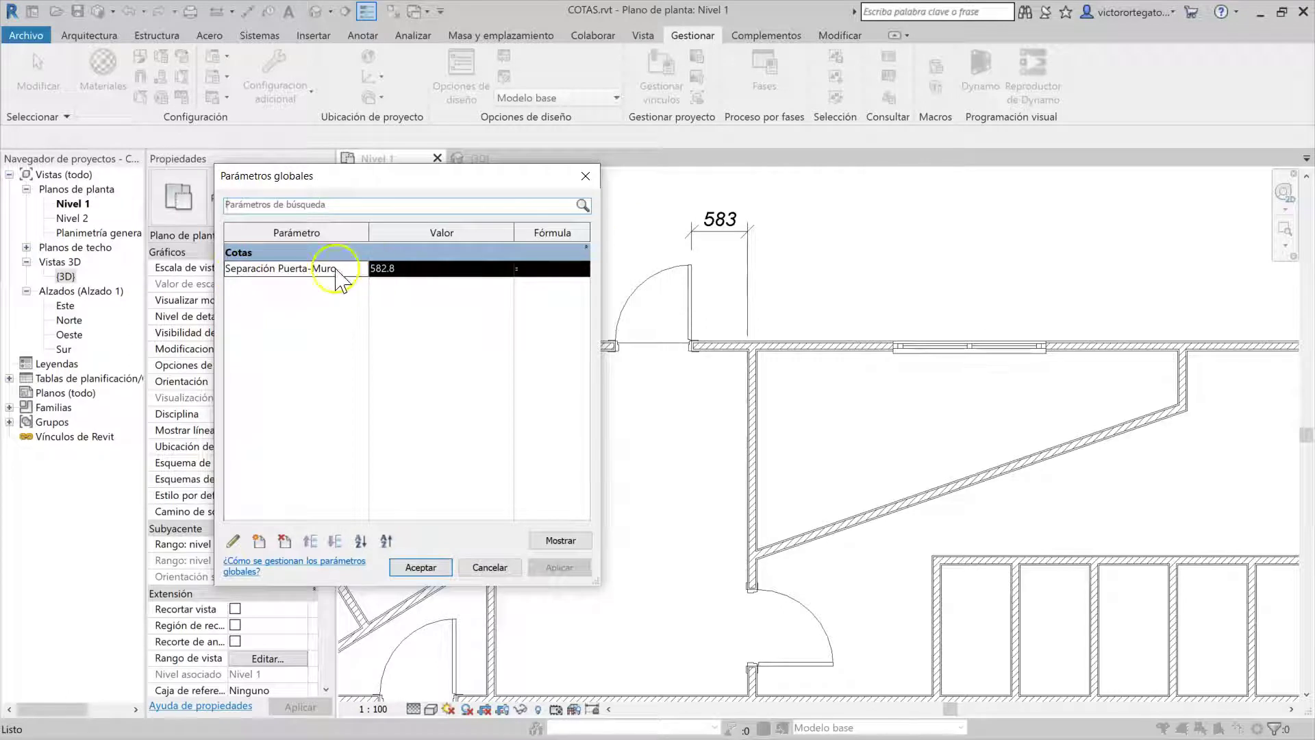
click(233, 543)
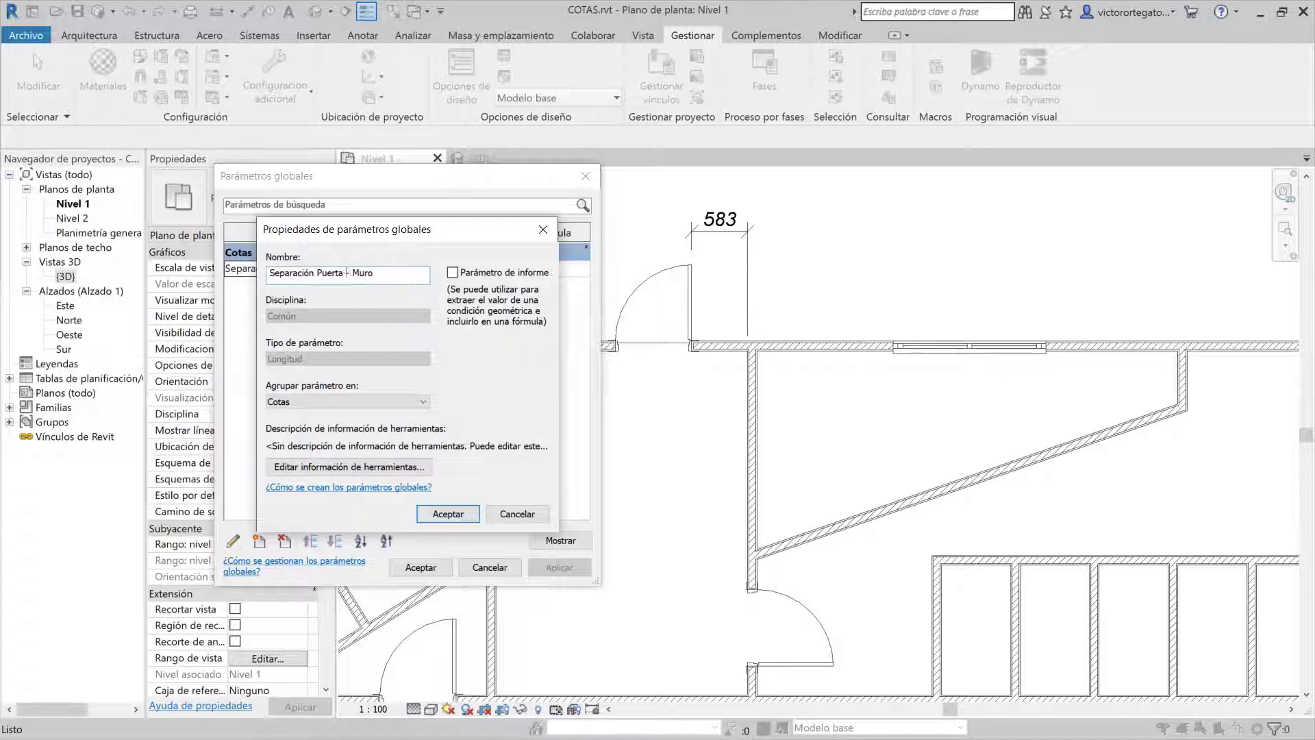
click(450, 515)
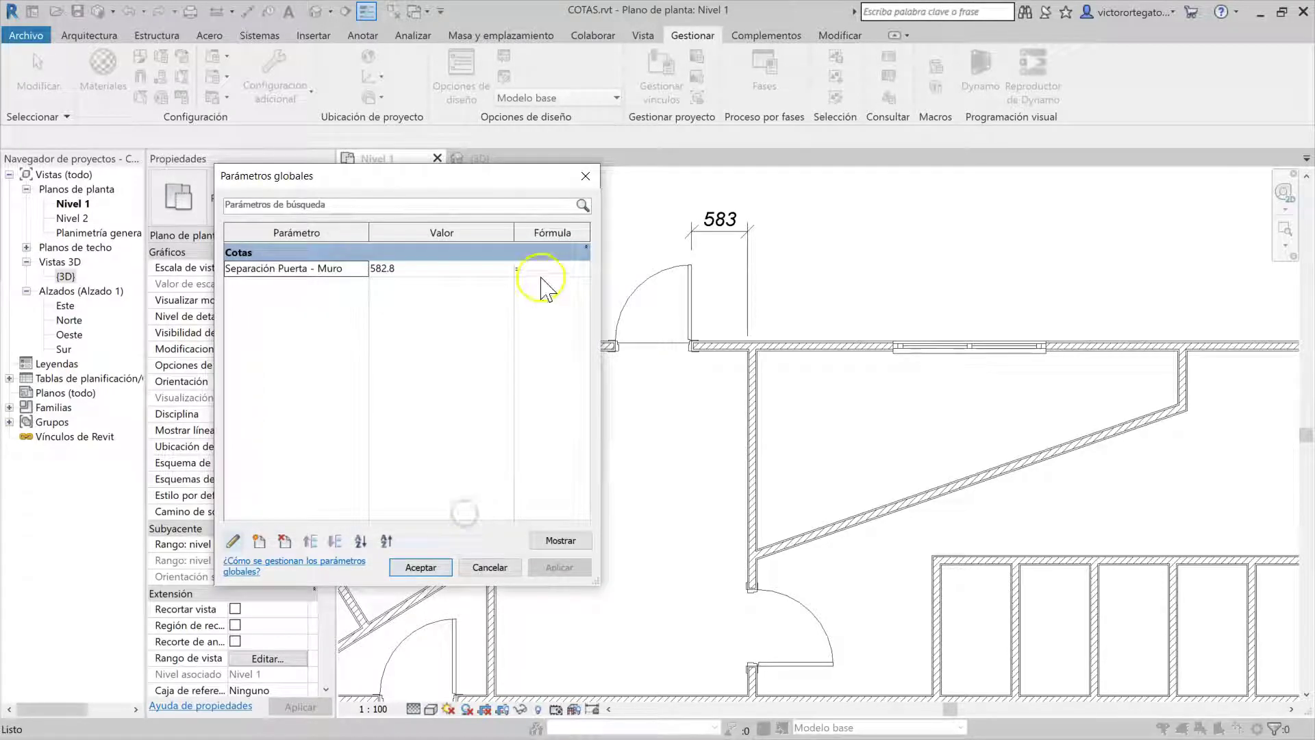
Set Separación Puerta - Muro to 200, apply and accept it, and check the parameter shown on the upper door.
click(430, 269)
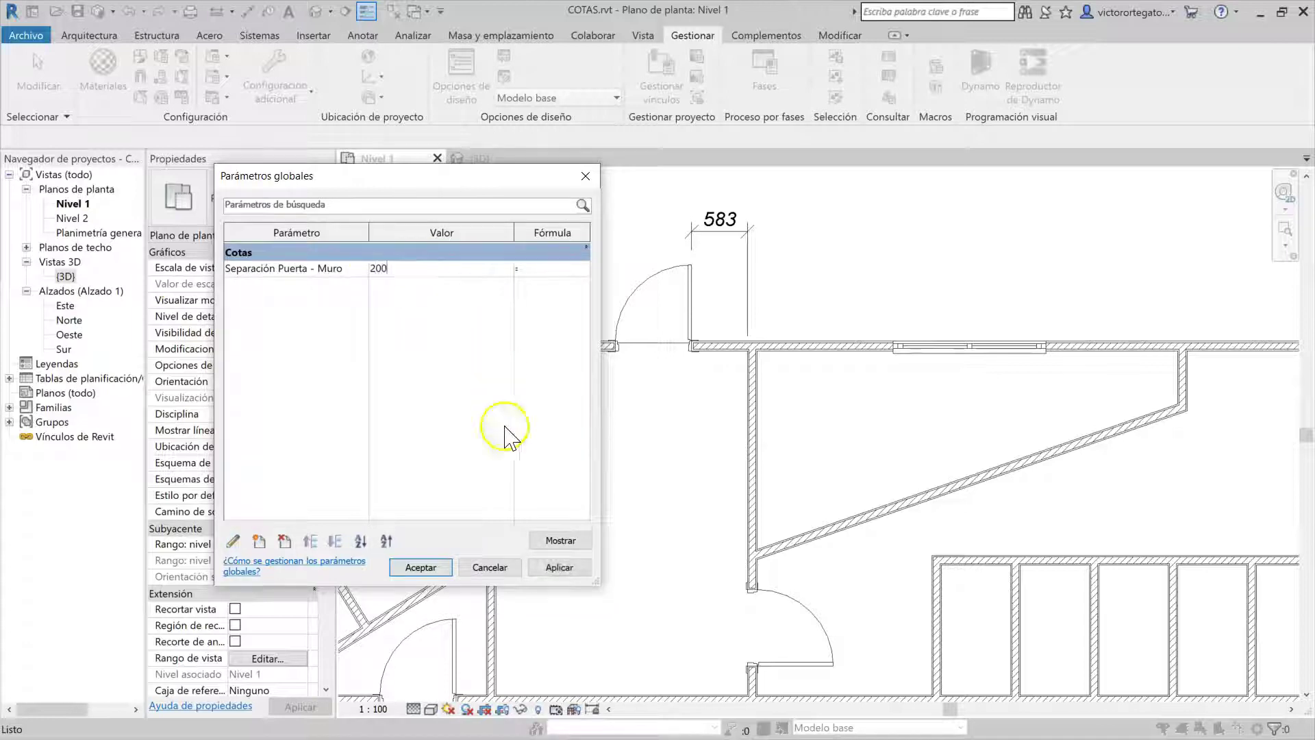
click(565, 569)
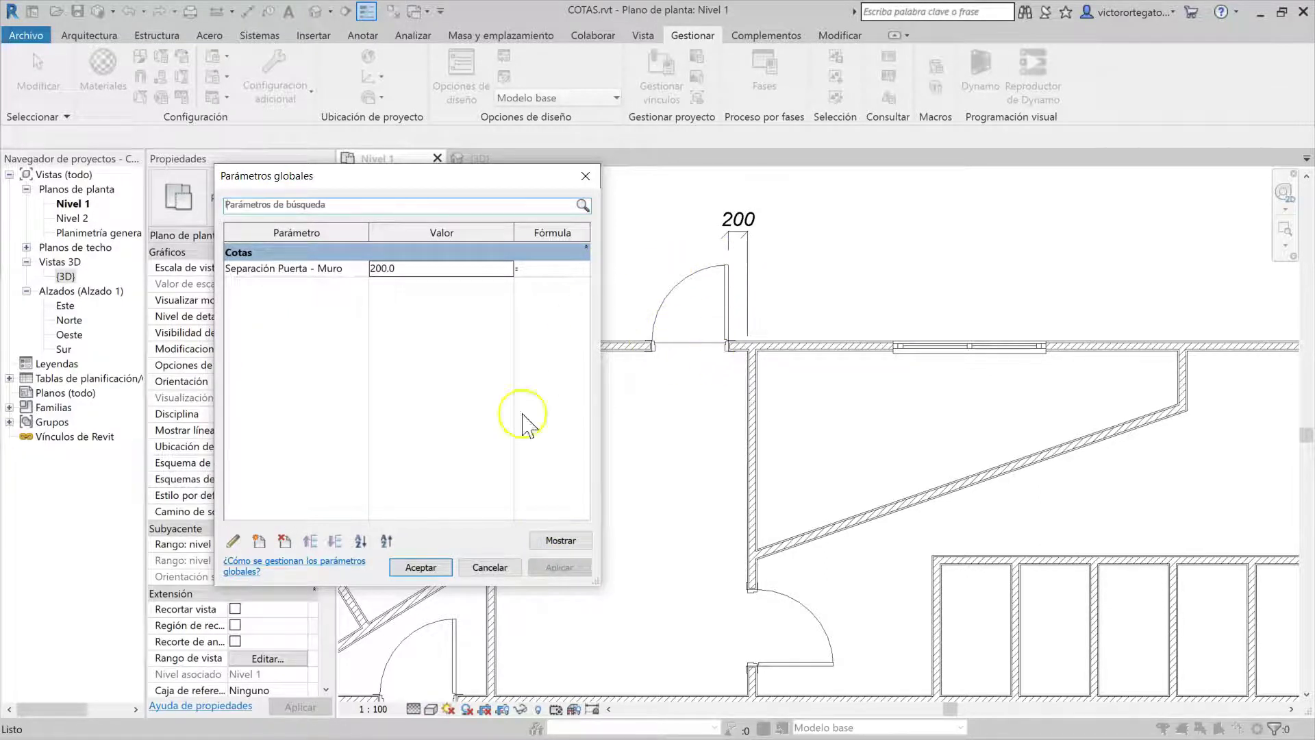
click(439, 567)
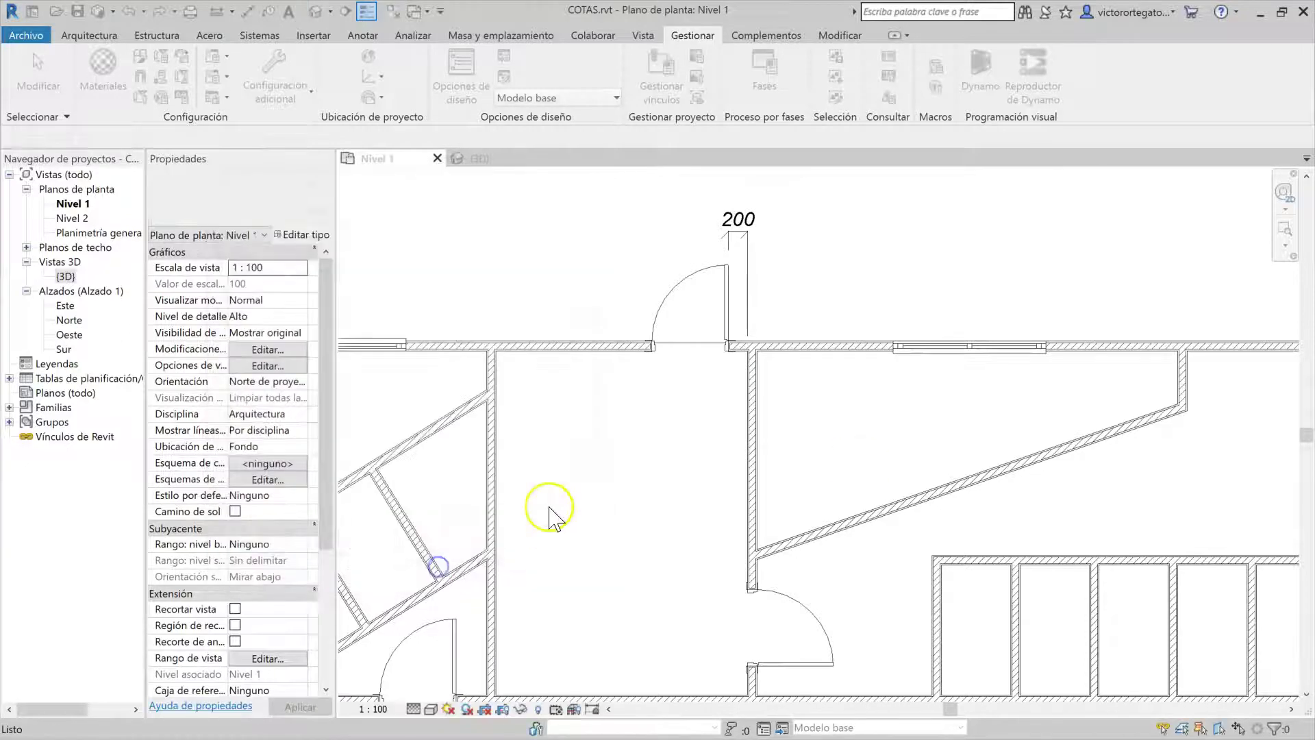
click(662, 306)
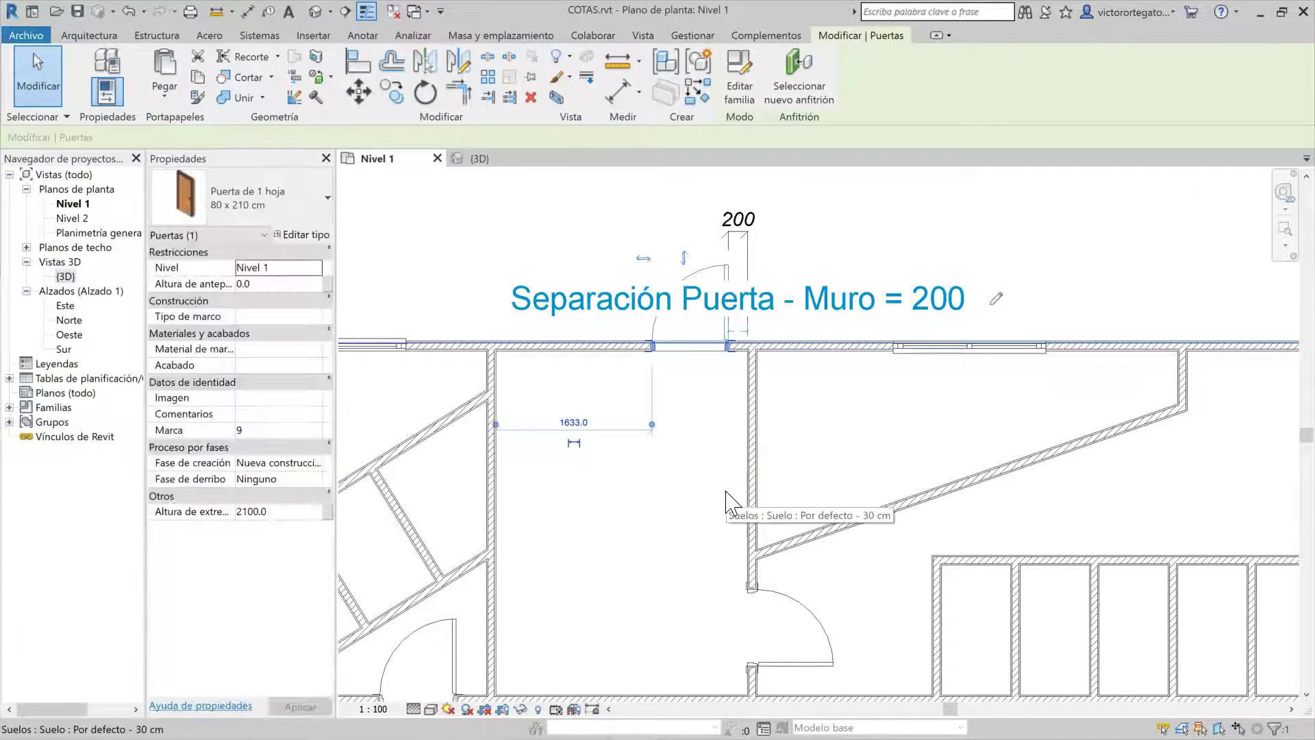
click(851, 440)
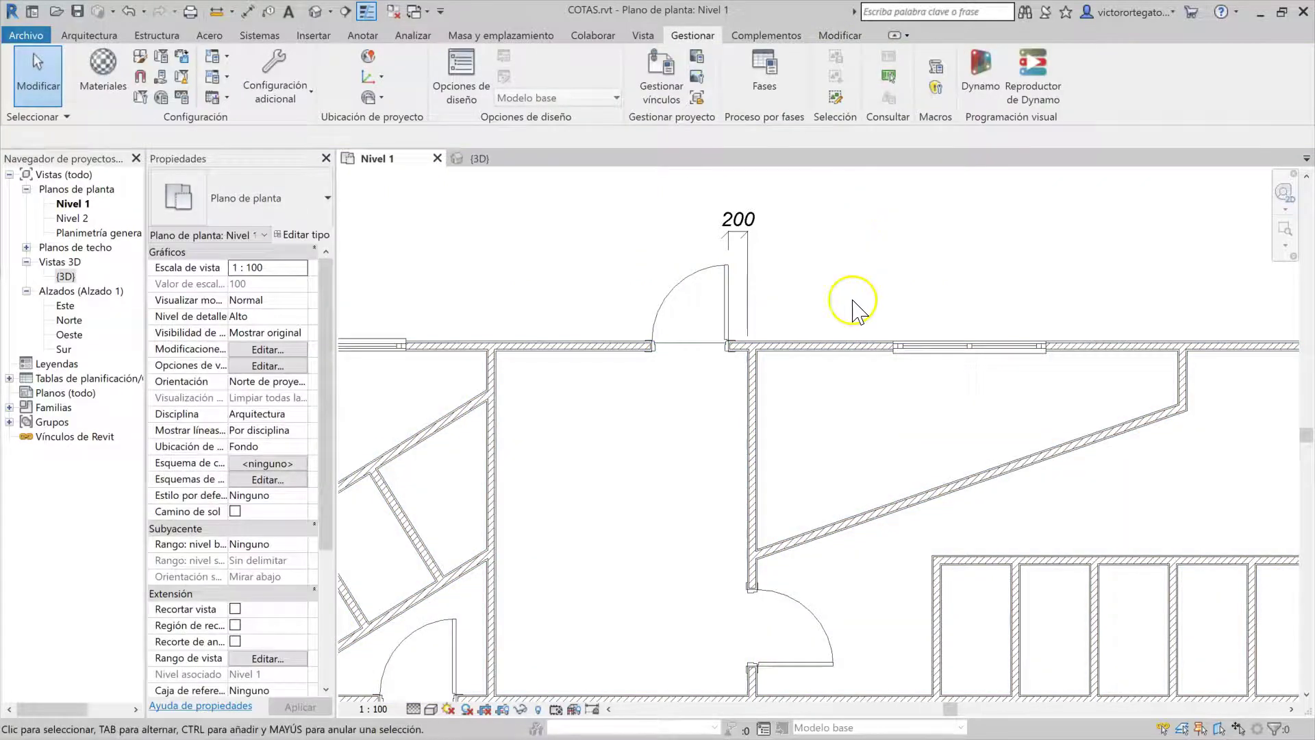
Place an aligned vertical dimension between the lower edge of the door in the interior wall and the lower exterior wall.
scroll(792, 482, down, 4)
scroll(792, 500, up, 4)
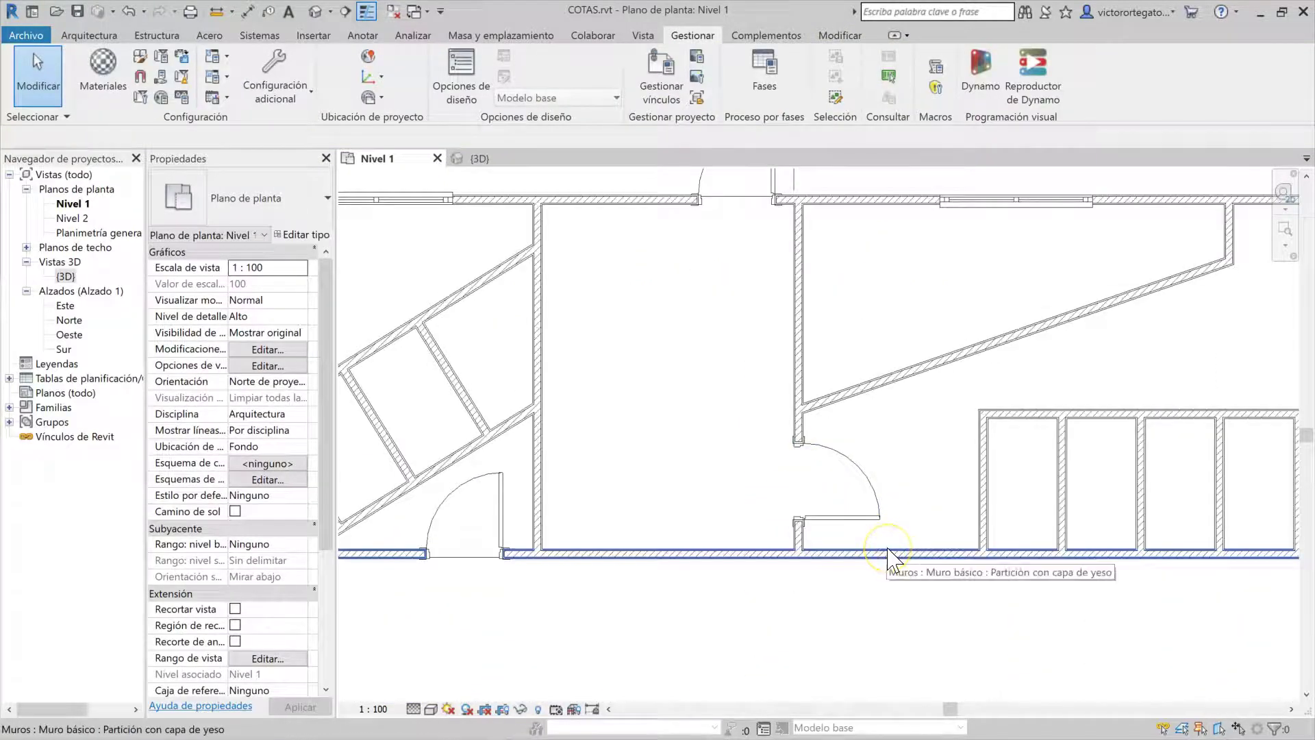
key(d)
key(i)
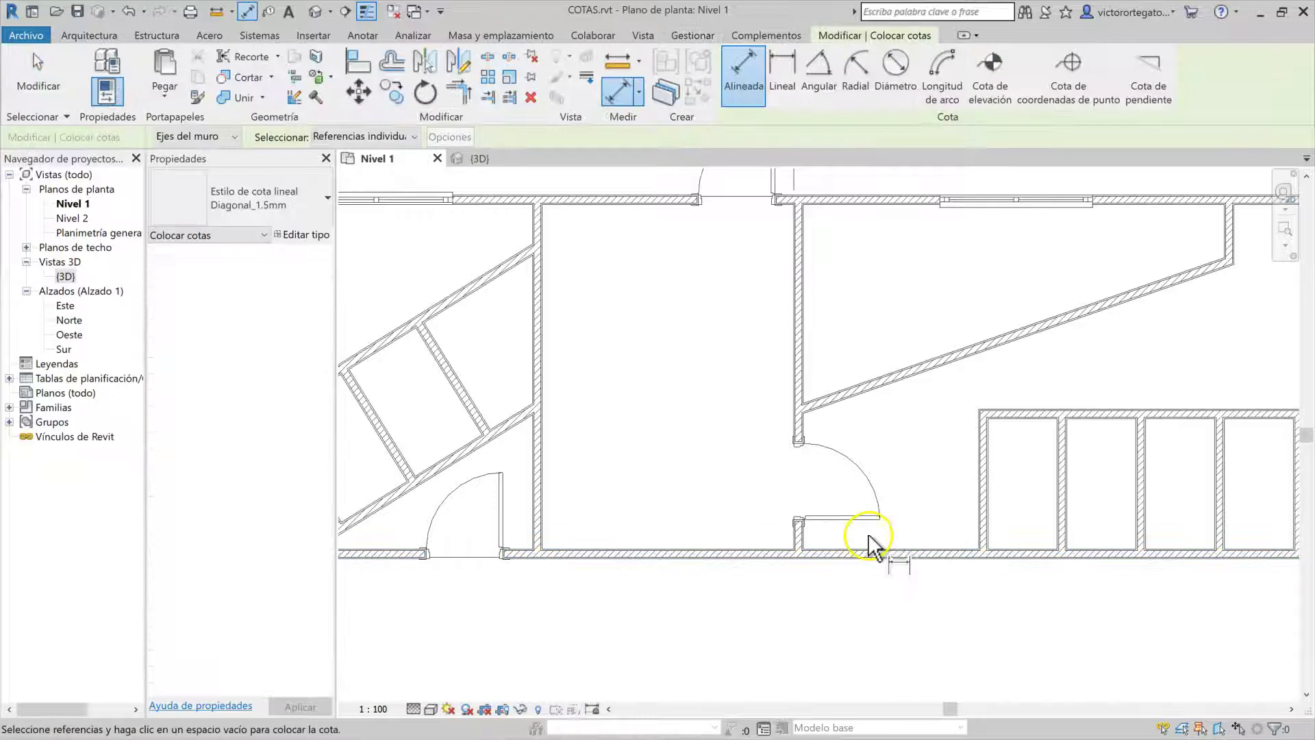
click(819, 531)
click(933, 553)
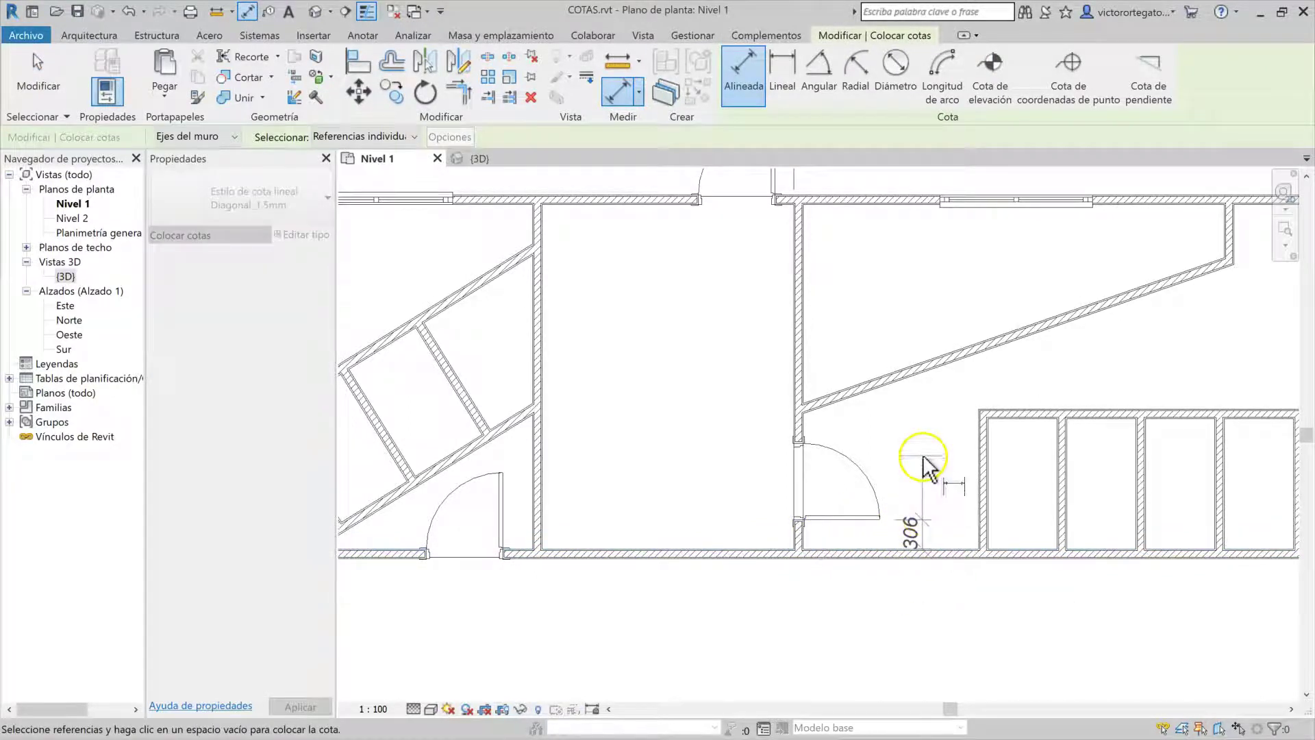
click(923, 451)
key(Escape)
key(Escape)
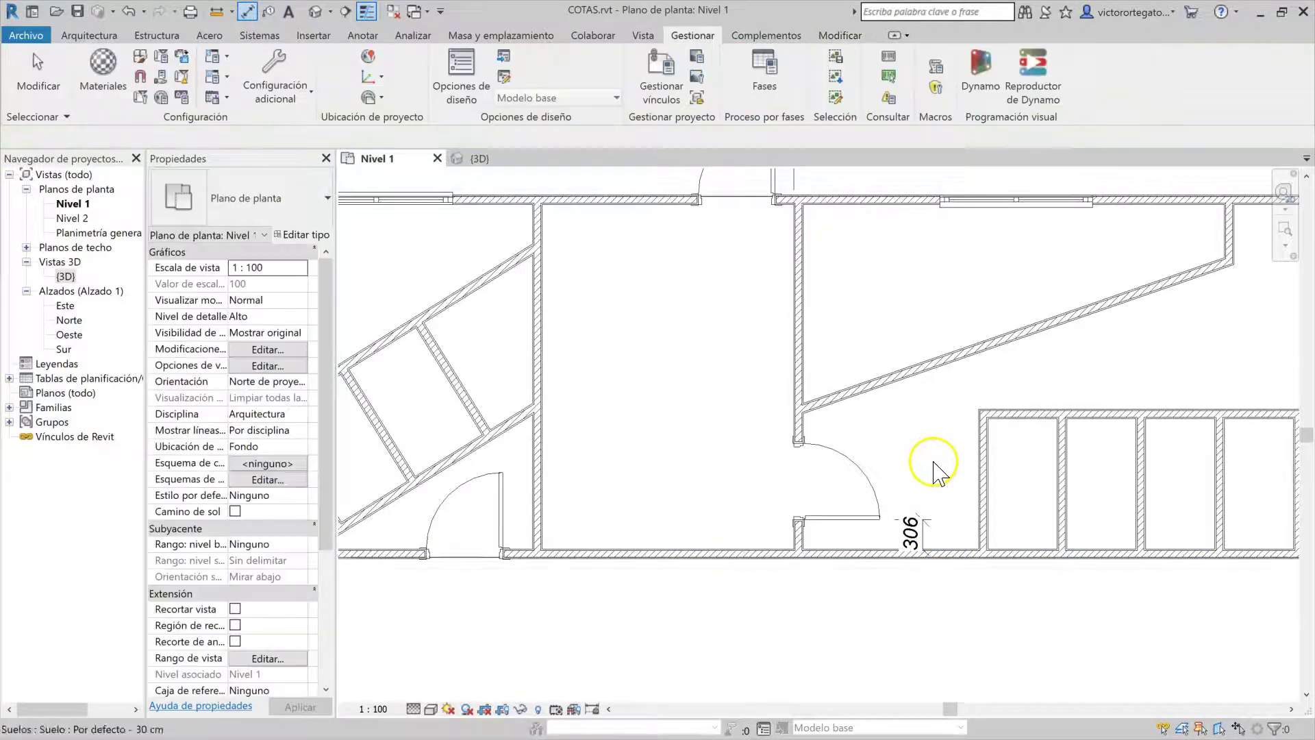
Label the interior door's dimension with the existing Separación Puerta - Muro parameter.
click(924, 541)
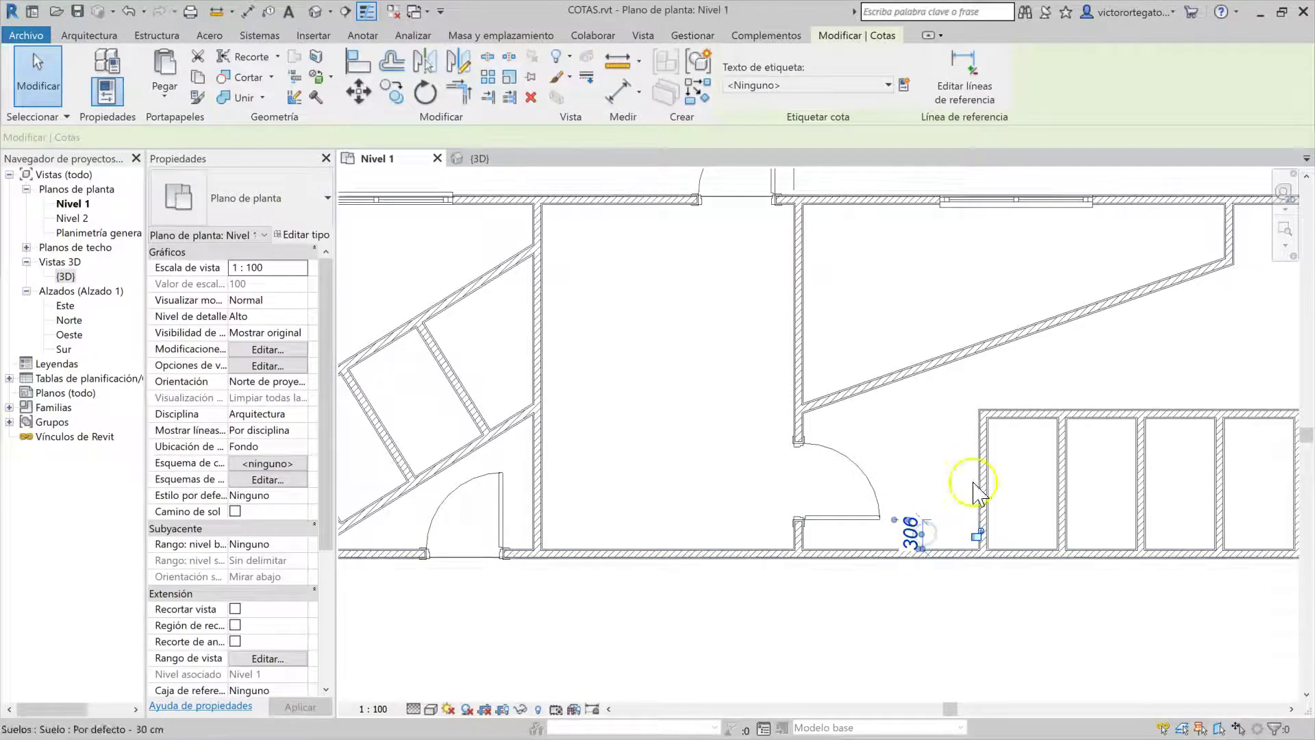
click(834, 85)
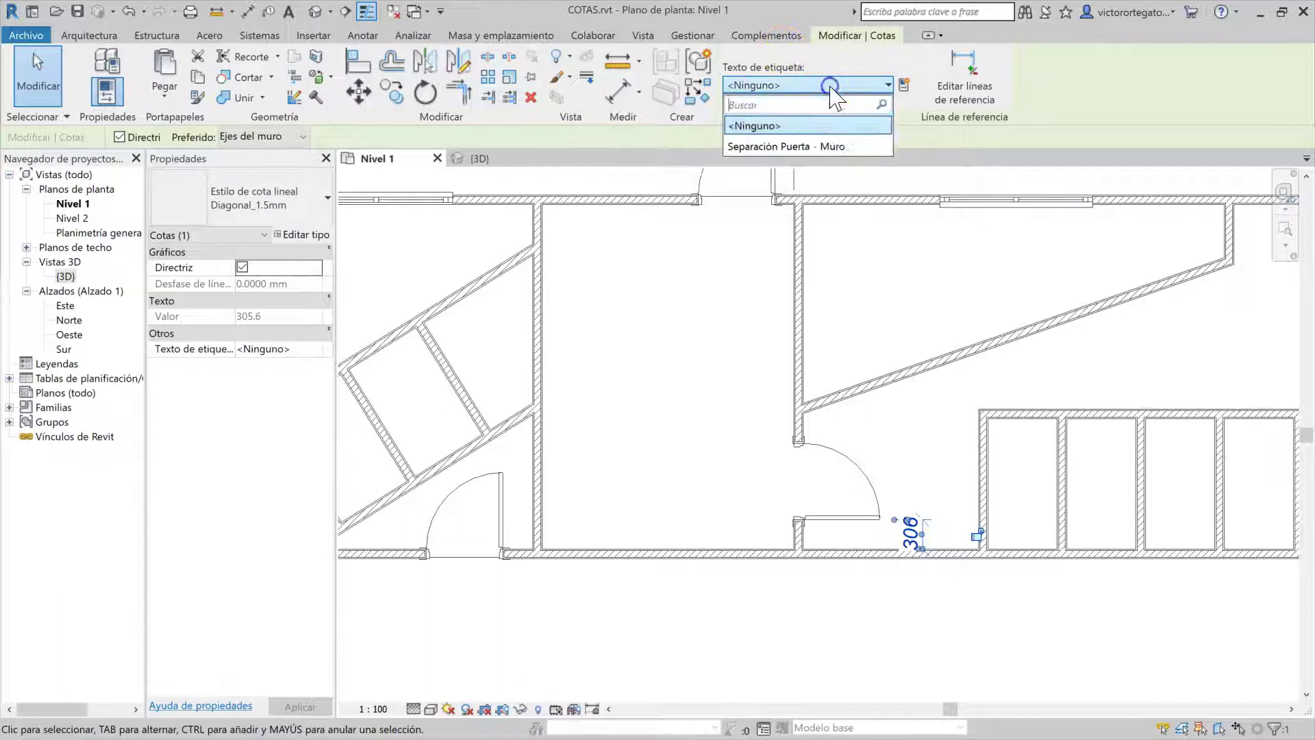
click(786, 147)
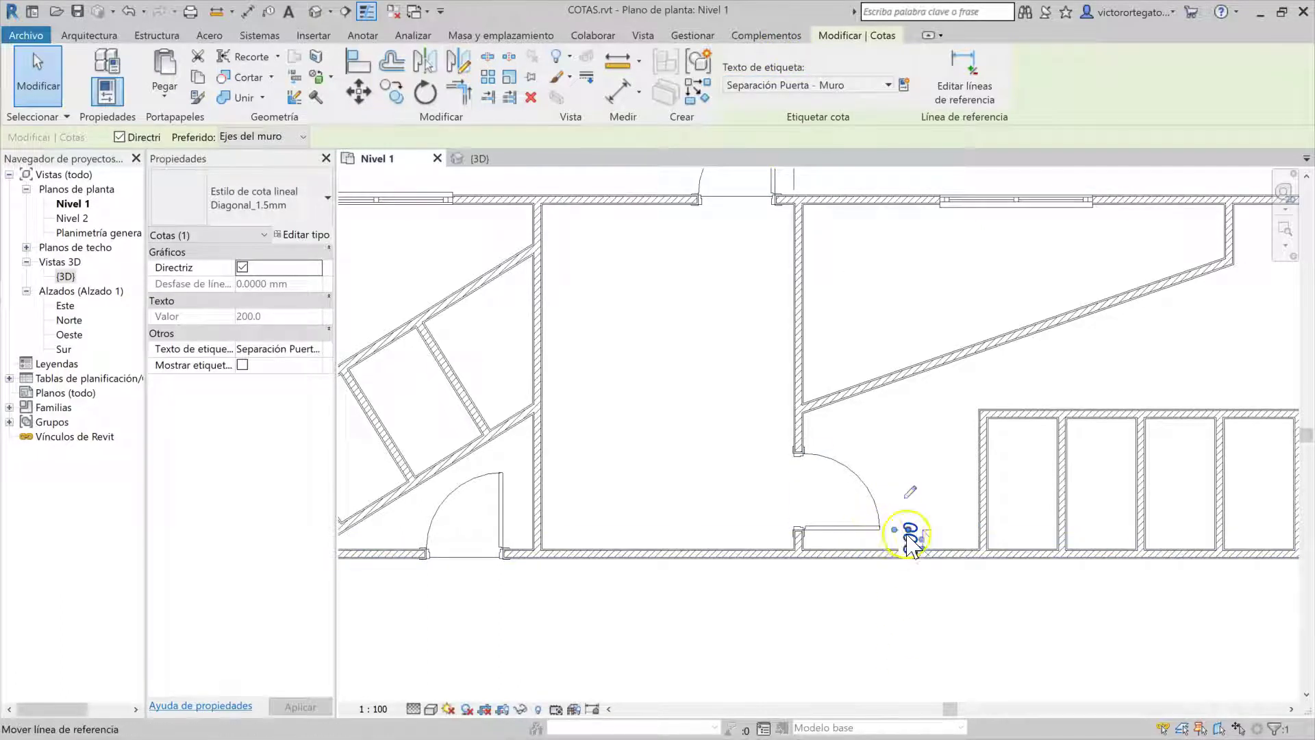
click(611, 636)
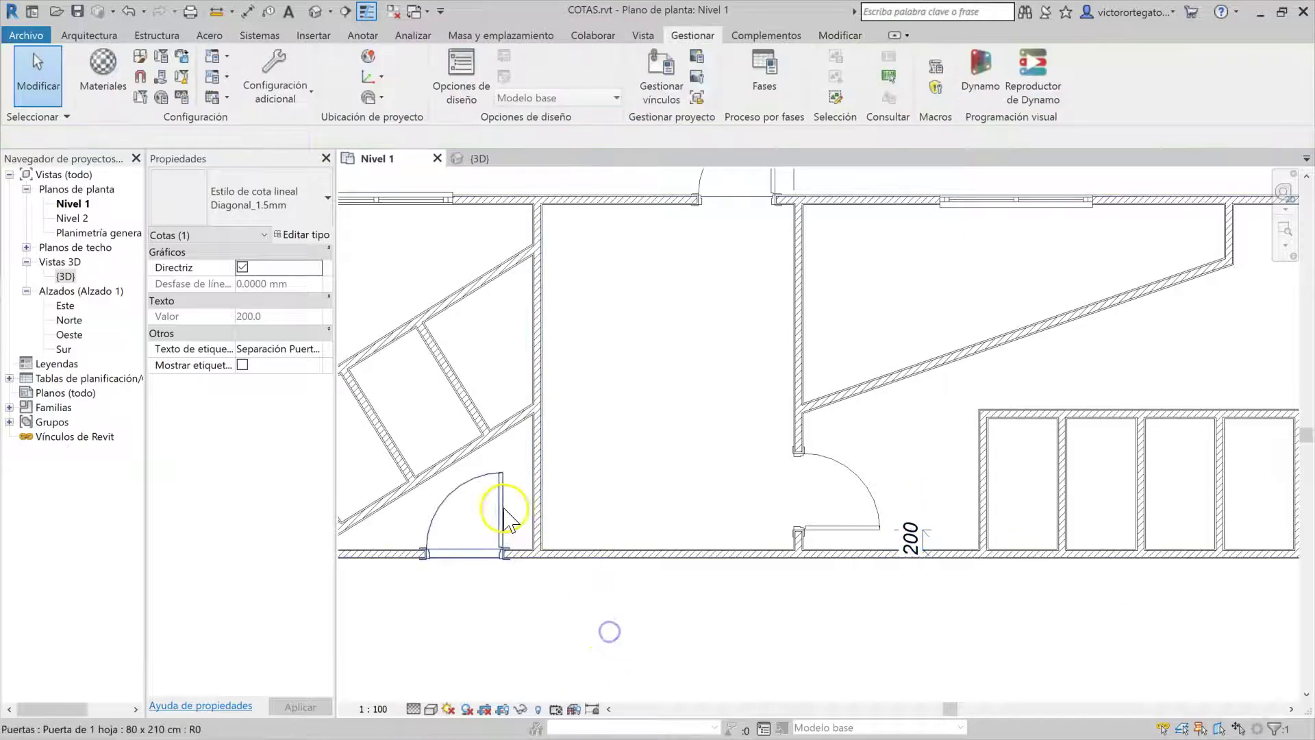
Place an aligned dimension between the door in the lower exterior wall and the vertical wall next to it.
key(d)
key(i)
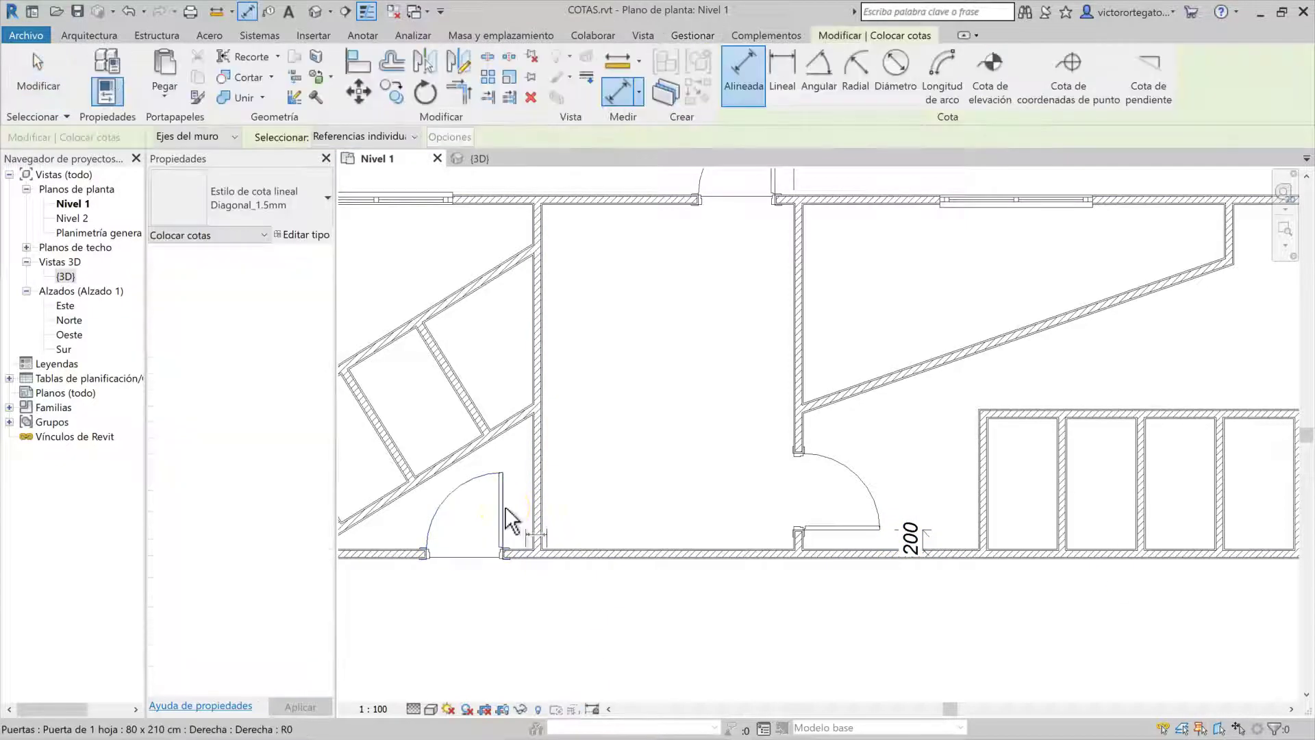
click(535, 524)
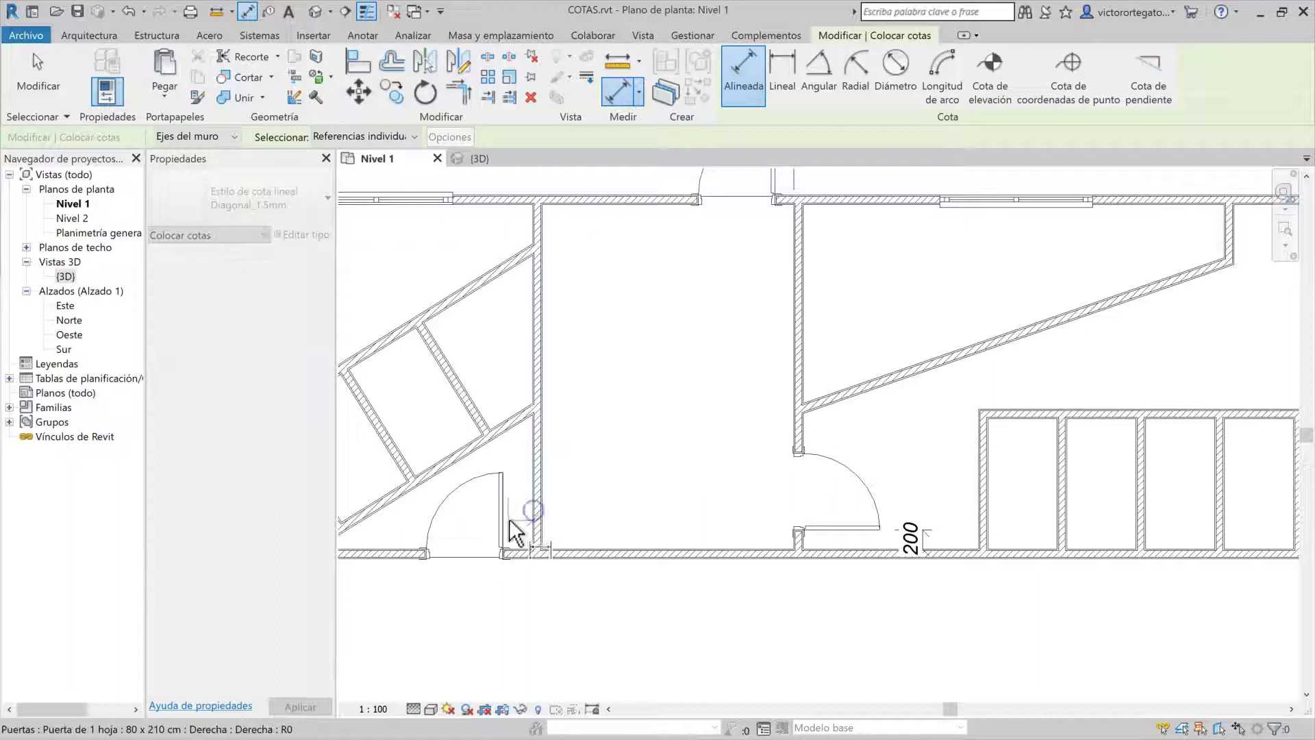
click(503, 506)
click(515, 459)
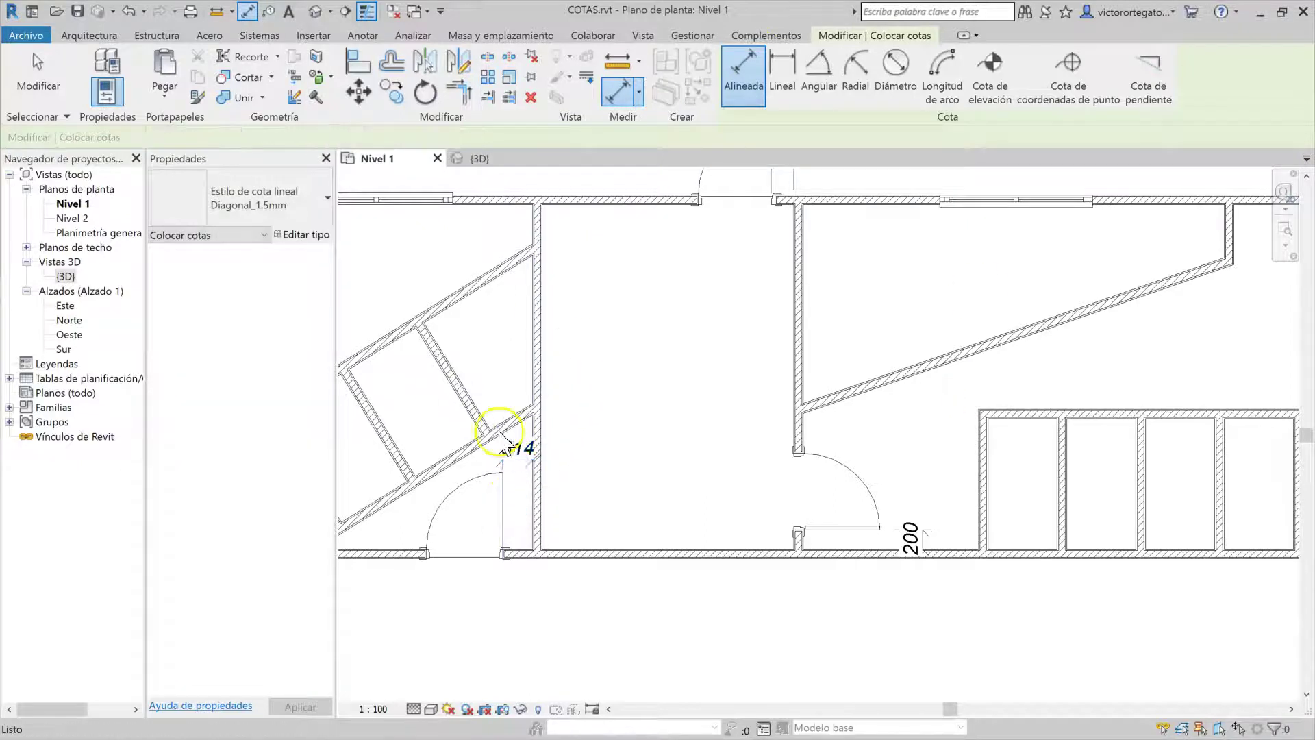
key(Escape)
Label the lower exterior door's dimension with the Separación Puerta - Muro parameter.
click(805, 84)
click(795, 147)
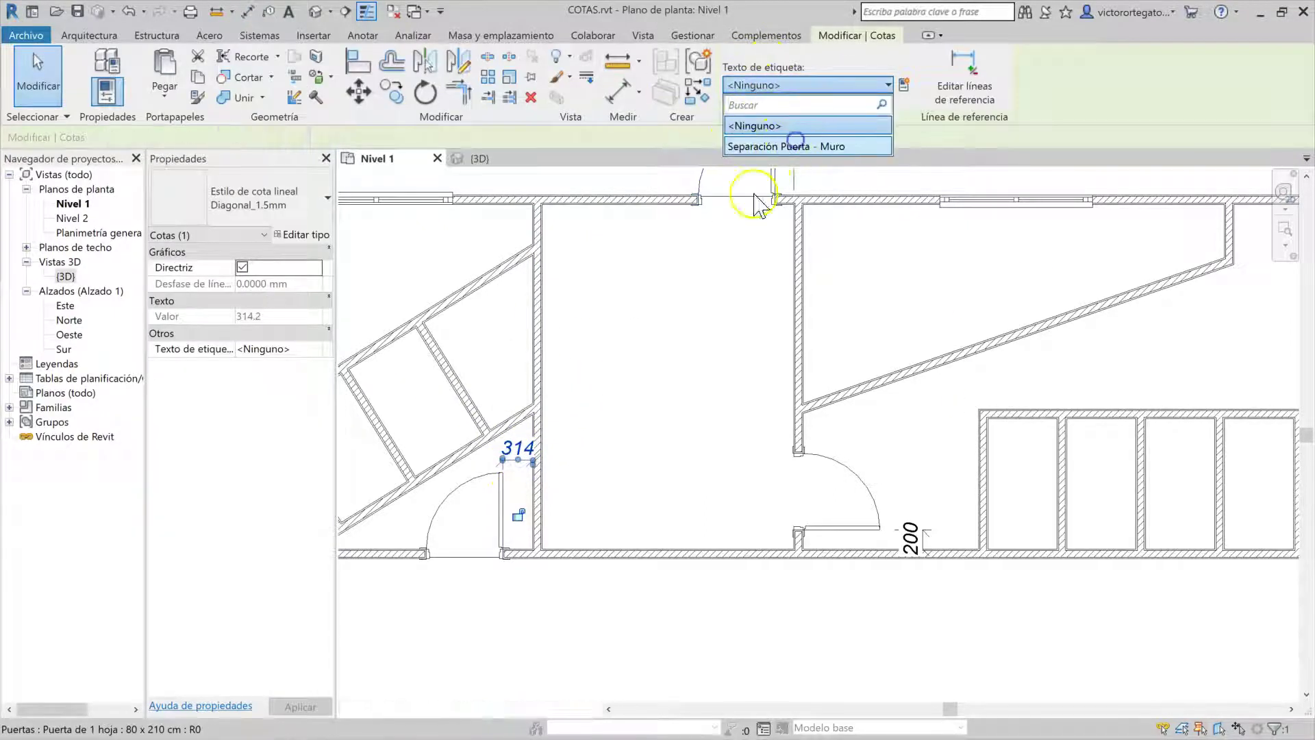
click(652, 454)
Change the Separación Puerta - Muro global parameter to 100 and apply it to the three doors.
scroll(843, 661, down, 1)
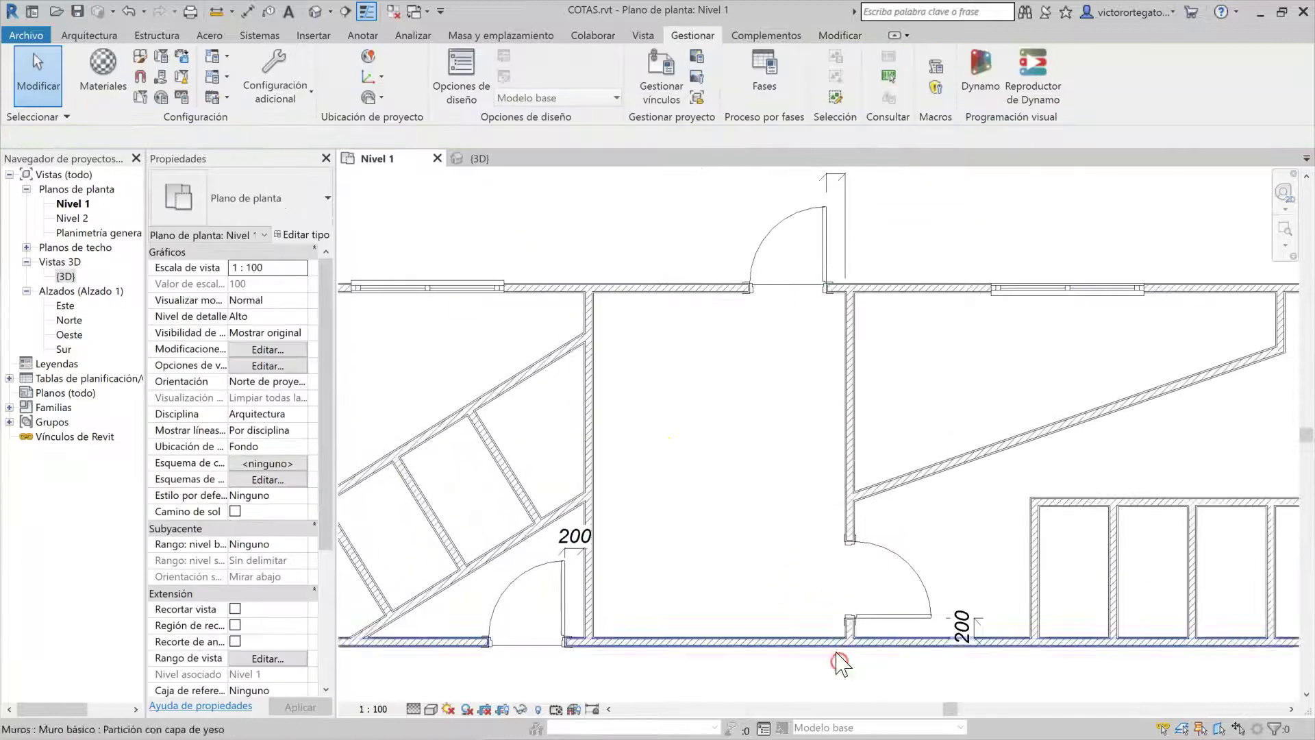
mouse_move(817, 572)
middle_down()
mouse_move(918, 493)
mouse_move(904, 487)
mouse_move(959, 499)
mouse_move(978, 520)
middle_up()
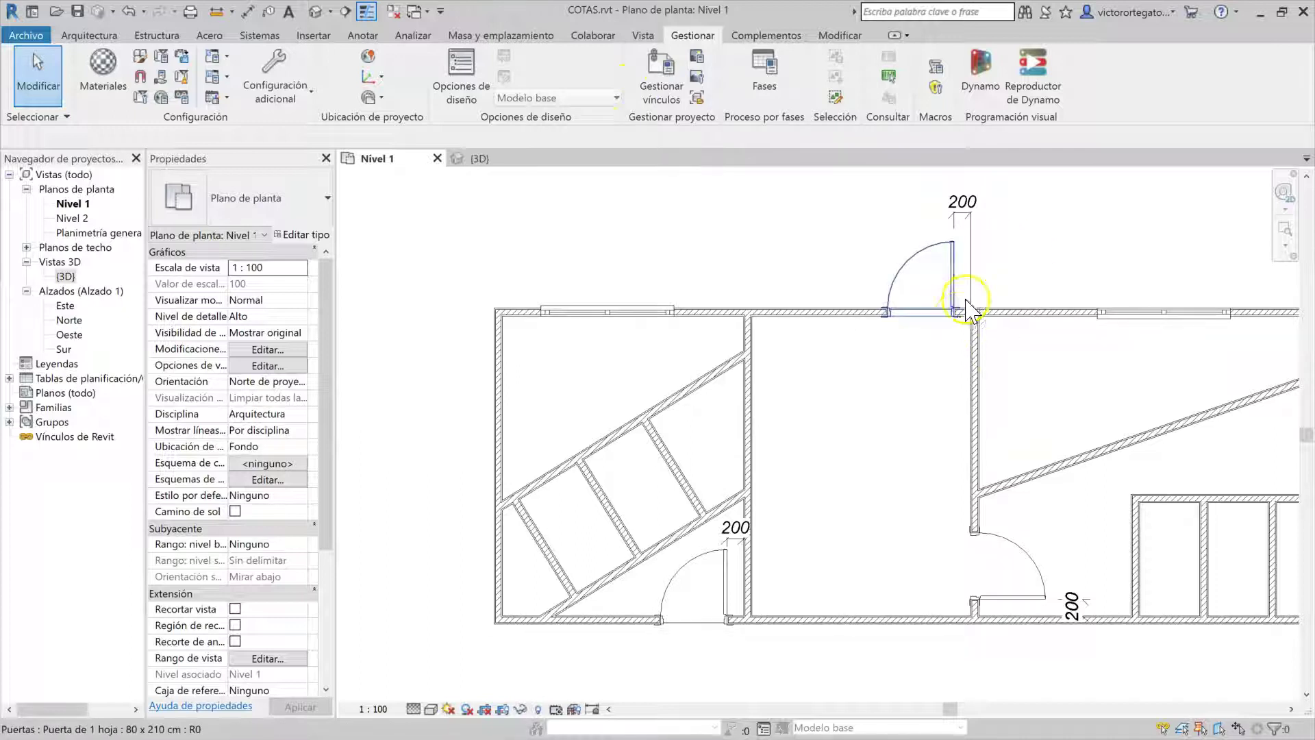
click(180, 99)
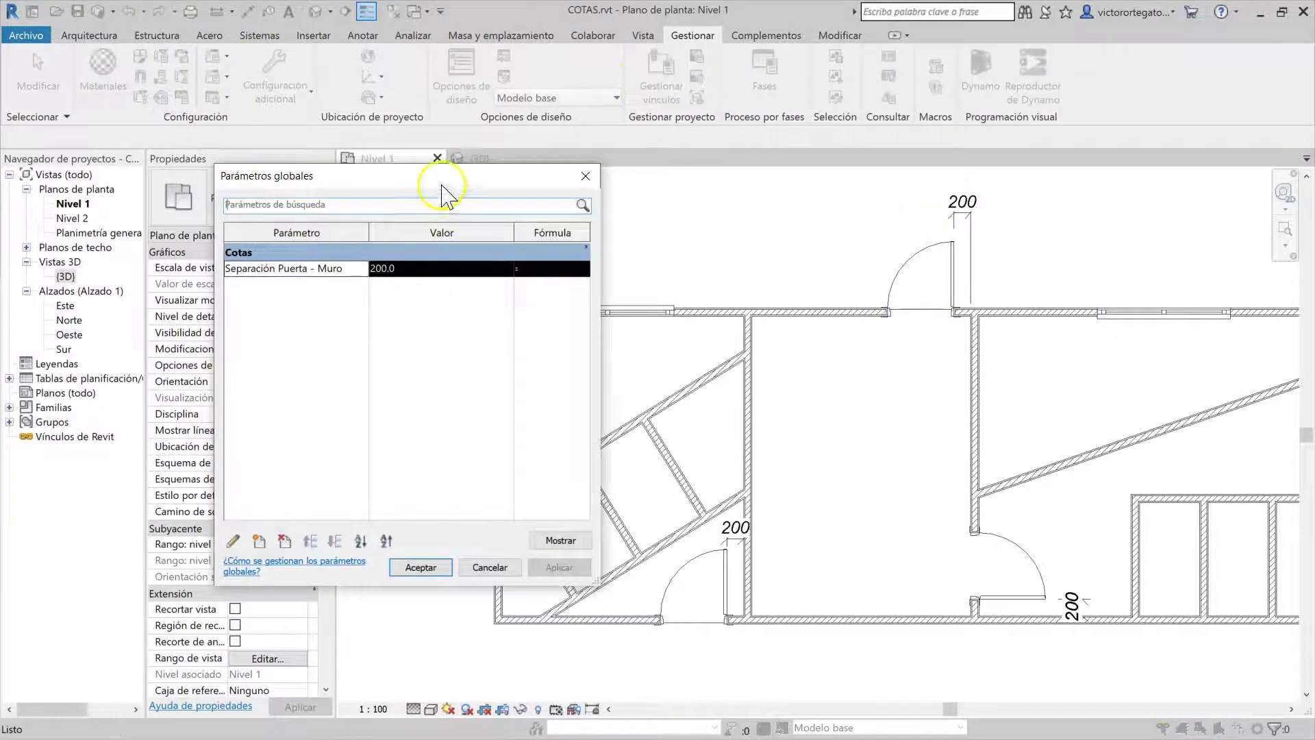
click(395, 267)
text(100)
click(549, 584)
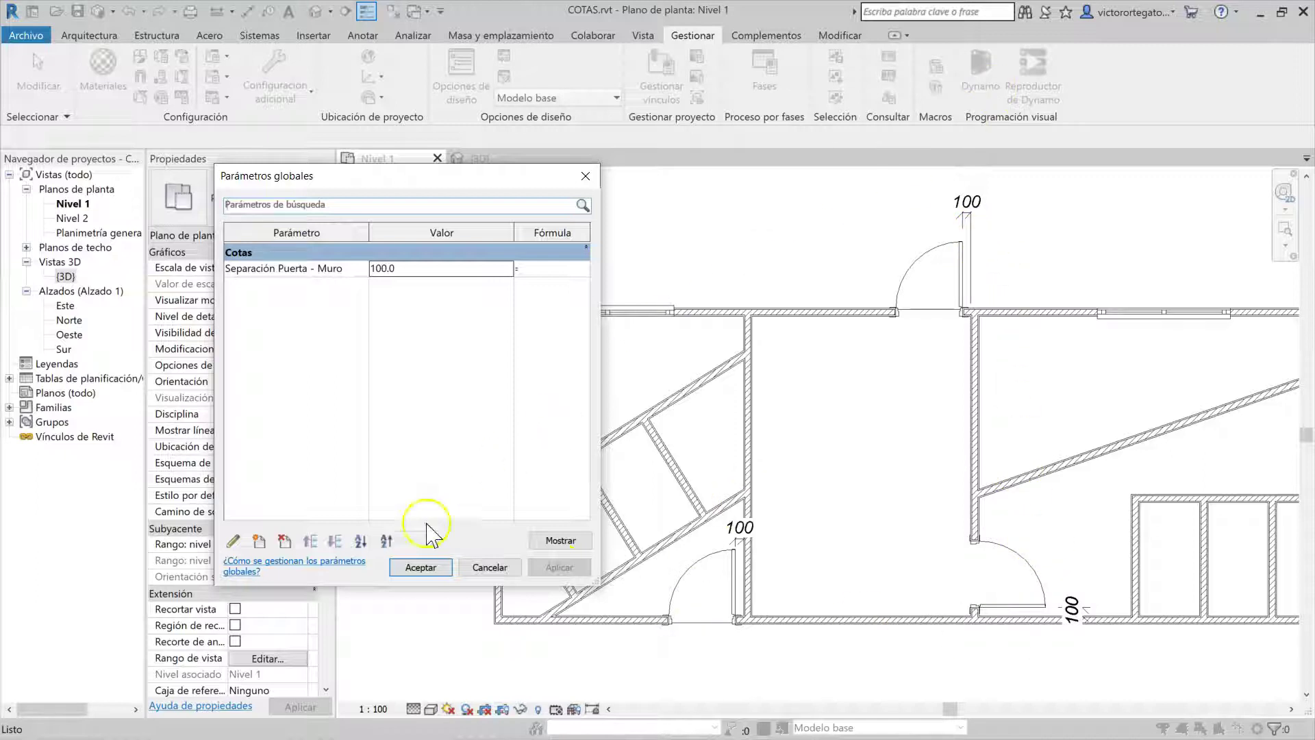
Draw a horizontal section through the central room and the room beside it, reduce its depth to about 794, and open its view.
click(419, 567)
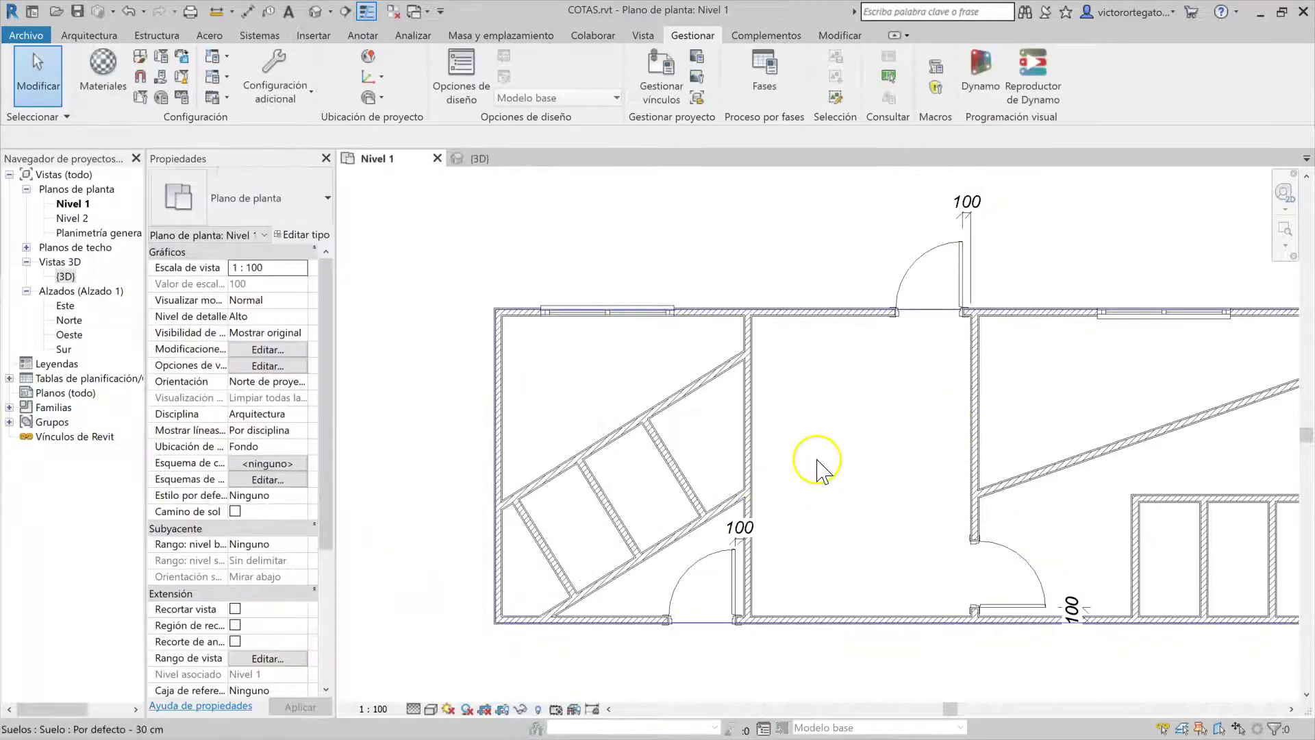
scroll(863, 493, down, 2)
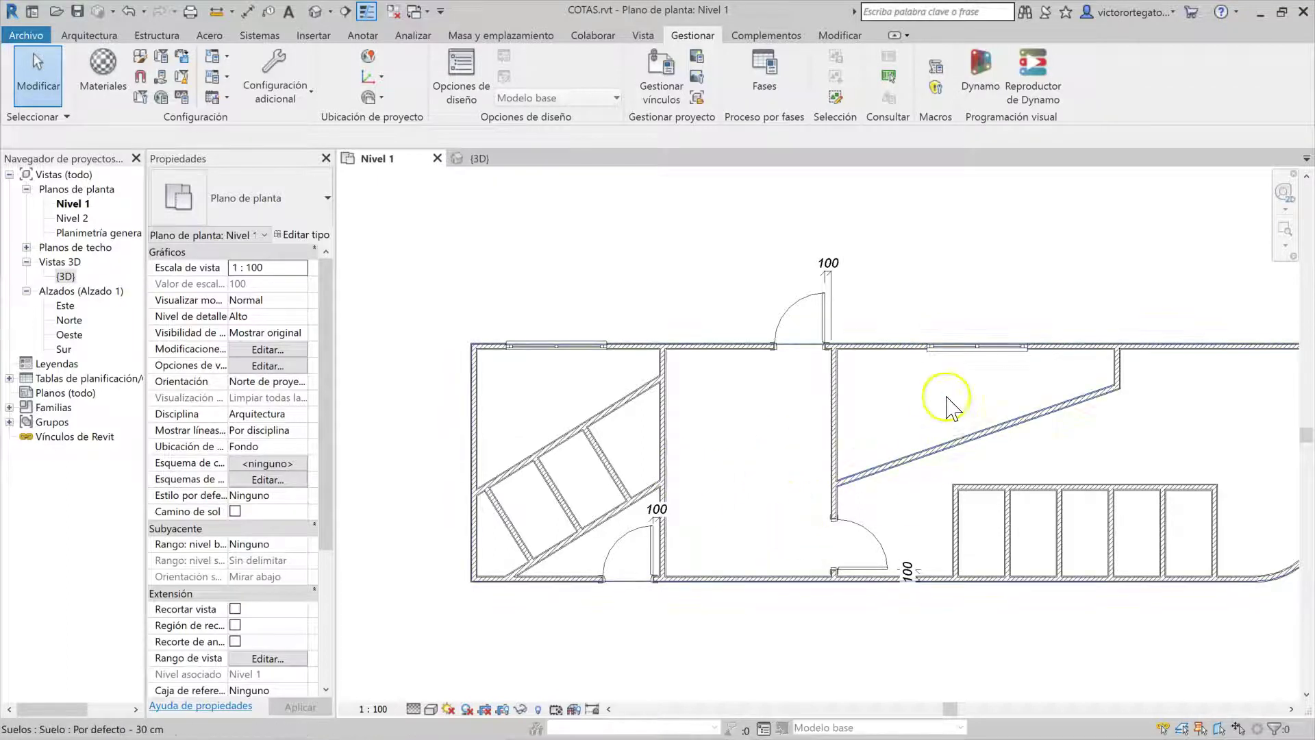
click(345, 11)
click(699, 407)
click(995, 408)
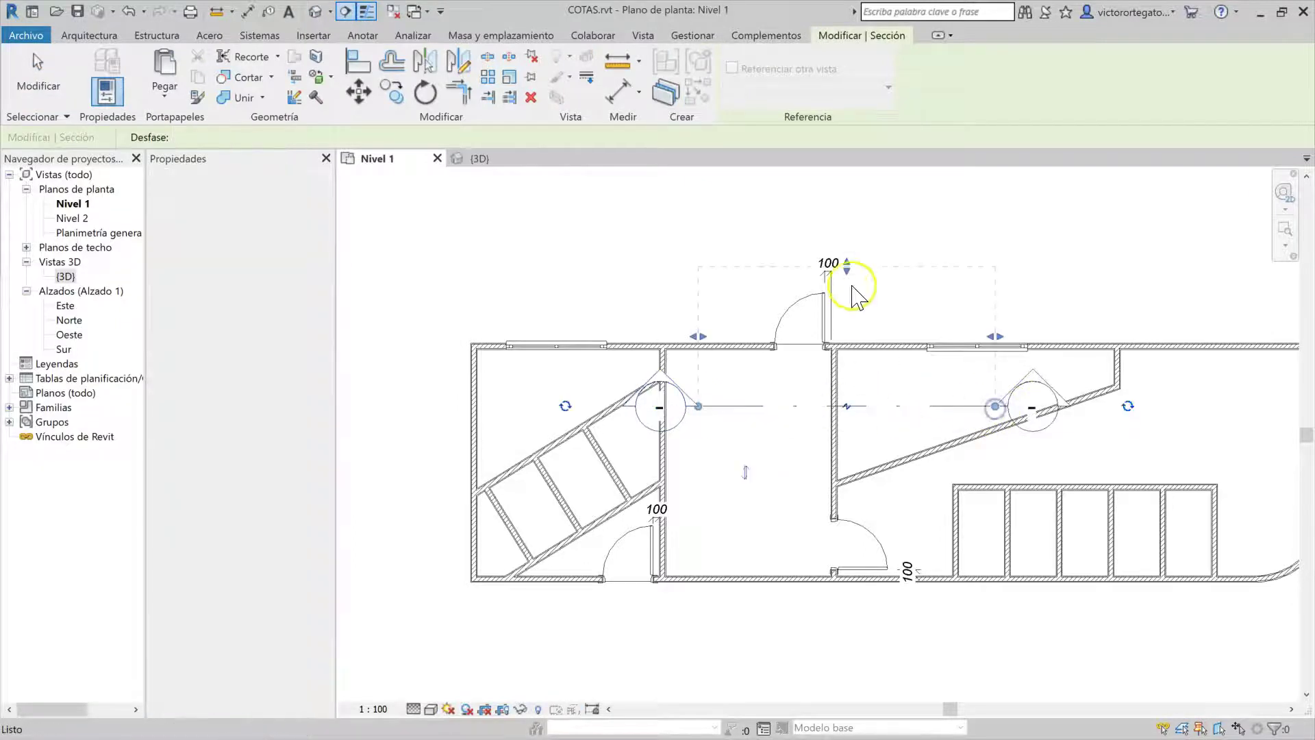
key(Escape)
click(881, 405)
right_click(885, 400)
click(931, 112)
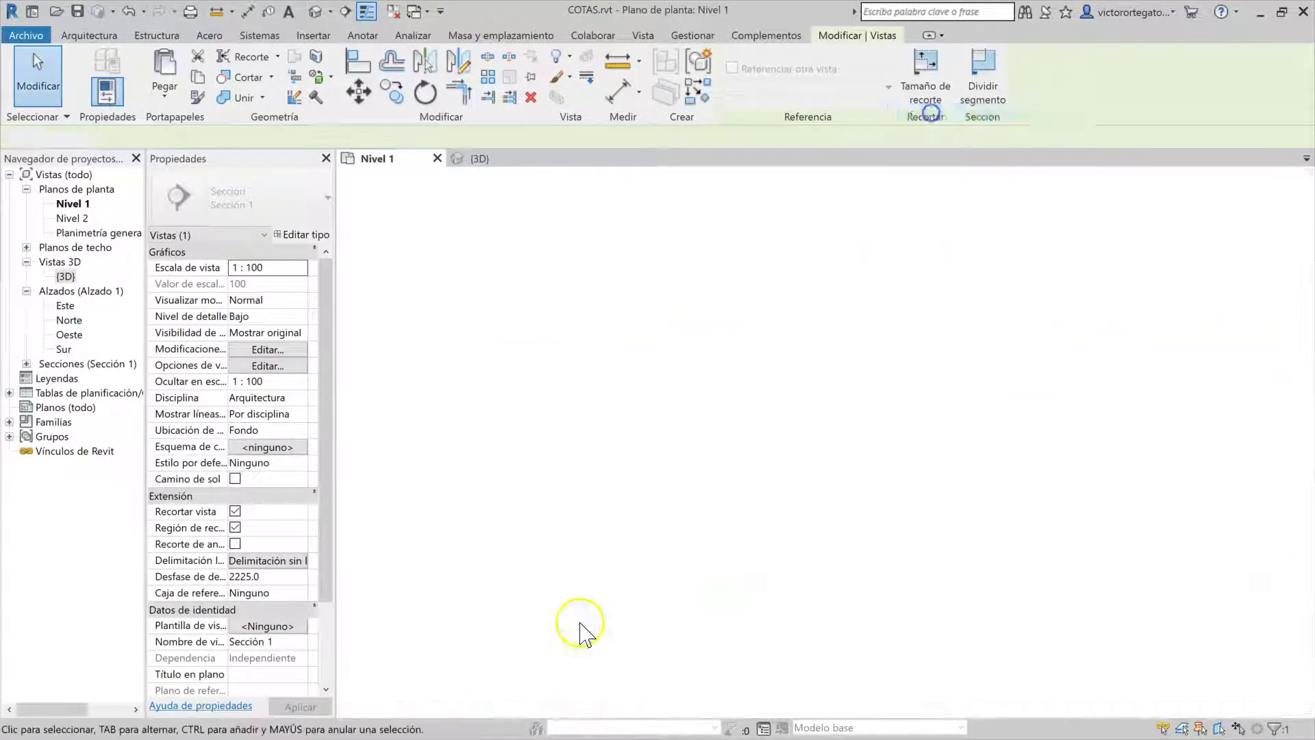
Display the section view in high detail with the Colores coherentes style and widen its crop region towards the exterior wall.
click(431, 709)
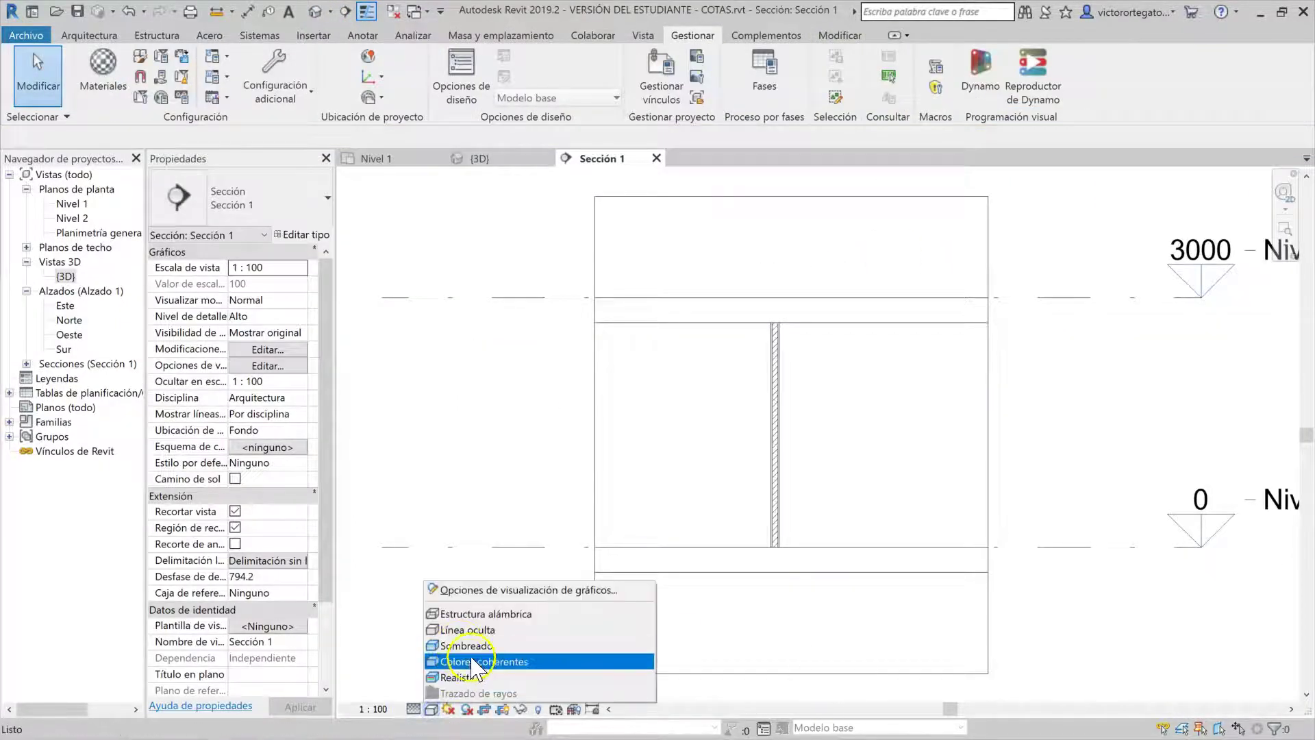
click(468, 660)
scroll(763, 463, down, 3)
click(883, 443)
drag(880, 442, 993, 452)
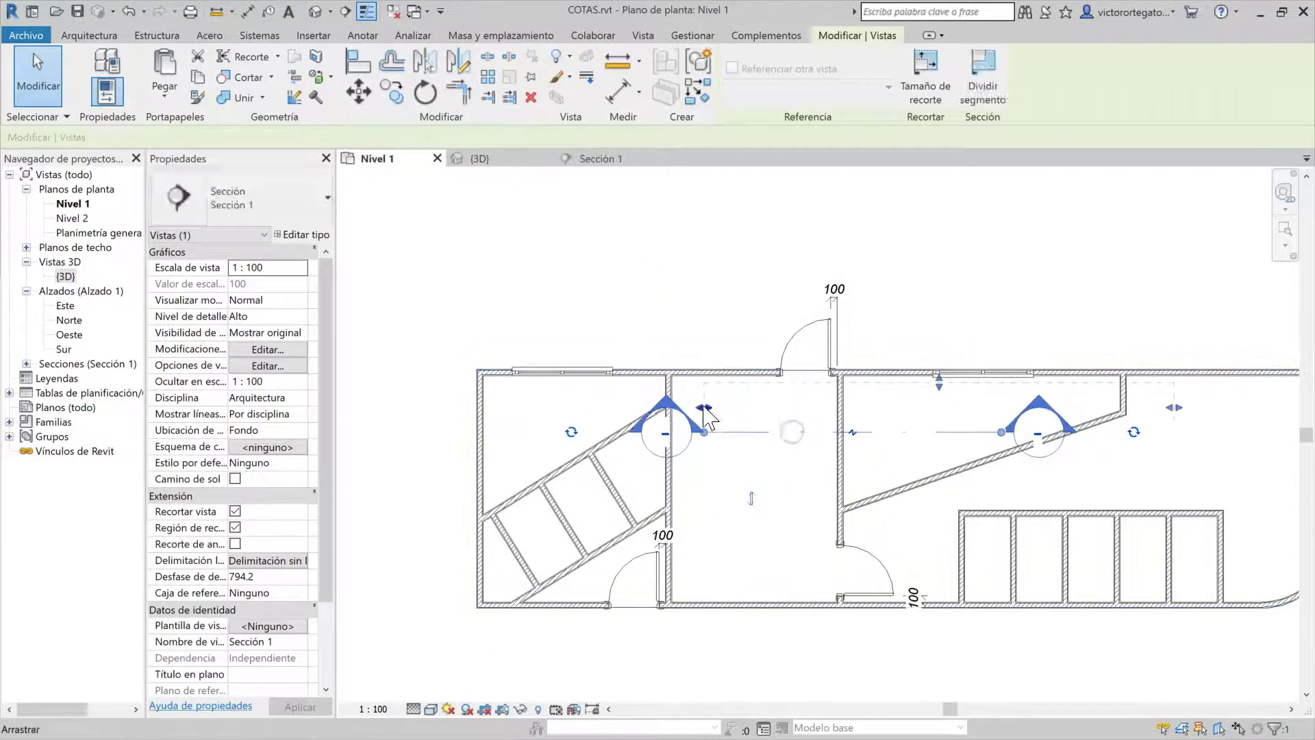
Place an automatic ceiling in the central room of Nivel 1 with a height offset of 2500.
click(105, 41)
click(293, 87)
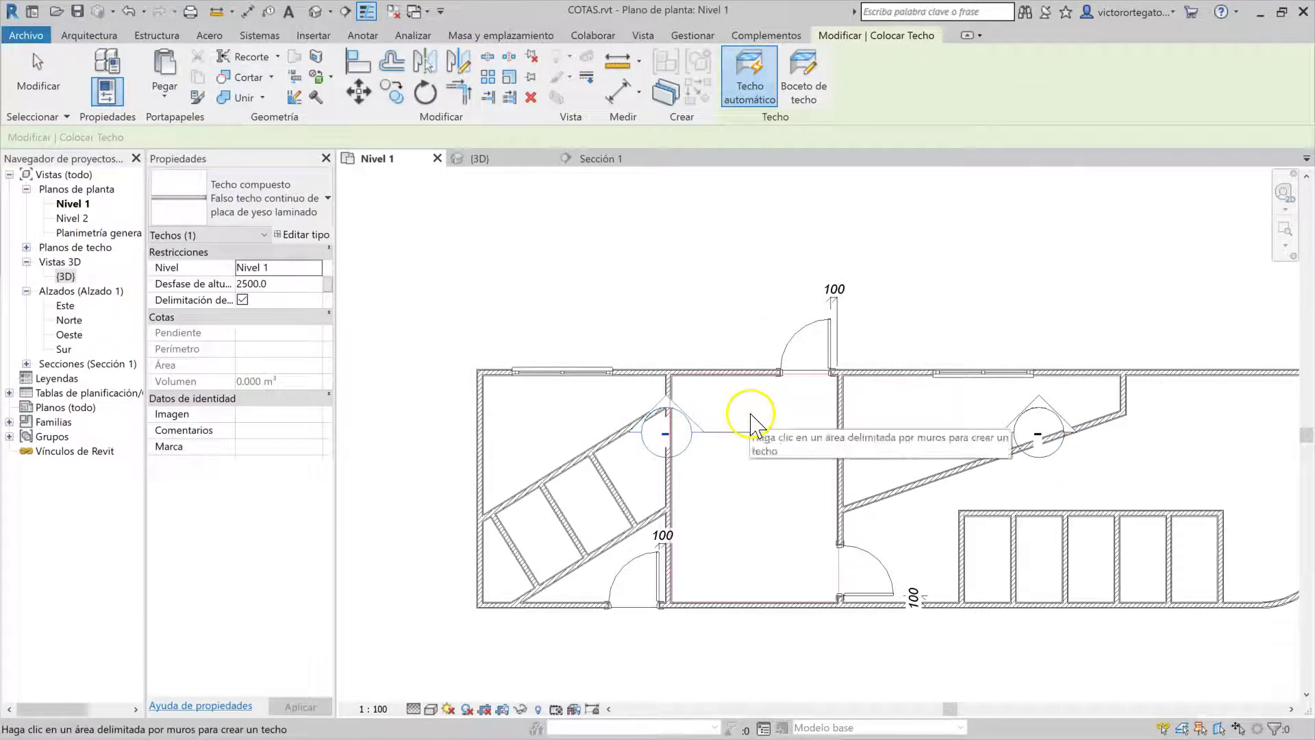
click(784, 418)
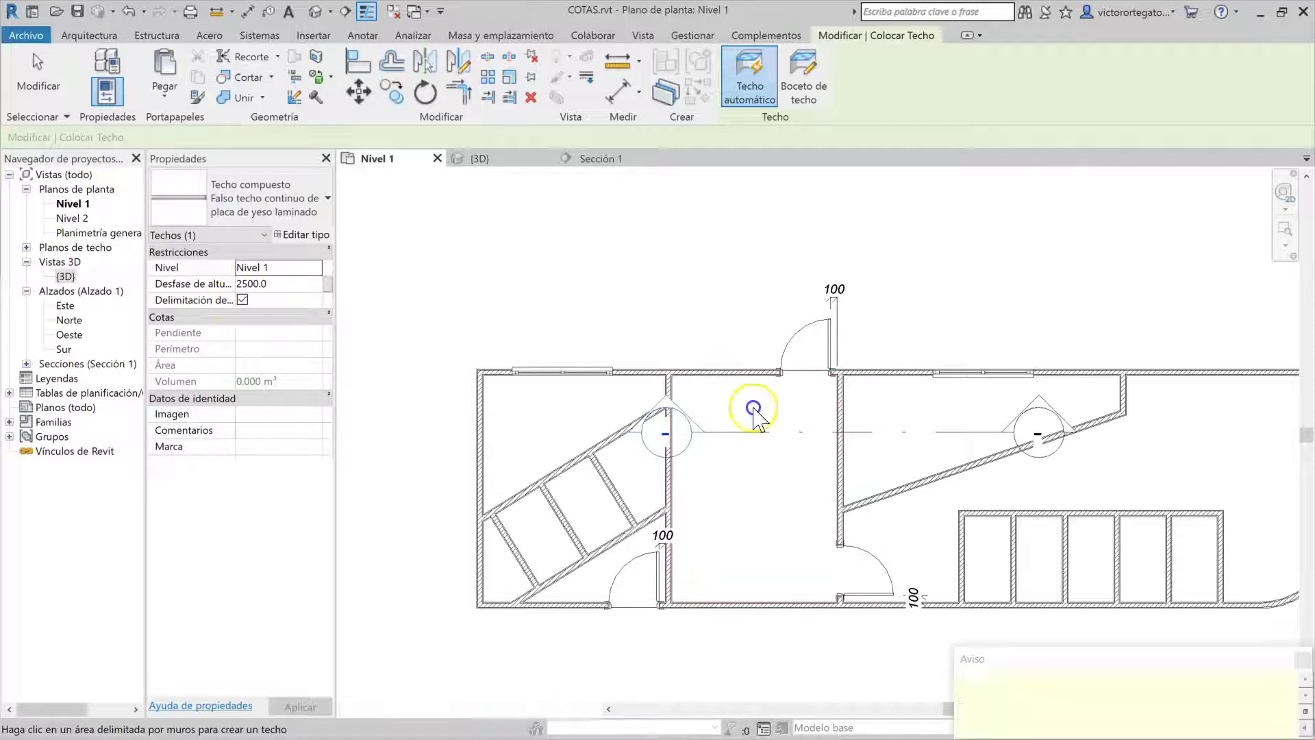
key(Escape)
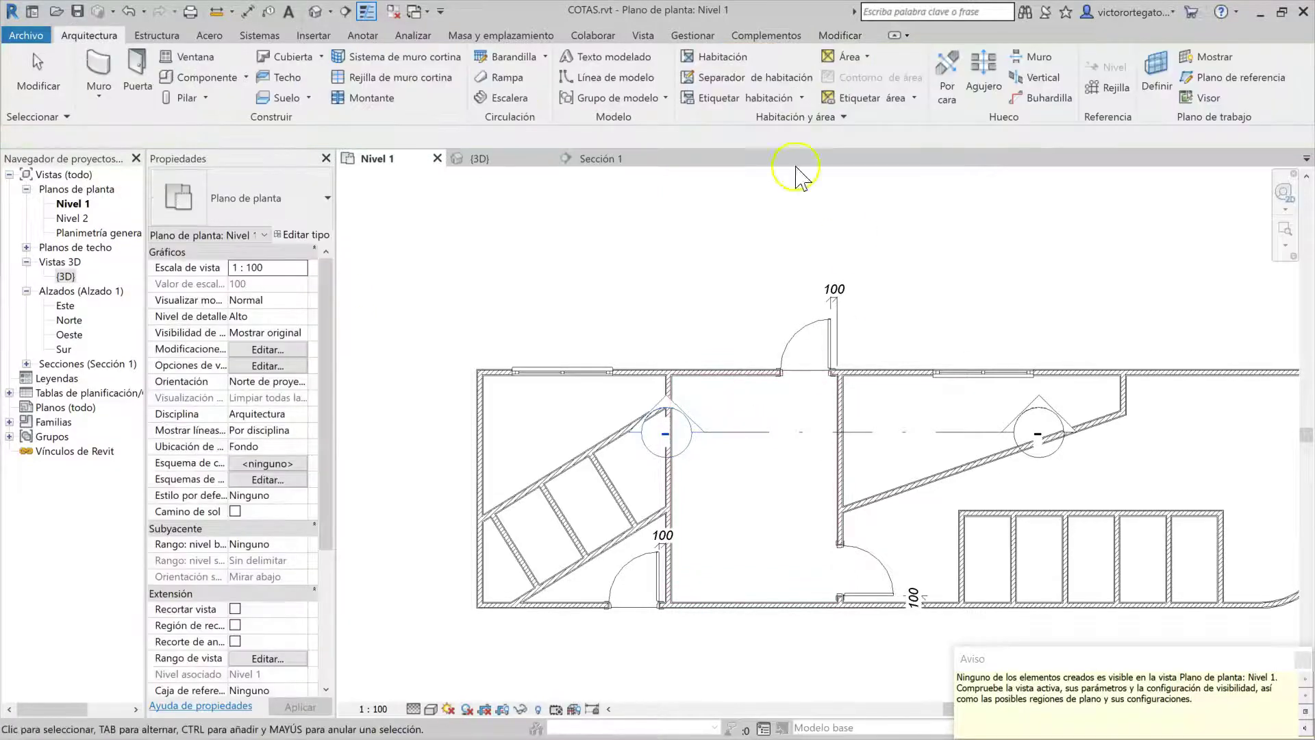
In Sección 1, associate the ceiling's height offset with a new global parameter named Altura Zaguán.
click(609, 159)
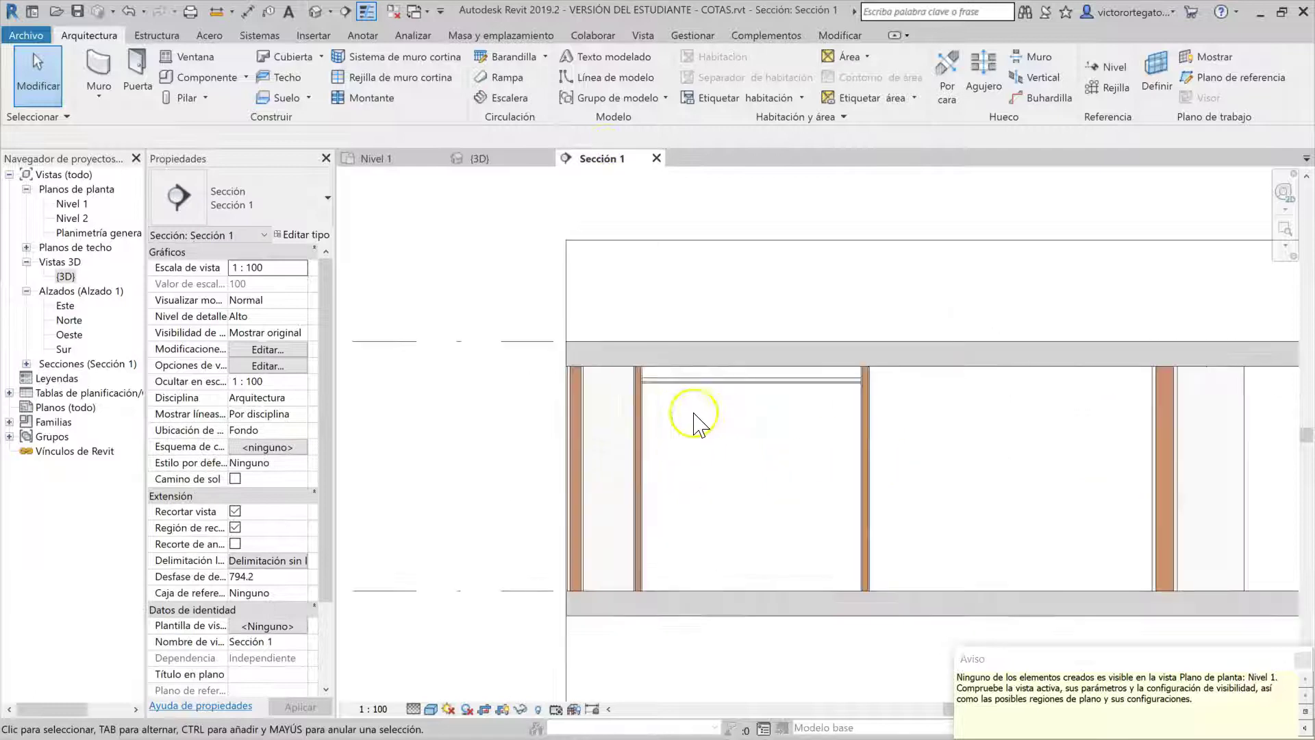
click(739, 396)
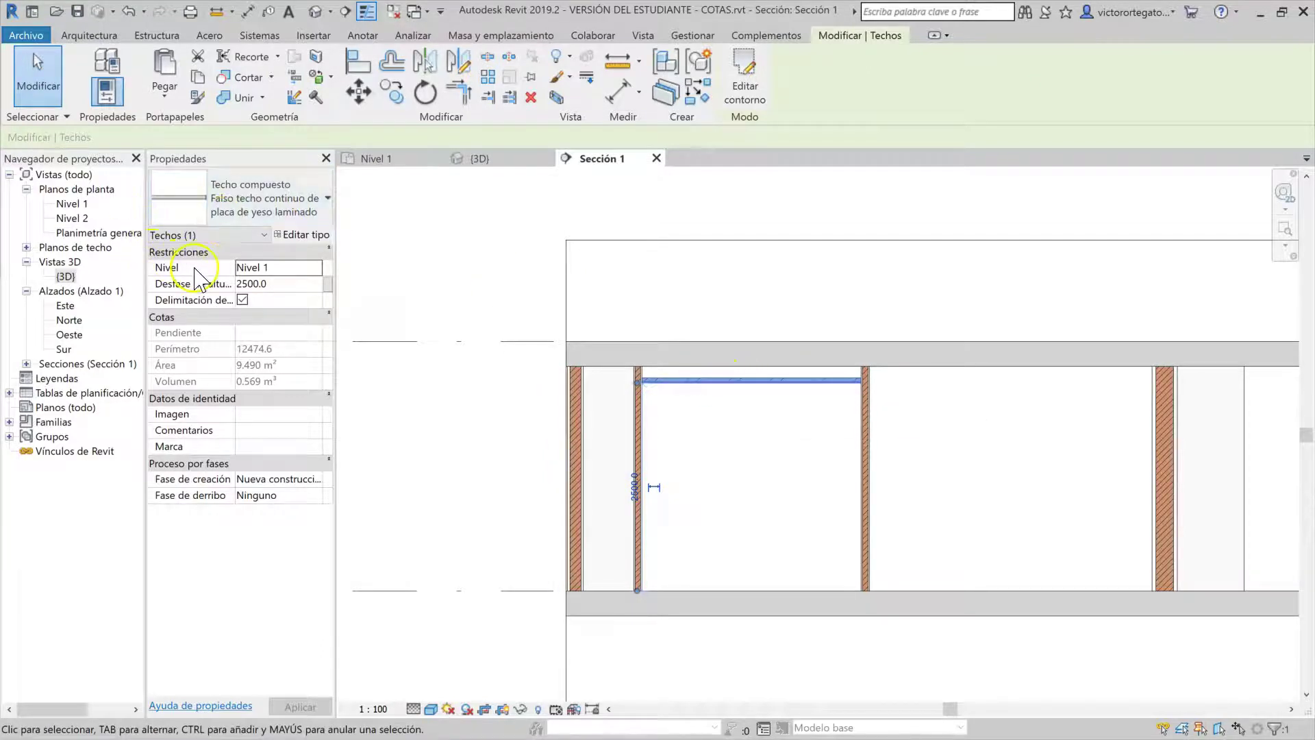
click(329, 284)
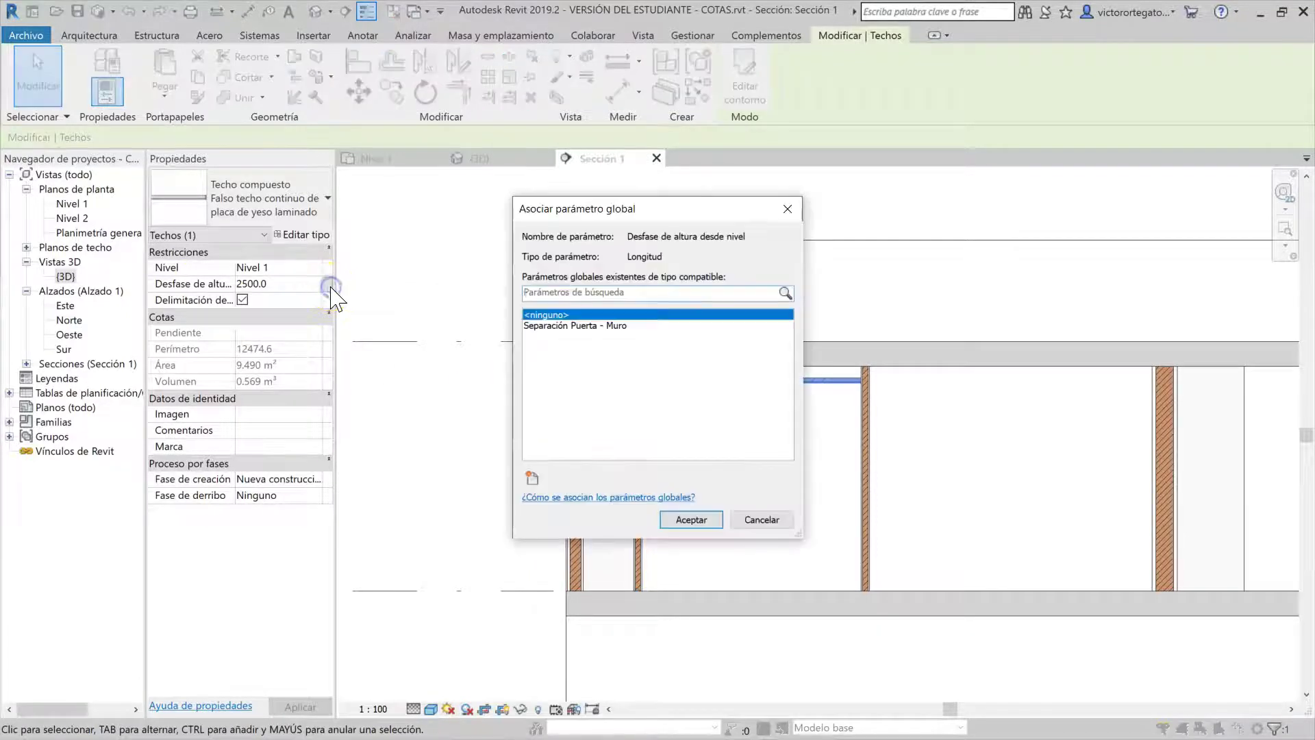
click(532, 478)
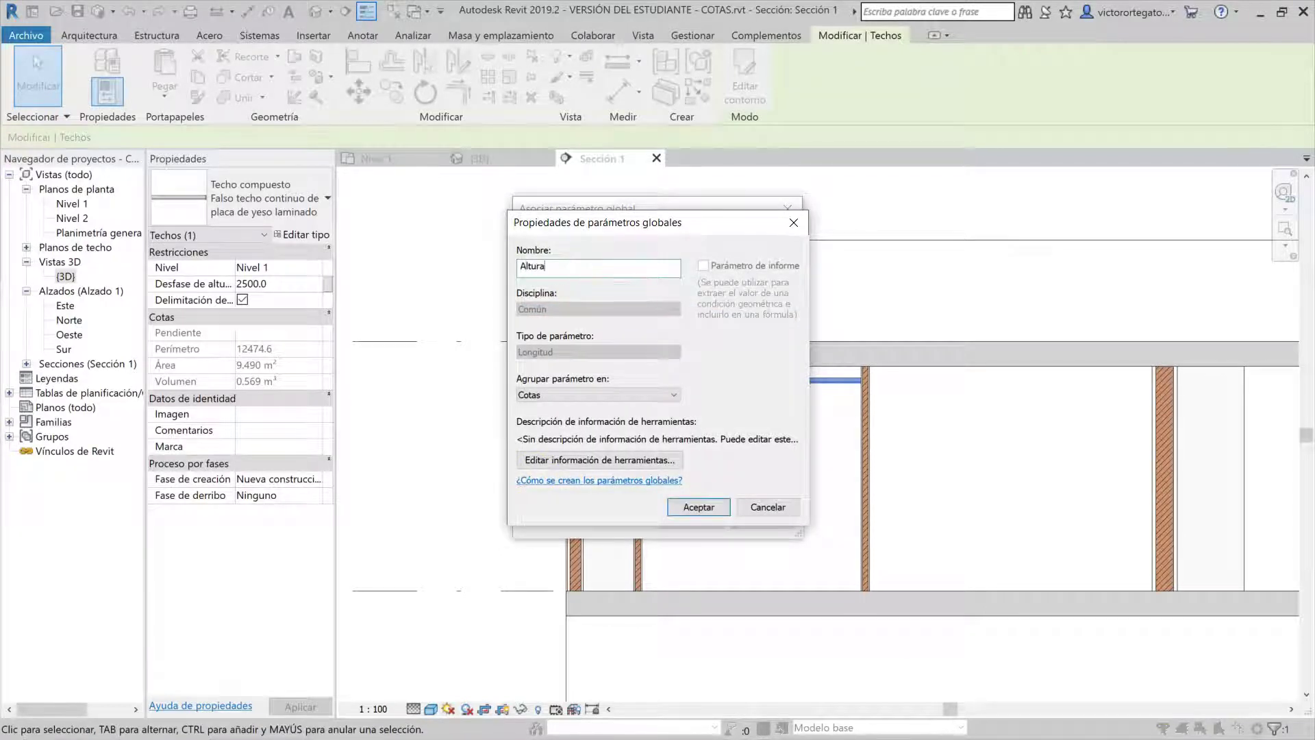
click(715, 507)
click(692, 519)
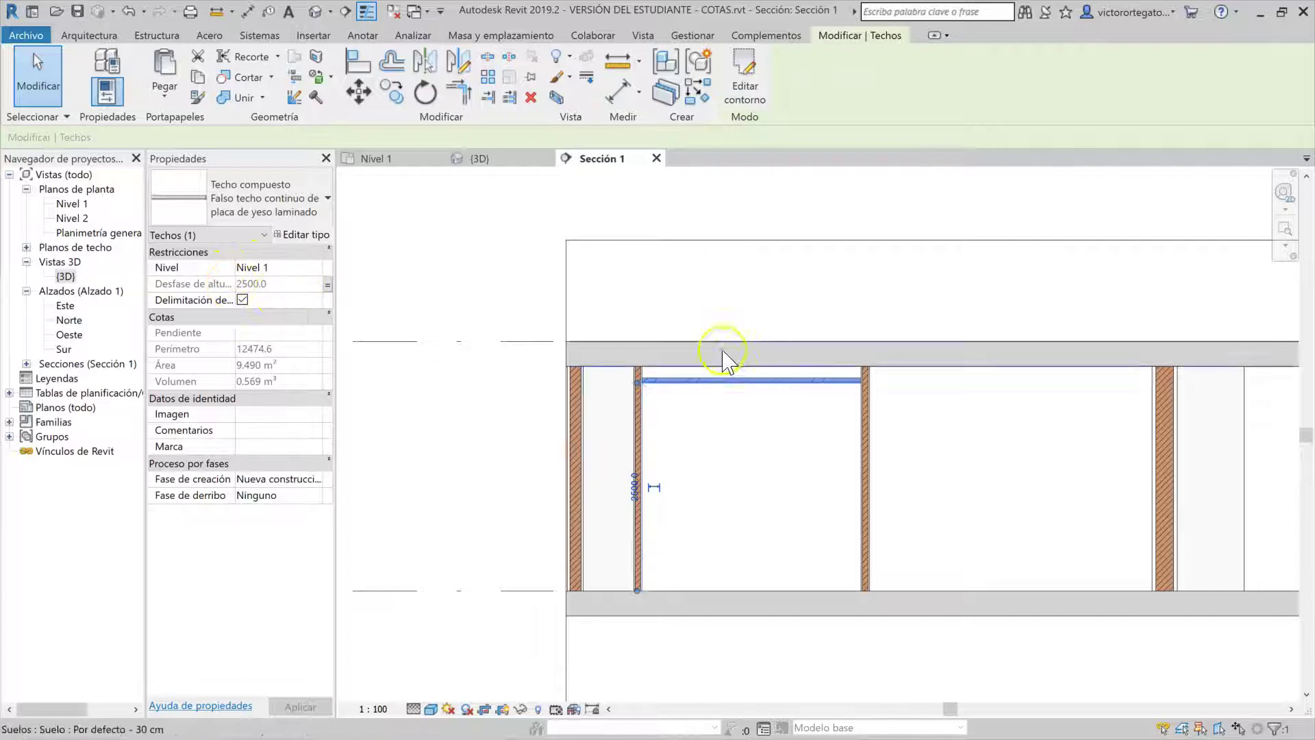
click(740, 322)
Set the Altura Zaguán global parameter to 2350 to lower the central room's ceiling.
click(692, 35)
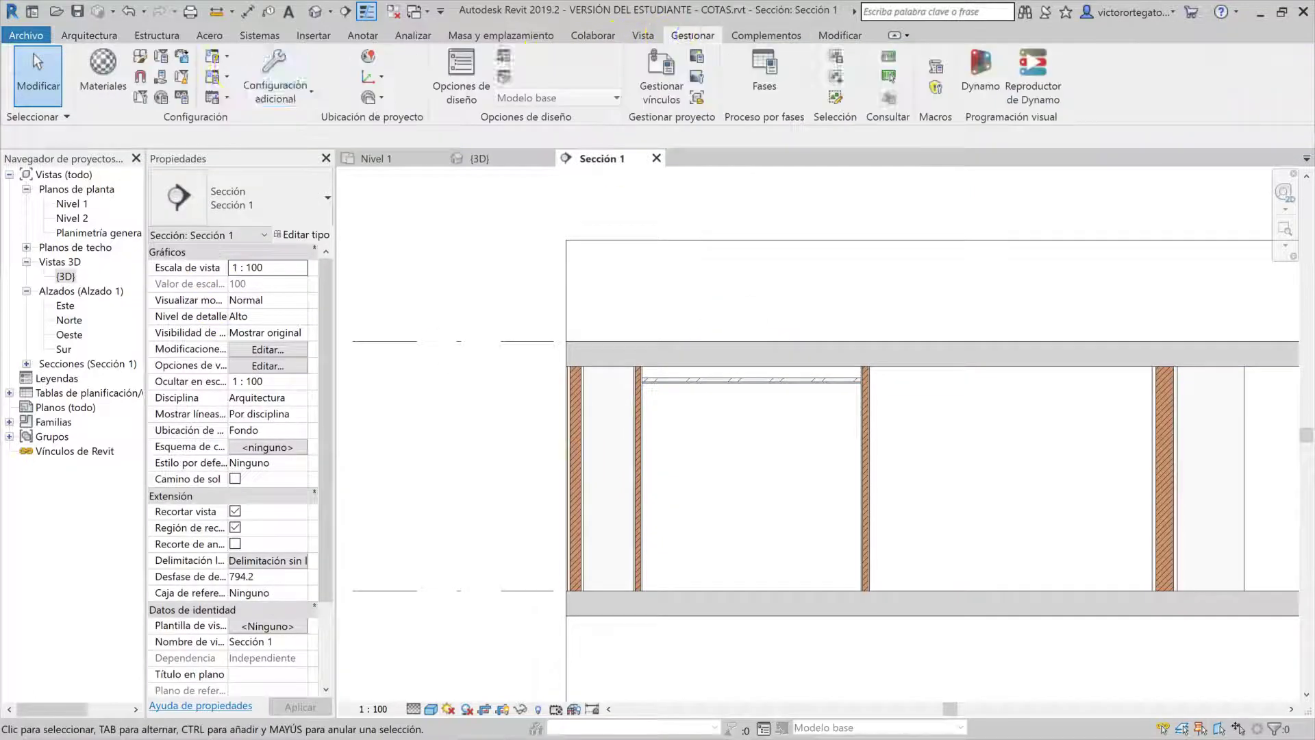
click(159, 97)
click(382, 286)
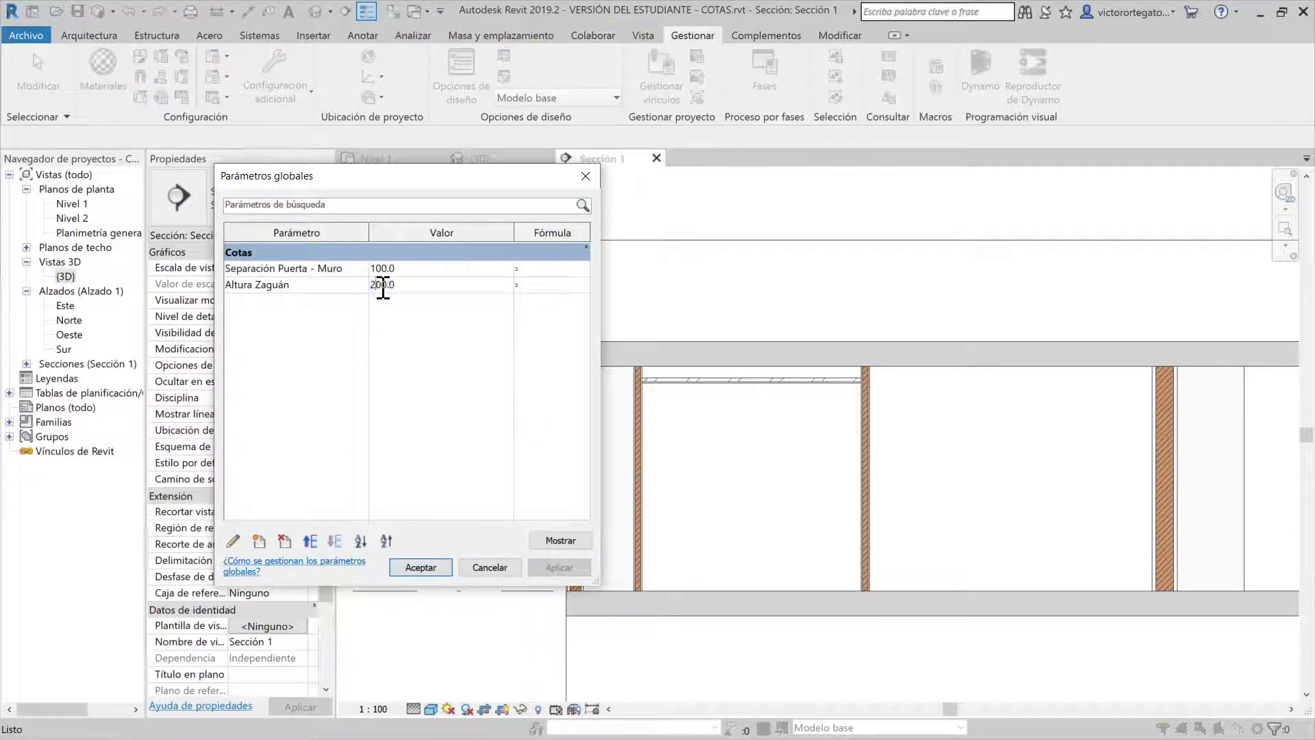
click(433, 568)
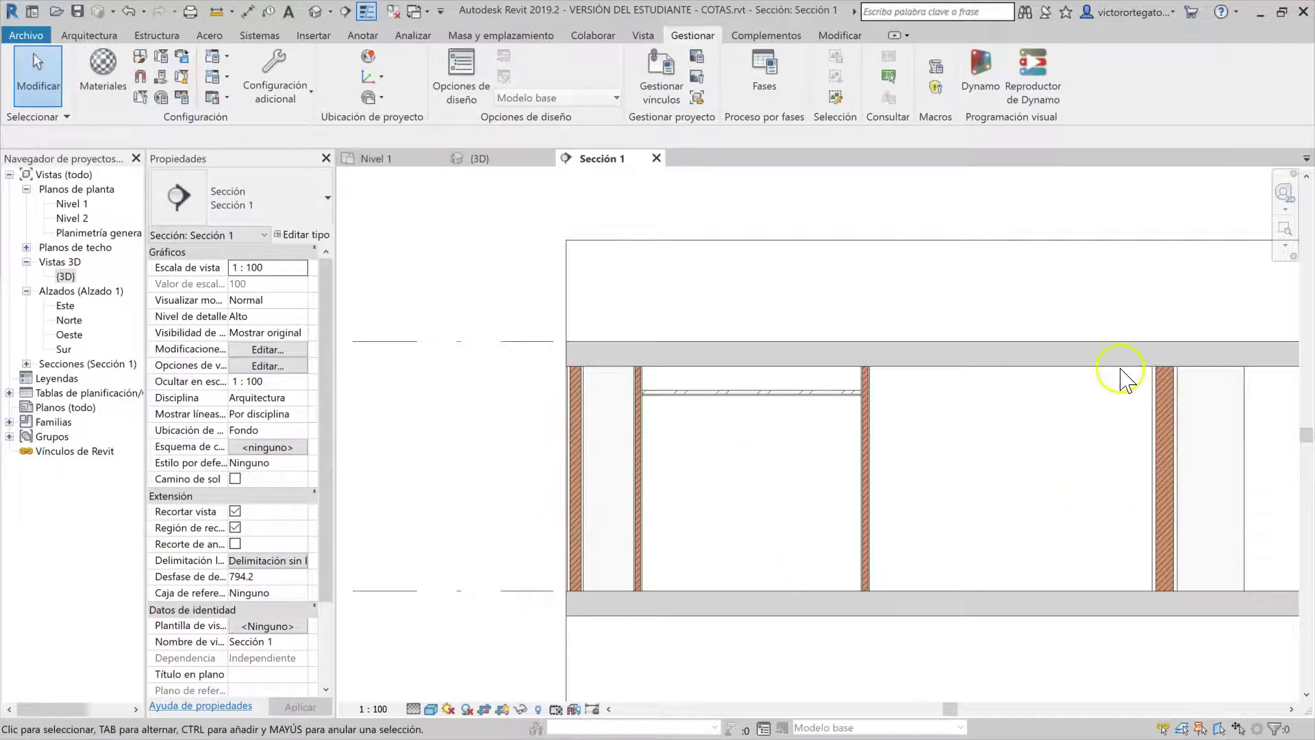
Place an automatic ceiling in the slanted-wall room beside the central one, with its height offset linked to Altura Zaguán, and return to Sección 1.
key(ctrl+Tab)
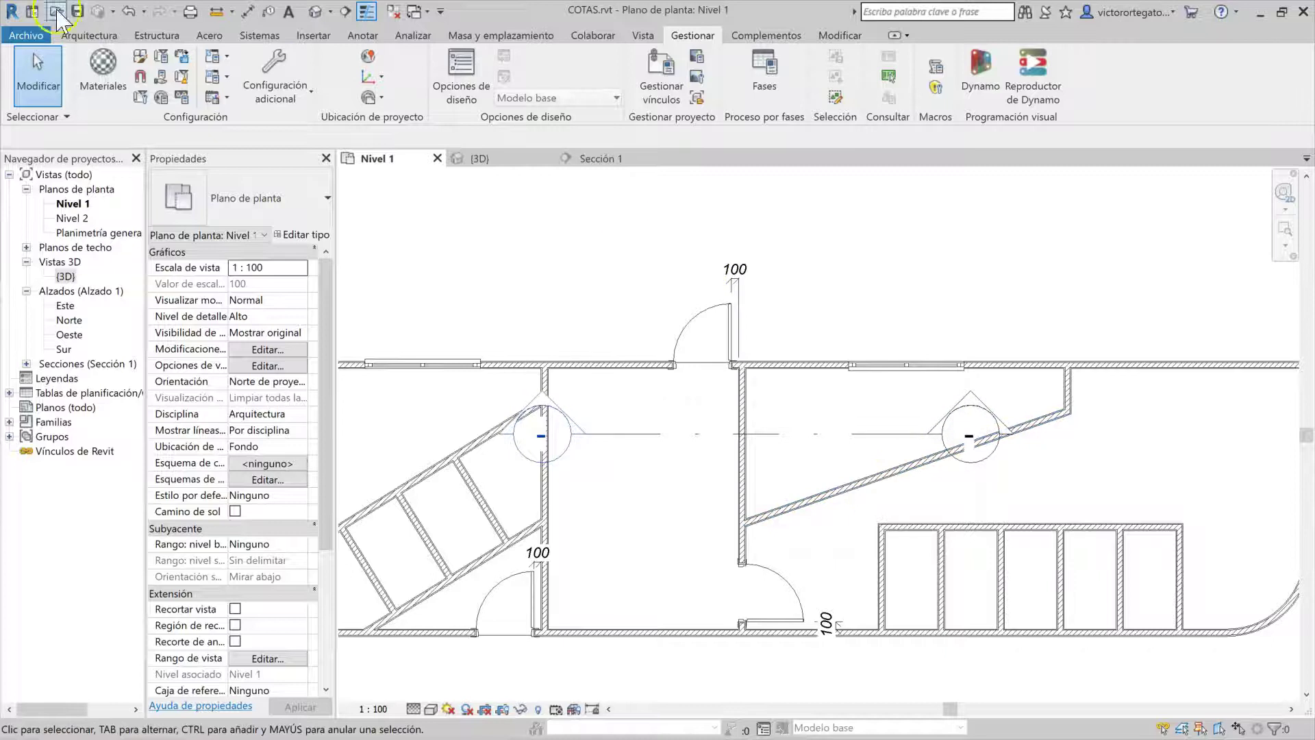
click(87, 35)
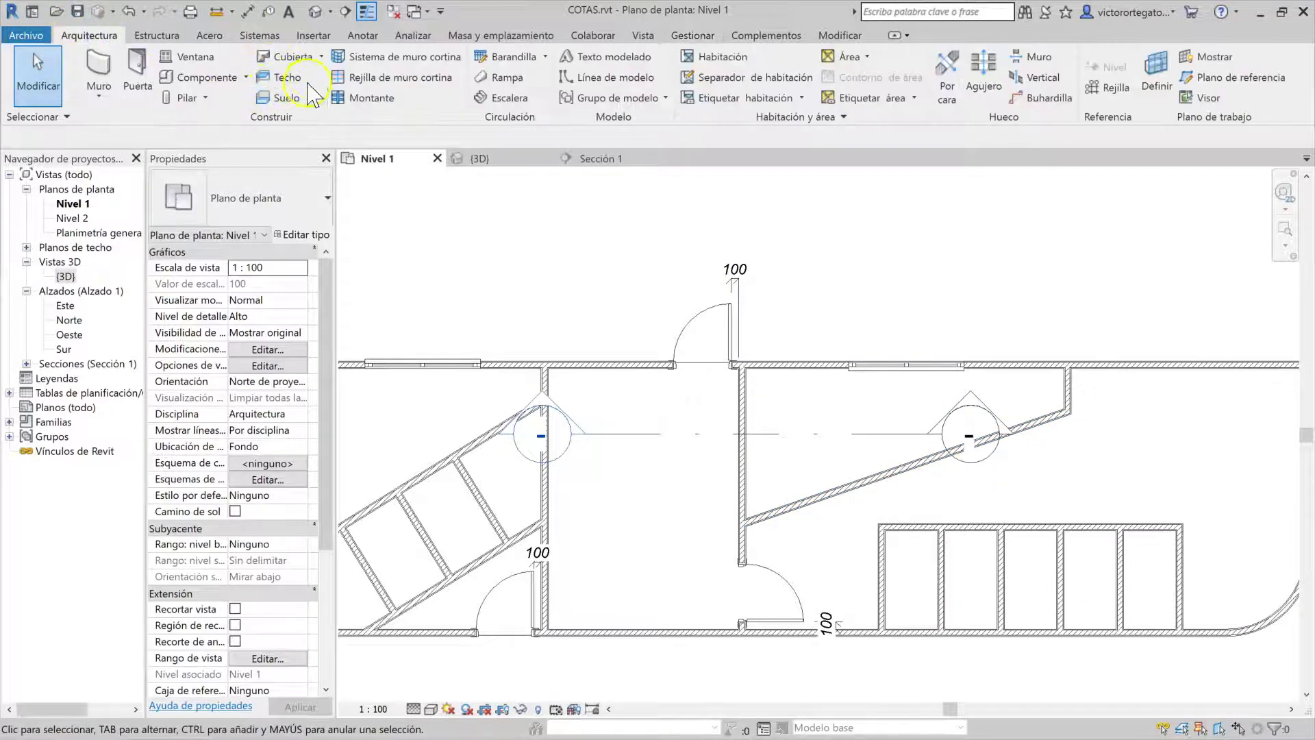
click(278, 80)
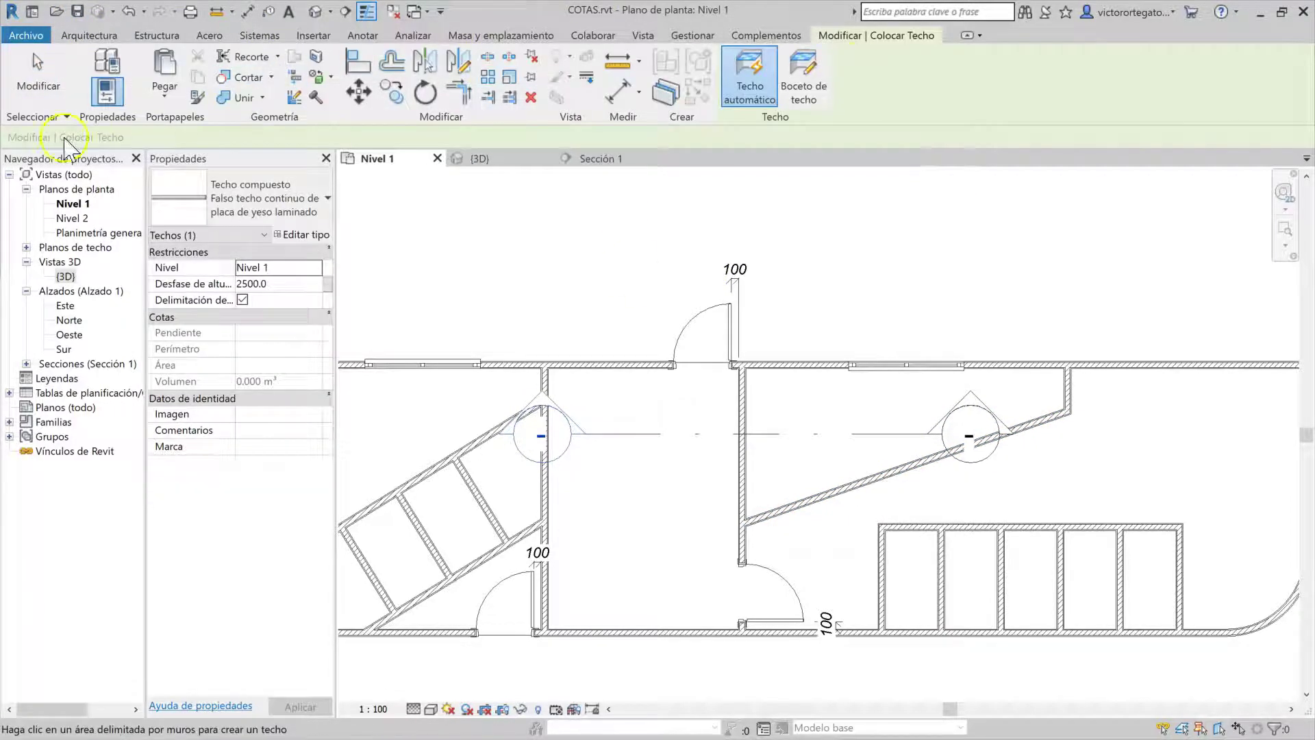
click(328, 284)
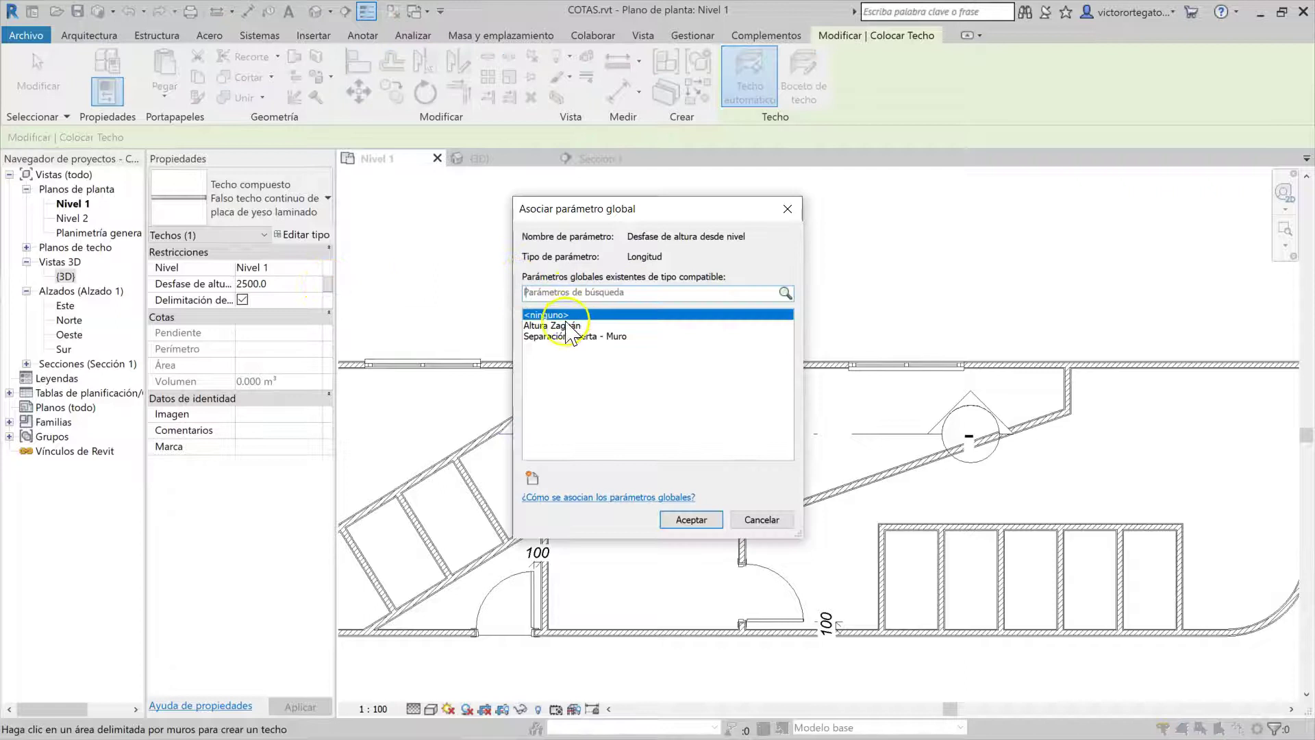
click(566, 326)
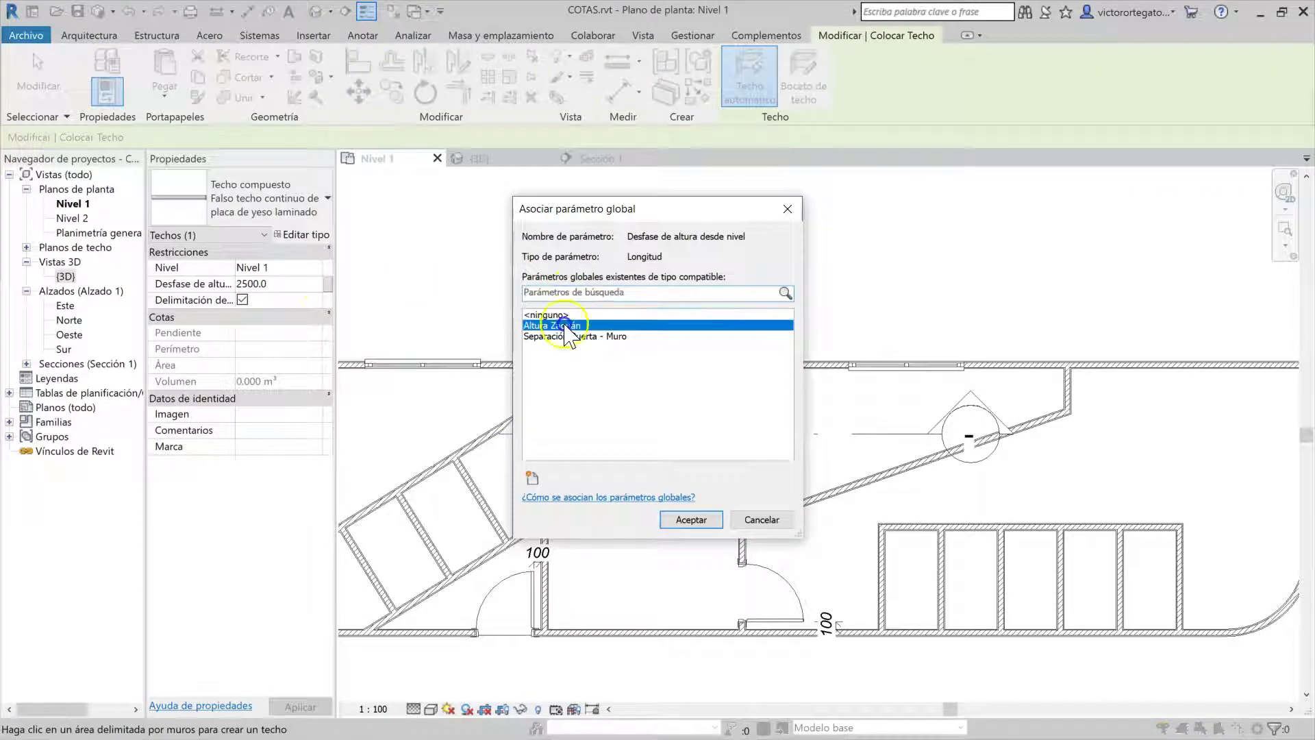
click(707, 522)
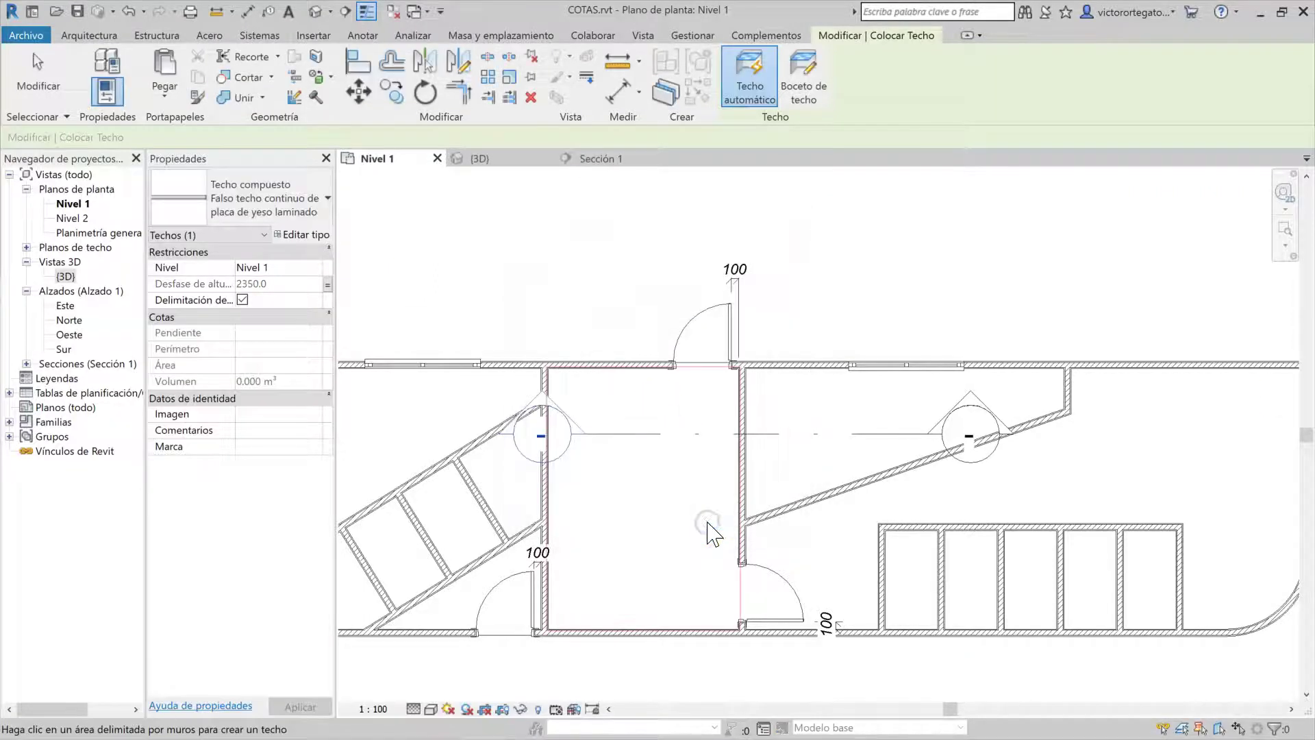
click(879, 413)
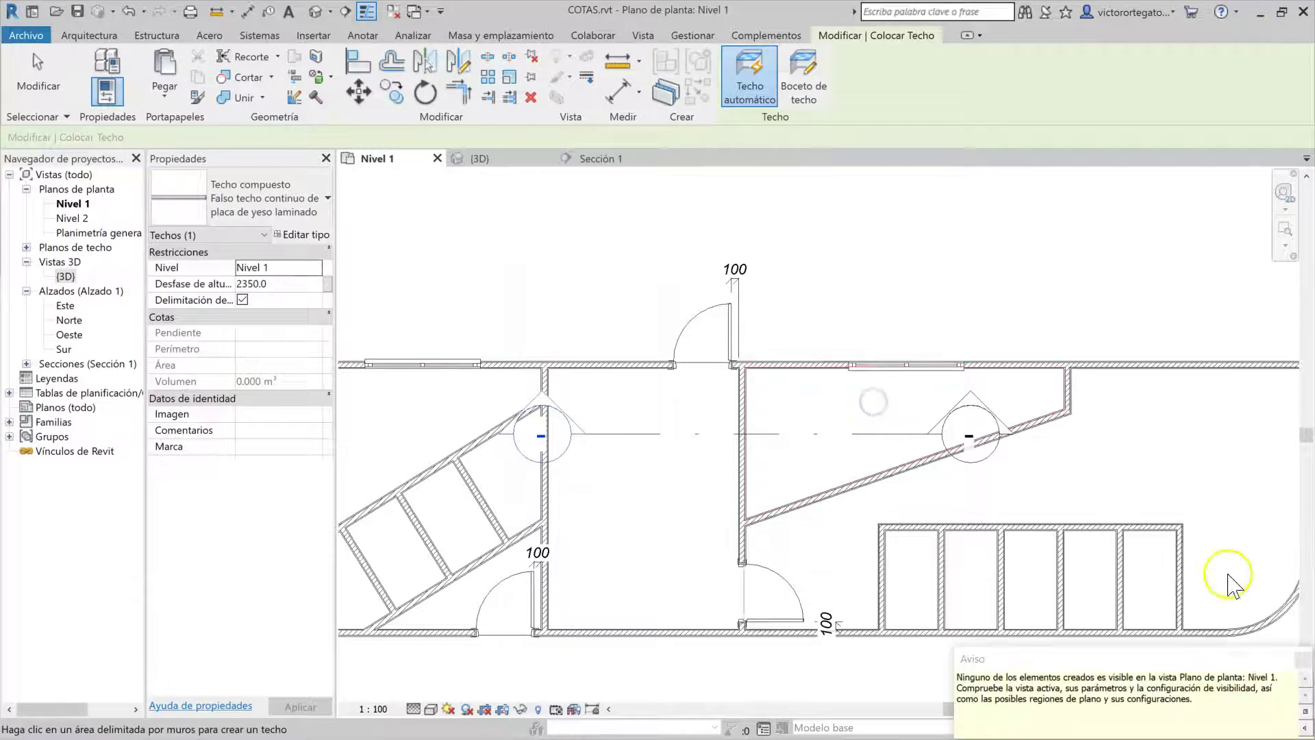
click(1301, 656)
click(651, 135)
click(603, 159)
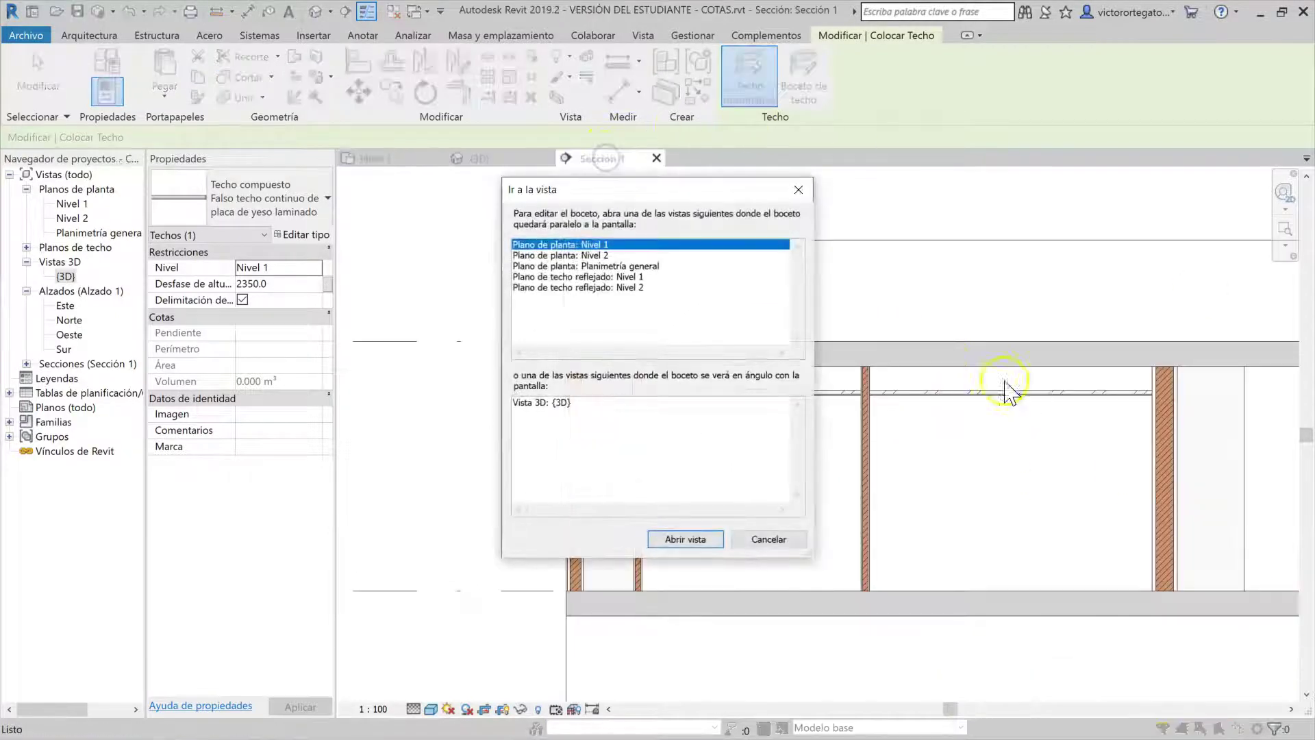
click(796, 187)
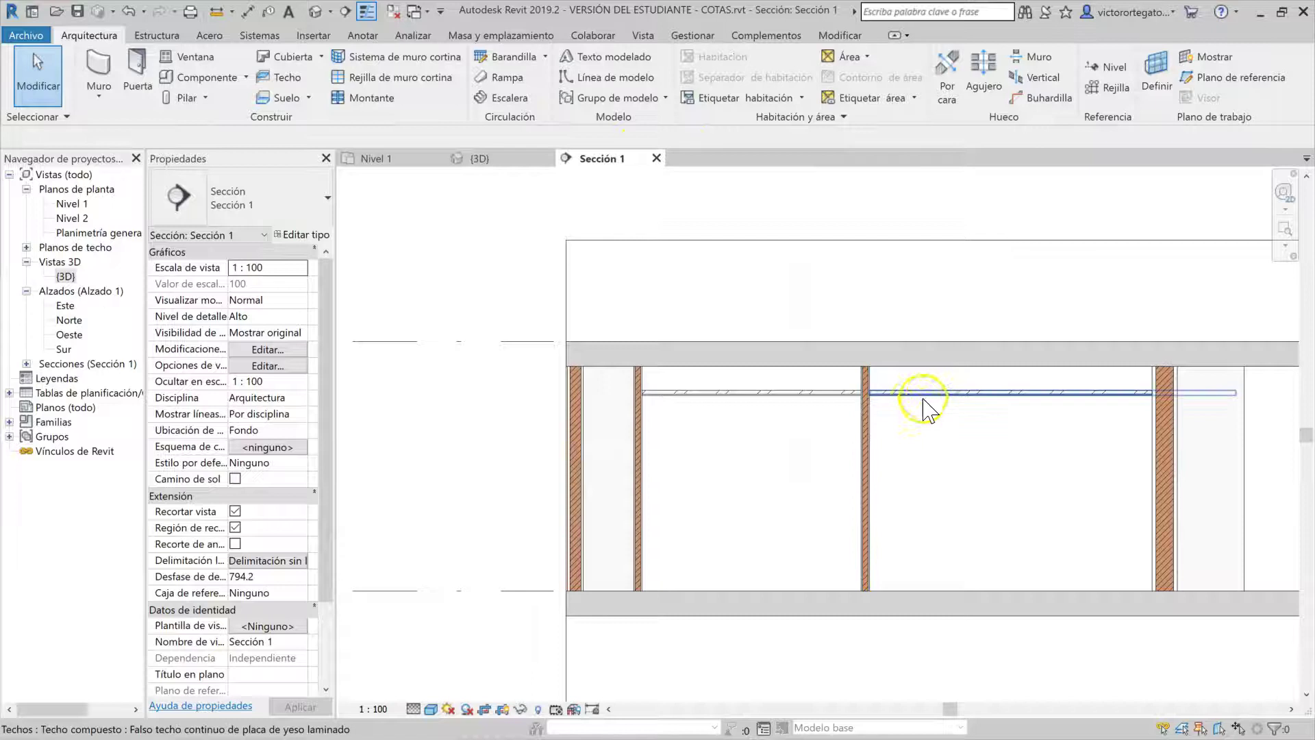
Change the Altura Zaguán global parameter to 2500 and apply it to both ceilings.
click(928, 391)
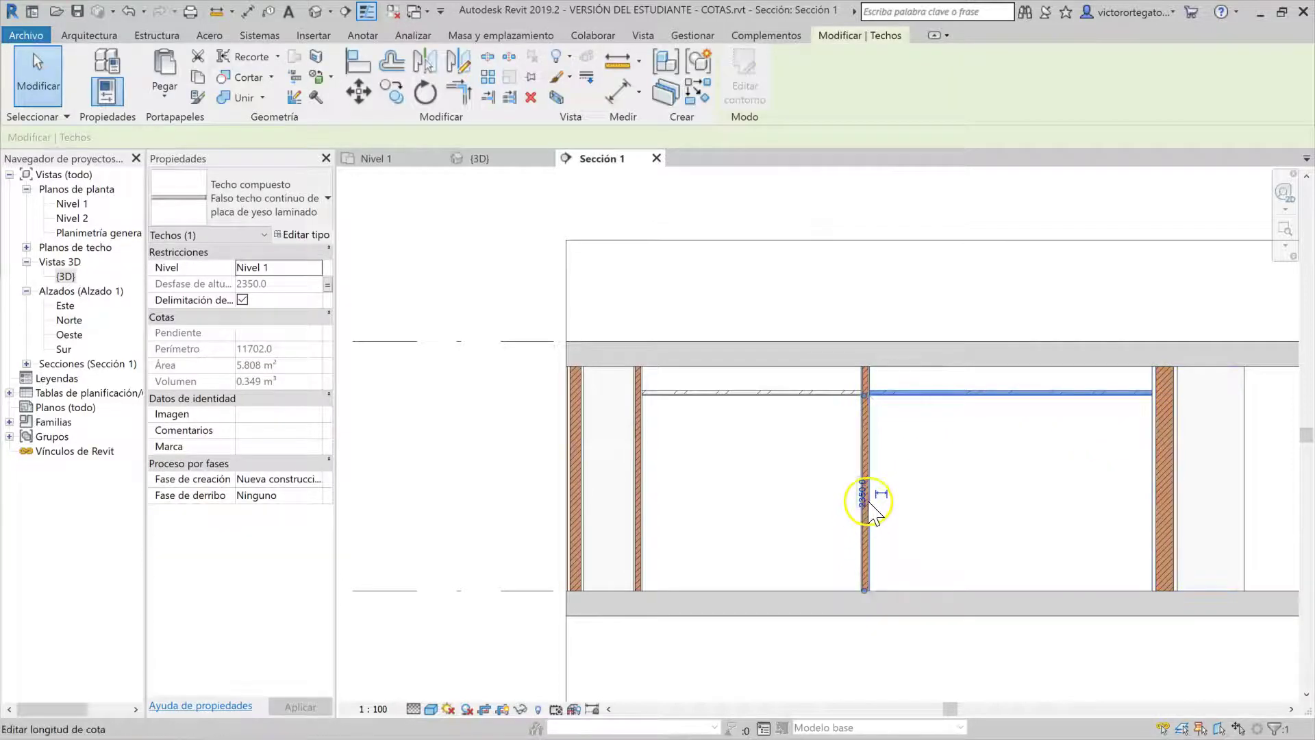
click(692, 35)
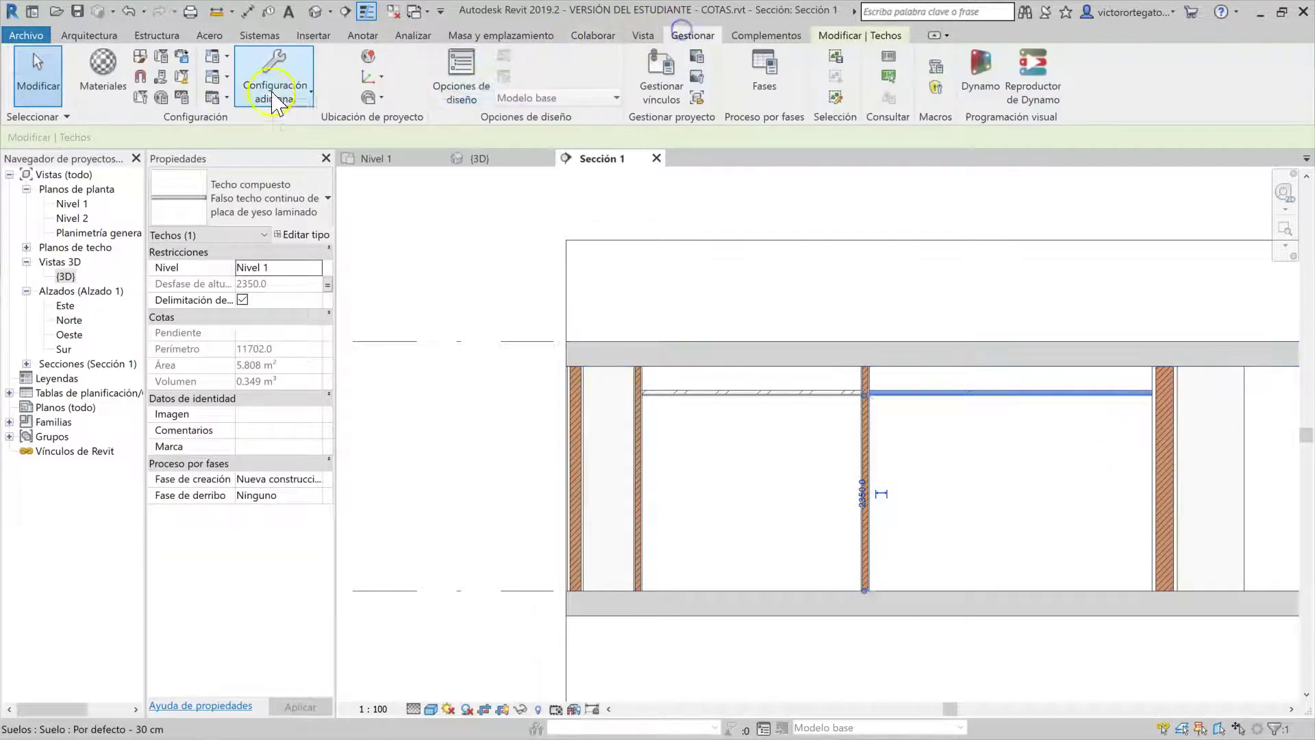
click(162, 98)
click(420, 290)
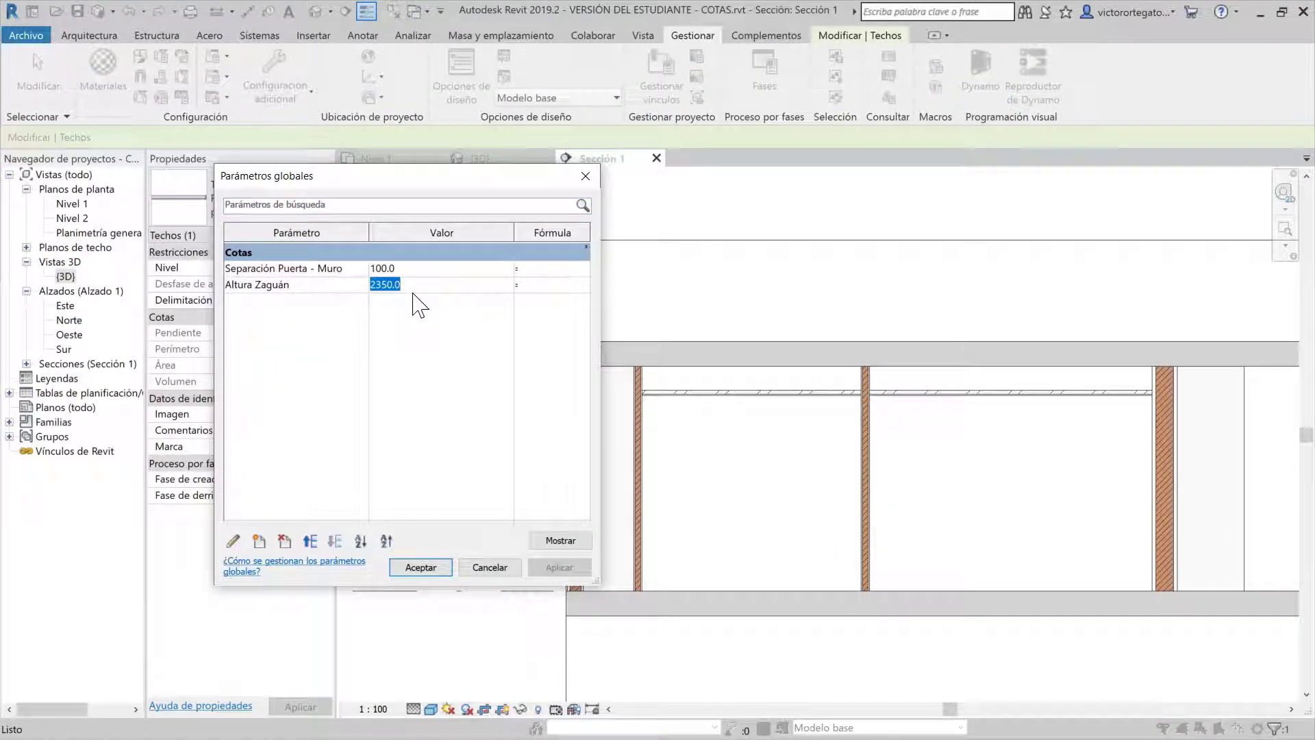
click(553, 567)
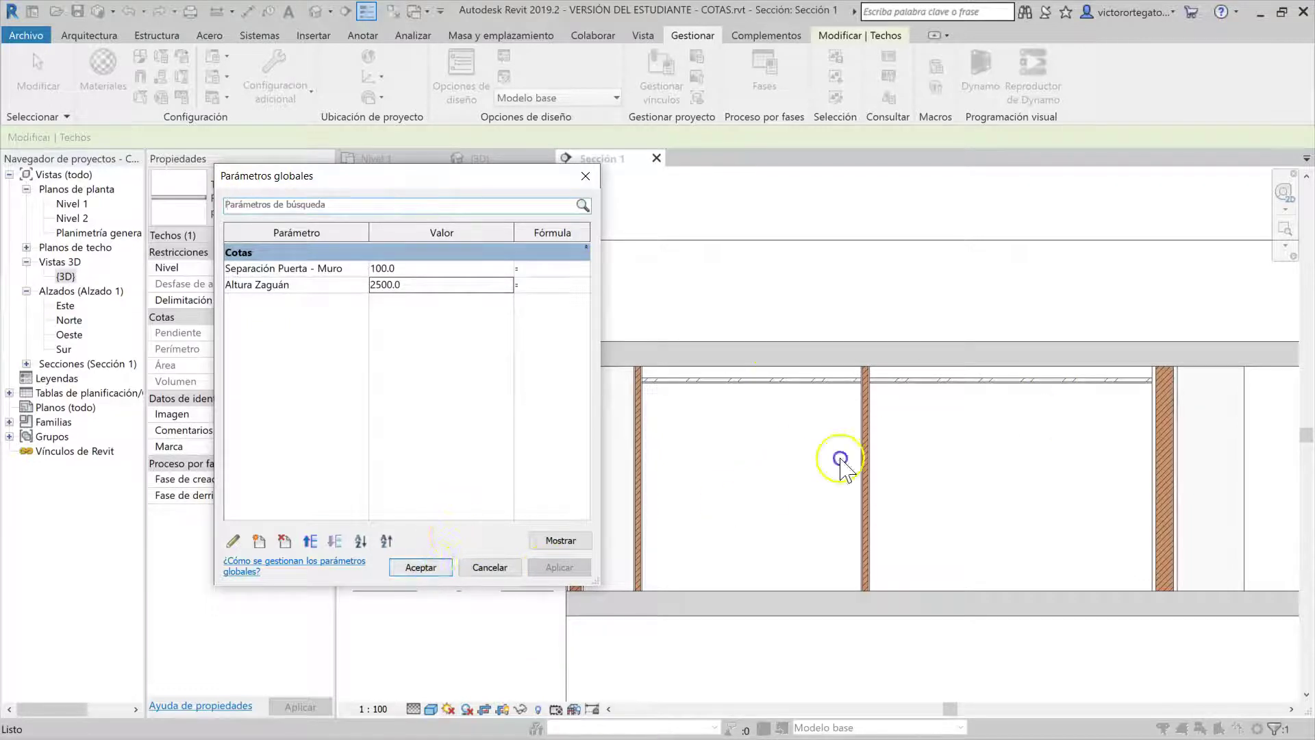
key(Escape)
key(Escape)
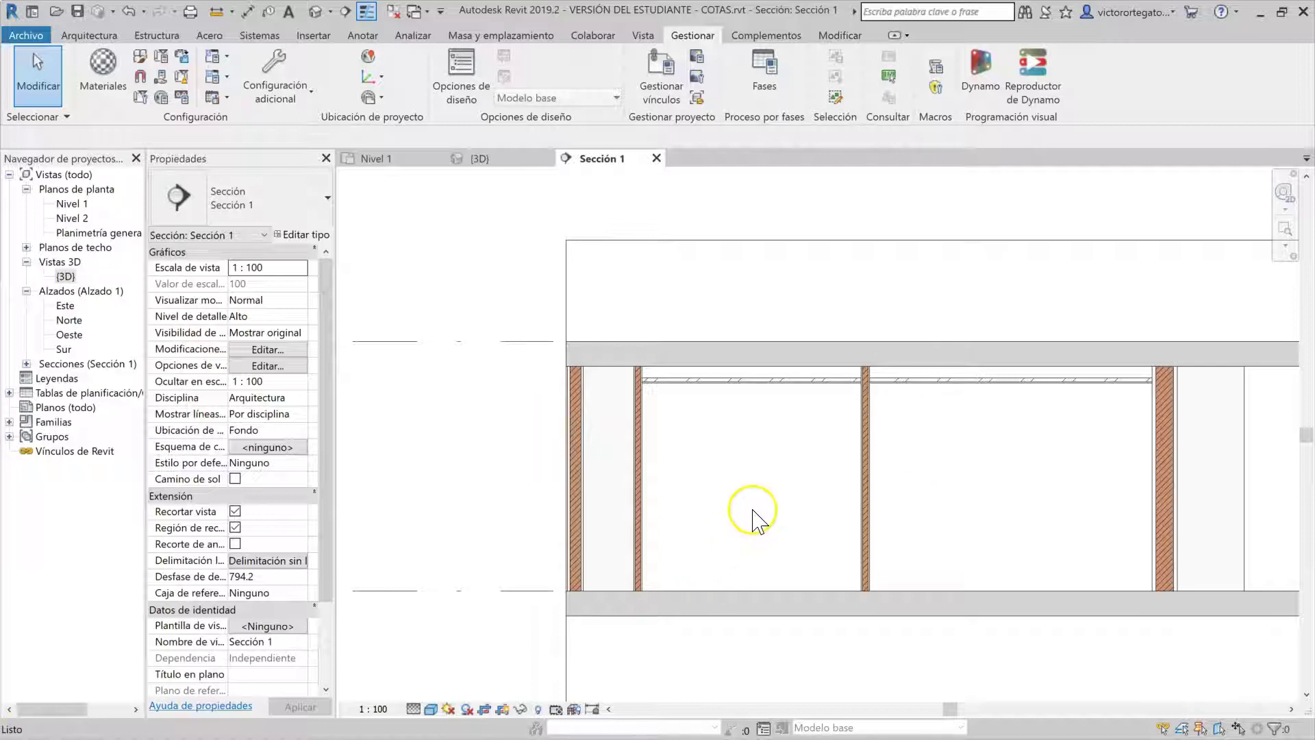
Remove the Altura Zaguán association from the central room ceiling's height offset by choosing <ninguno>.
click(786, 384)
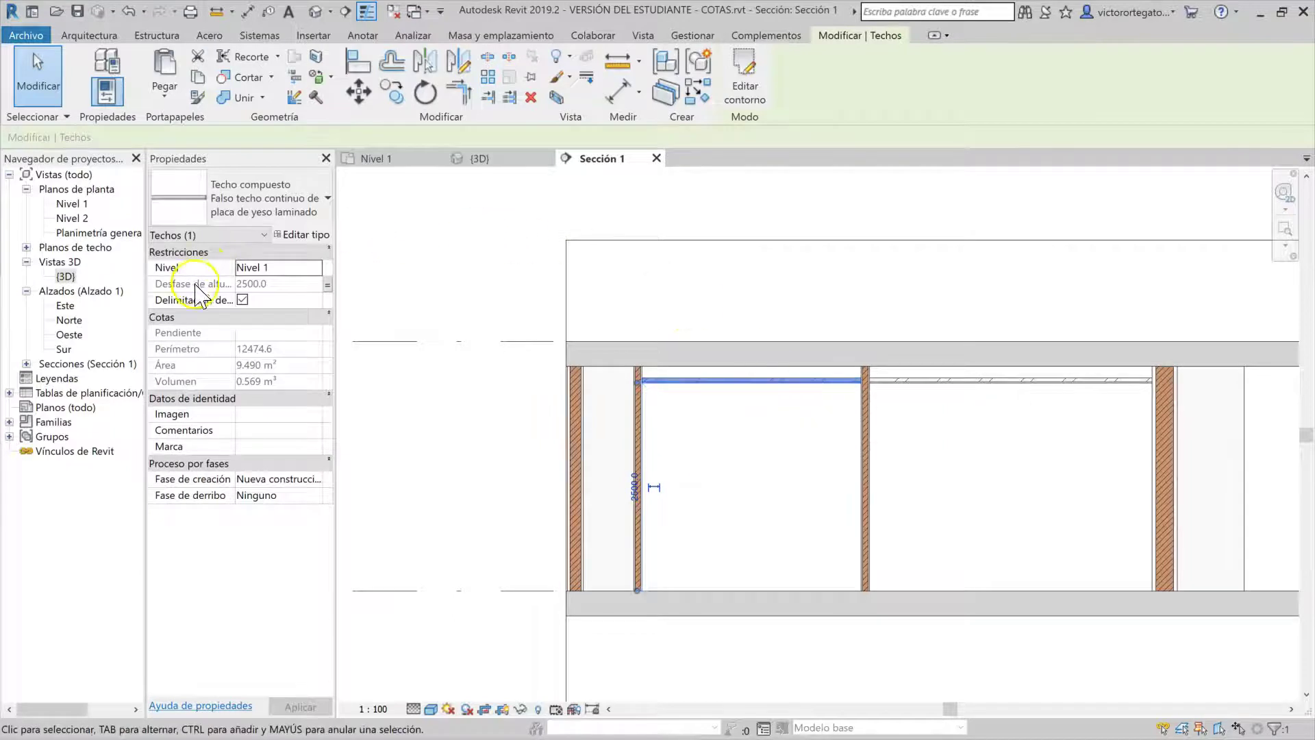
click(327, 285)
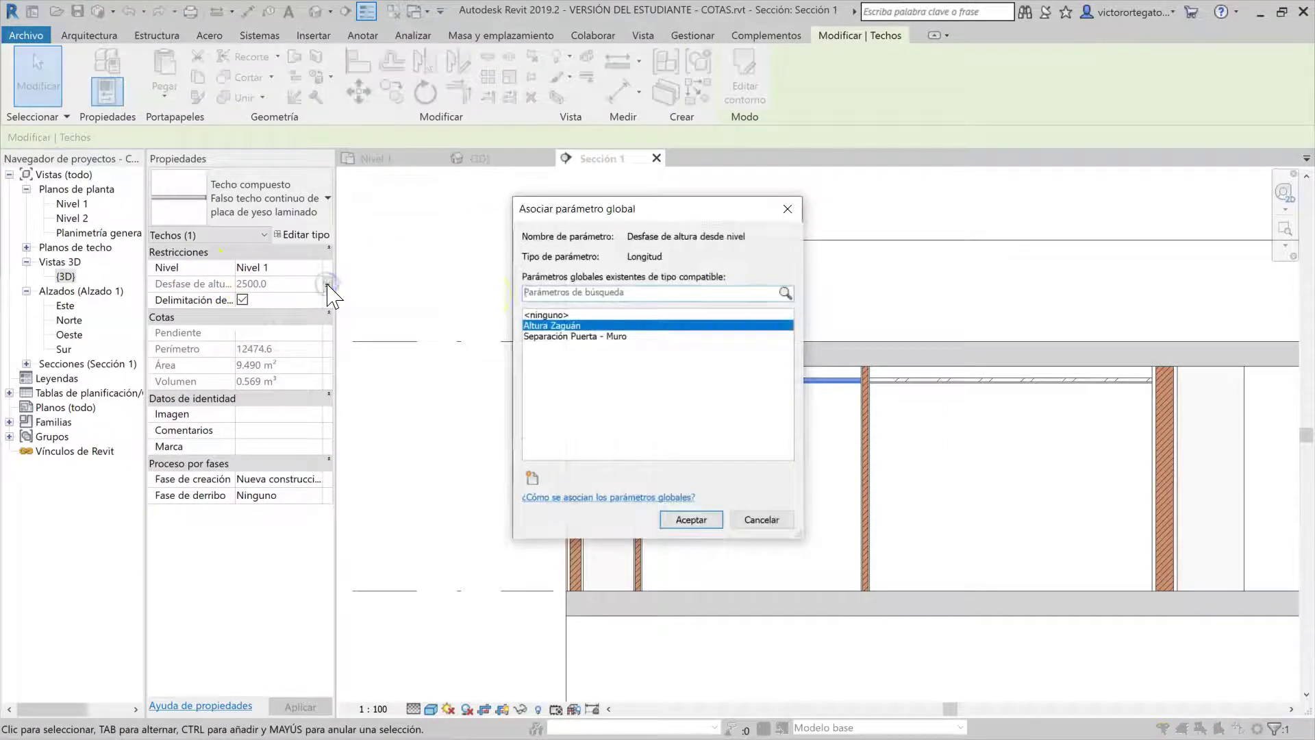
click(559, 315)
click(690, 520)
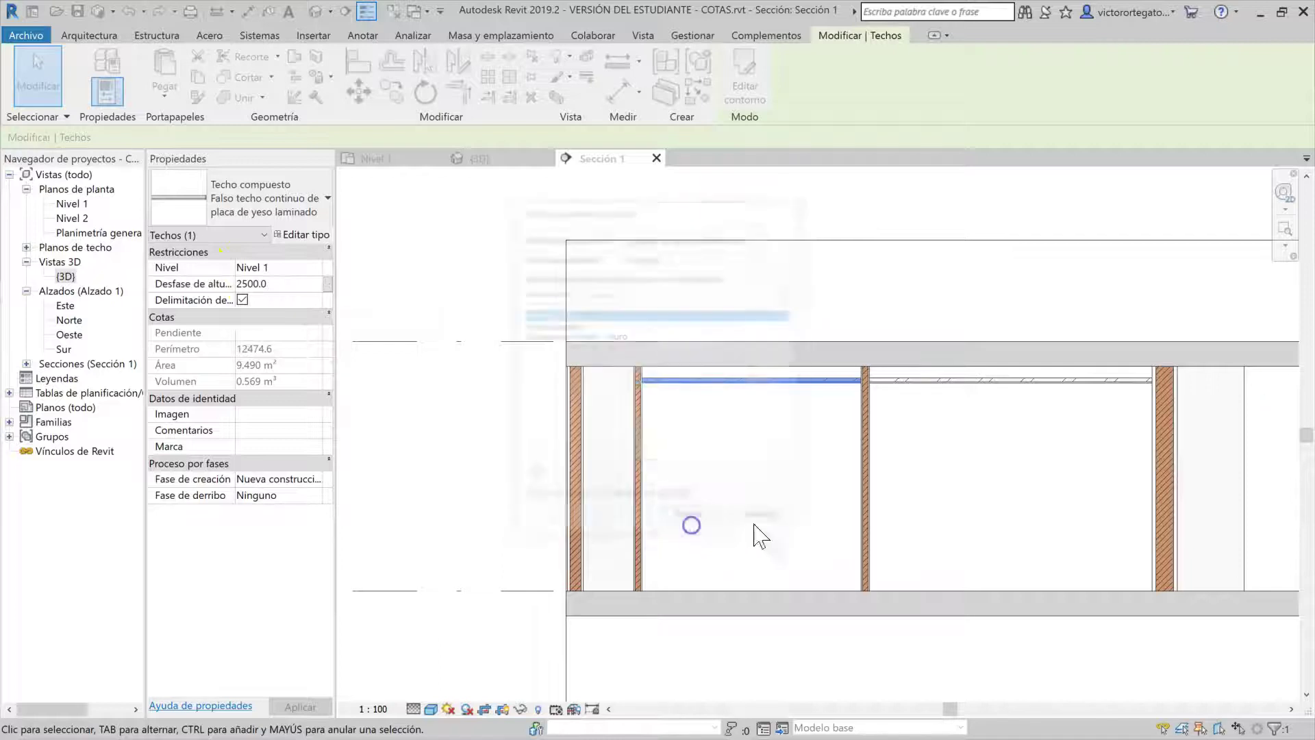
click(695, 482)
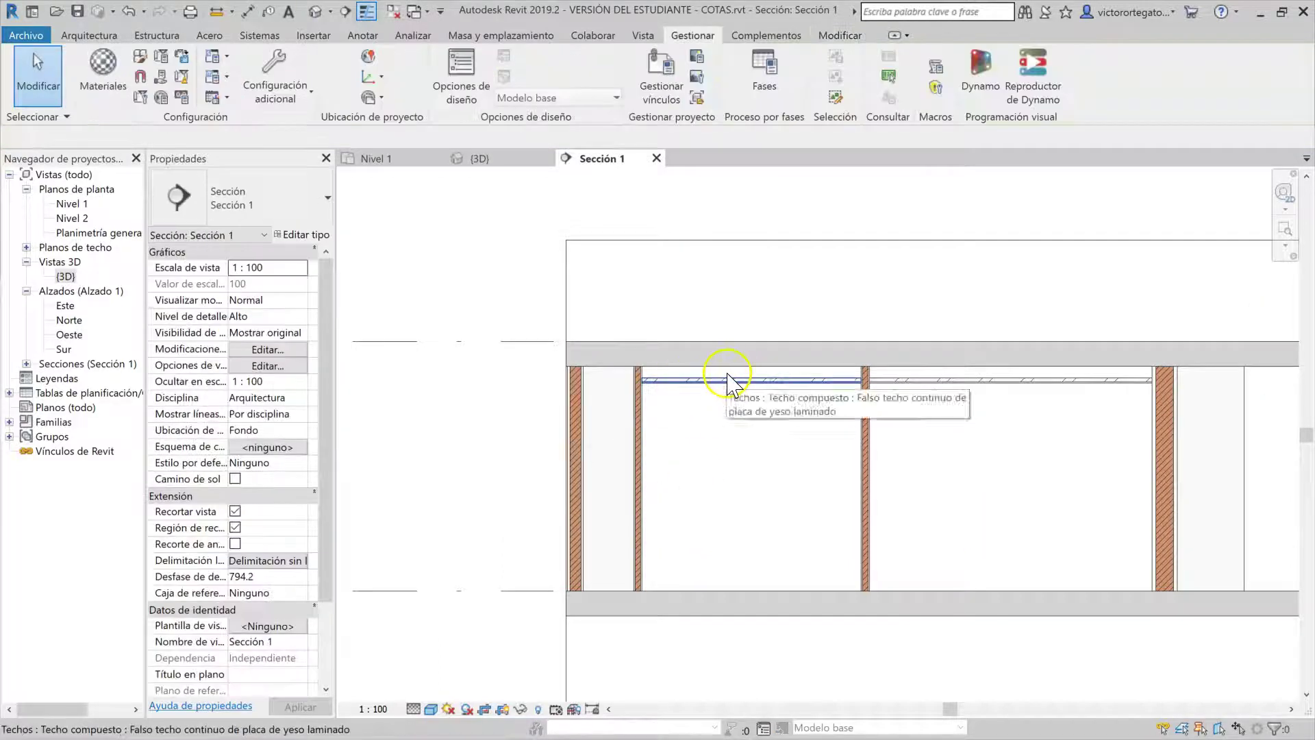
Set the Altura Zaguán global parameter to 2350 and apply it to the ceiling still associated with it.
click(161, 97)
double_click(413, 284)
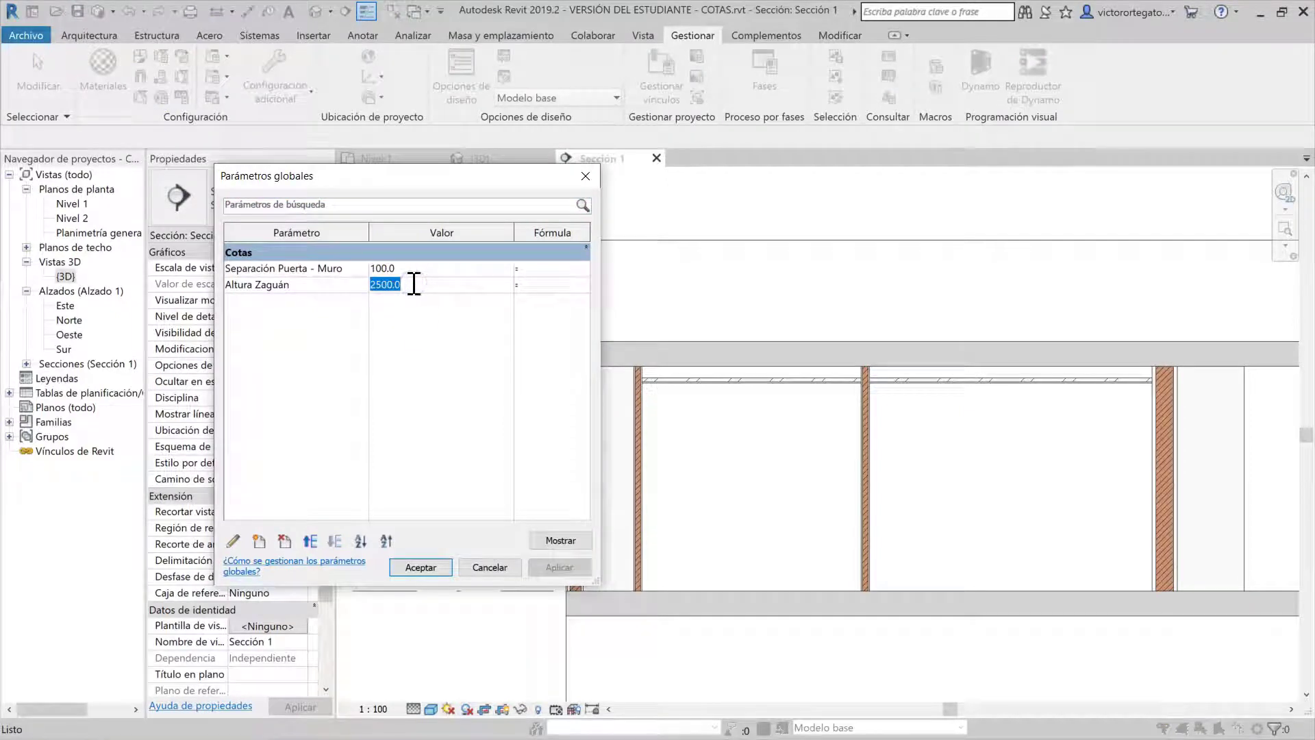
text(2350)
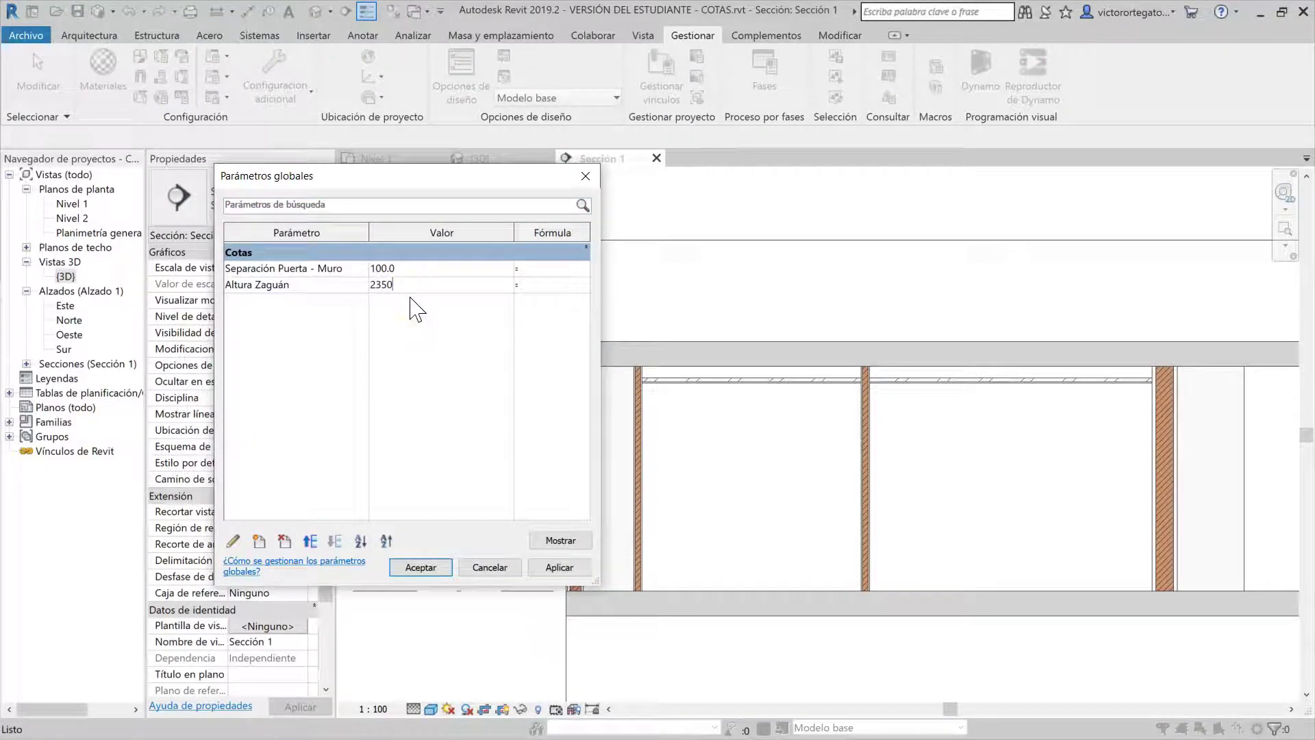
click(556, 569)
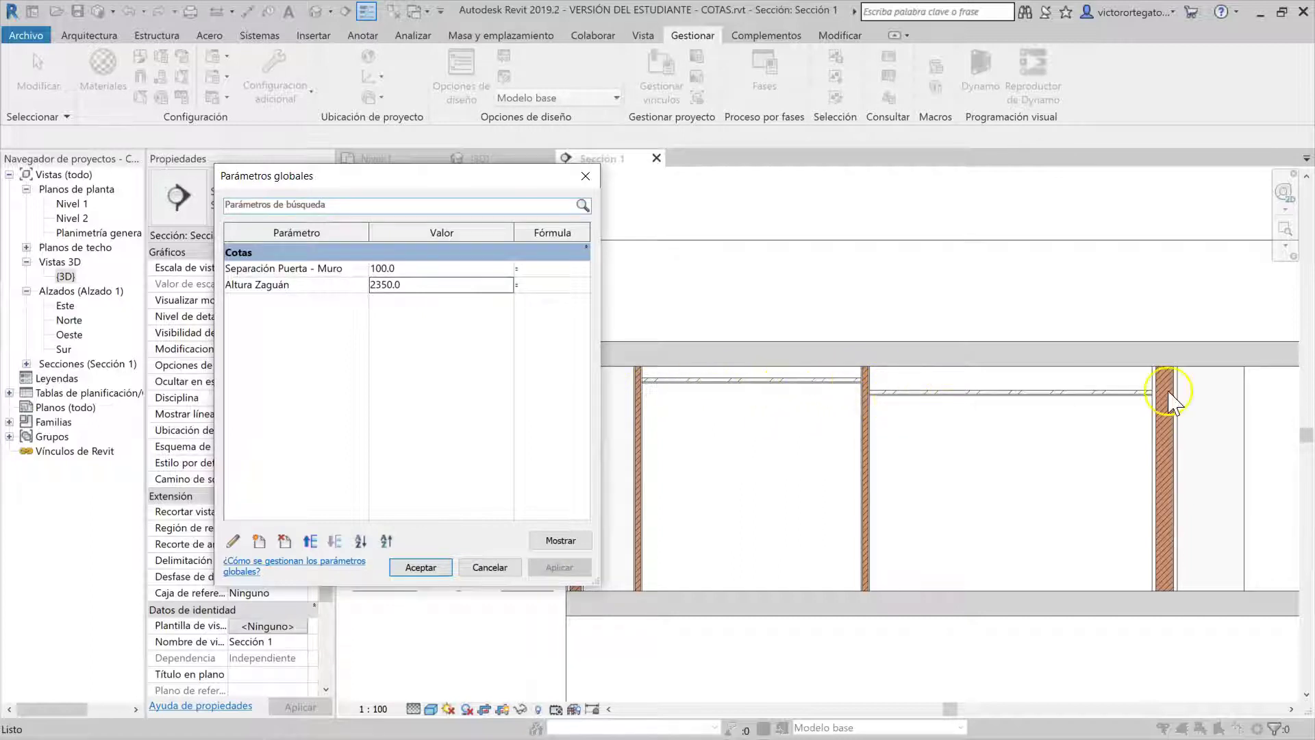
click(421, 567)
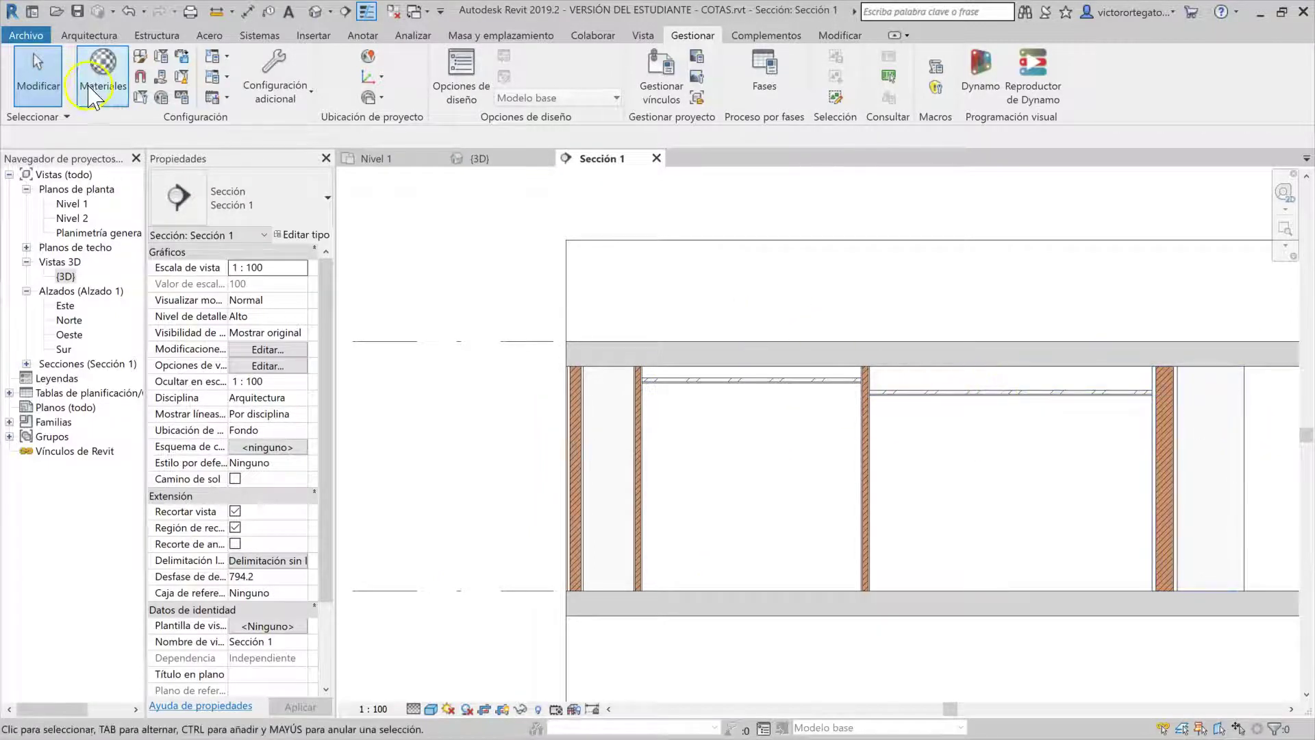
Delete the Altura Zaguán global parameter from the project, accepting its removal from the associated element.
click(162, 98)
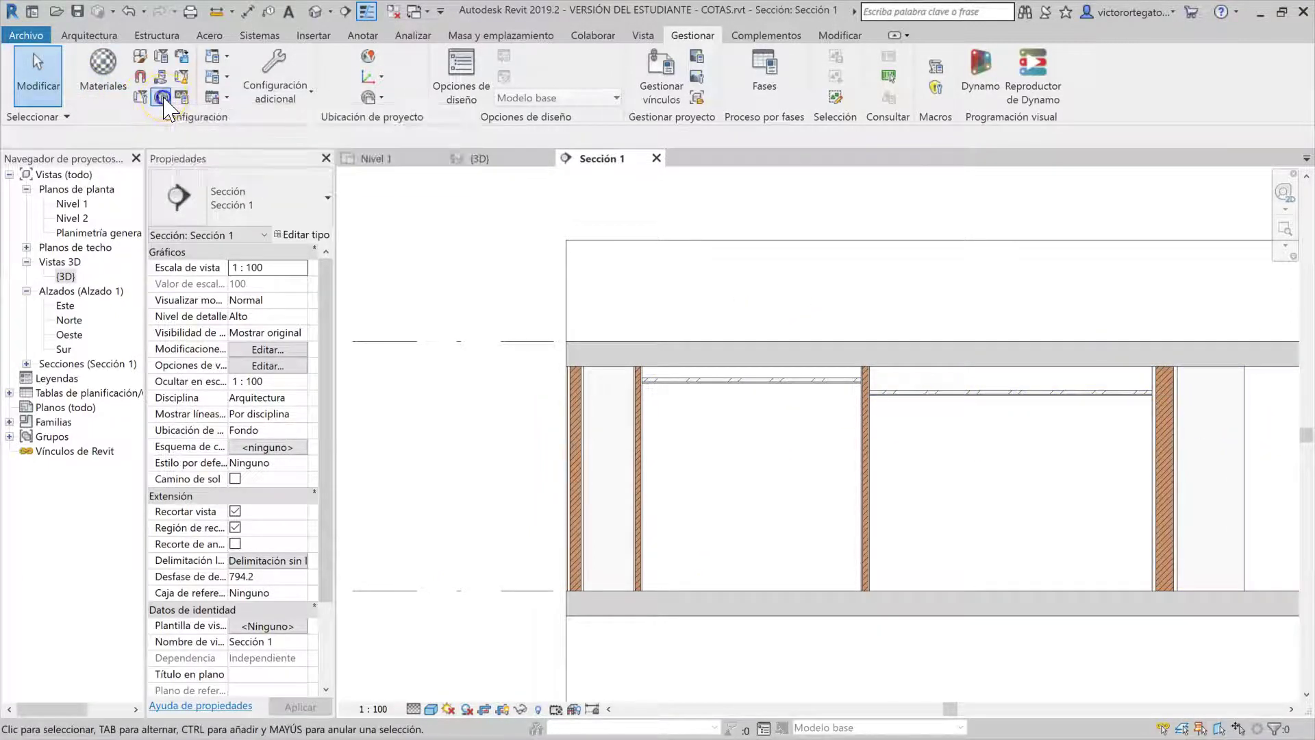
click(252, 288)
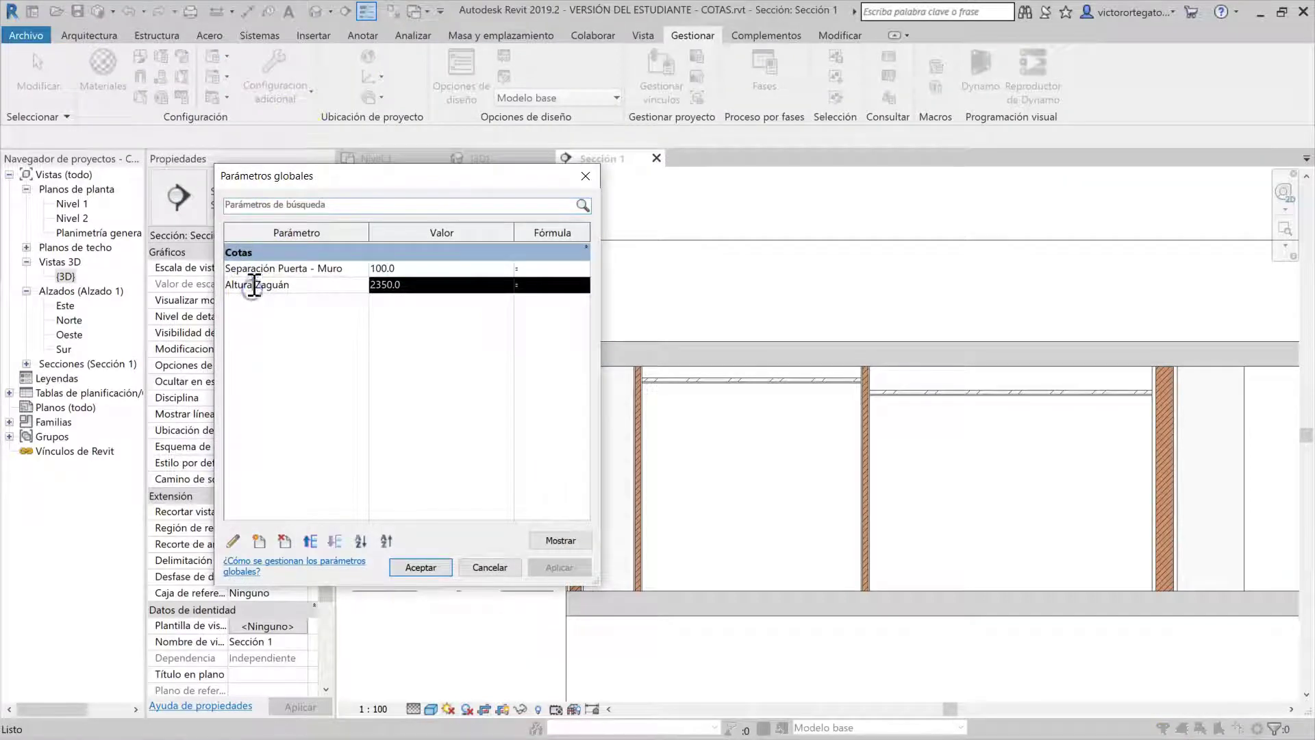
click(283, 542)
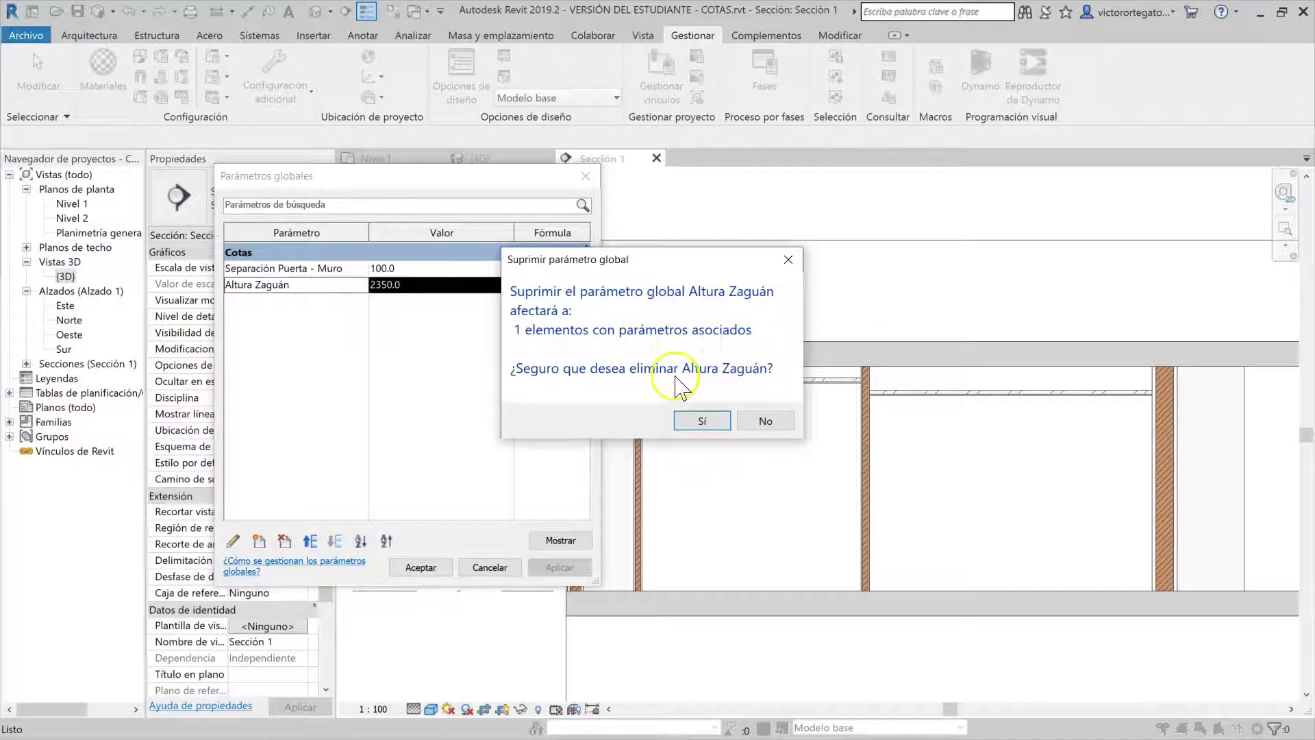
click(717, 404)
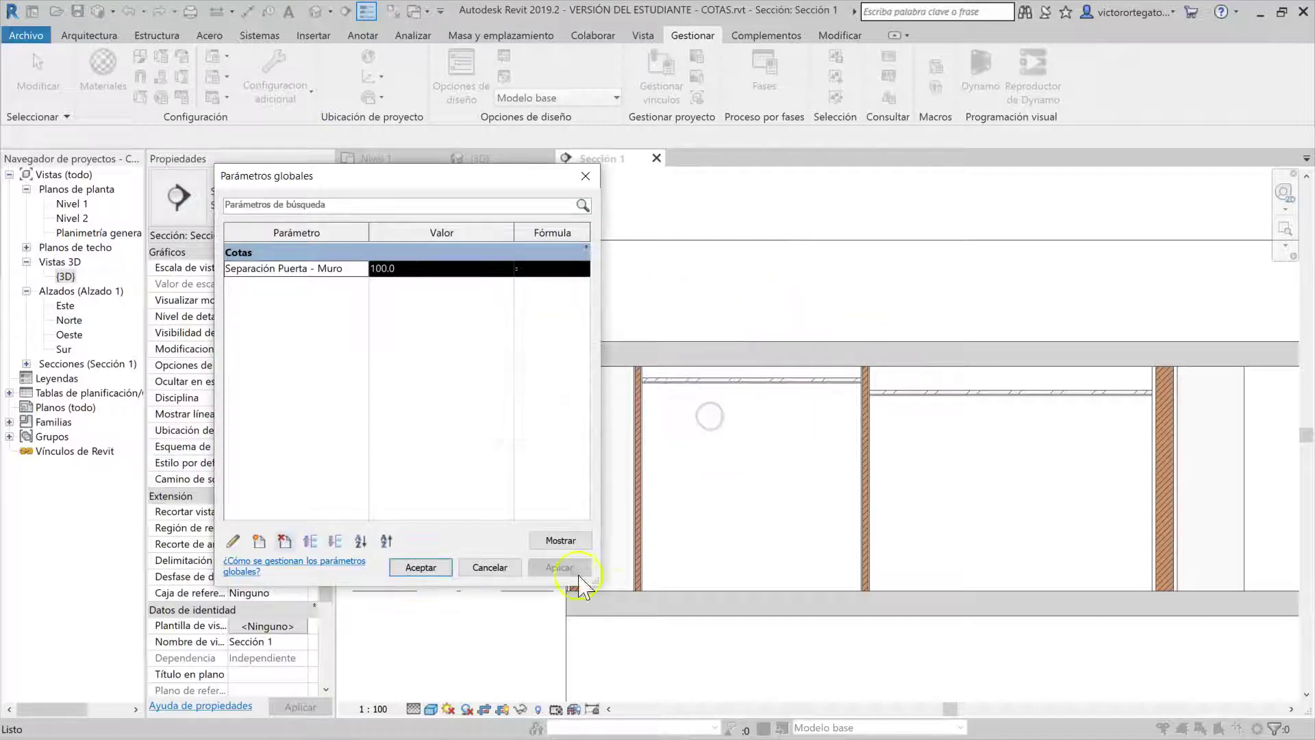
click(421, 567)
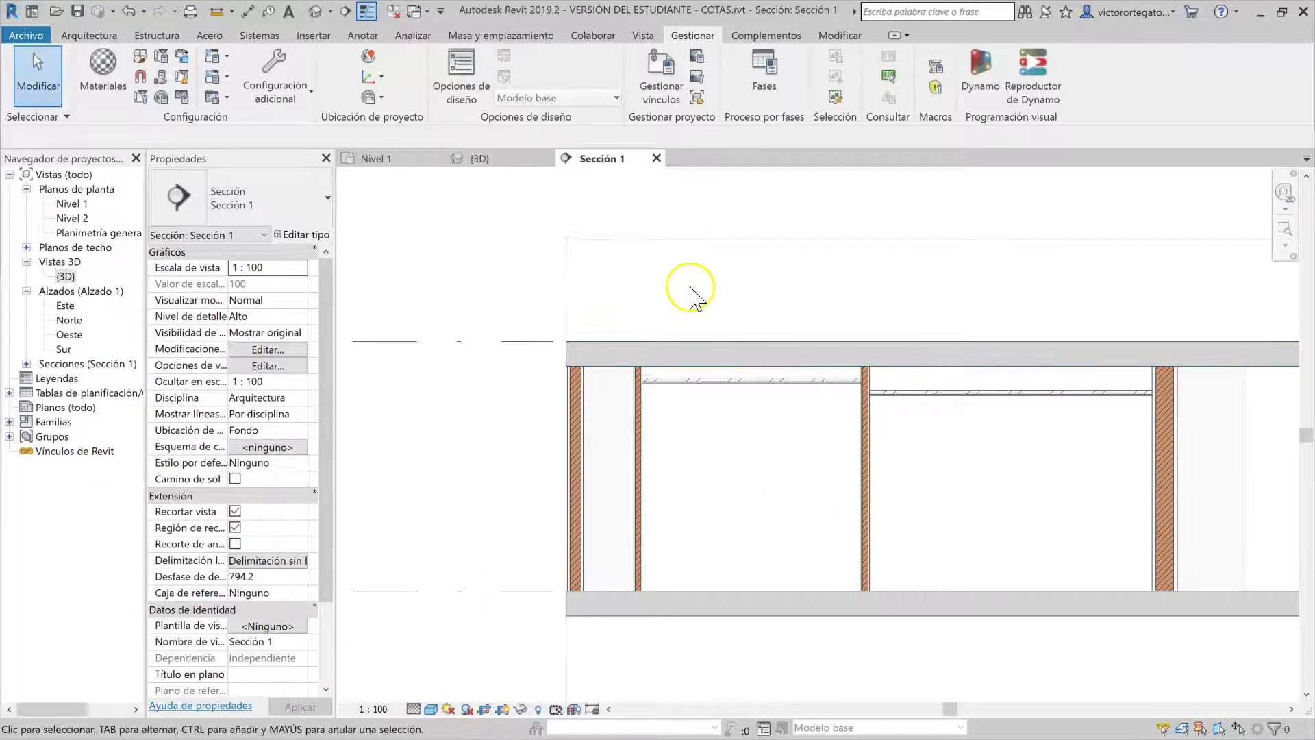